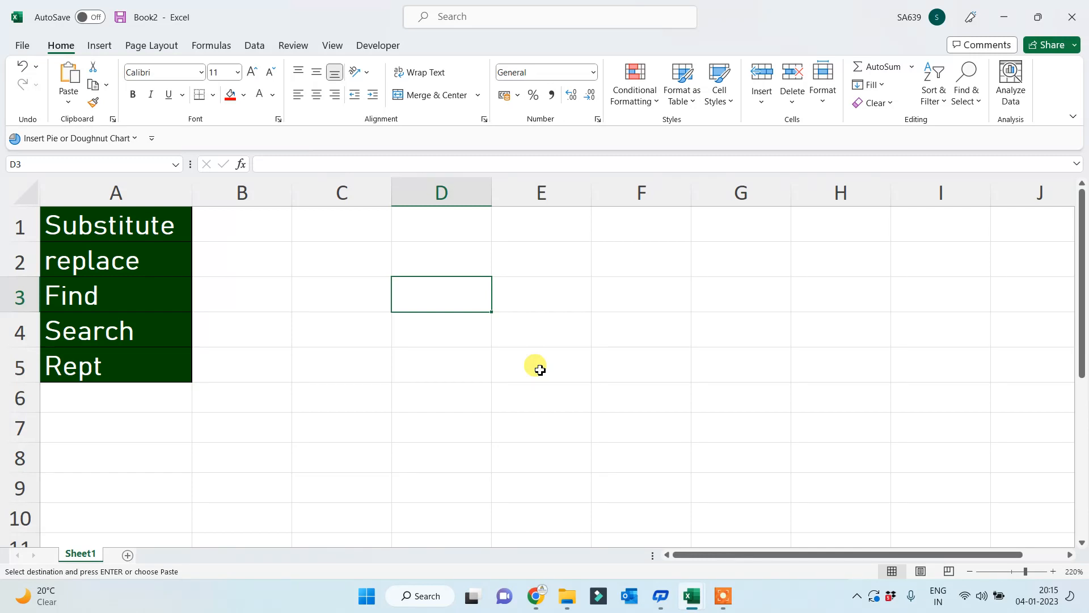
- Type a lowercase sentence stating the writer's name into E1 and autofit column E to fit it
double_click(521, 215)
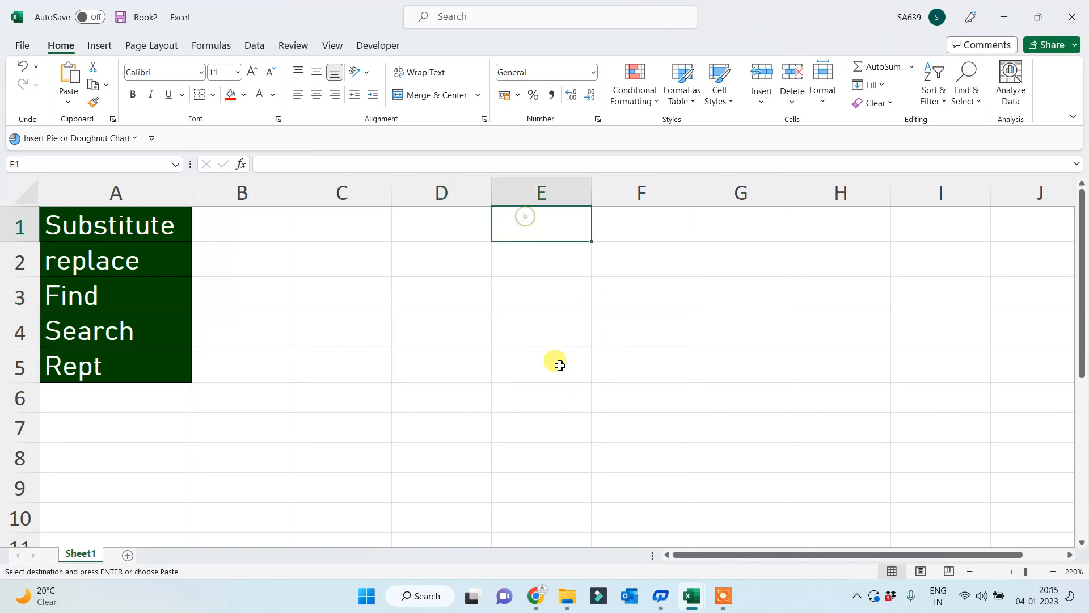
type("my name i")
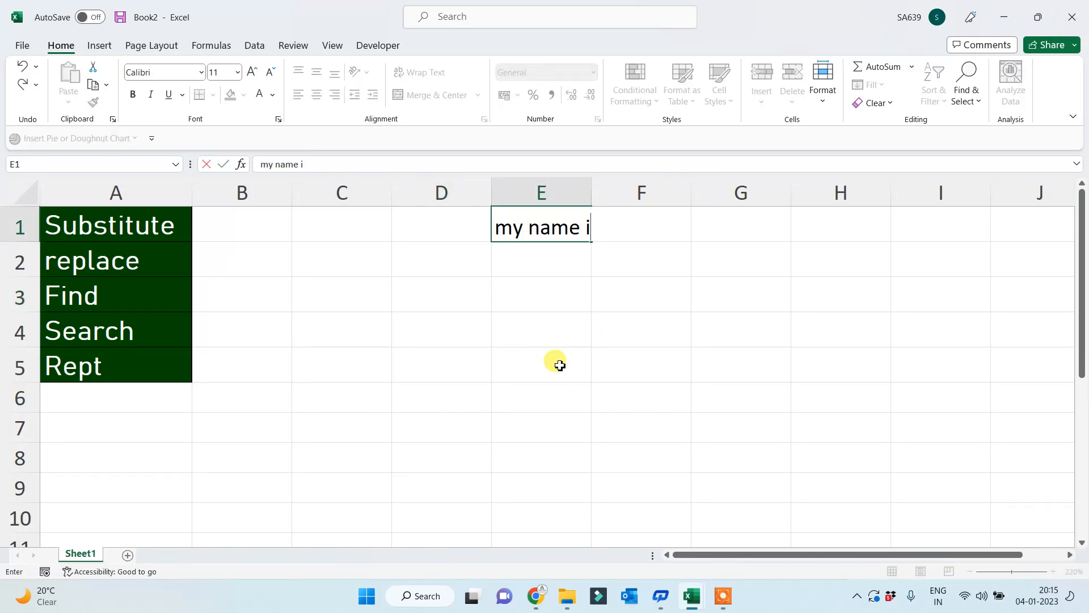
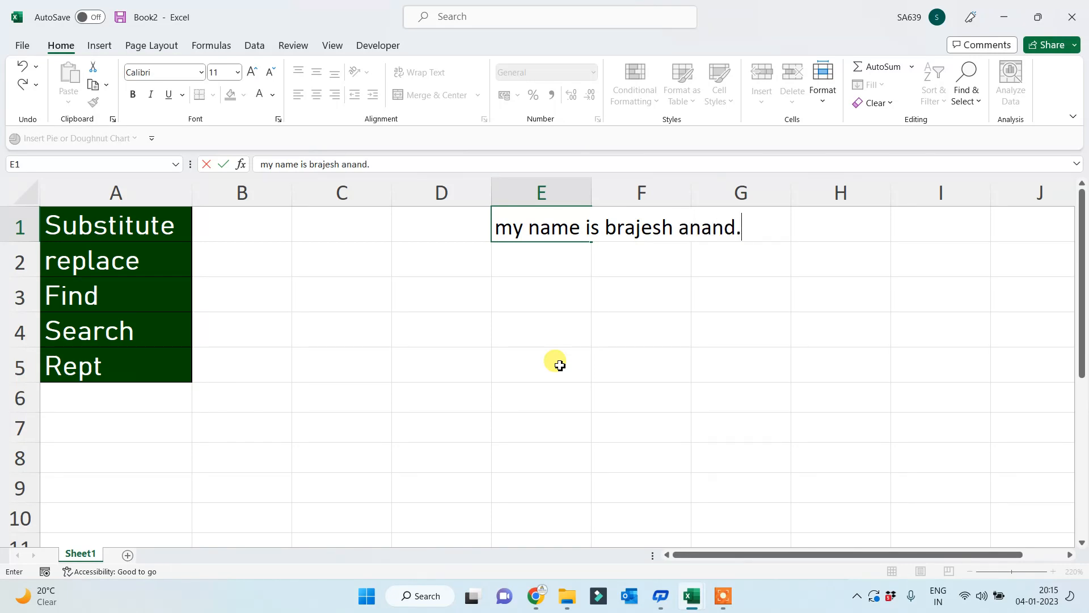
key("Return")
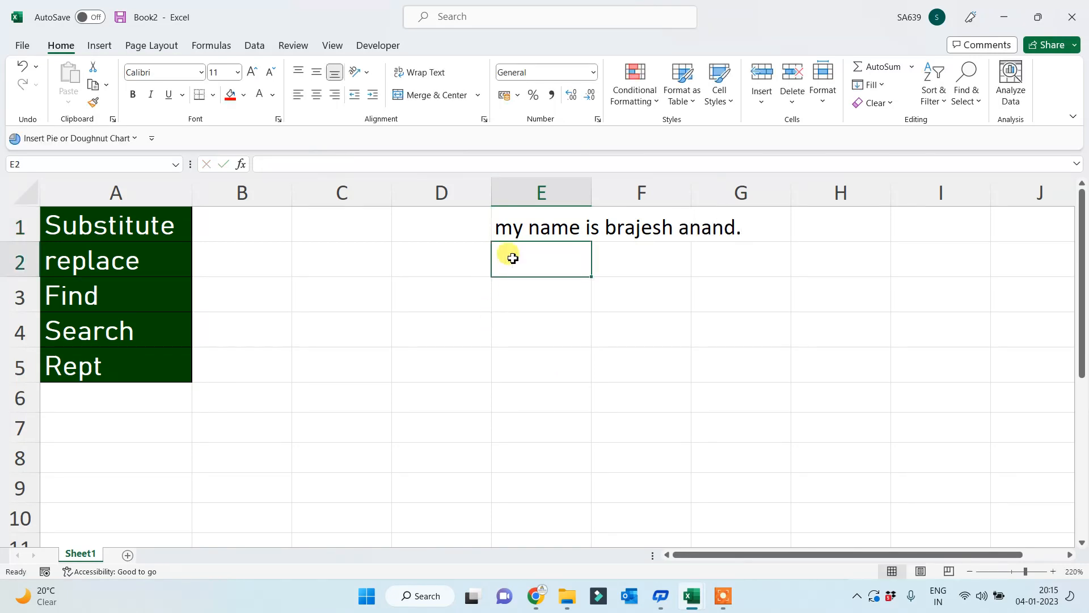
double_click(594, 184)
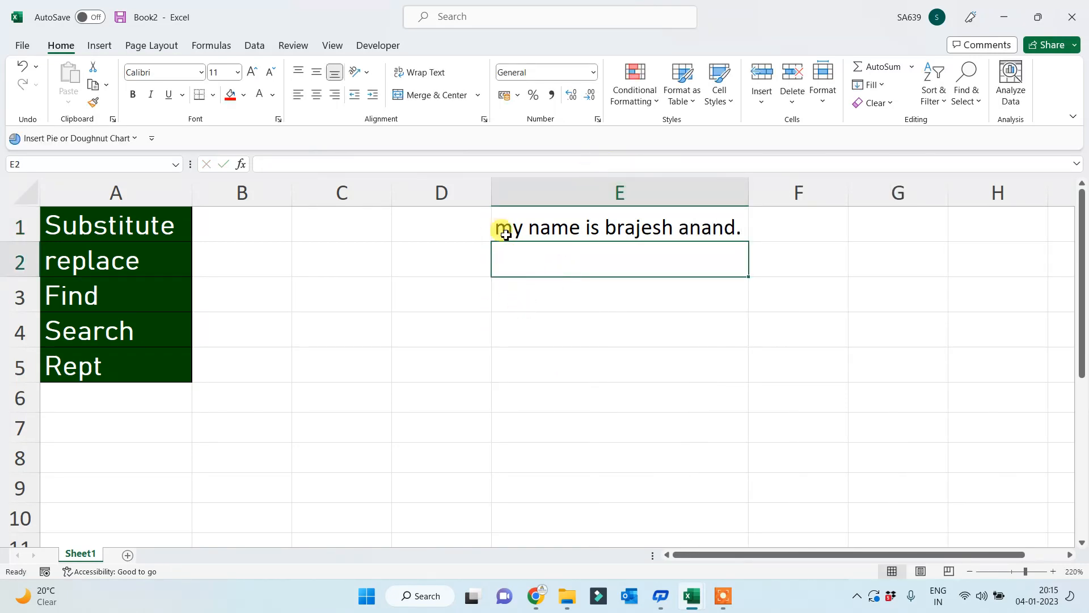
left_click(536, 318)
left_click(532, 289)
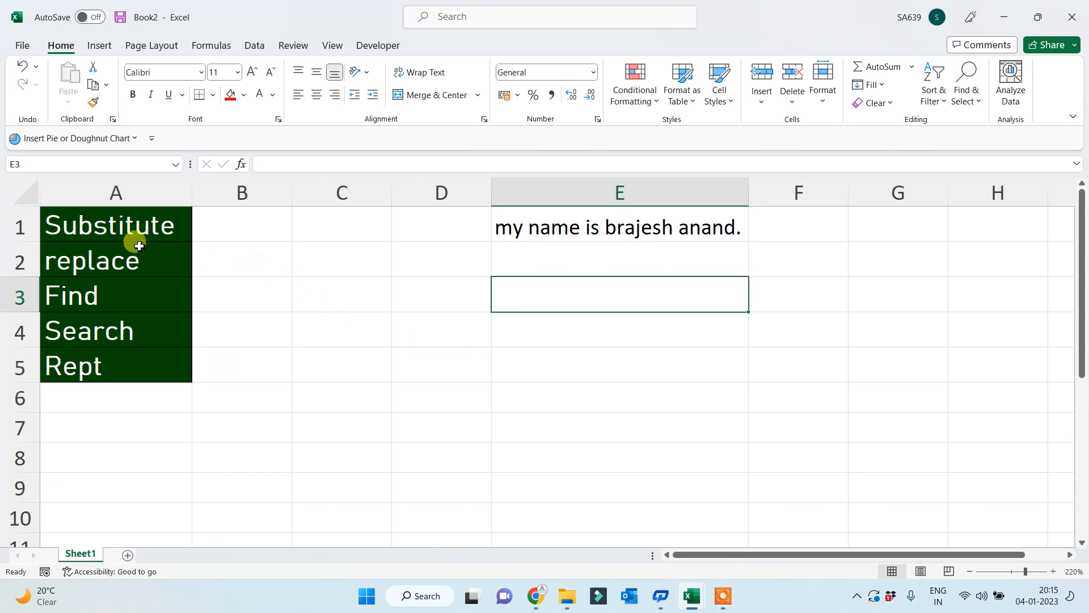
- Fill cells A1 and A2 with red
left_click_drag(136, 237, 132, 249)
left_click(230, 94)
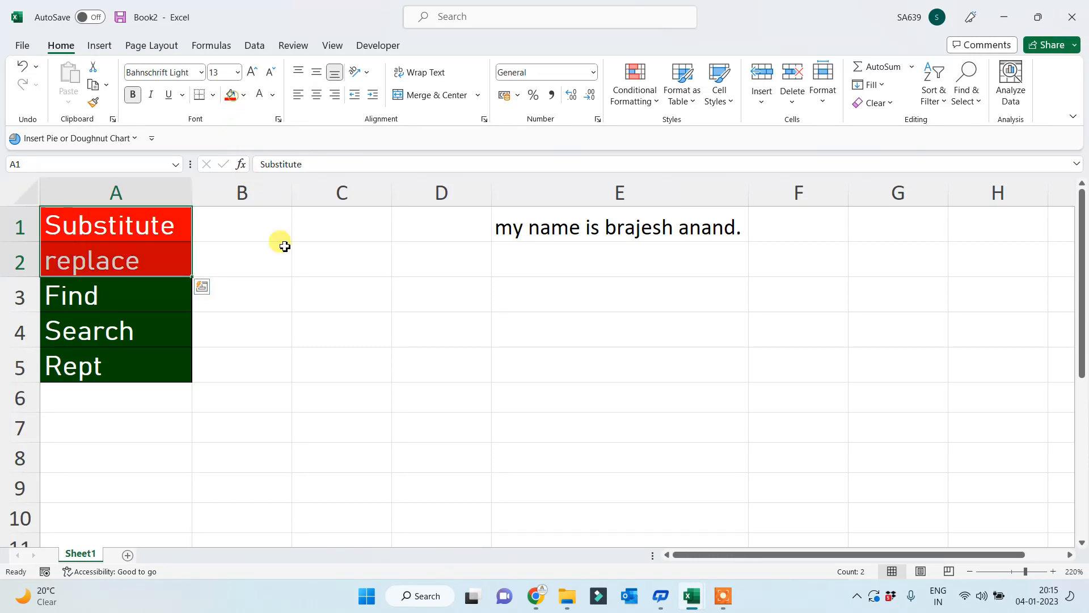
left_click(396, 291)
- Enter =SUBSTITUTE(E1,"my","your") in E3
left_click(523, 305)
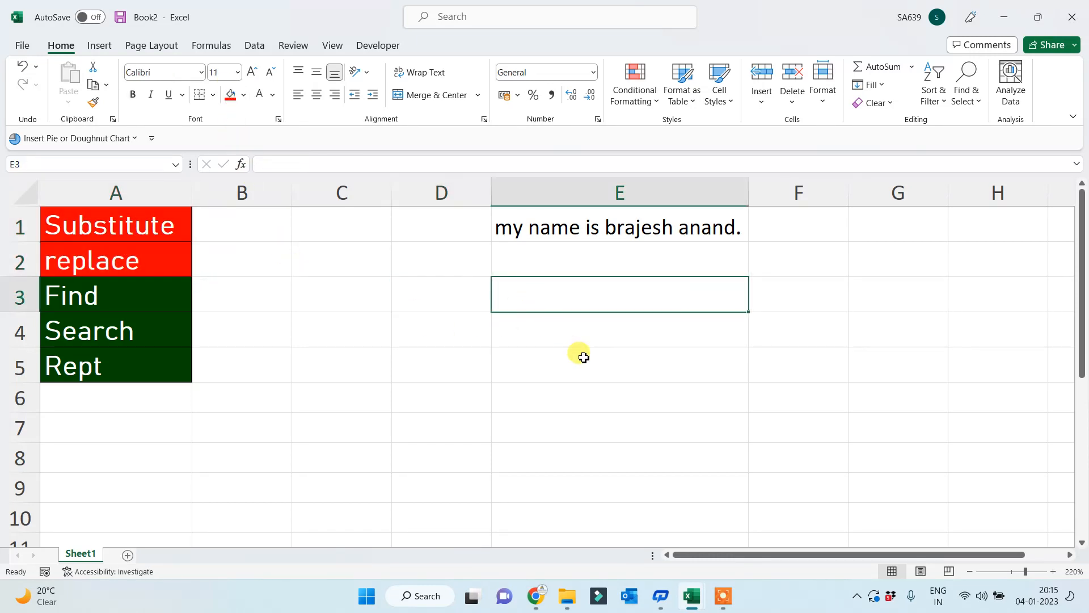
type("=")
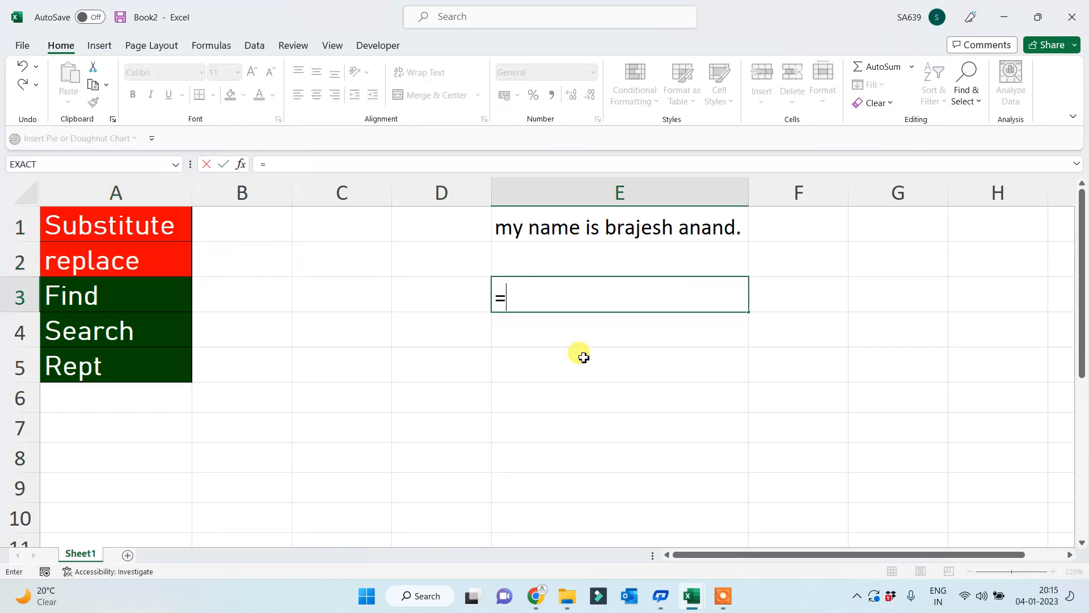
type("subs")
key("Tab")
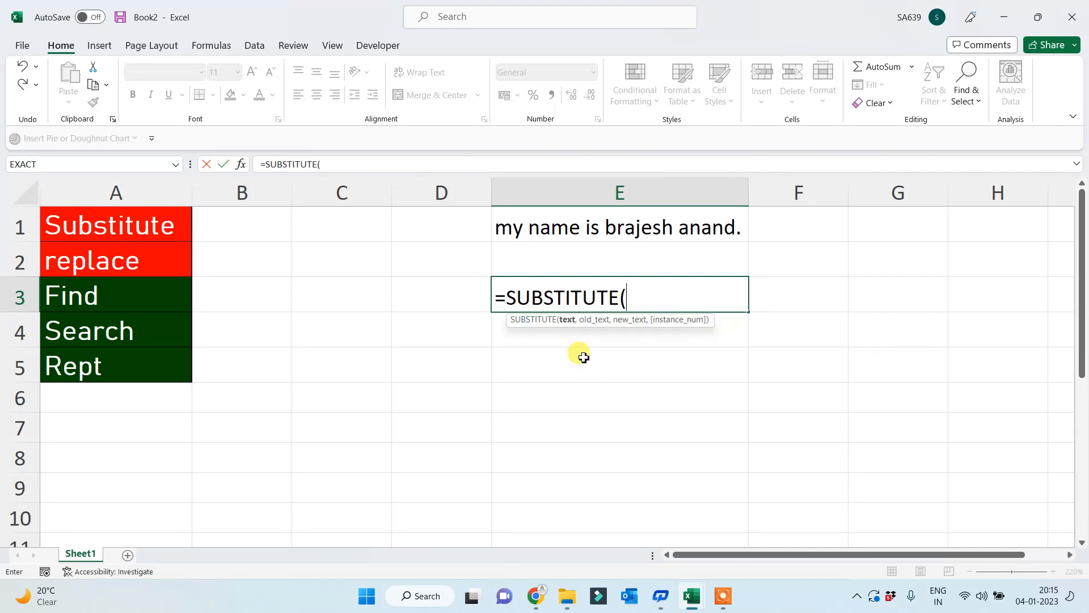
type("\"")
key("BackSpace")
left_click(527, 227)
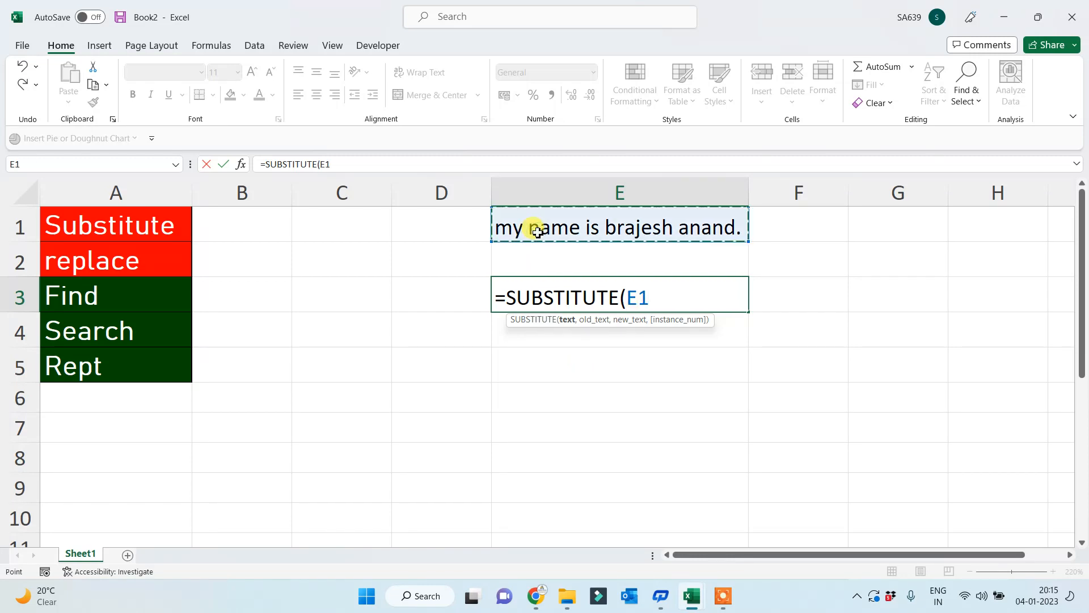
type(",")
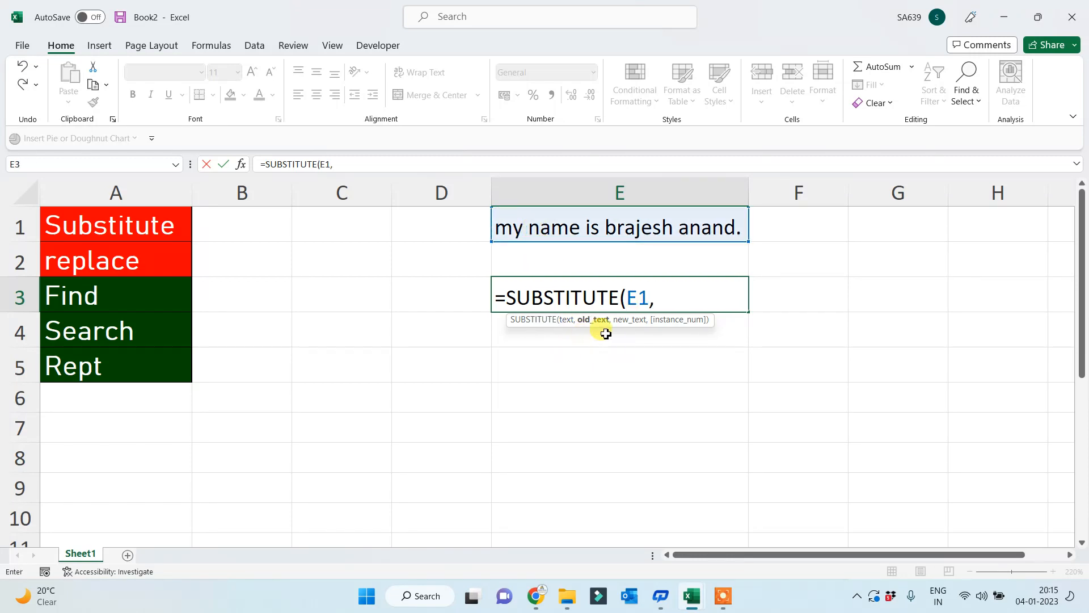
type("\"")
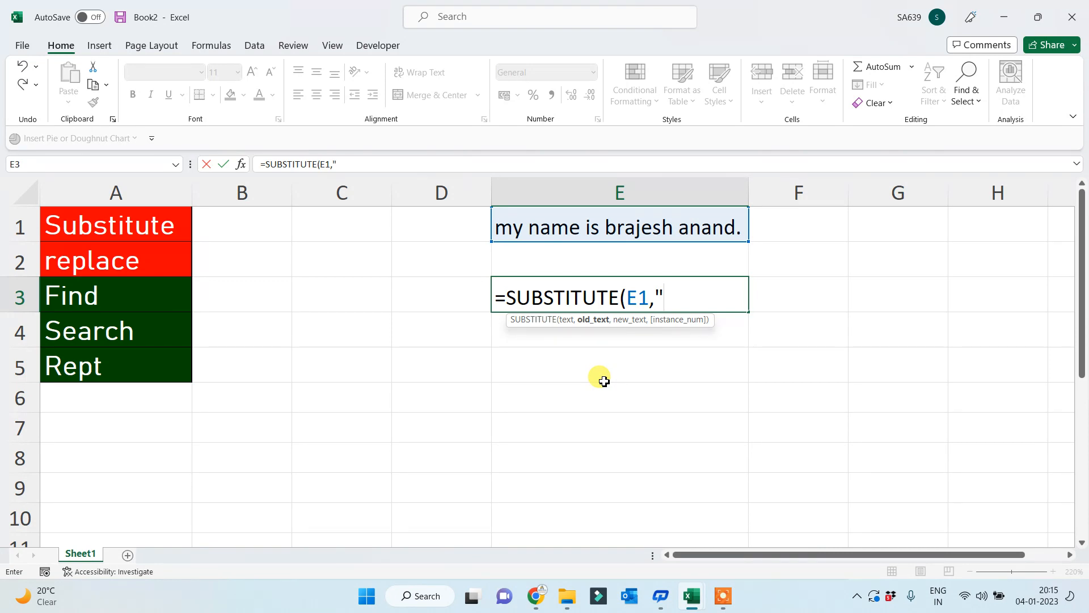
type("my\",")
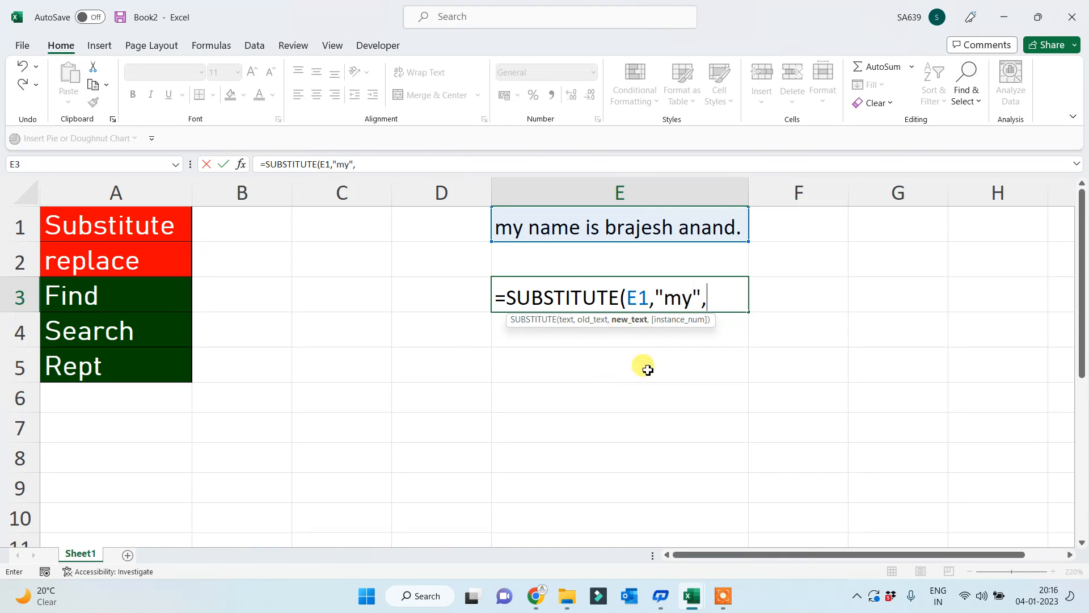
type("\"your\")")
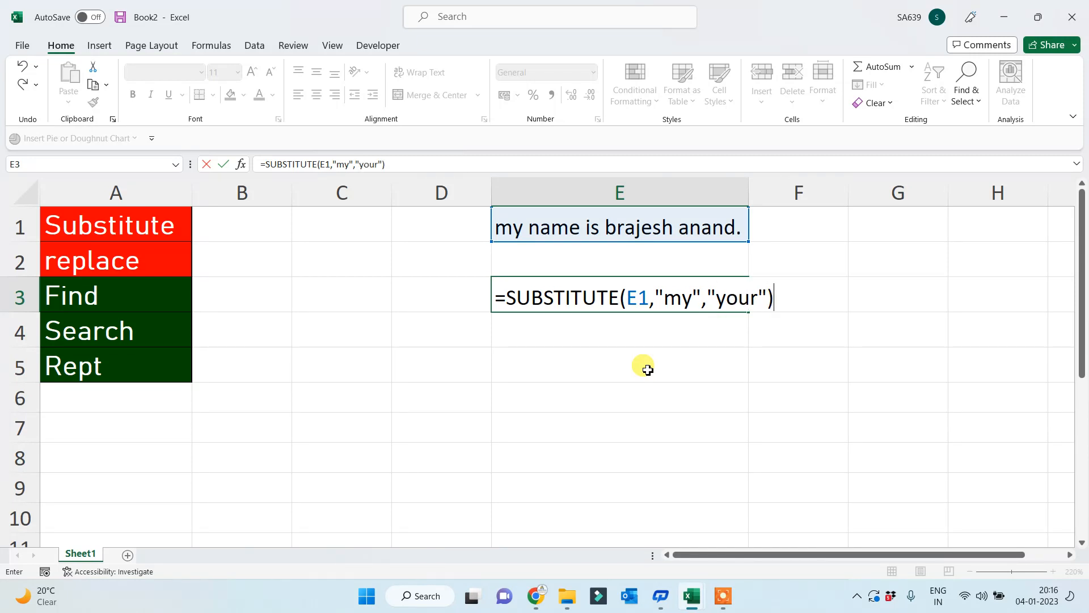
key("Return")
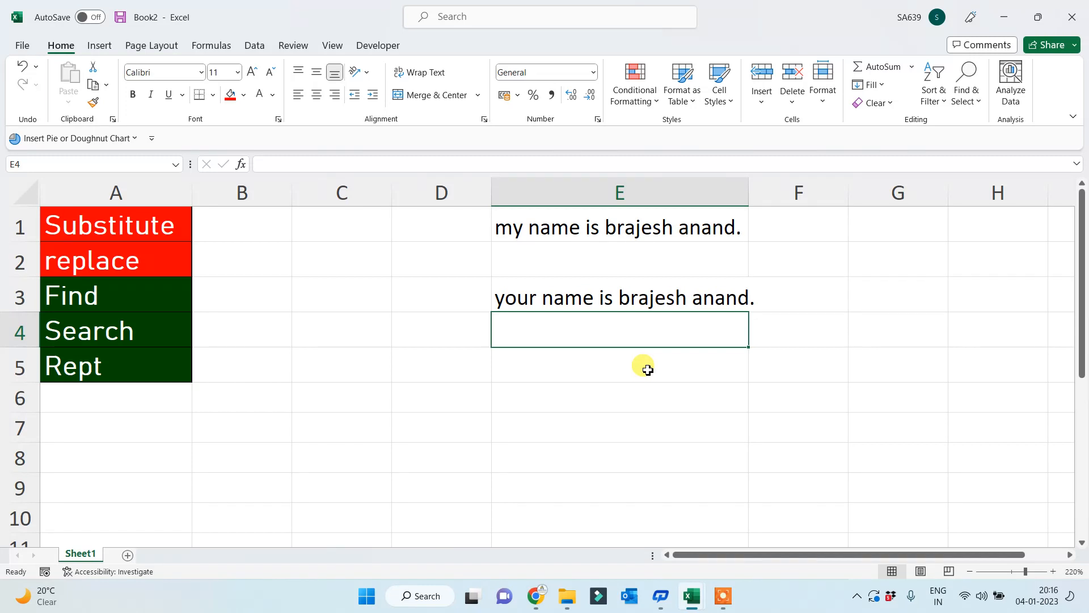
- Autofit column E and append "And my qualification is Graduate." to E1's sentence
double_click(748, 186)
double_click(750, 228)
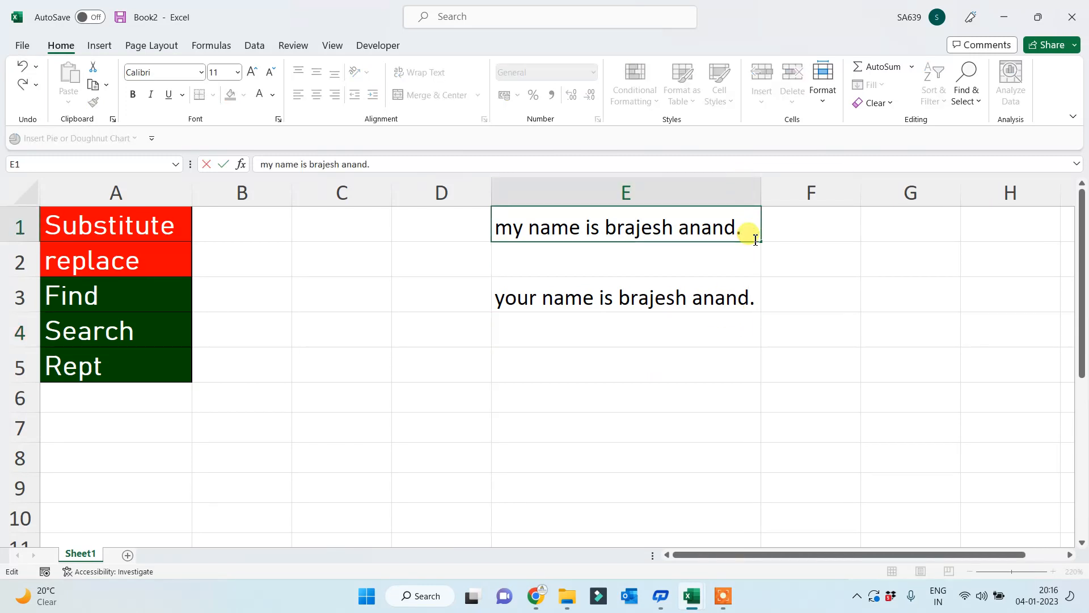
type("And my")
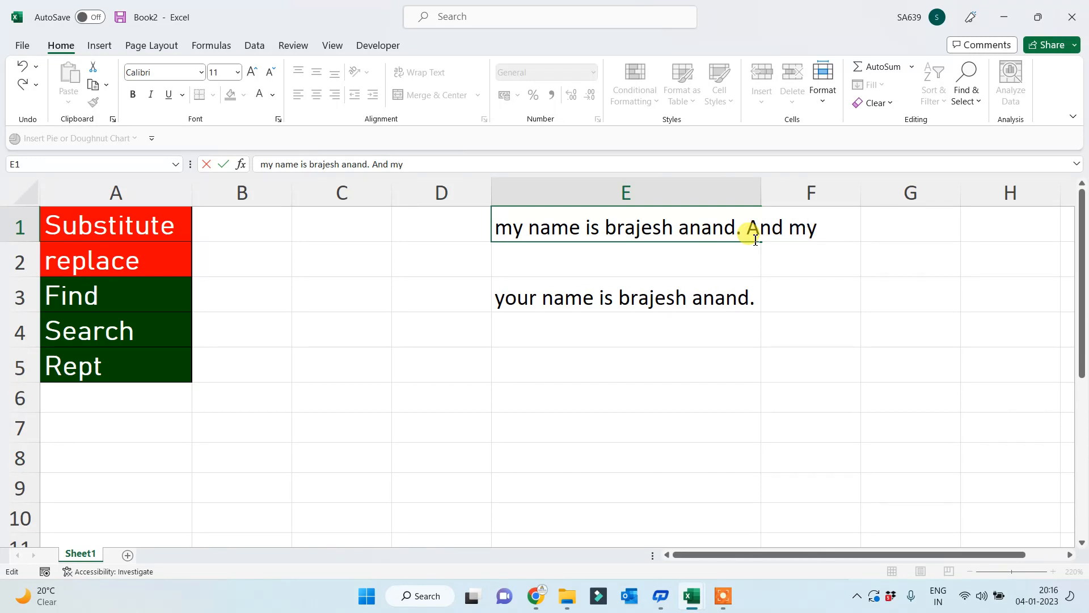
type(" qualificatio")
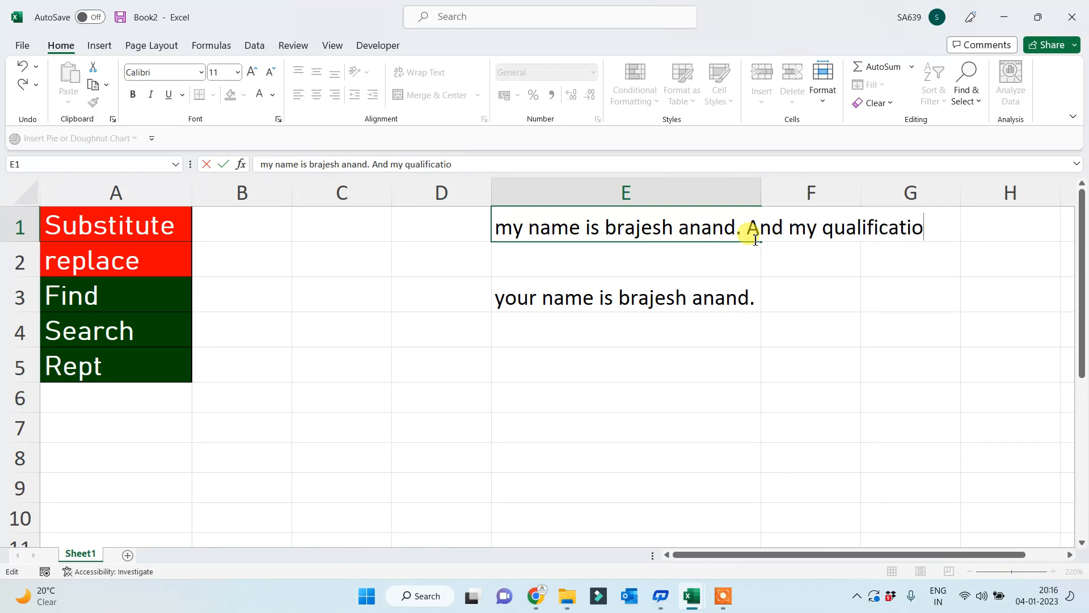
type("n is Gra")
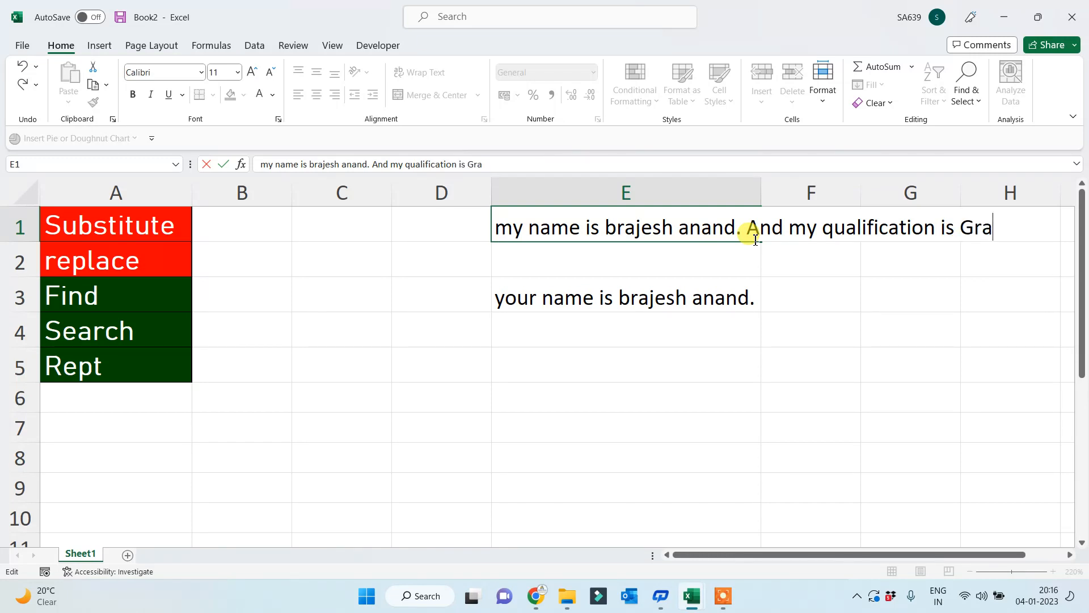
type("duate.")
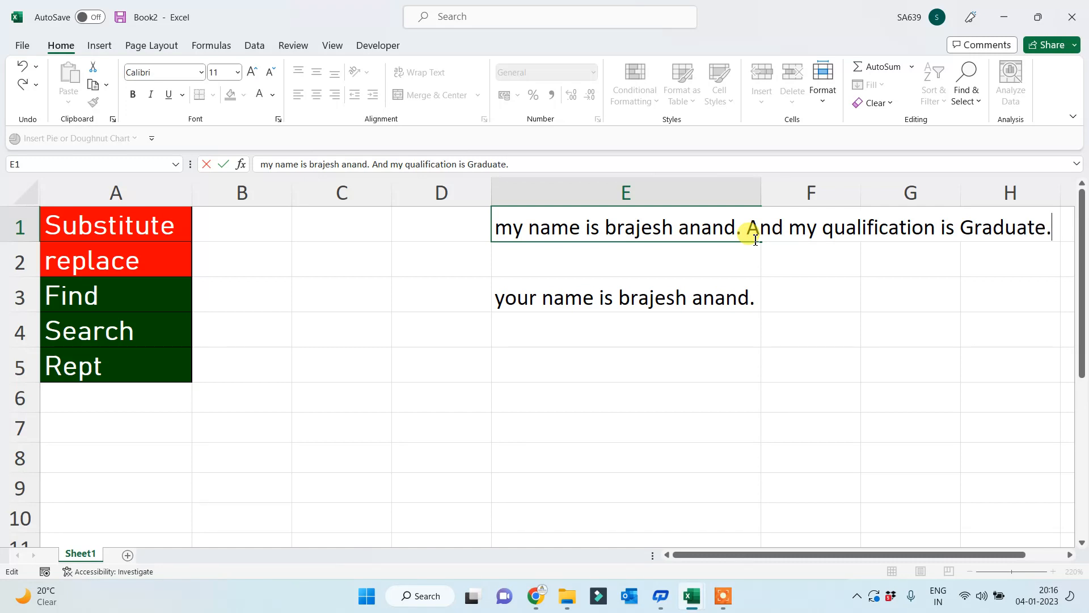
key("Return")
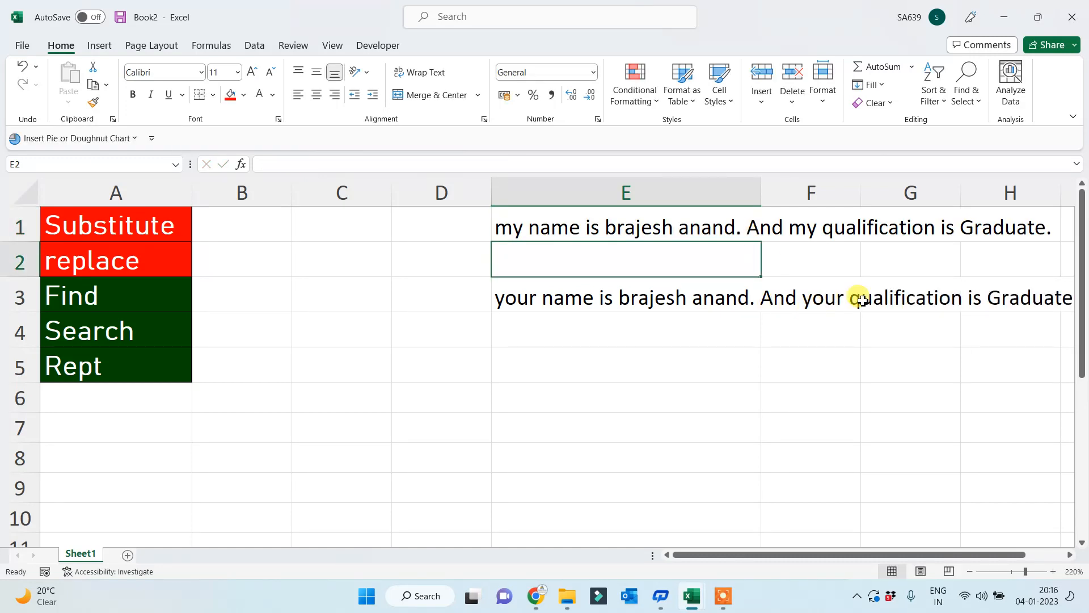
- Compare E1 with E3 to confirm every "my" now reads "your"
left_click(535, 227)
left_click(523, 307)
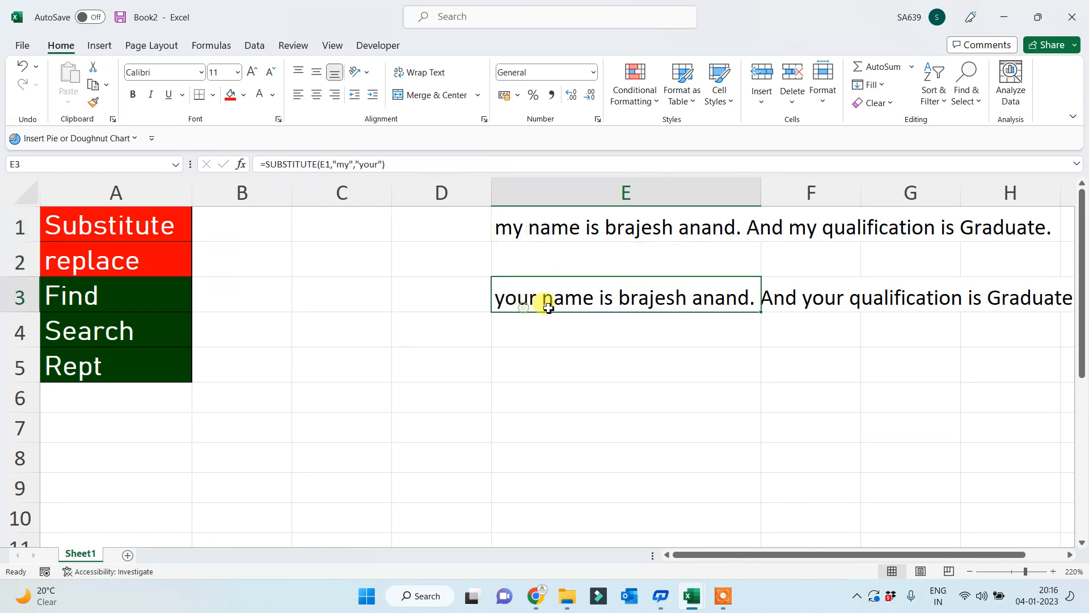
left_click(508, 235)
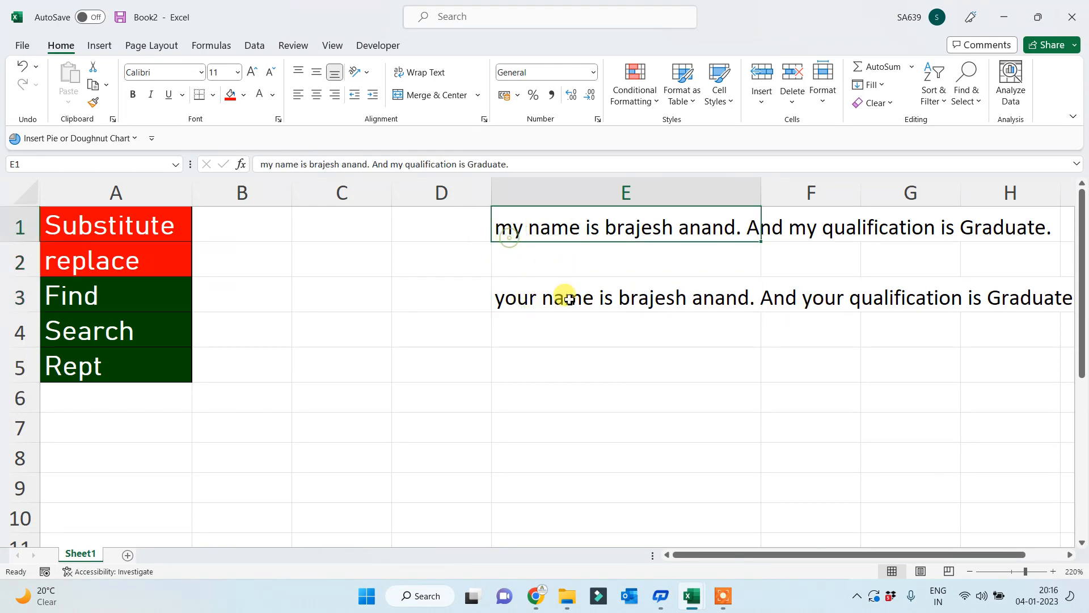
left_click(819, 294)
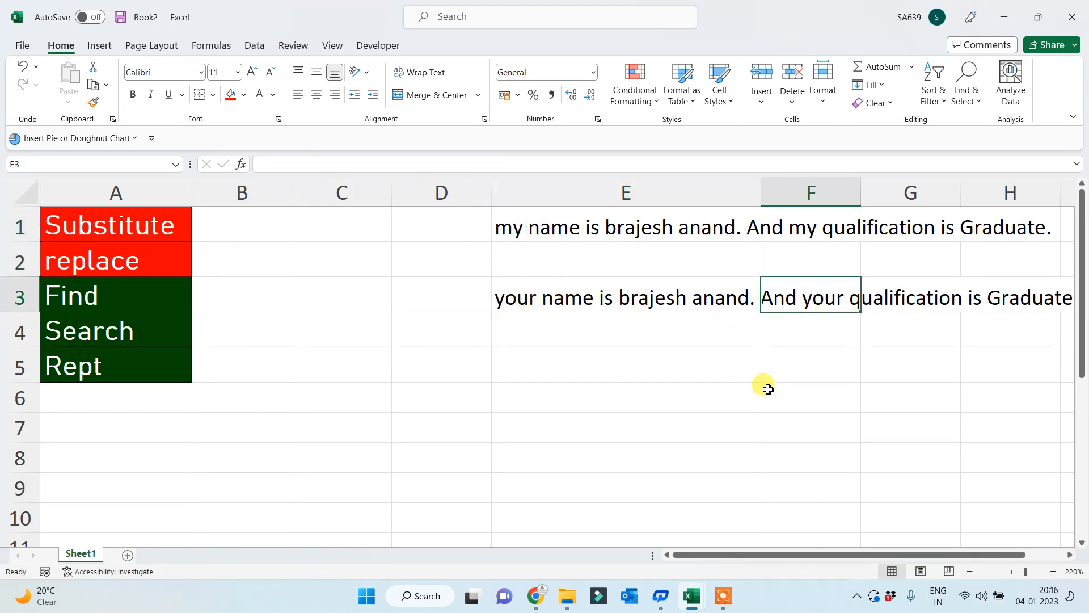
left_click(517, 305)
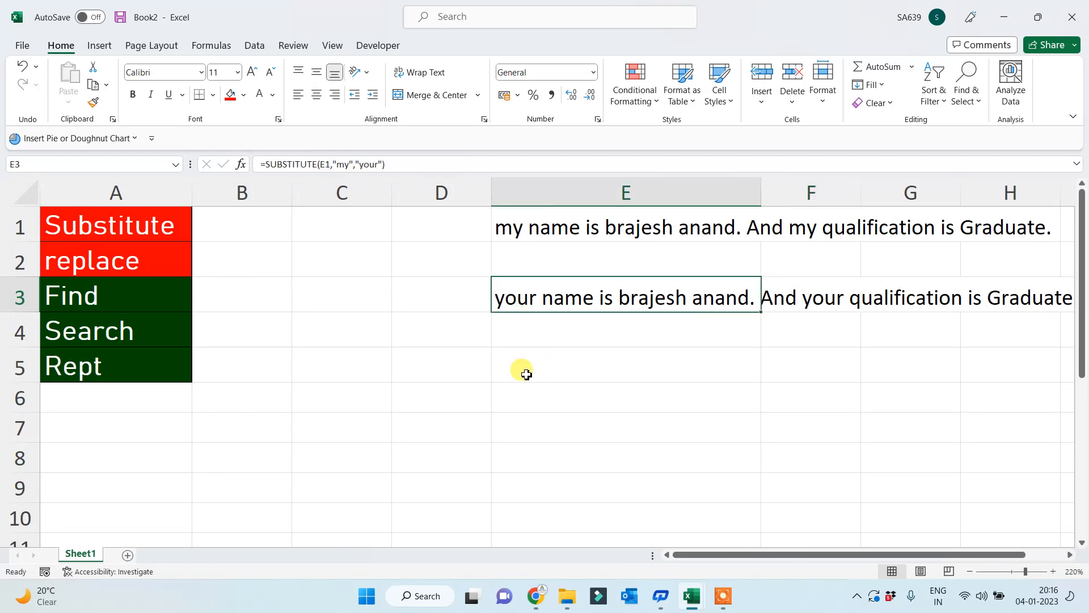
- Fill the "replace" cell A2 with Dark Red from Standard Colors
left_click(85, 222)
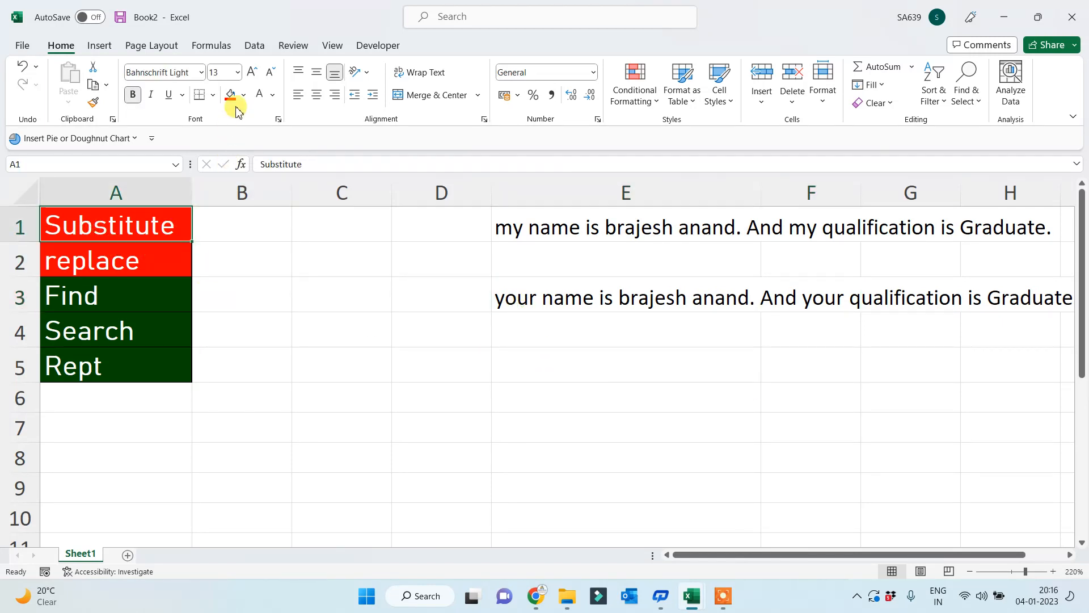
left_click(113, 250)
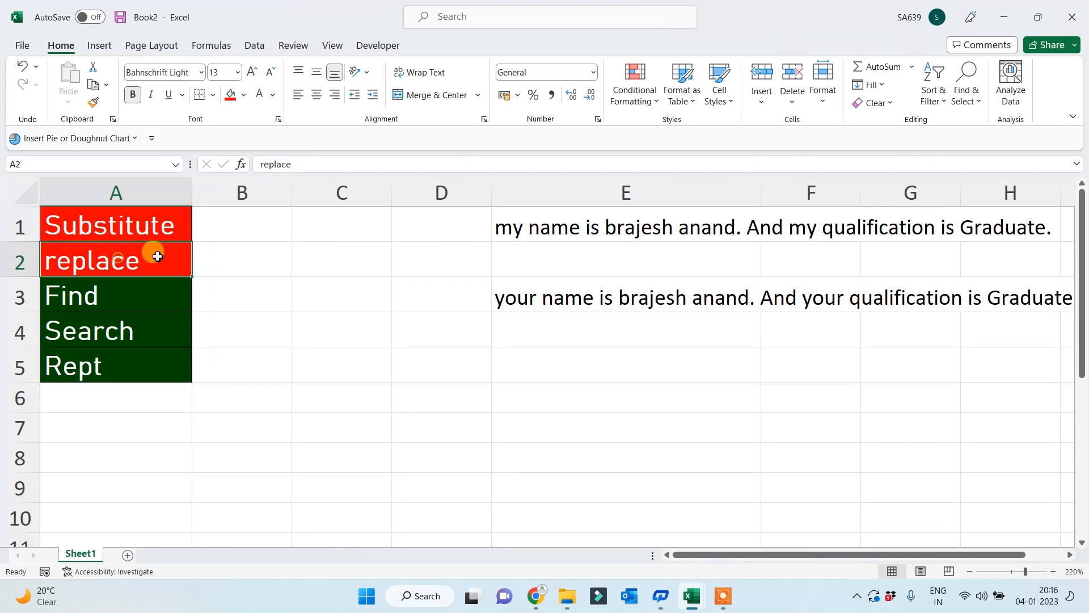
left_click(244, 94)
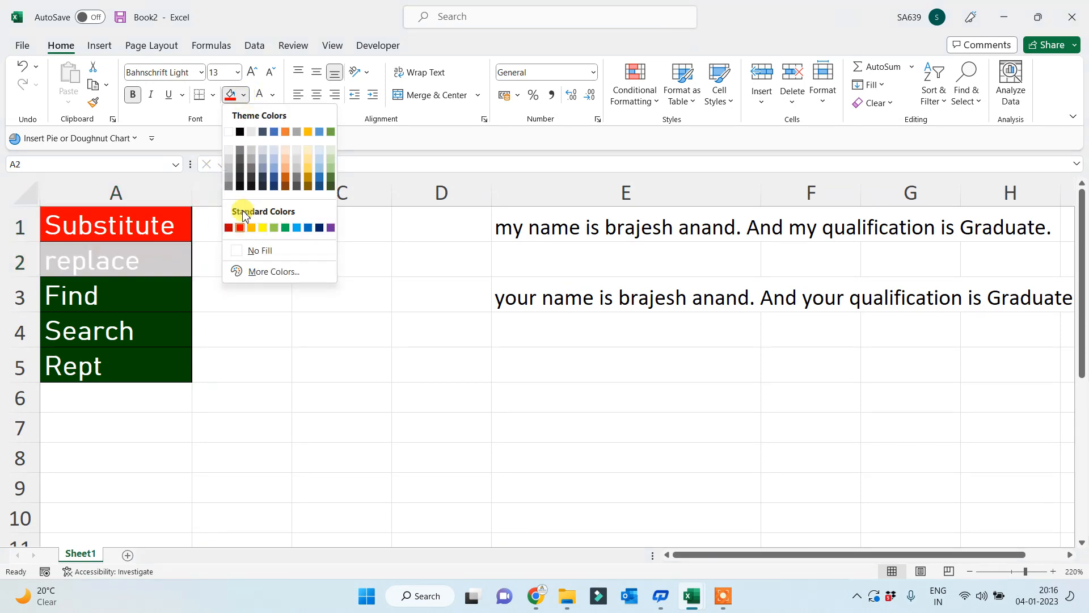
left_click(229, 227)
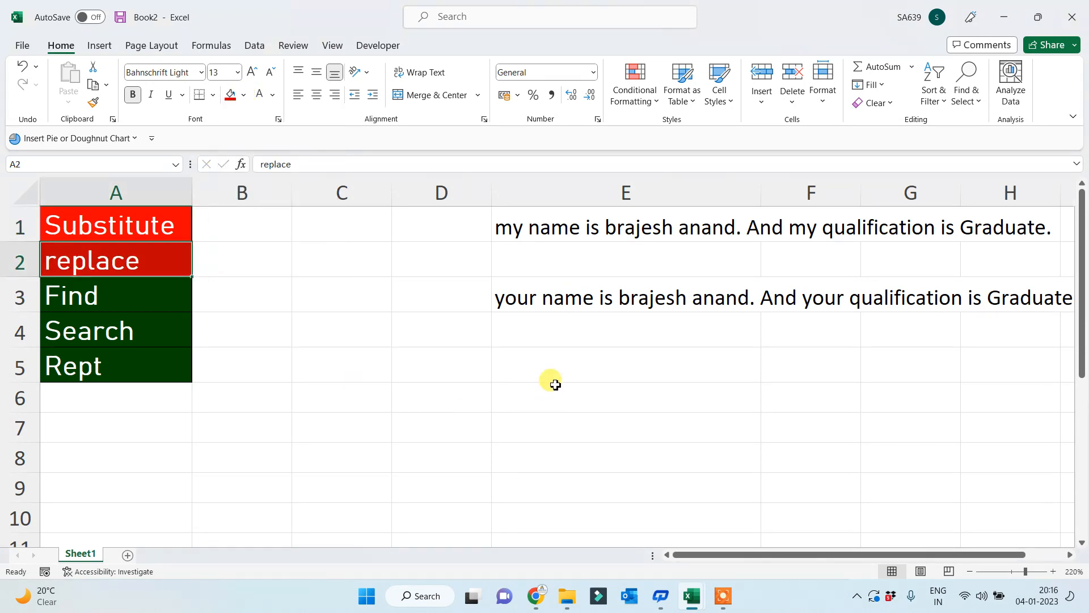
left_click(554, 348)
- Enter =REPLACE(E1,1,2,"your") in E5, changing only the first "my" to "your"
type("=rp")
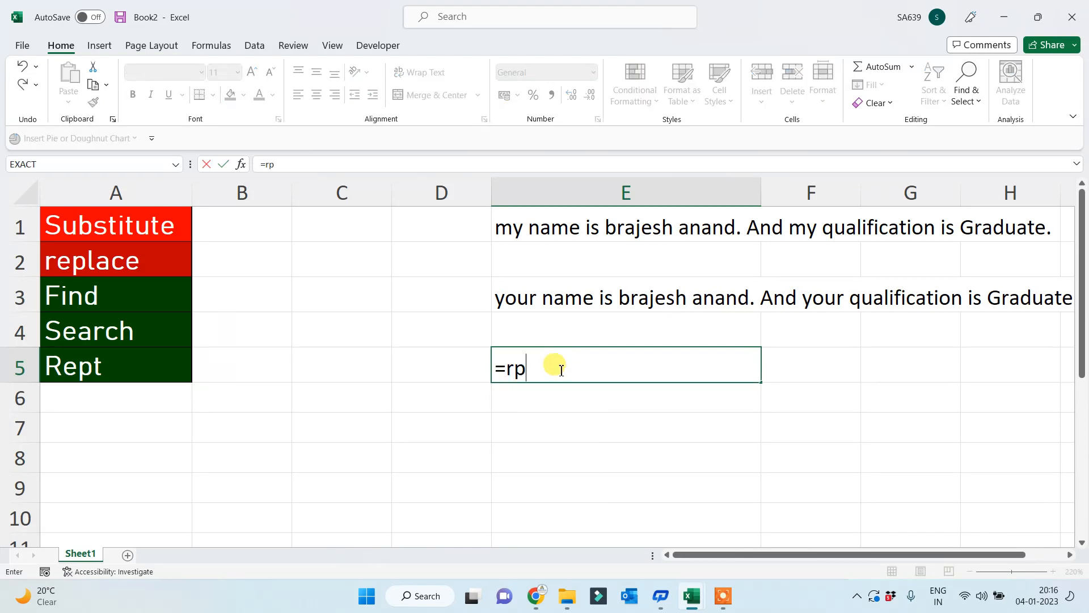
key("BackSpace")
type("e")
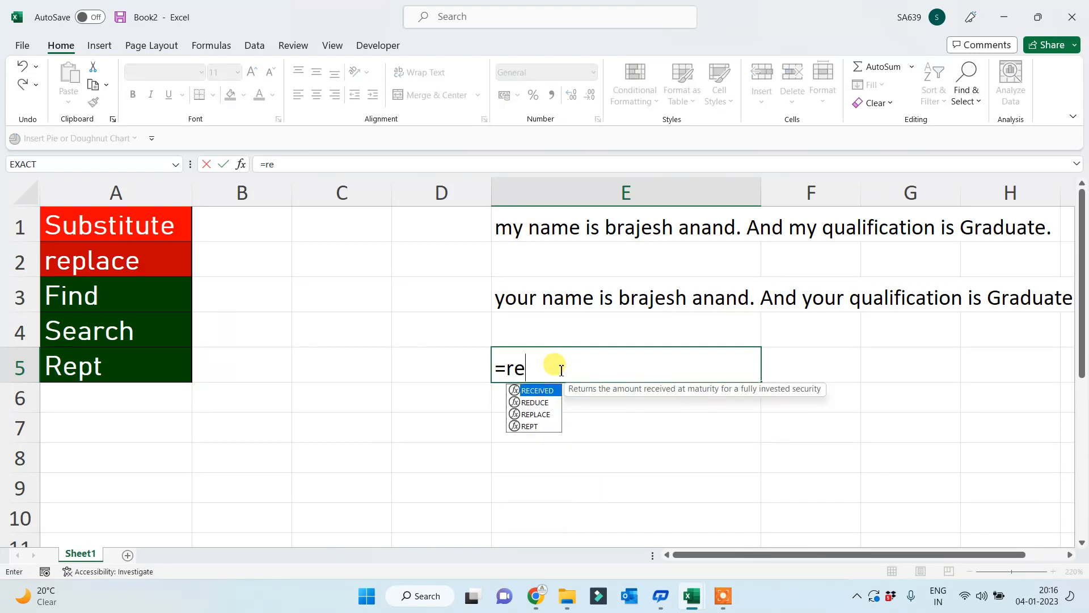
type("p")
key("Tab")
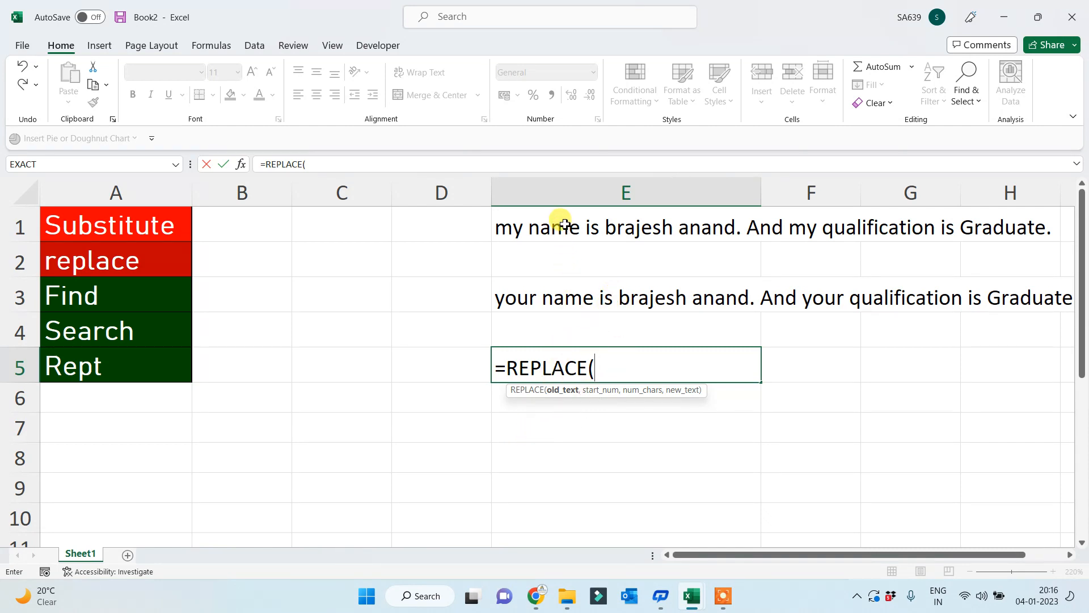
left_click(559, 226)
type(",")
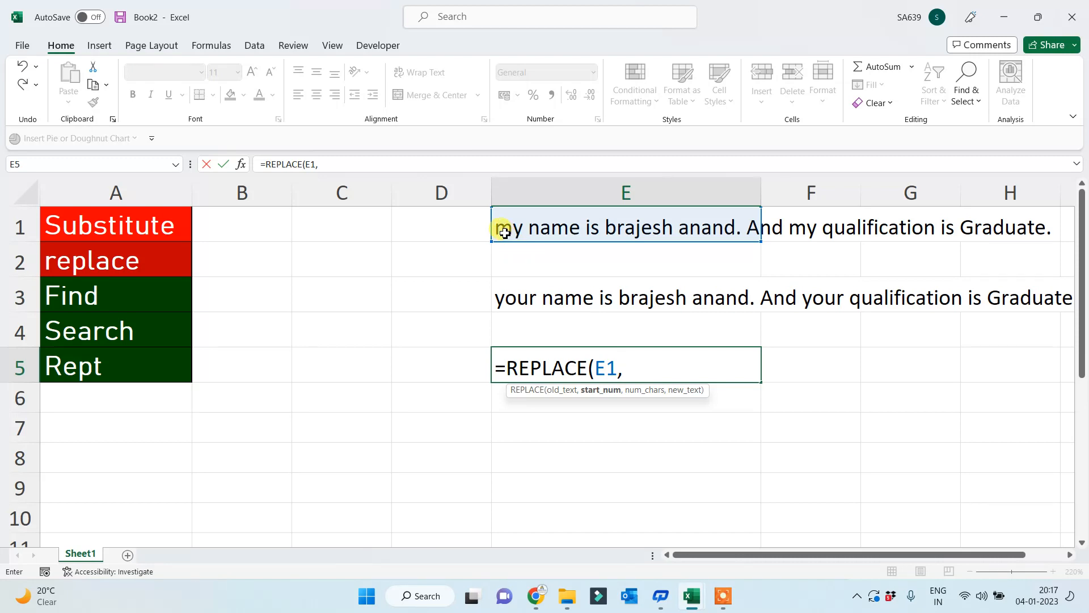
type("1,")
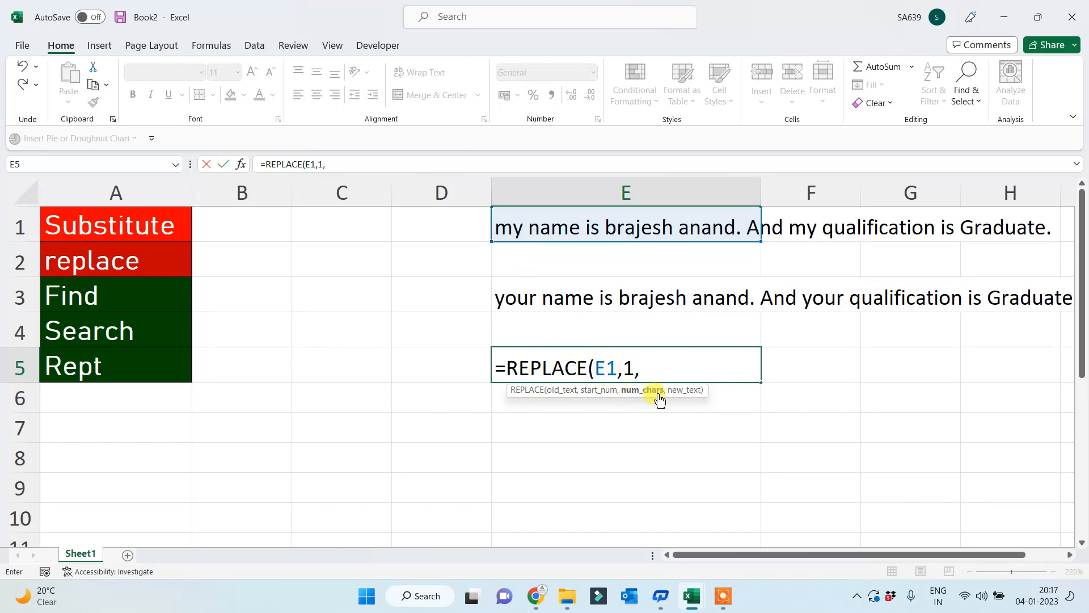
type("2")
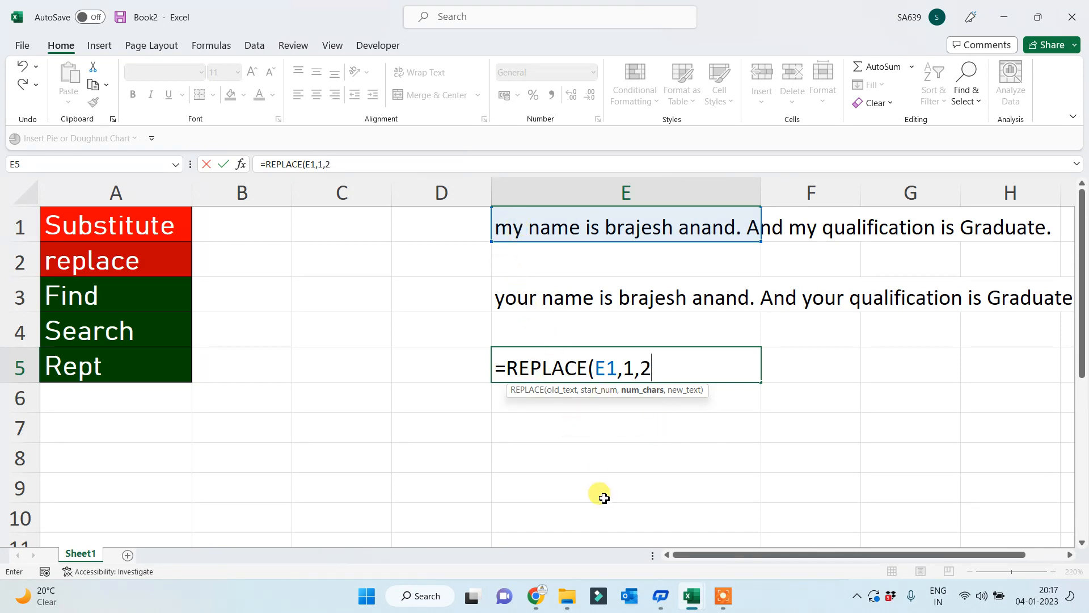
type(",\"")
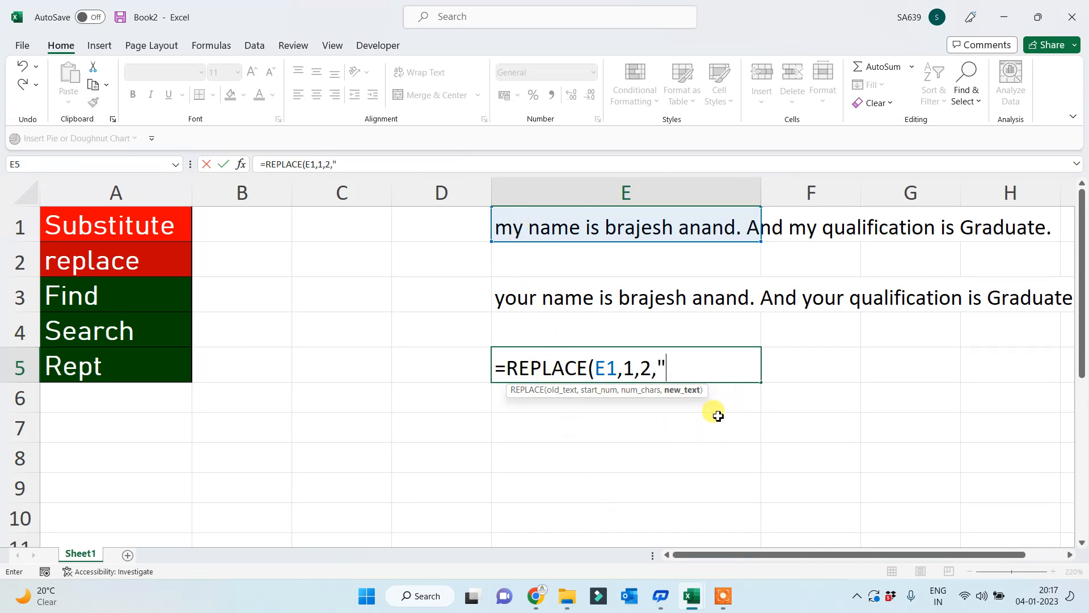
type("your\")")
key("Return")
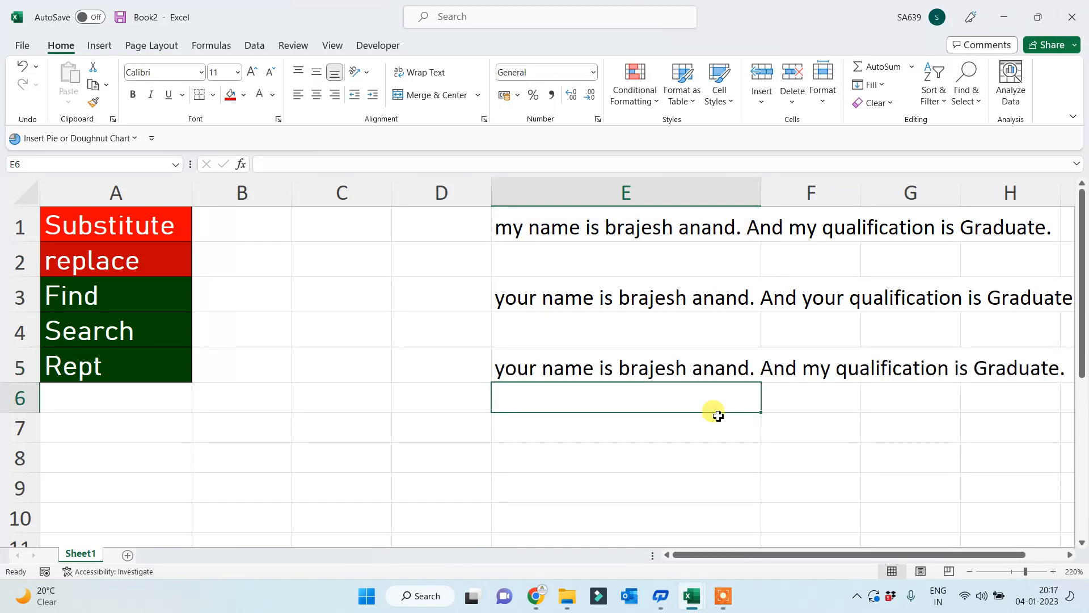
left_click(811, 370)
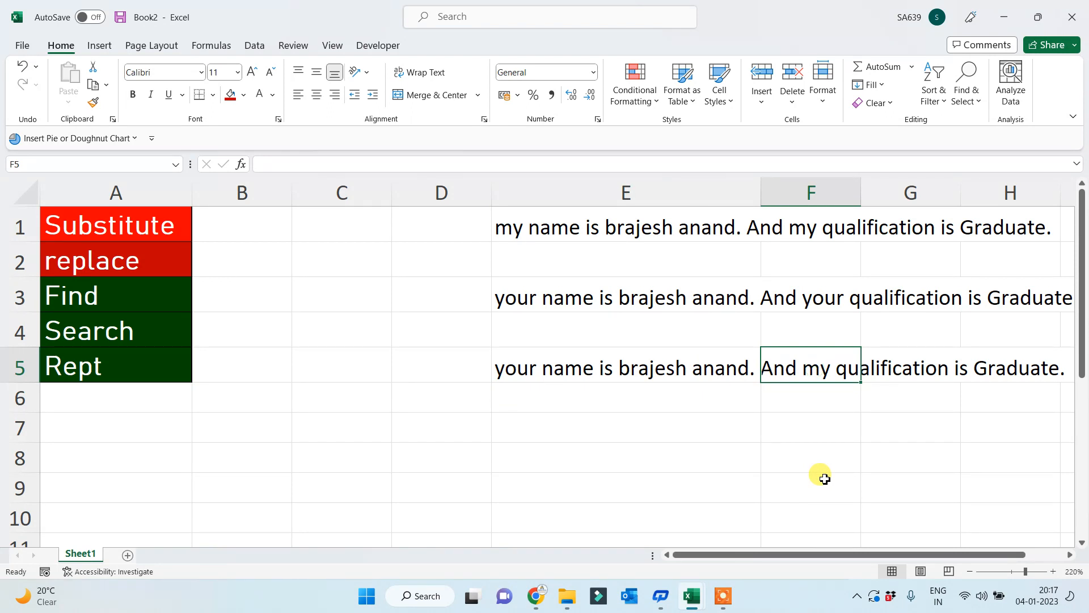
left_click(99, 265)
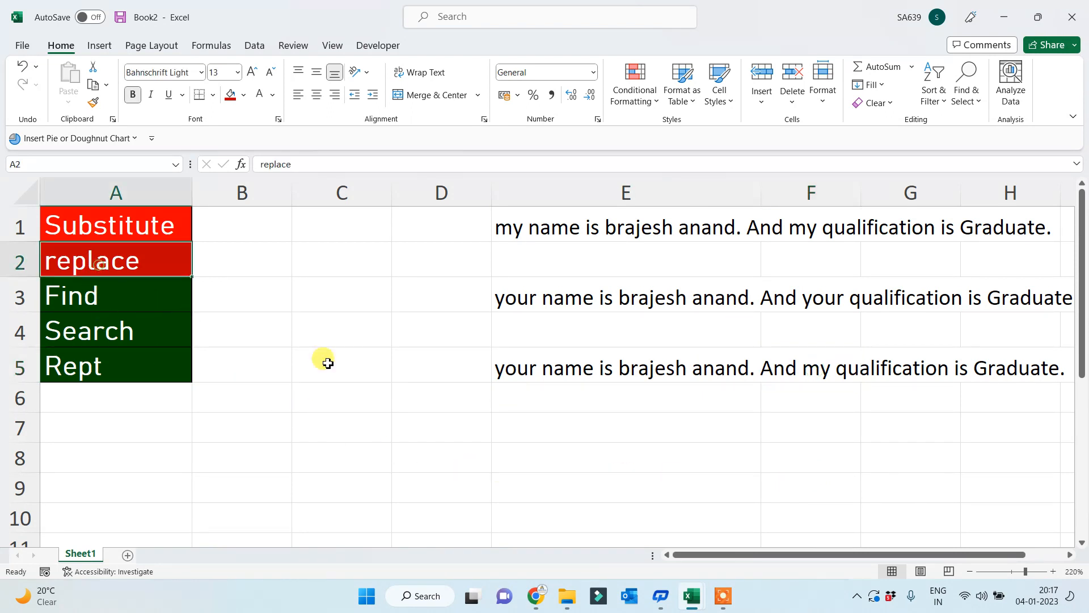
left_click(159, 262)
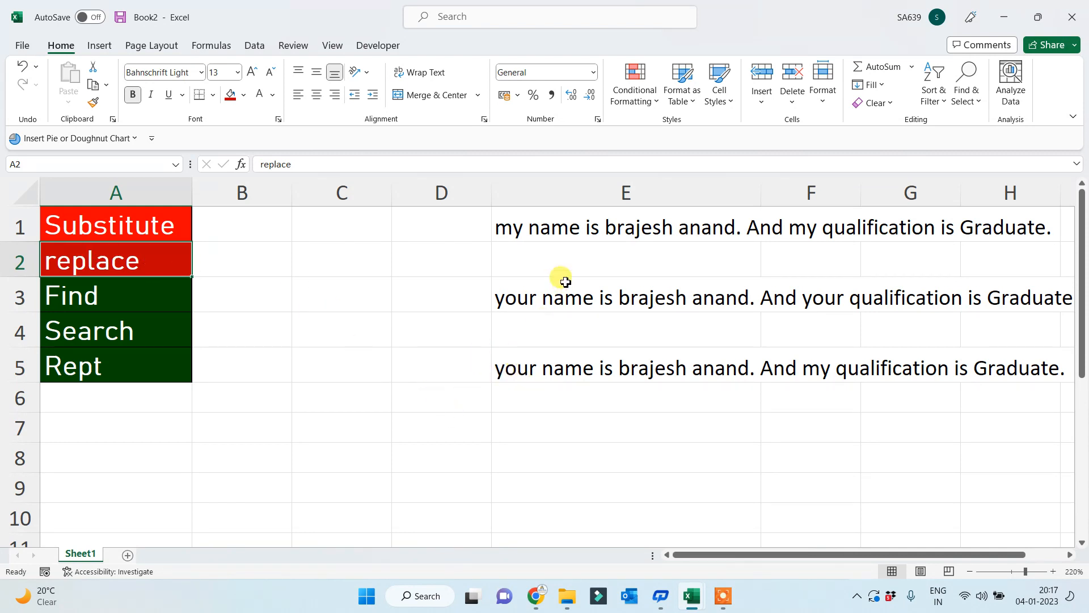
left_click(518, 227)
left_click(133, 227)
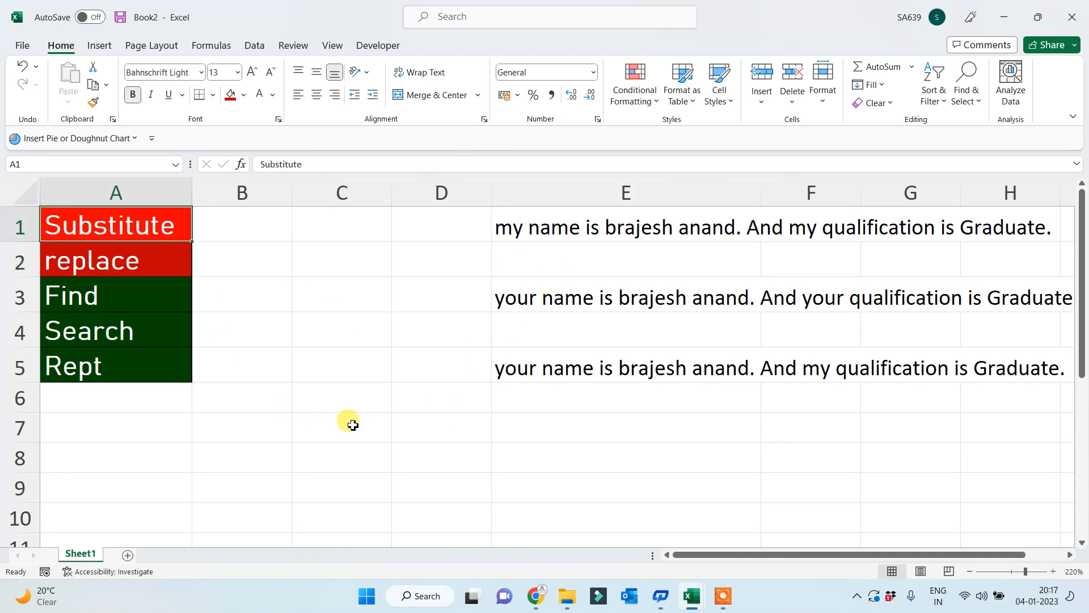
left_click(523, 298)
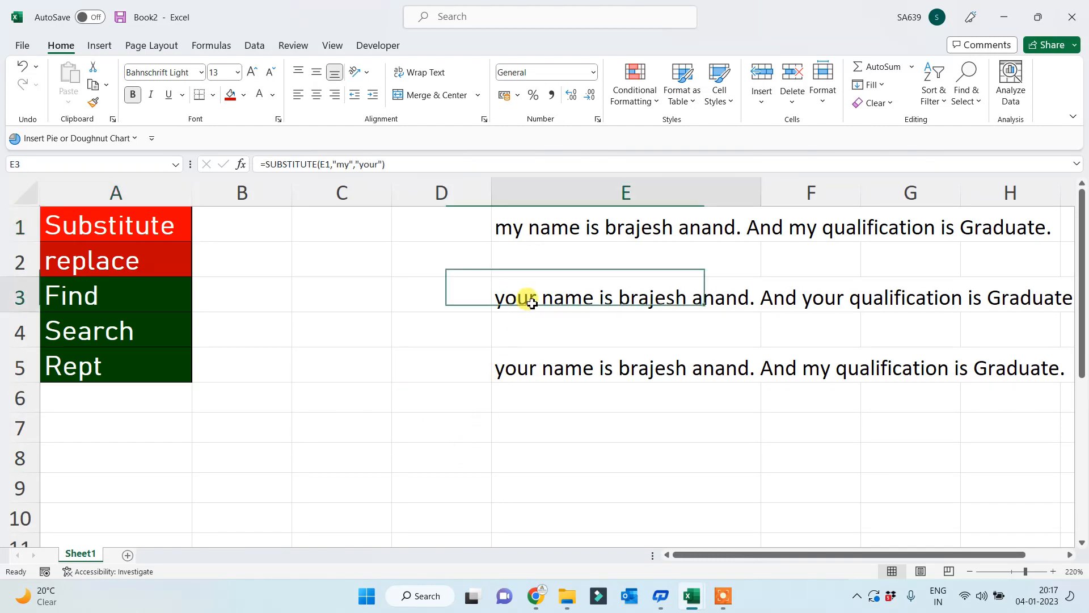
left_click(346, 165)
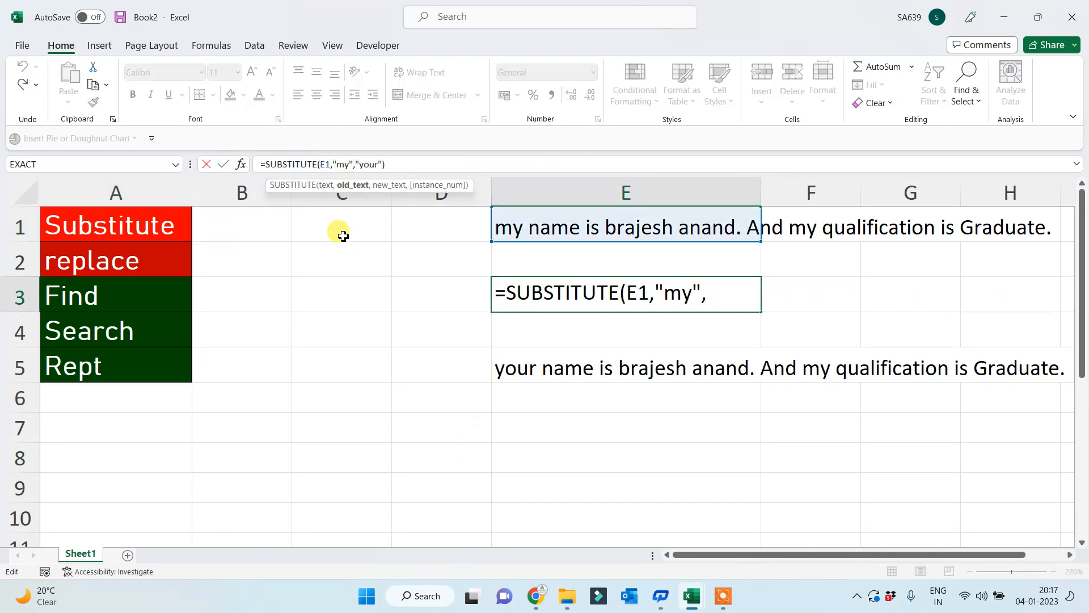
key("BackSpace")
type("M")
key("shift+Return")
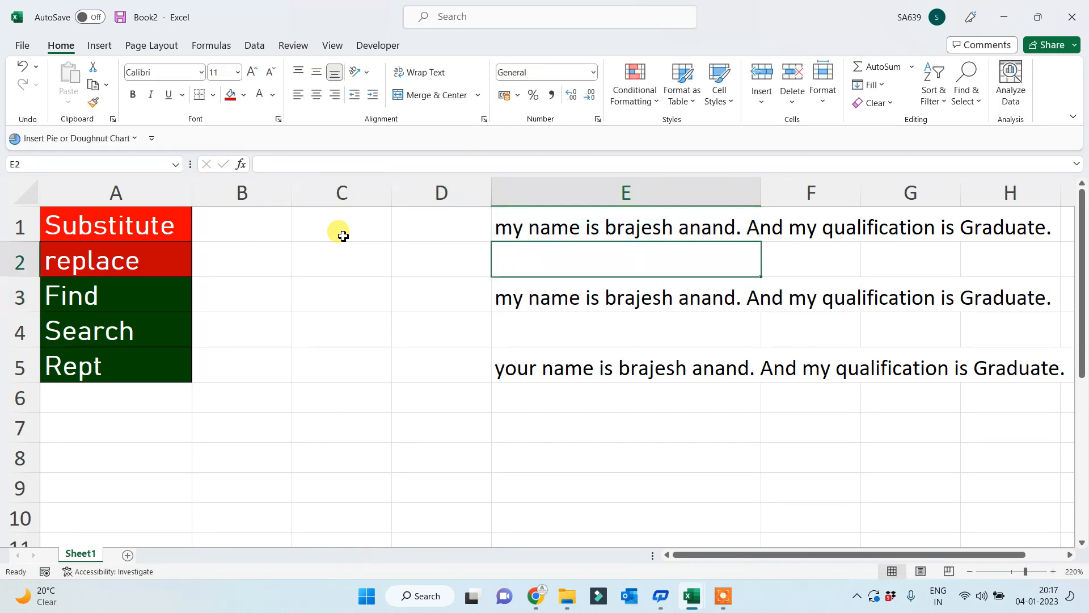
key("Down")
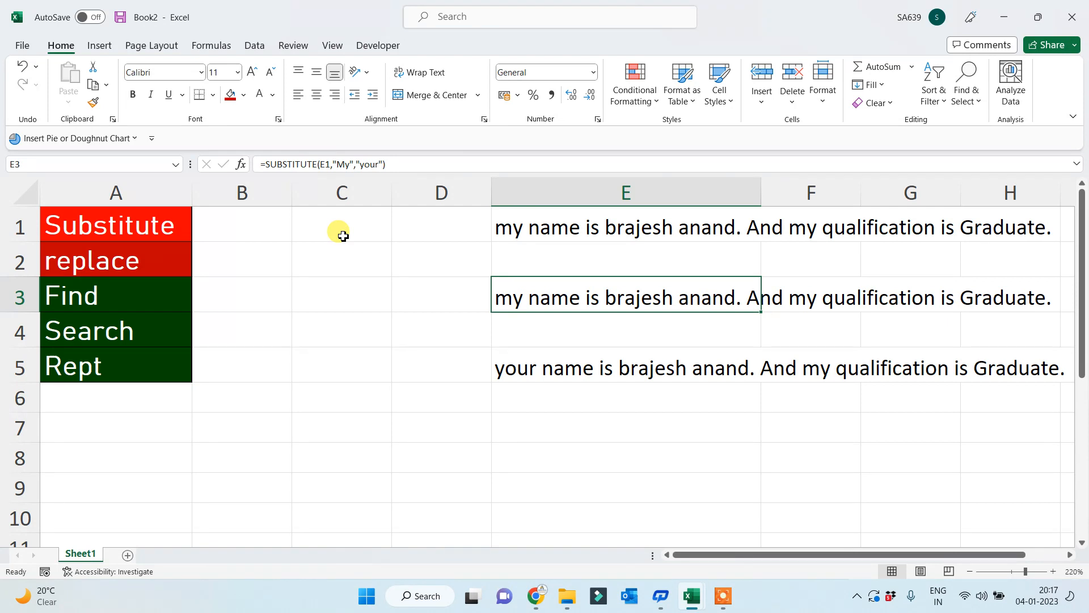
left_click(344, 164)
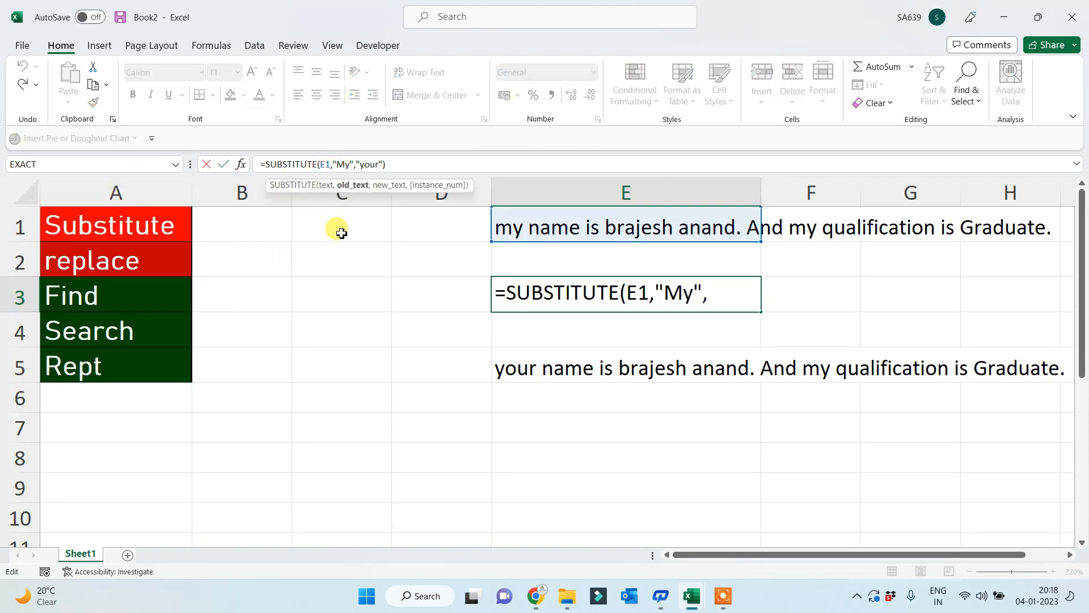
key("BackSpace")
type("m")
key("Return")
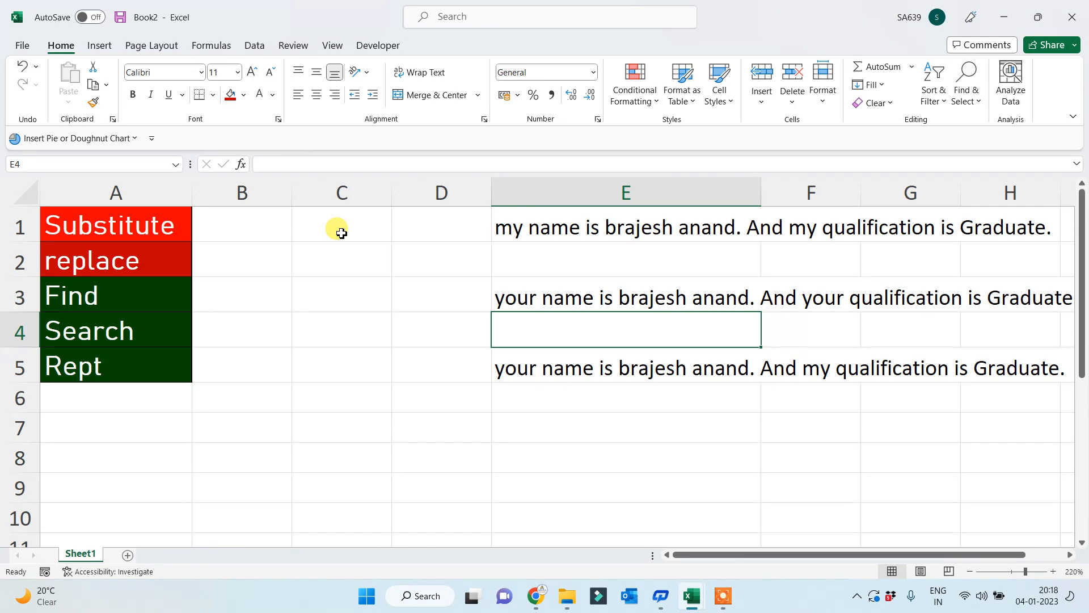
key("Down")
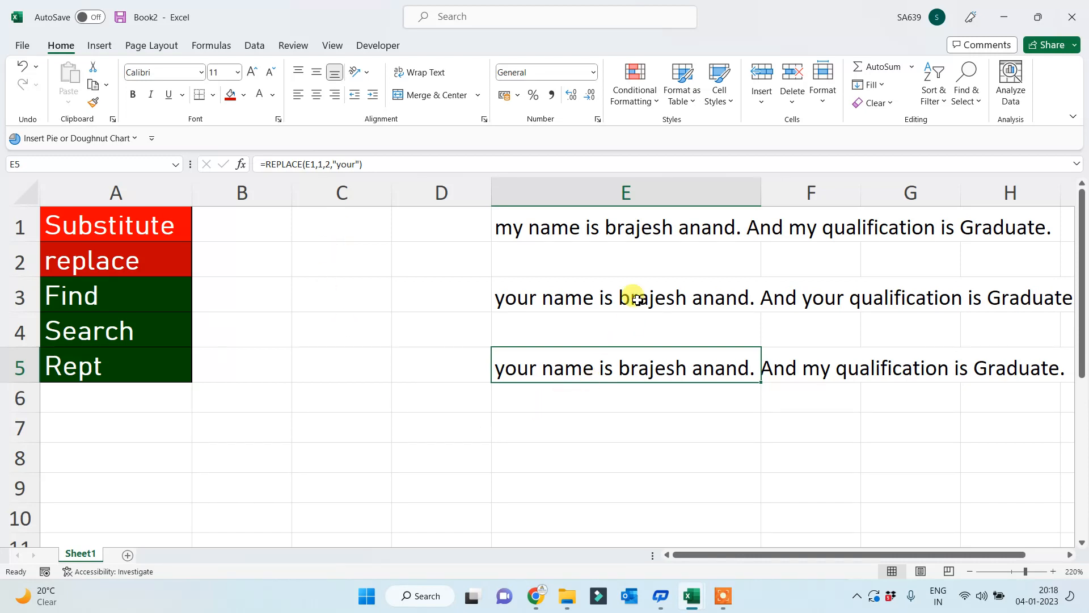
left_click(637, 227)
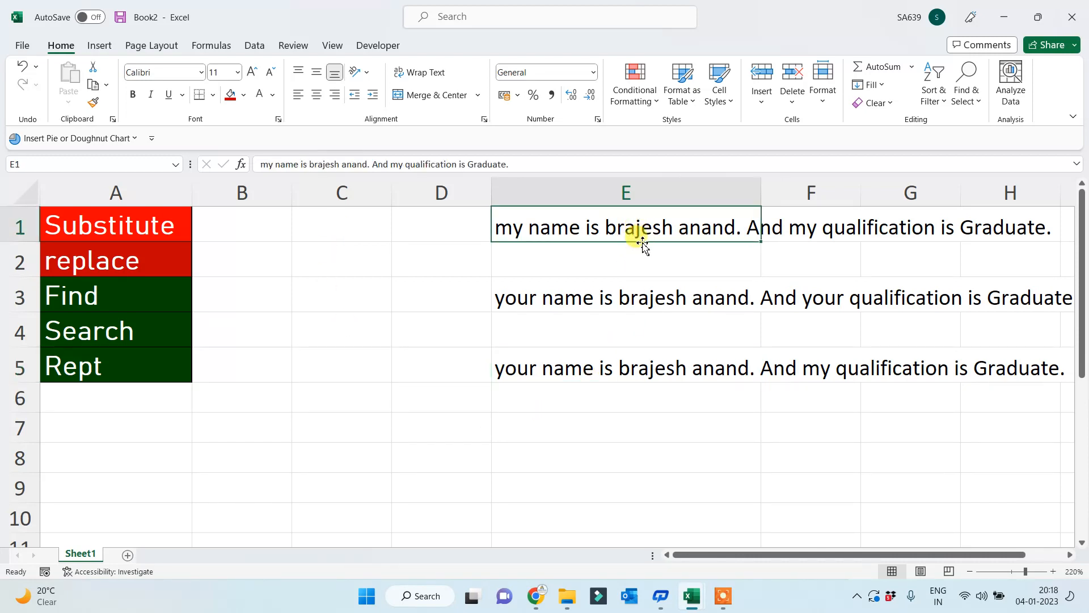
left_click(585, 409)
left_click(586, 430)
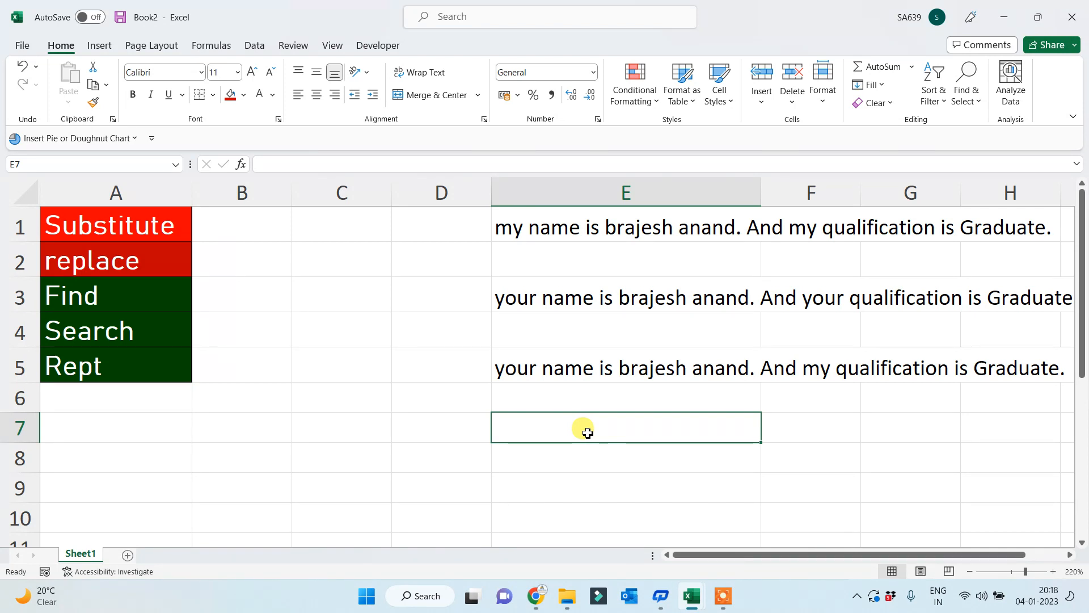
- In E7, enter a SUBSTITUTE formula on E1 that swaps the writer's first name for another name
type("=subs")
key("Tab")
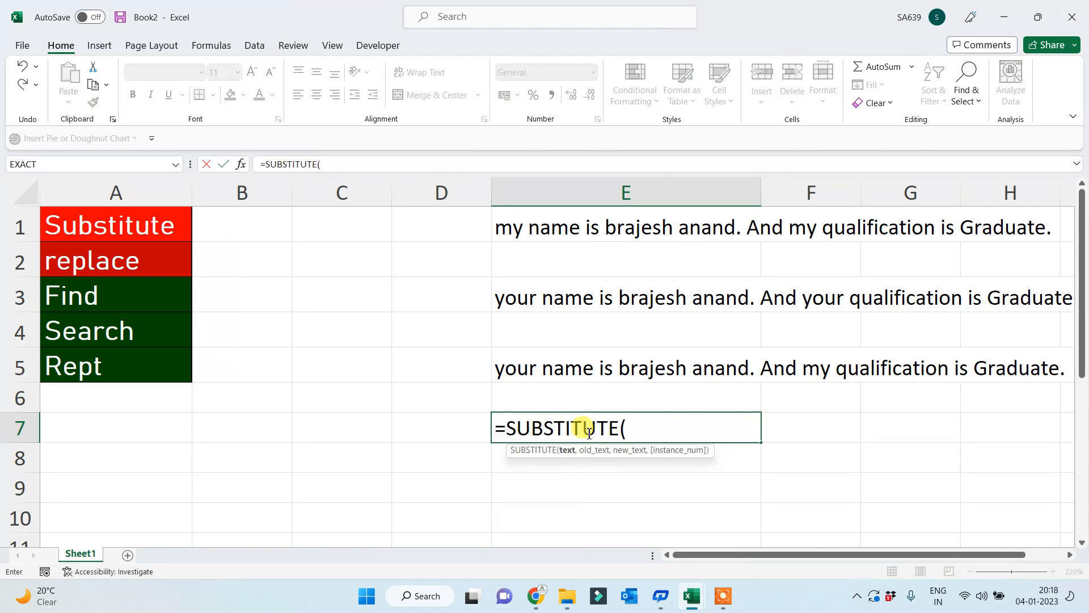
left_click(553, 226)
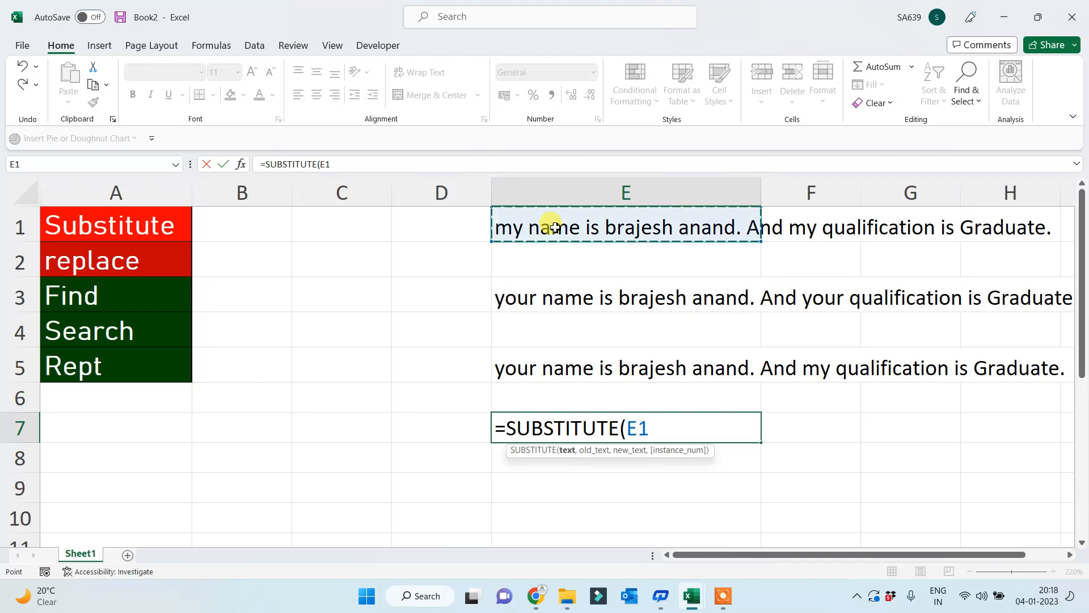
type(",\"brajesh")
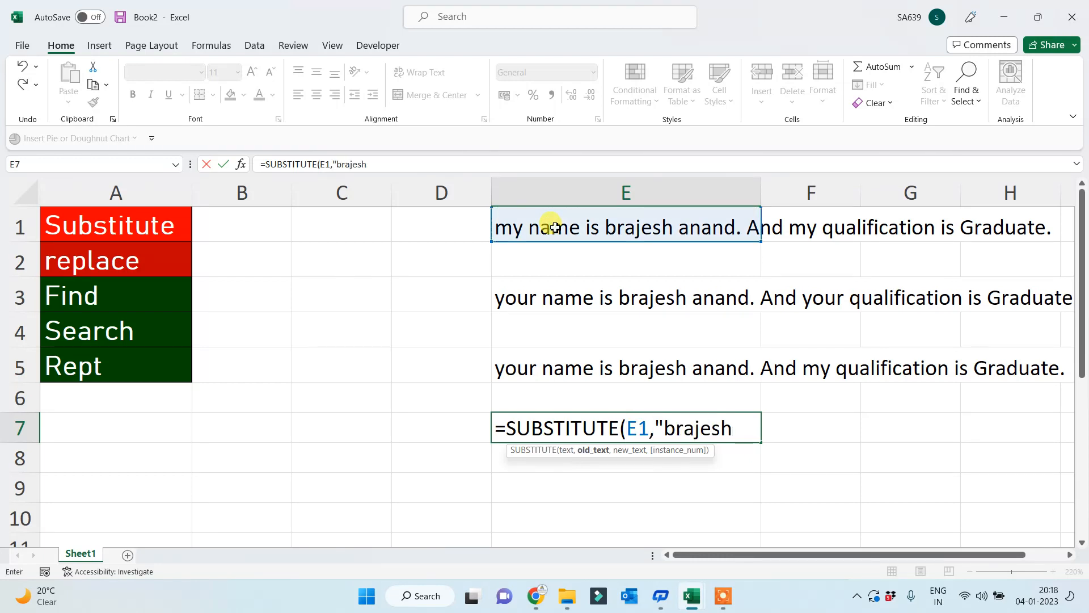
type("\",")
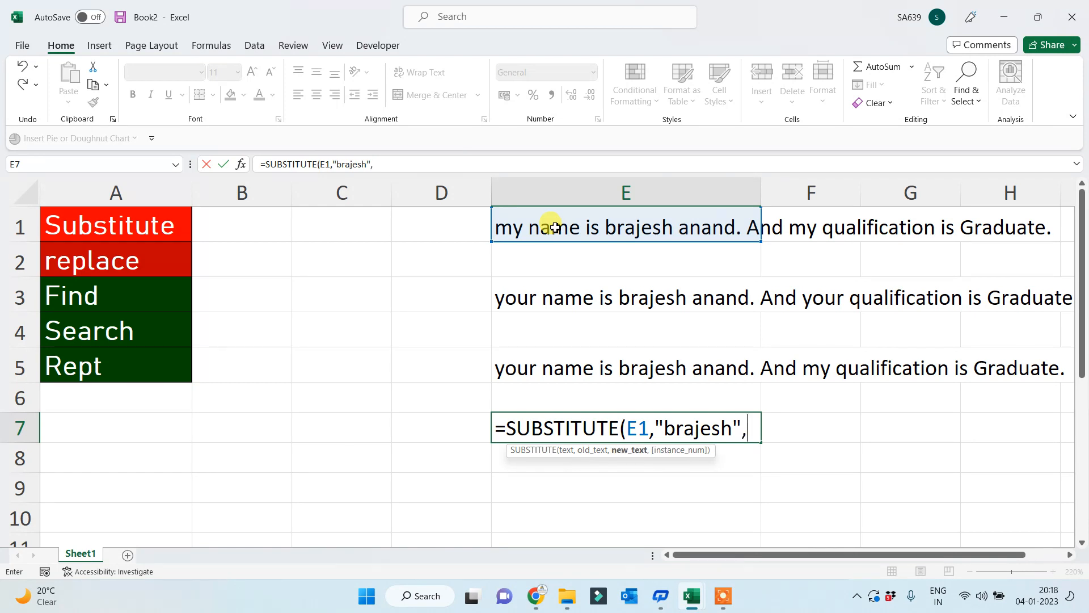
type("\"sunil")
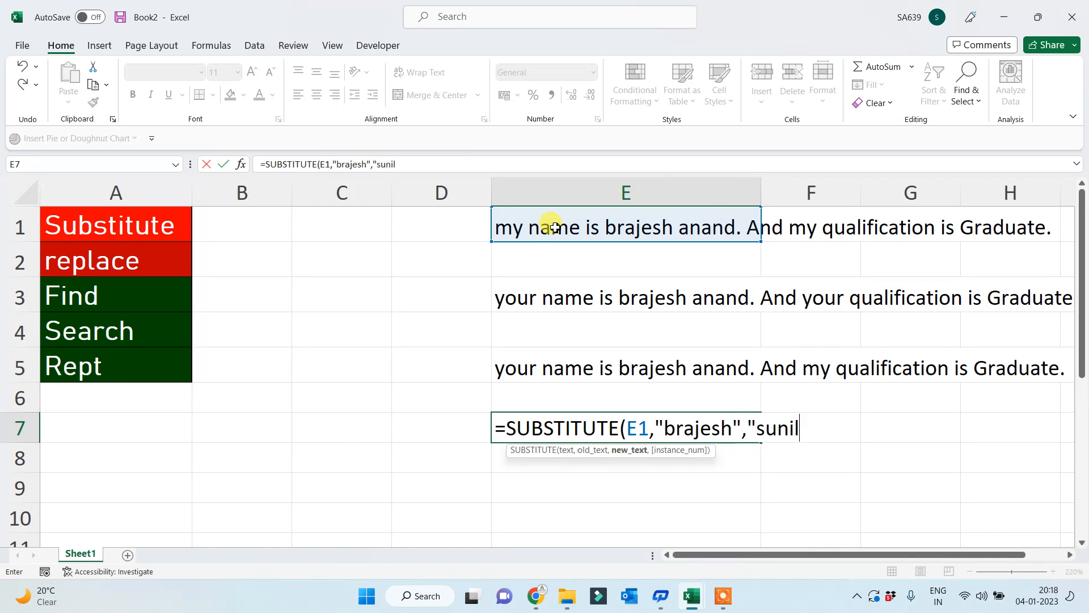
type("\")")
key("Return")
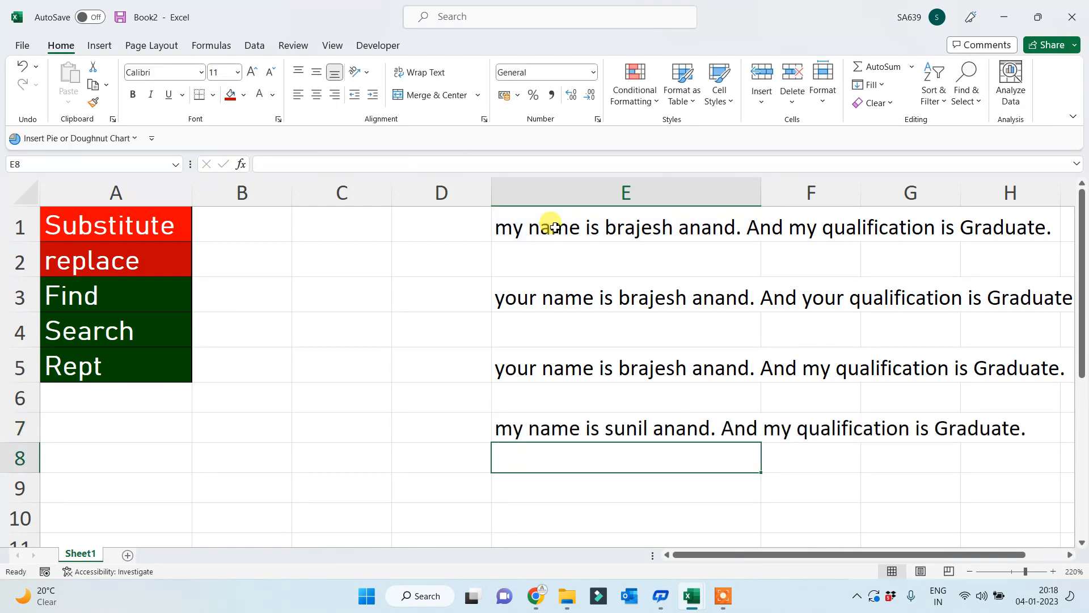
- In E9, enter =REPLACE(E1,12,7,…) replacing the 7-character first name with a new name
key("Return")
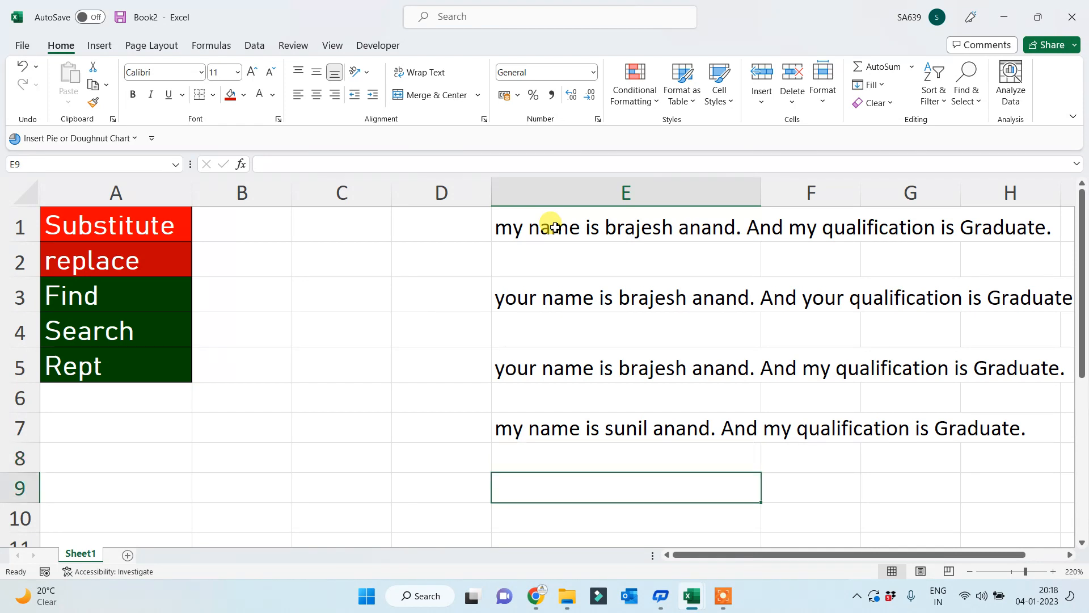
type("=repl")
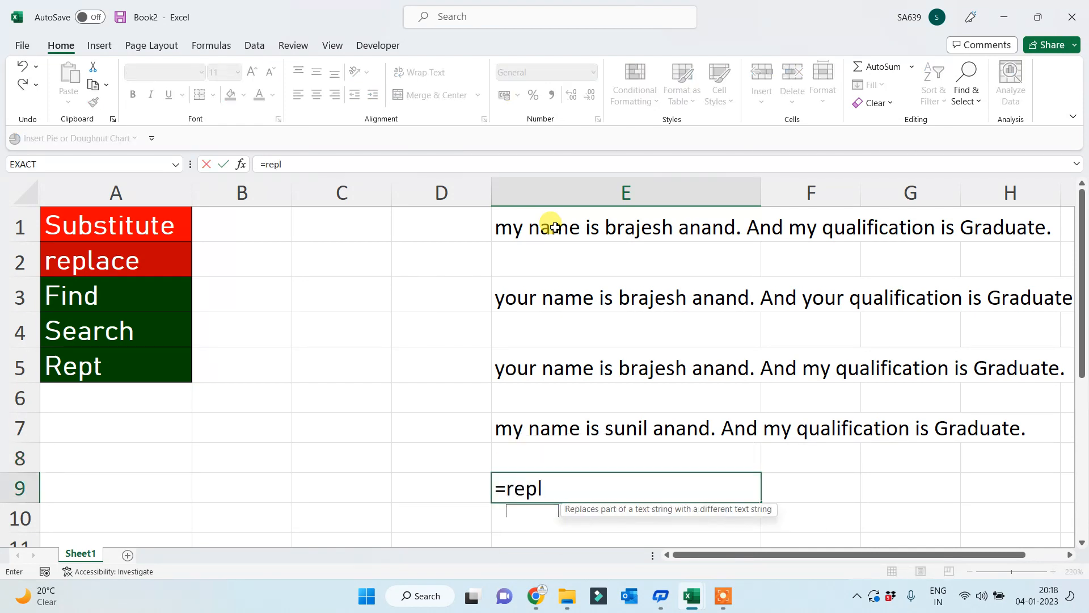
key("Tab")
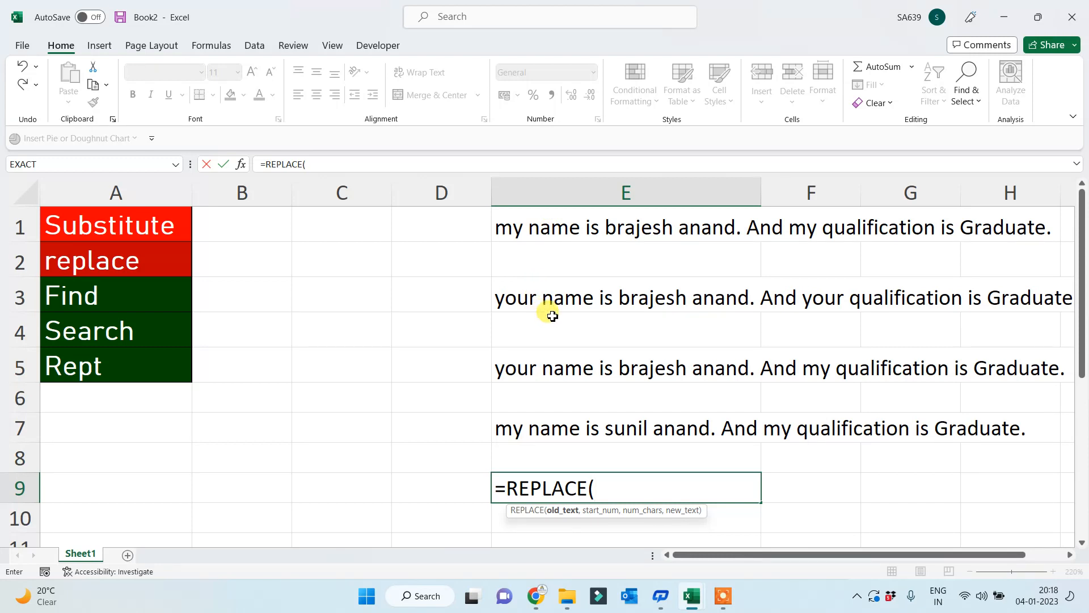
left_click(550, 231)
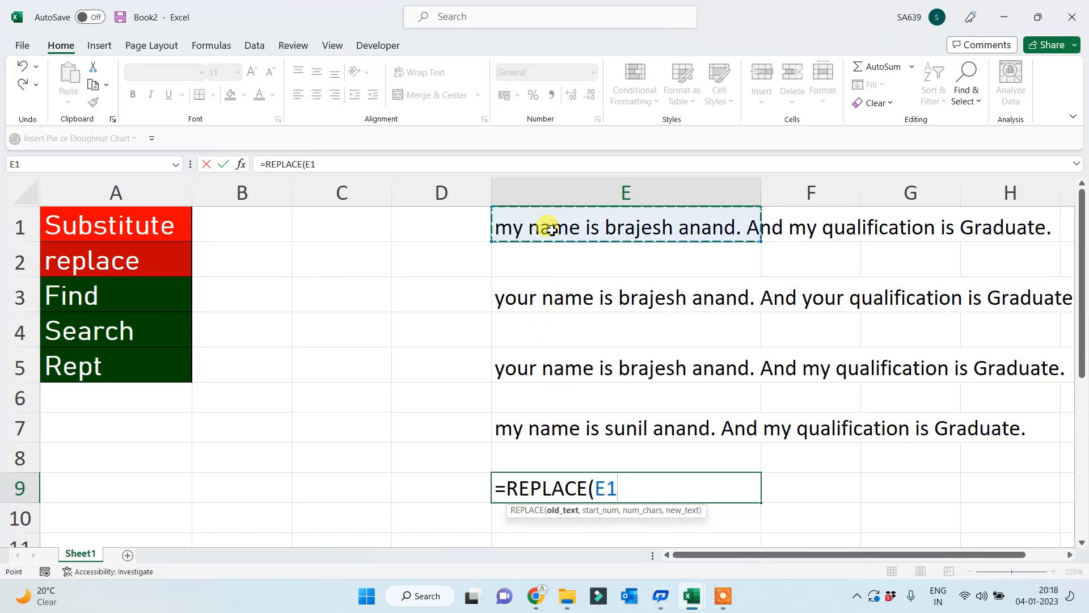
type(",")
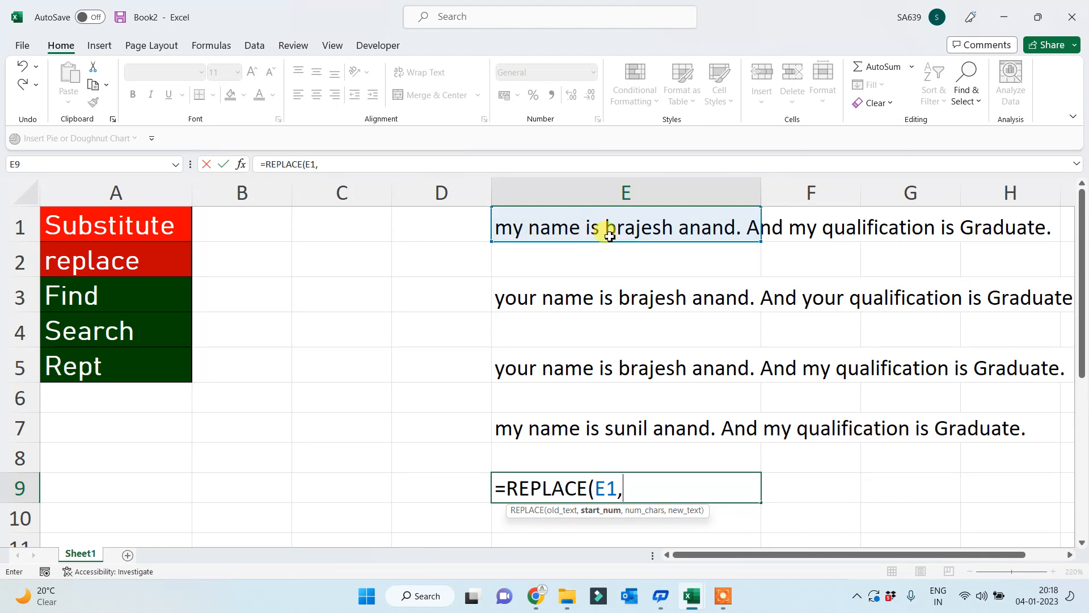
type("12,")
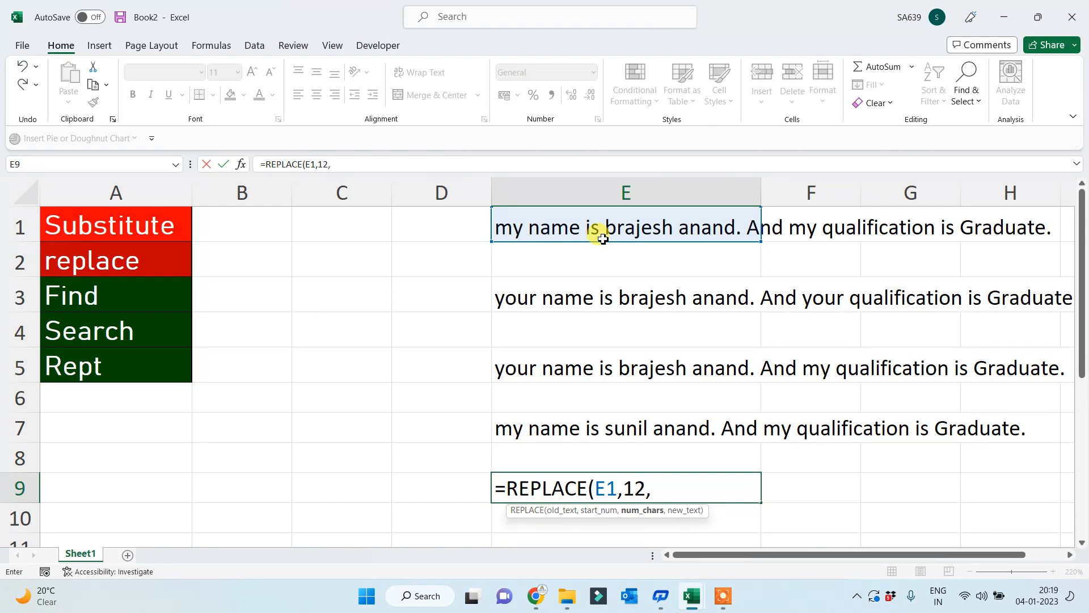
type("7")
type(",")
type("\"")
type("sun")
key("BackSpace")
type("un")
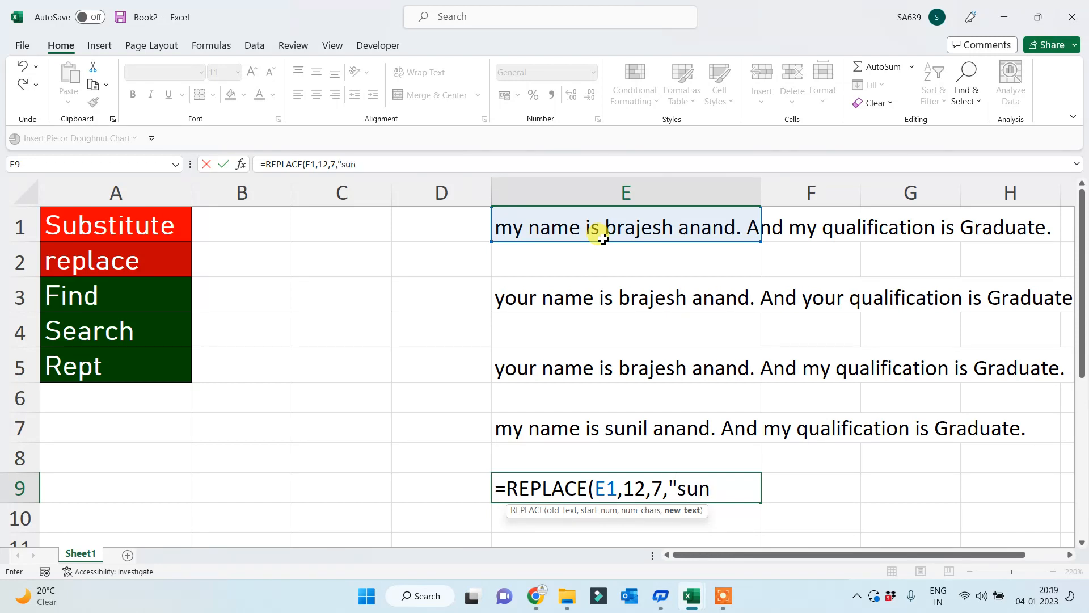
type("il\")")
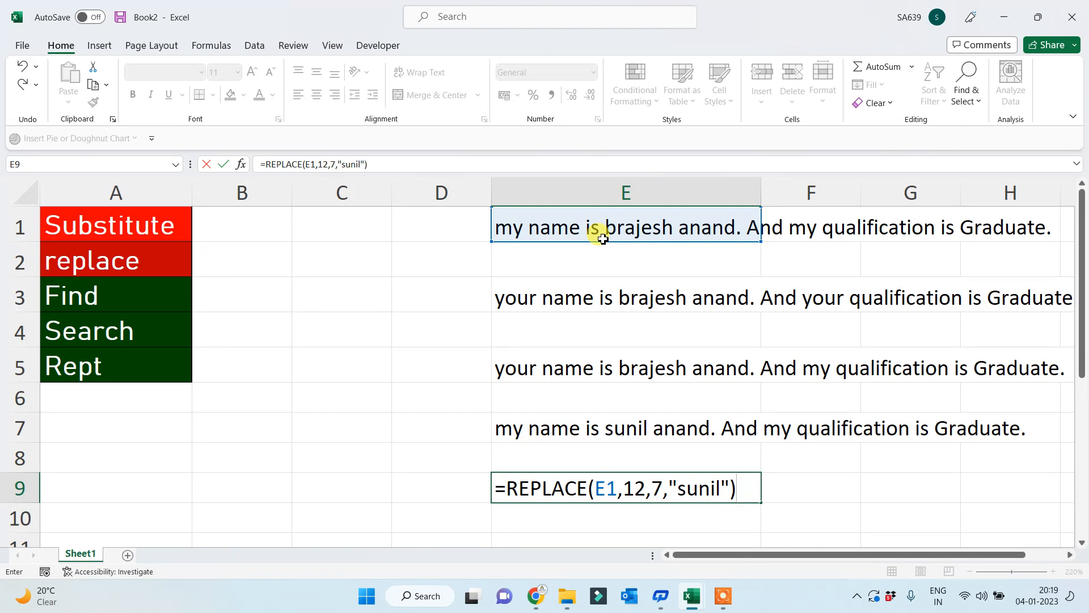
key("Return")
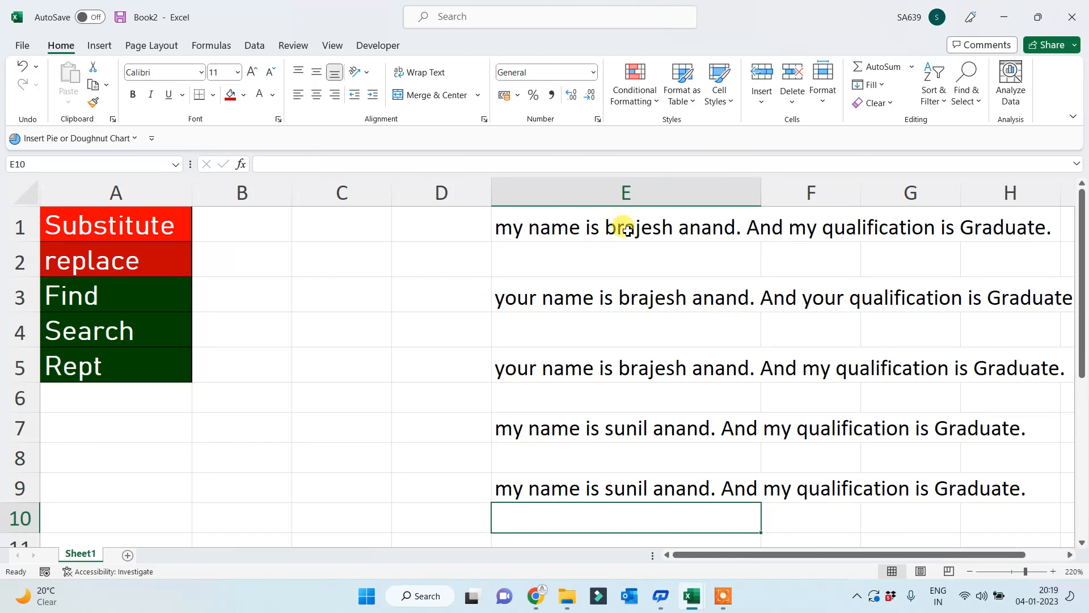
- In C3, enter a FIND formula locating the writer's first name in E1, returning 12
left_click(99, 262)
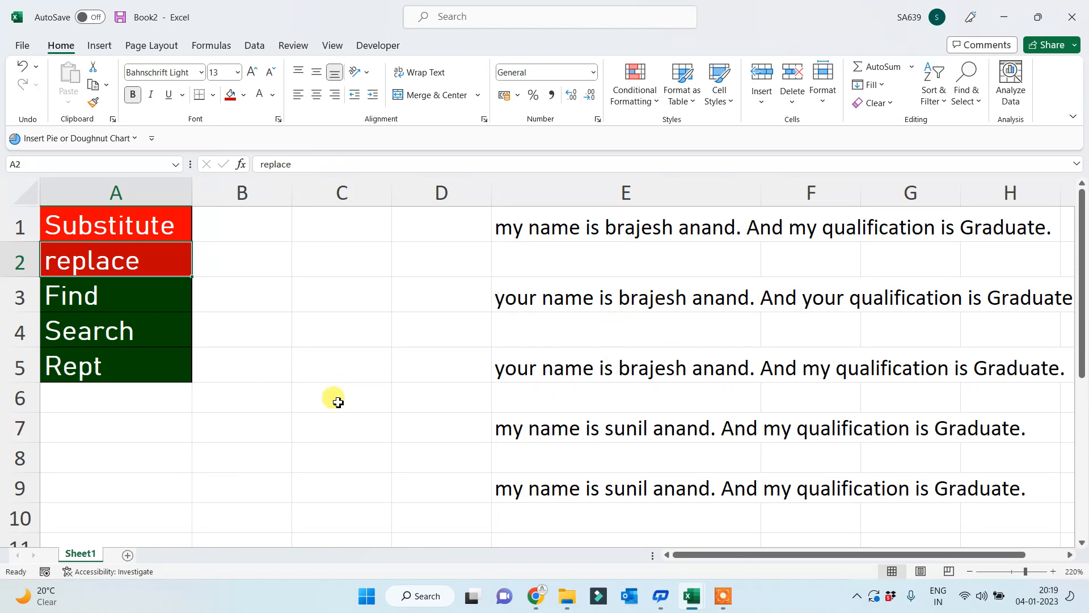
left_click(57, 303)
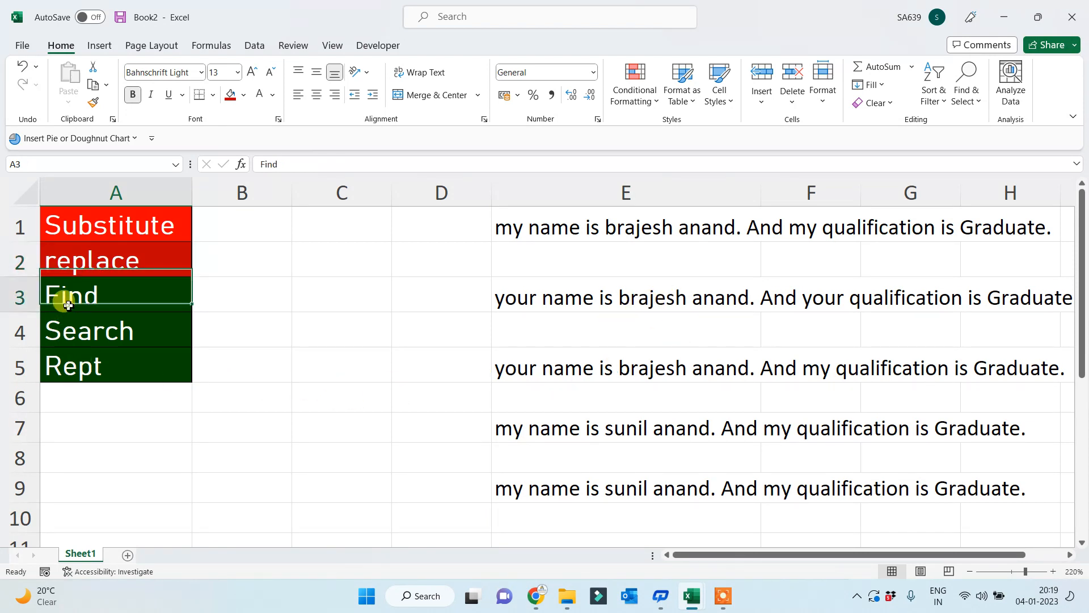
left_click(305, 302)
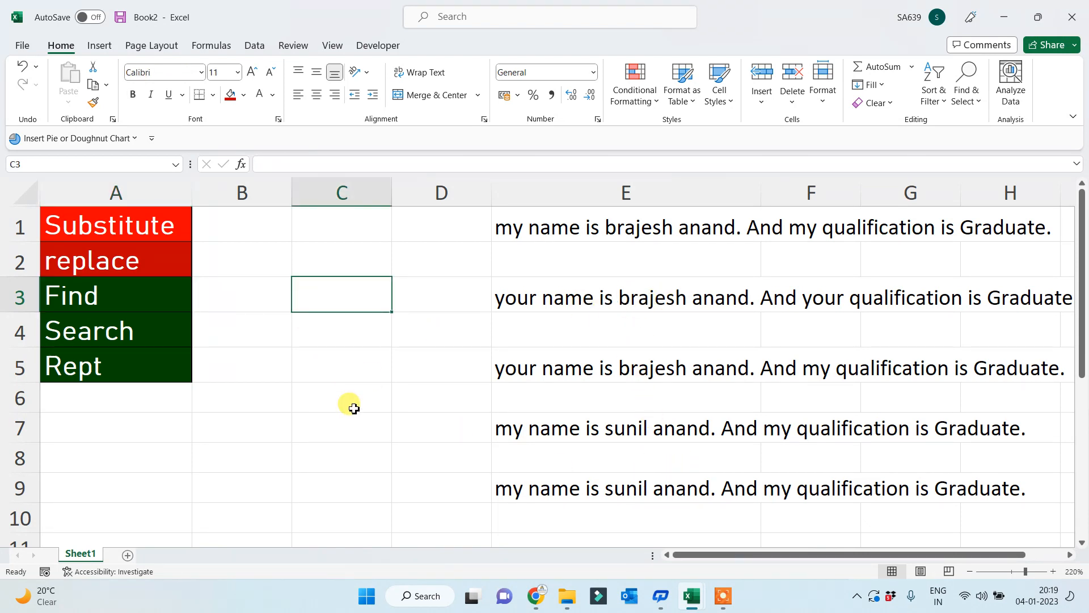
type("=find")
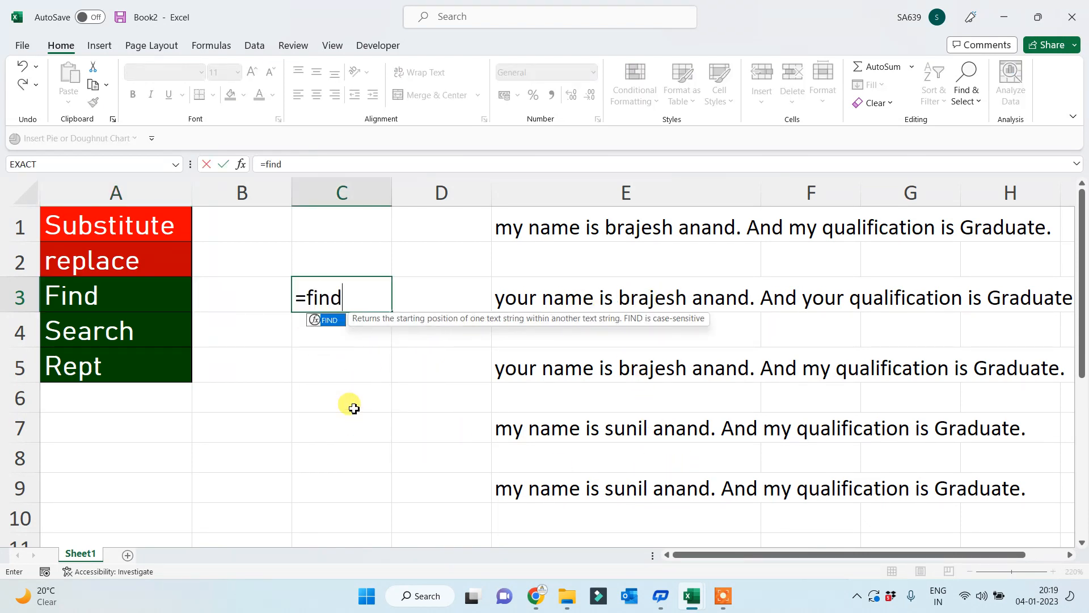
type("(\"b")
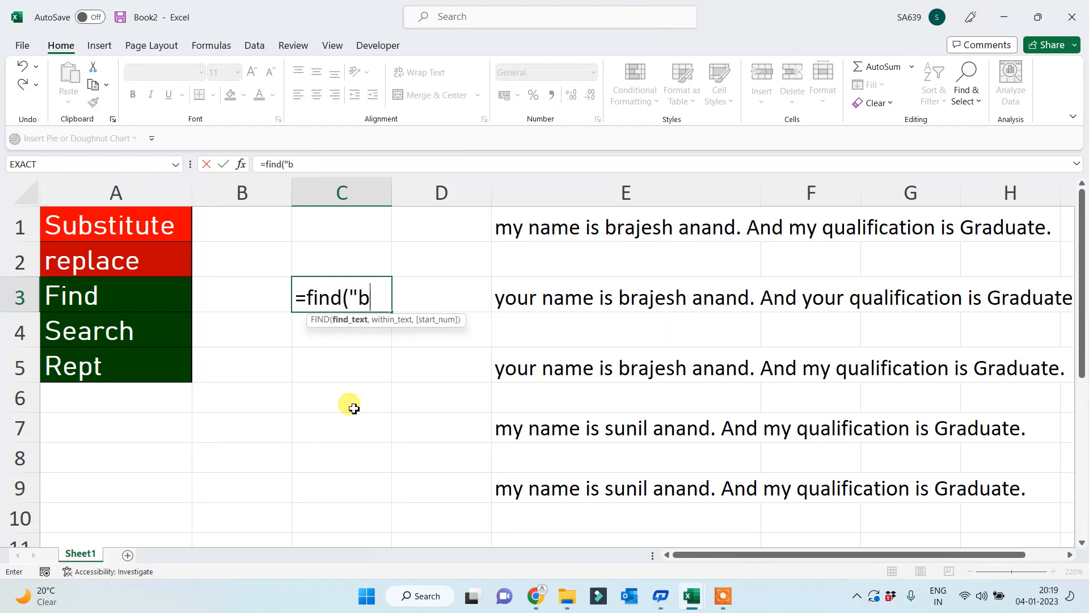
type("rajesh\",")
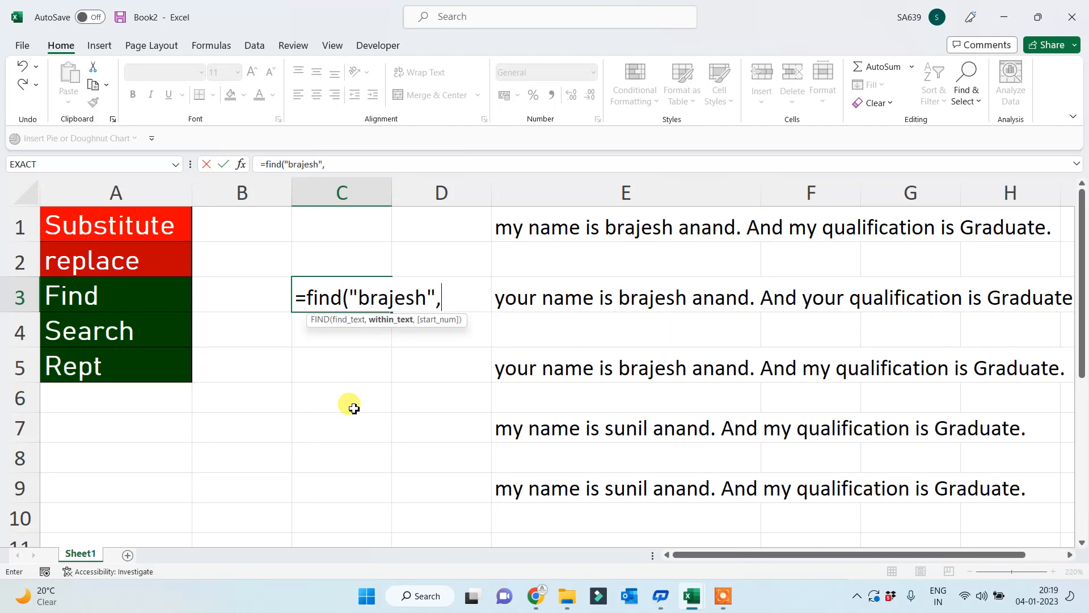
left_click(545, 216)
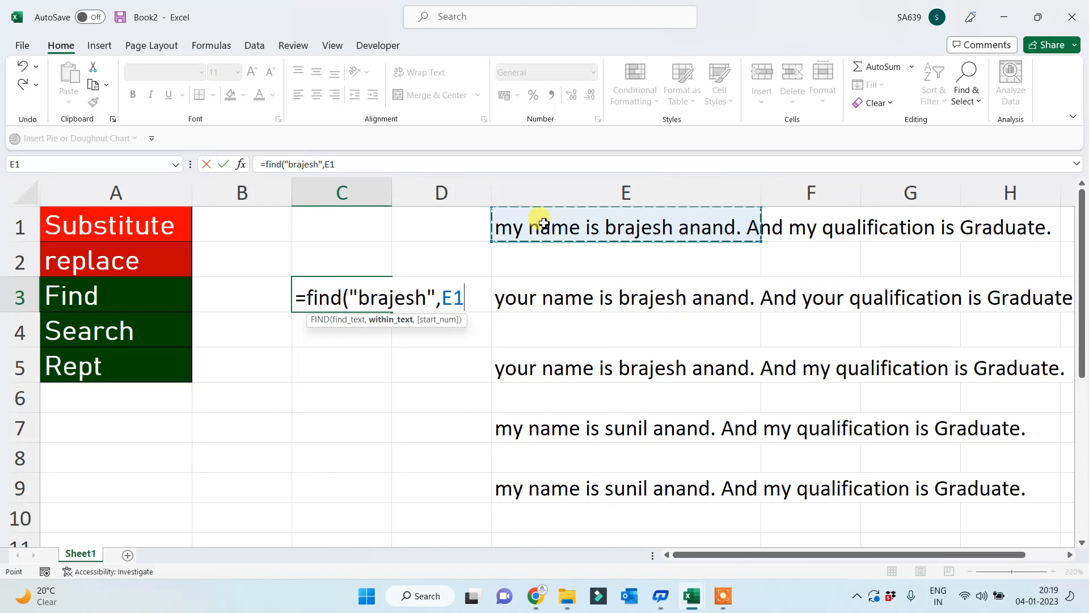
type(")")
key("Return")
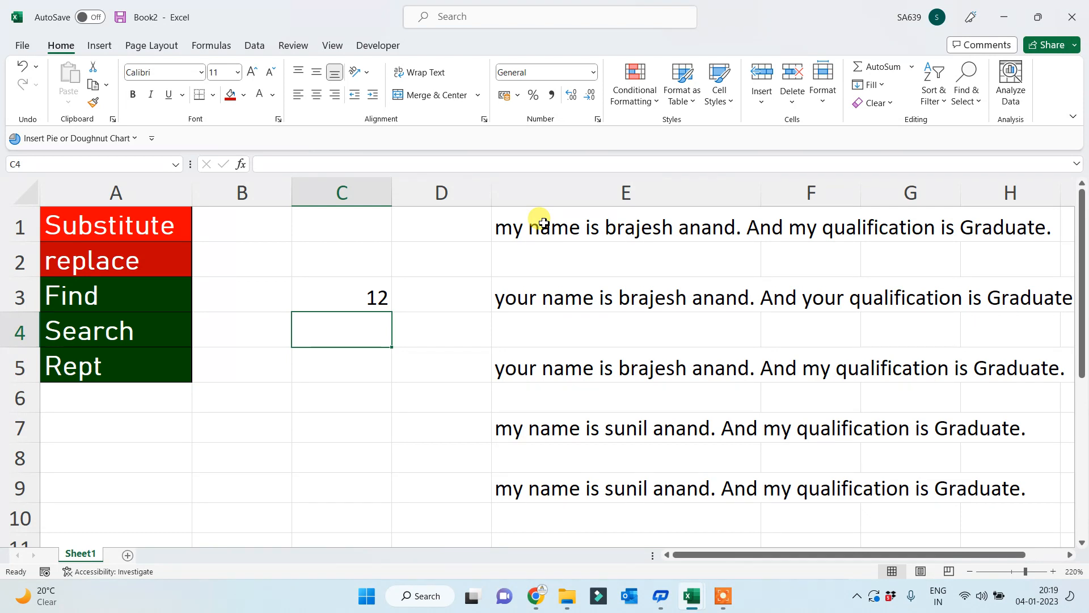
- Enter =FIND("a",E1) in C4, returning 5, and review the result
type("=")
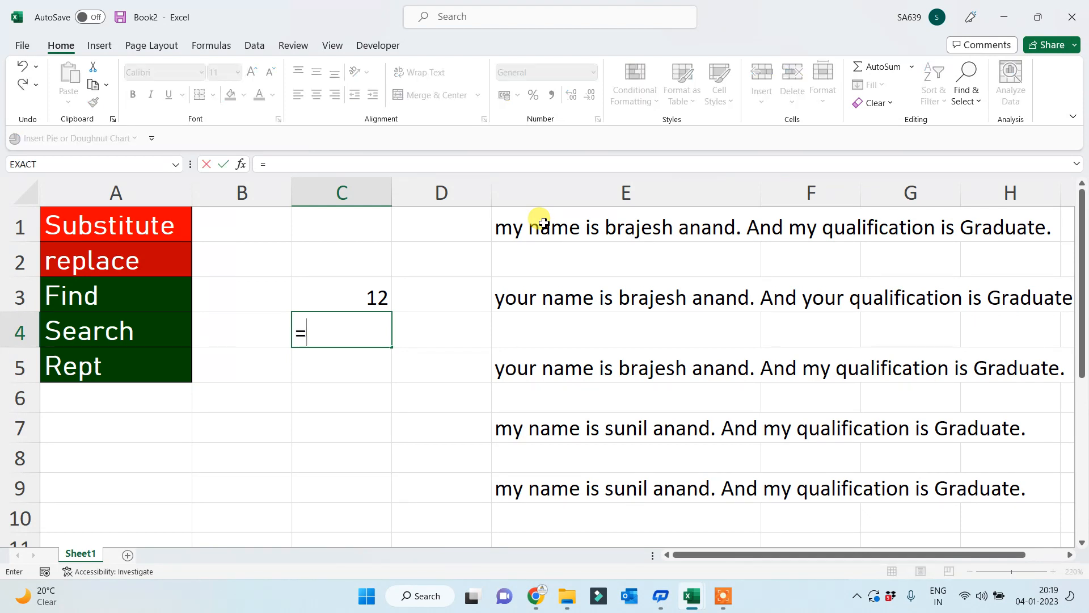
type("find(")
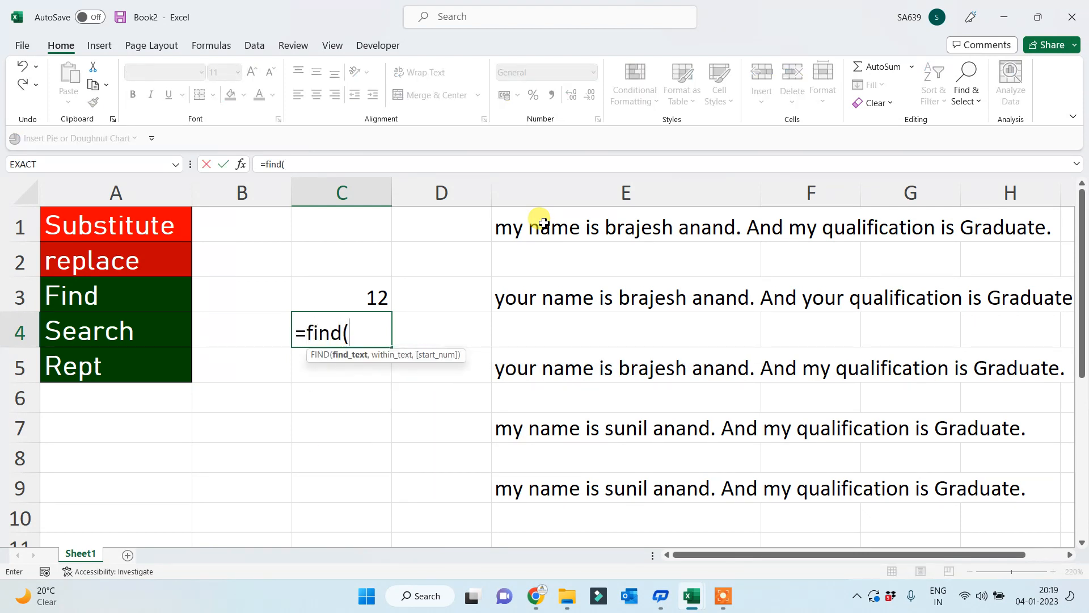
type("\"a\",")
left_click(521, 225)
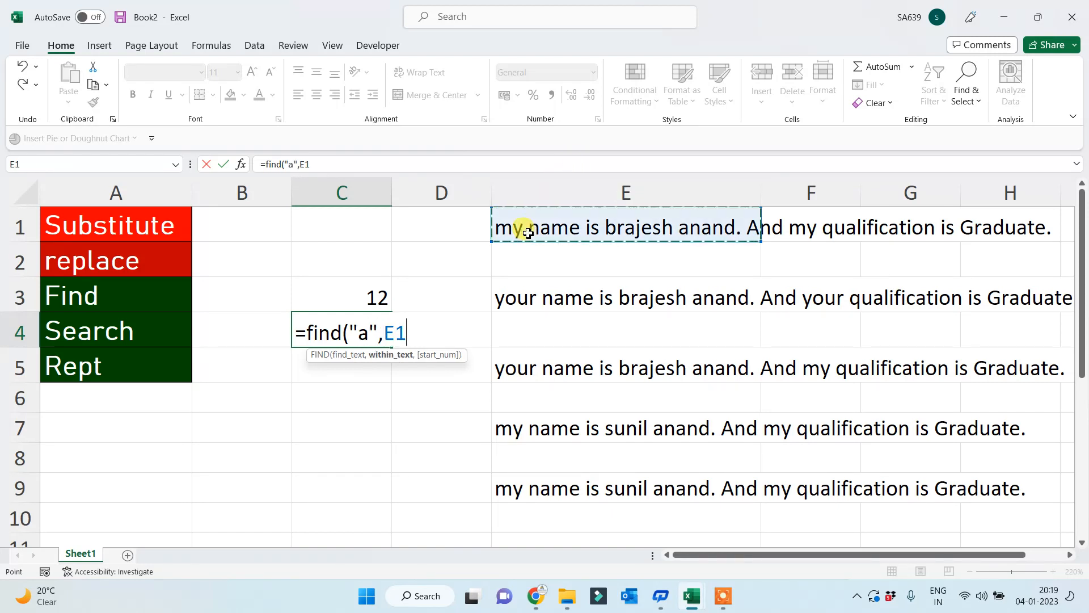
key("Return")
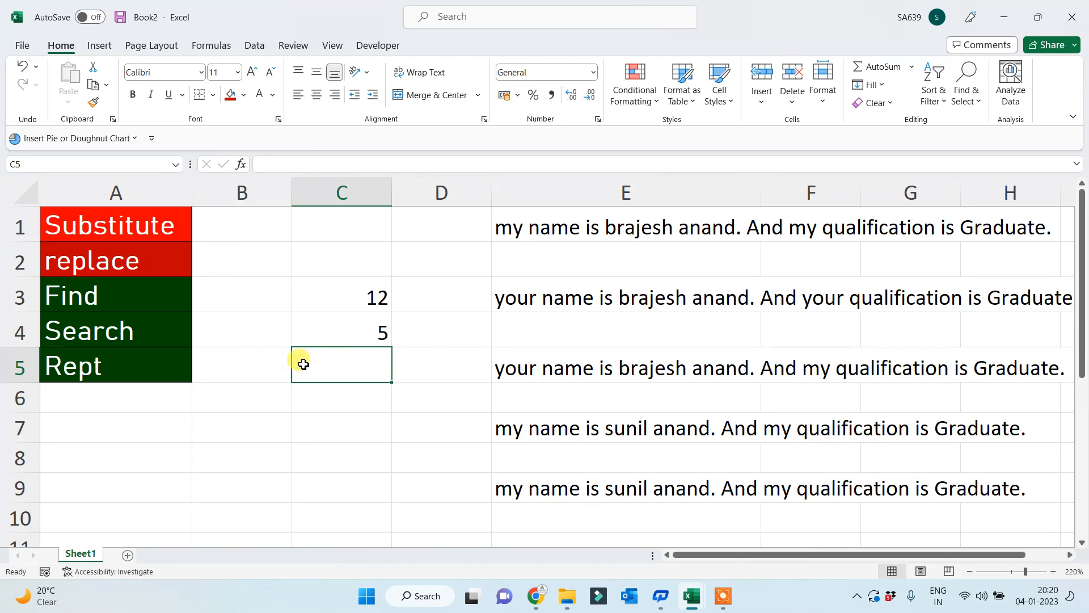
left_click(369, 332)
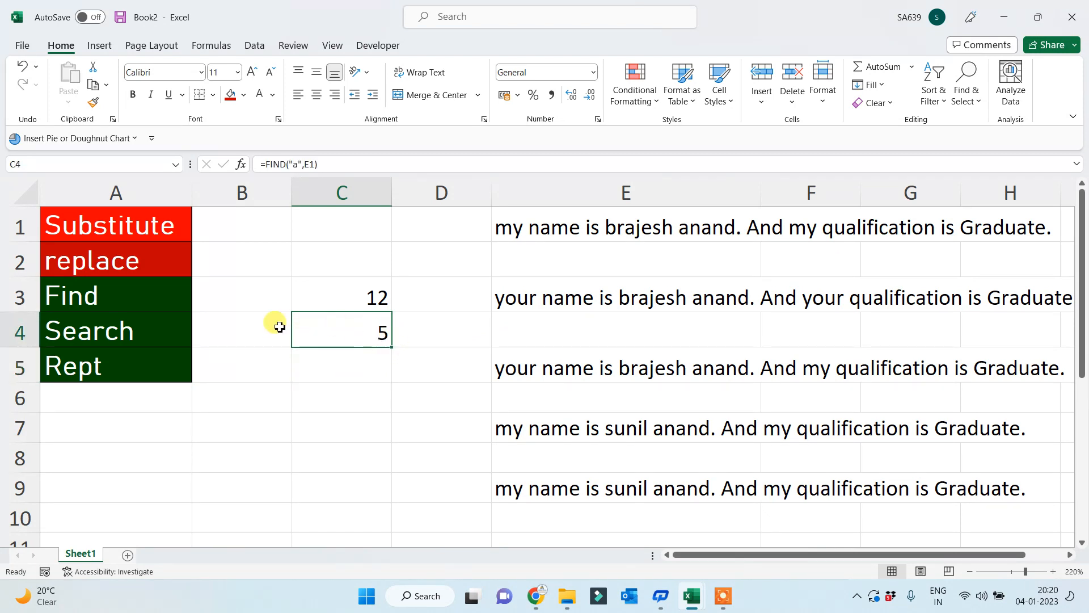
left_click(103, 307)
left_click(533, 225)
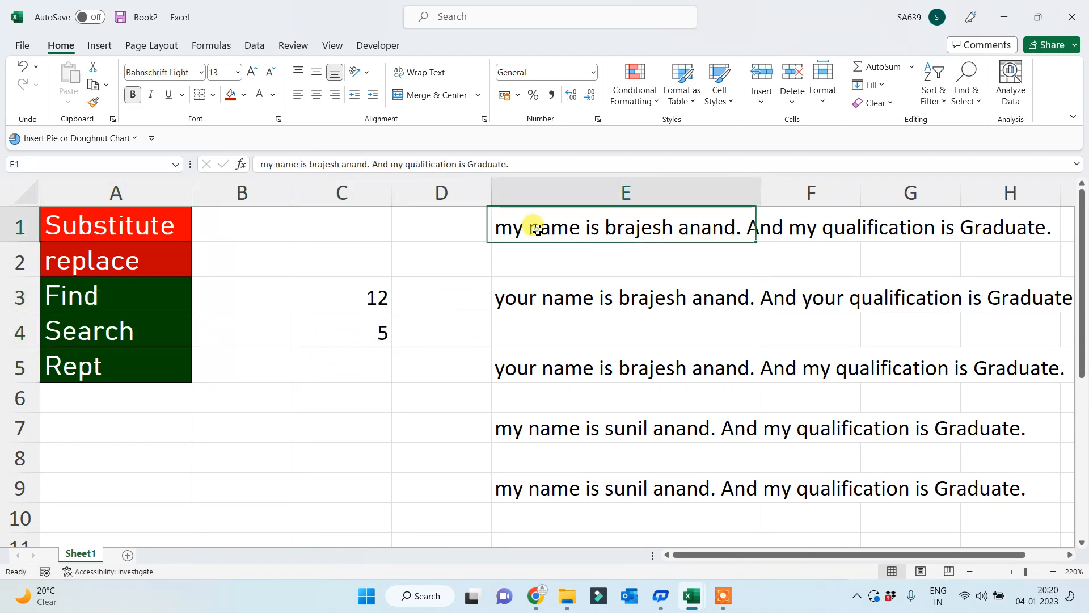
left_click(358, 321)
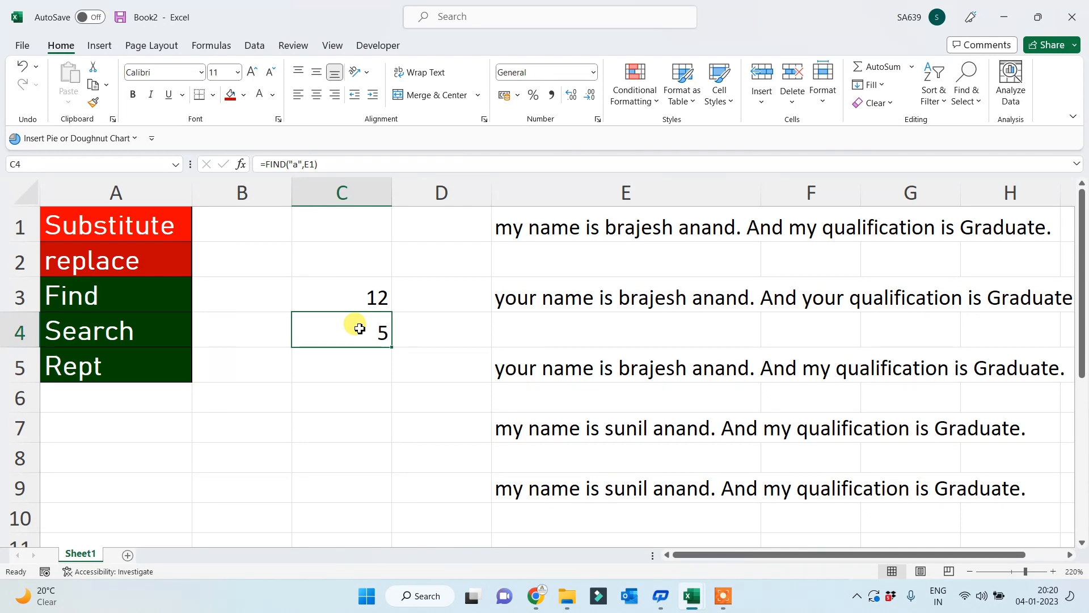
- Enter SEARCH formulas on E1 in B3 (the first name) and B4 ("a"), returning 12 and 5
left_click(225, 299)
type("=sear")
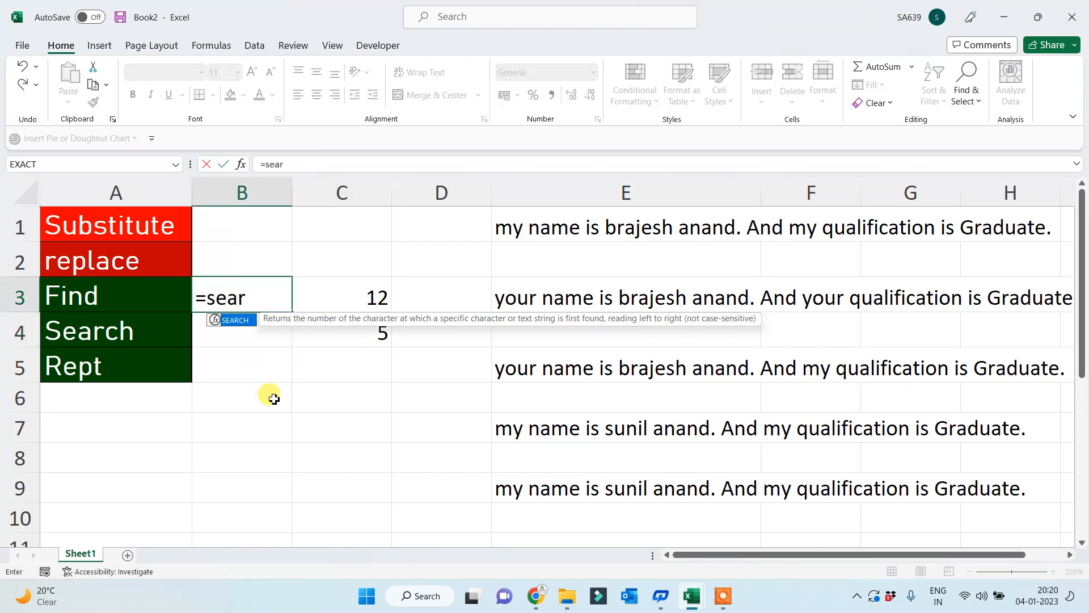
key("Tab")
type("\"")
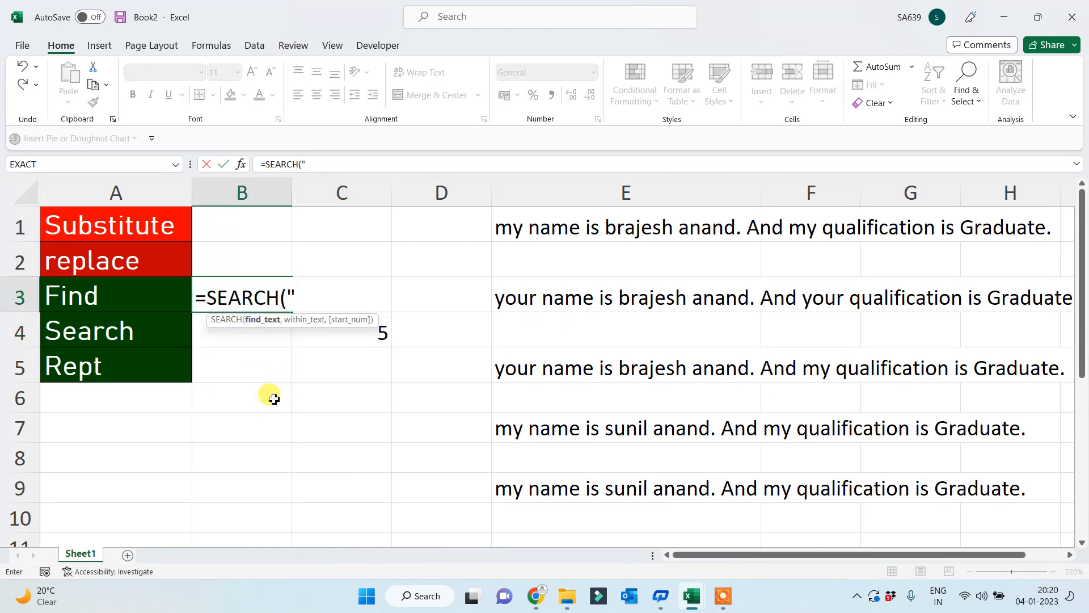
type("brajesh")
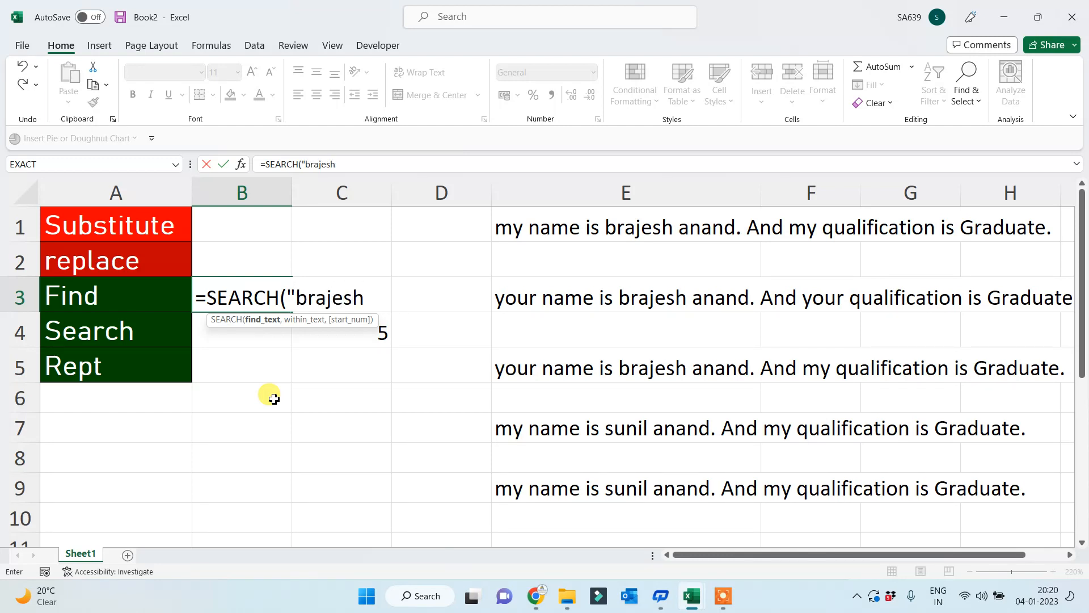
type("\",")
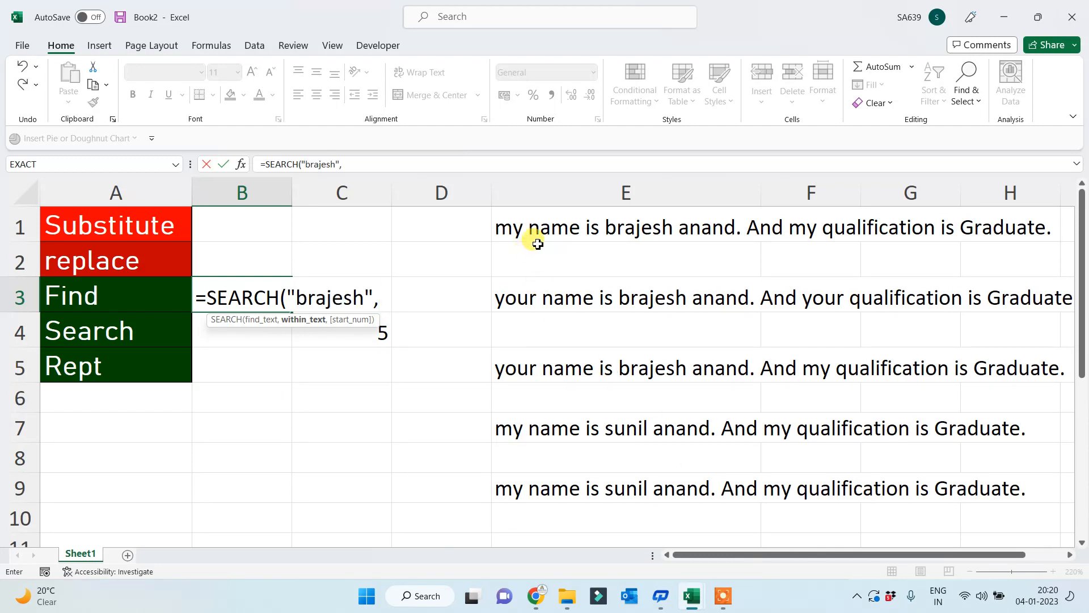
left_click(537, 230)
type(")")
key("Return")
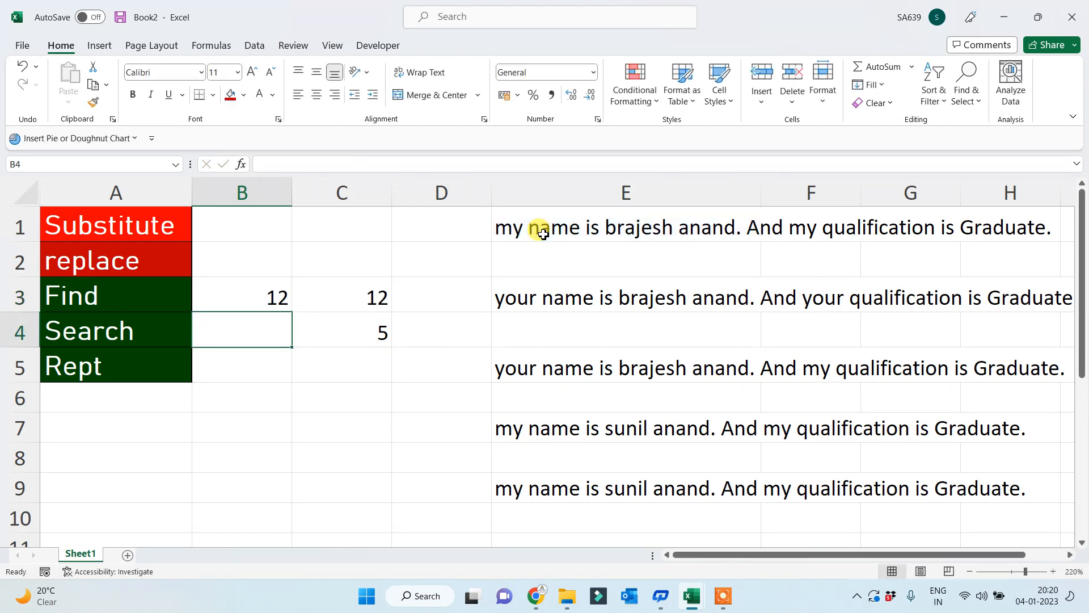
type("=search")
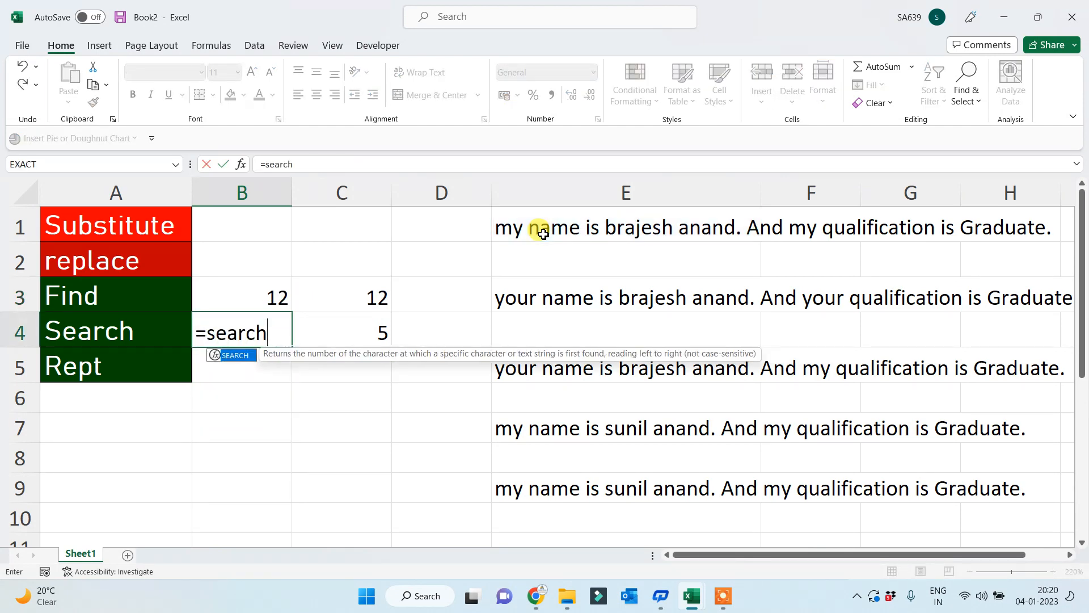
type("(\"a\"")
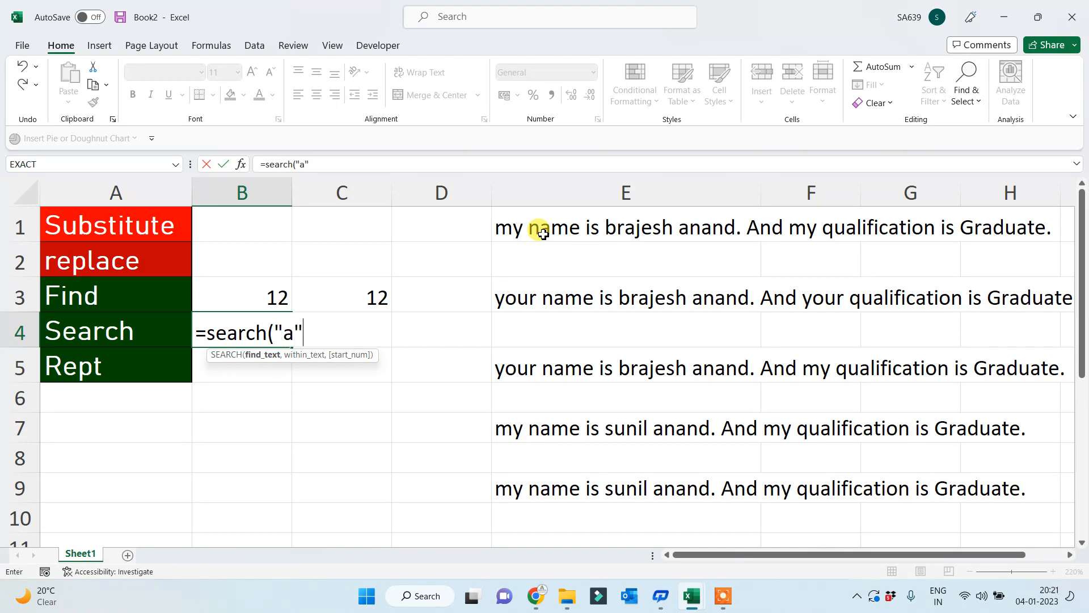
type(",")
left_click(575, 231)
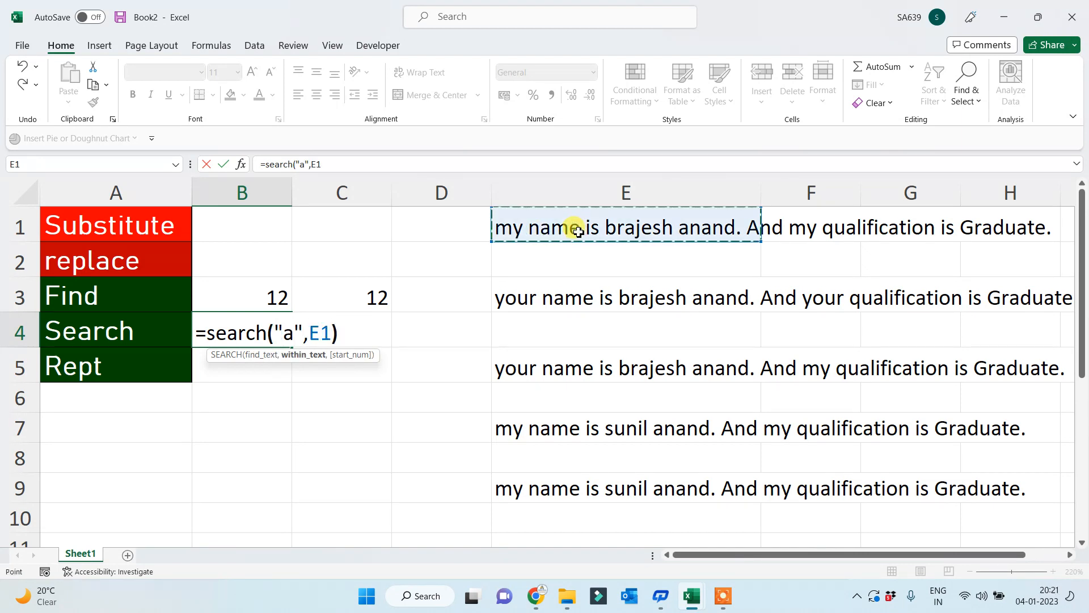
key("Return")
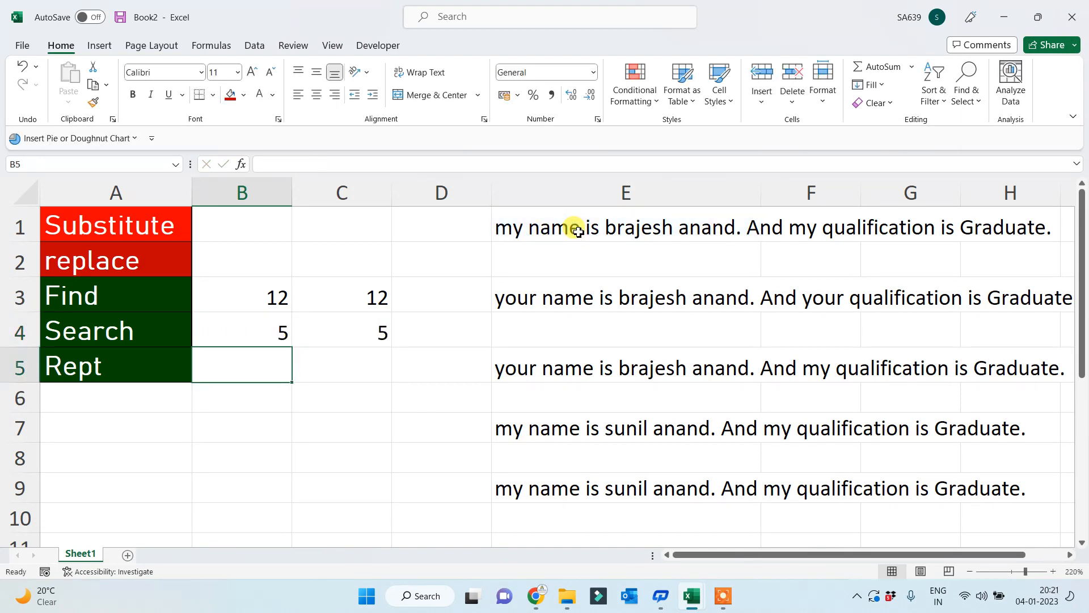
- Capitalise the first letter of the name in B3's SEARCH formula; it still returns 12
left_click(121, 299)
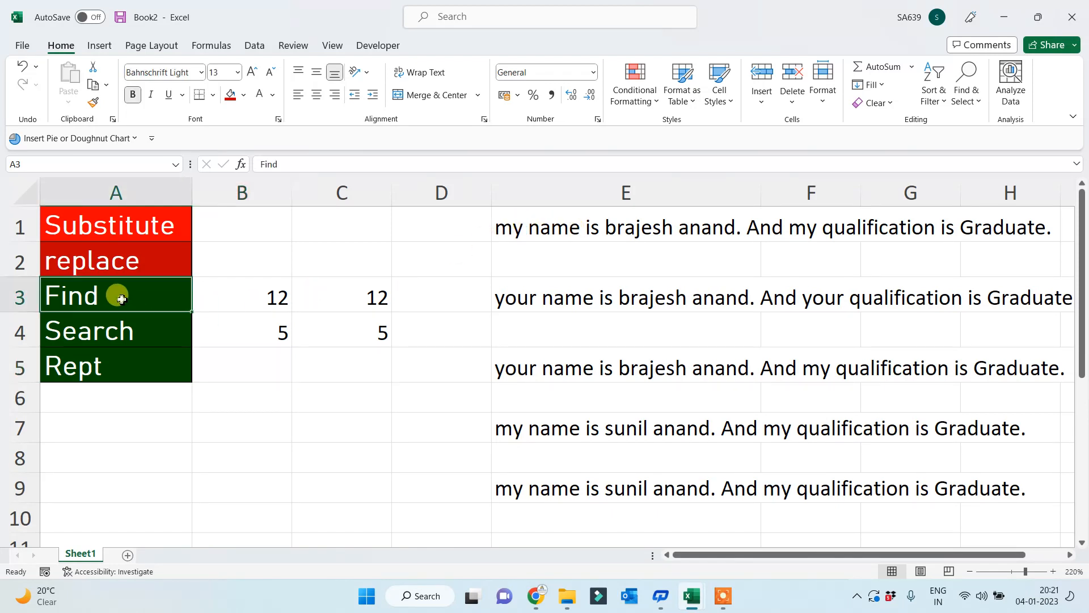
left_click(271, 298)
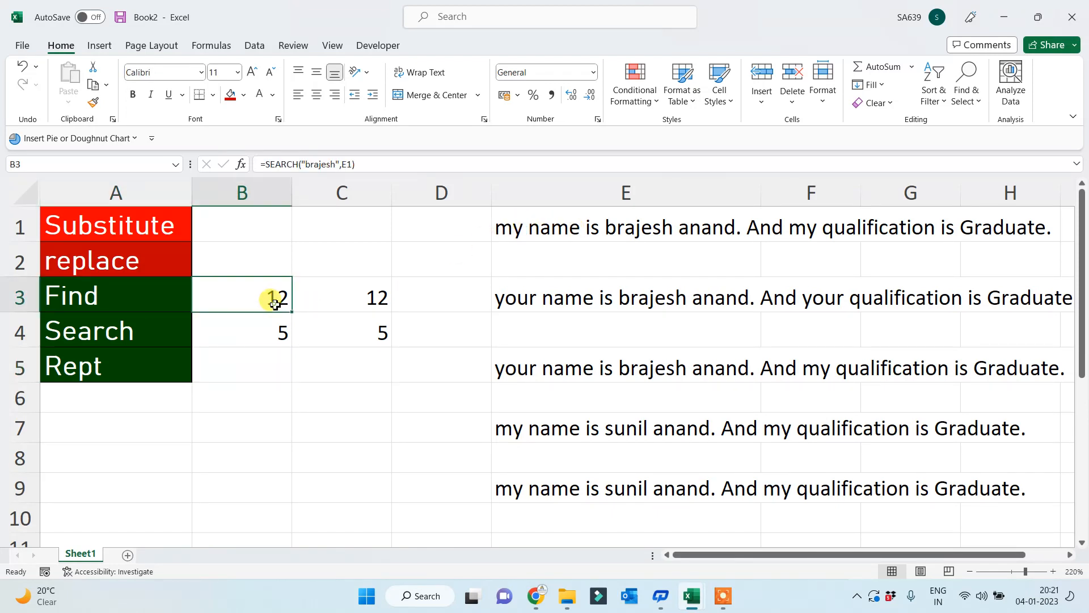
left_click(313, 165)
key("BackSpace")
type("B")
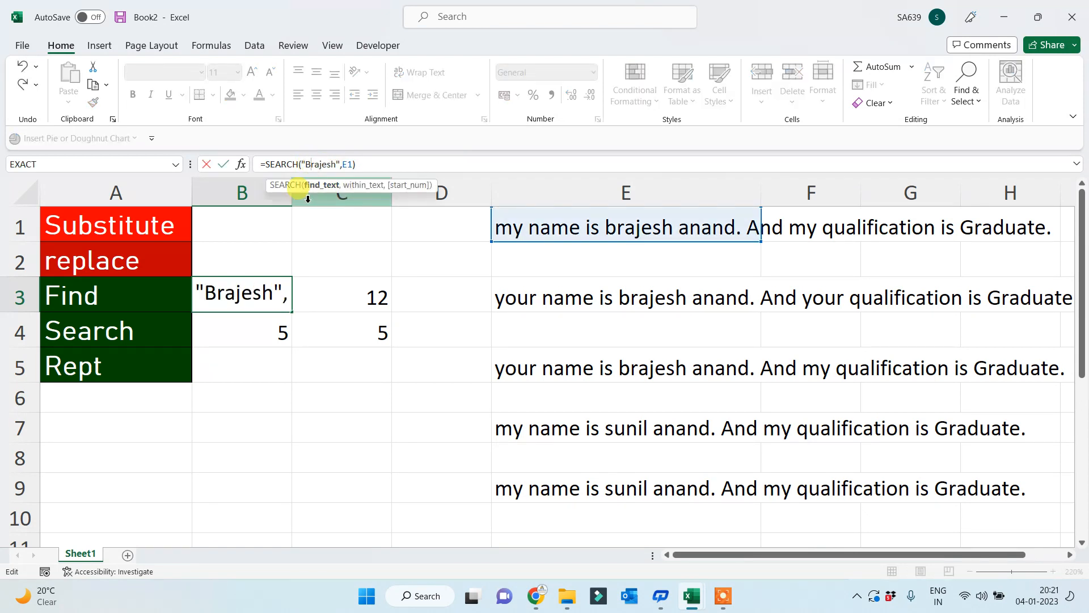
key("Return")
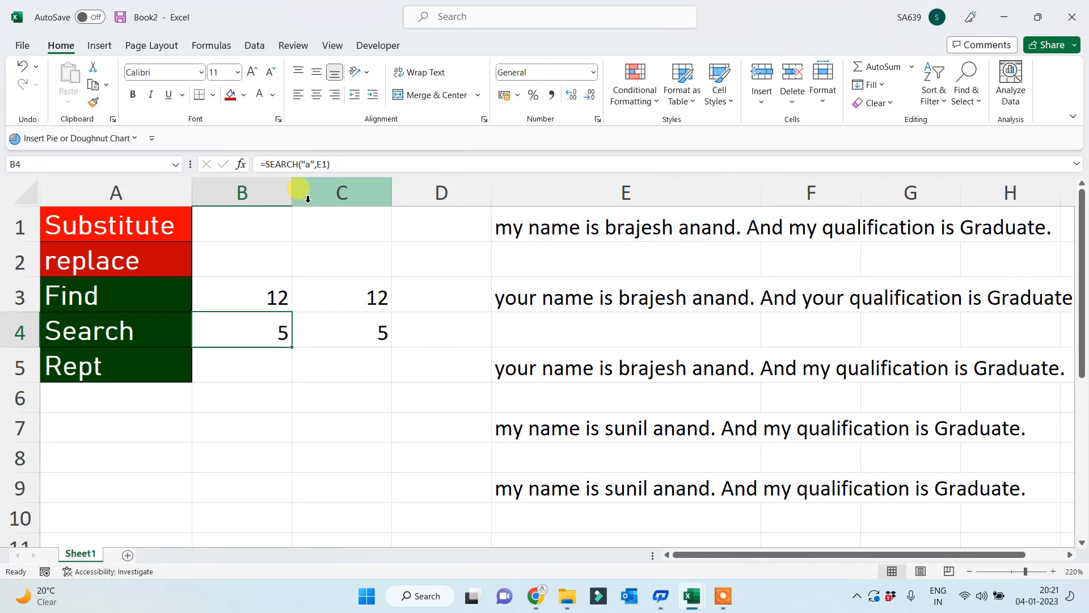
- Capitalise the name in C3's FIND formula, which now returns #VALUE!
left_click(244, 294)
left_click(348, 287)
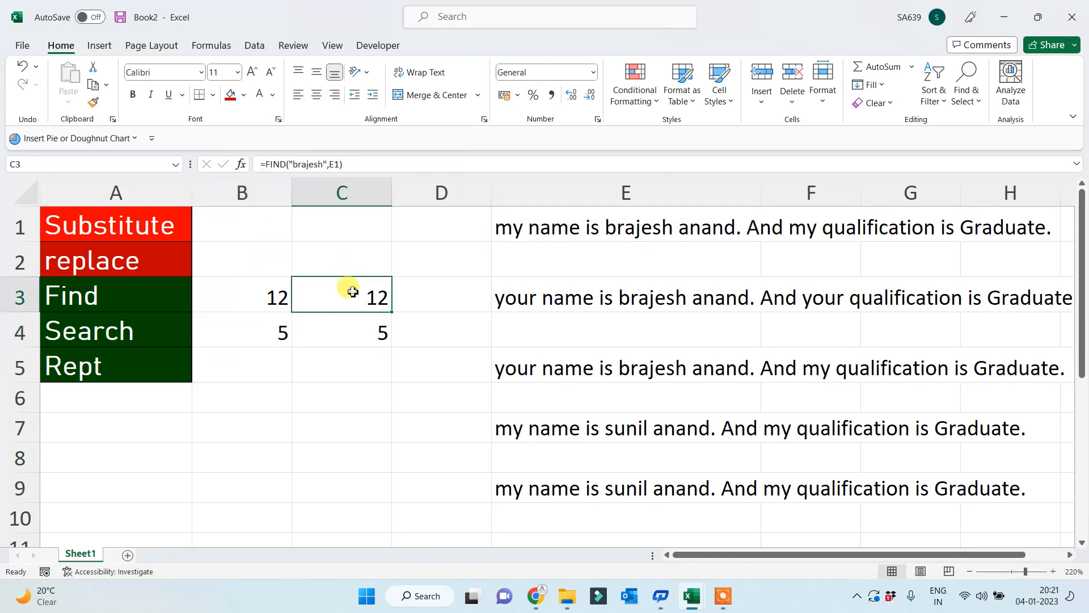
left_click(296, 164)
key("BackSpace")
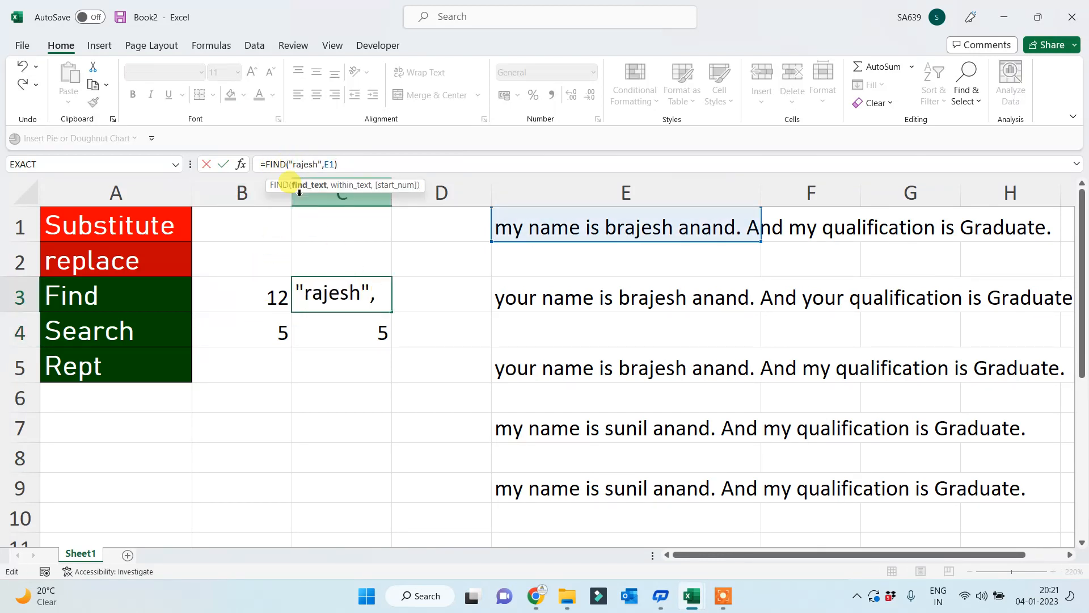
type("B")
key("Return")
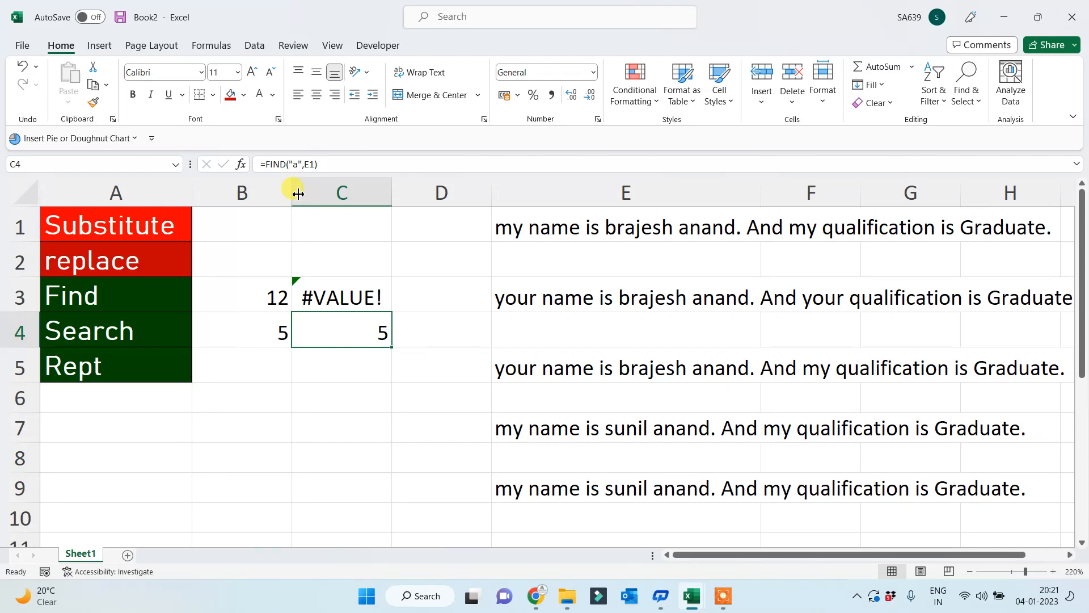
- Change C4's formula to =FIND("A",E1), which now returns 27
left_click(291, 164)
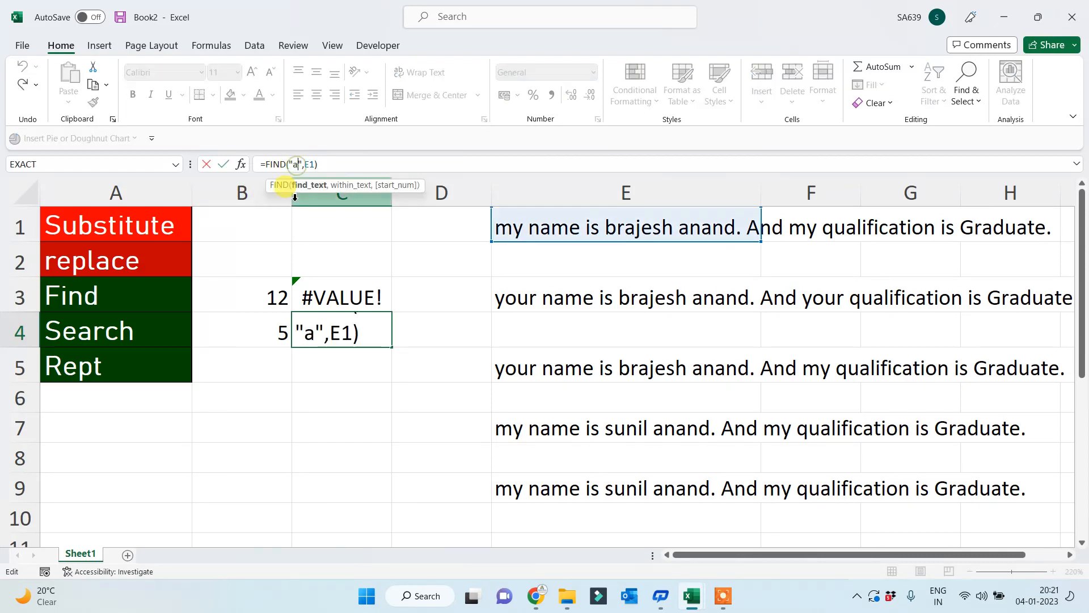
key("BackSpace")
type("A")
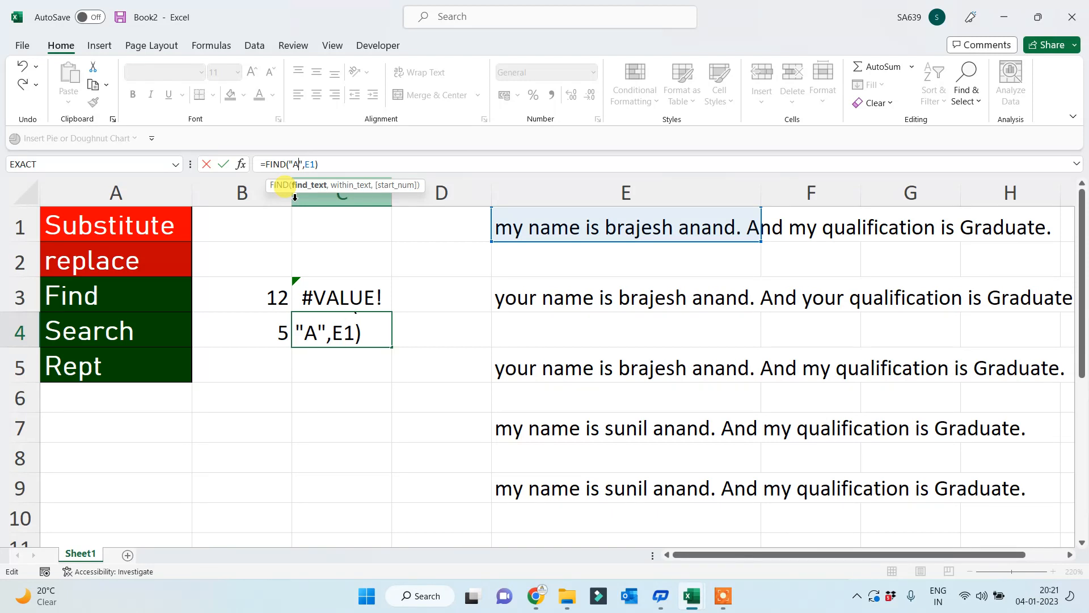
key("Return")
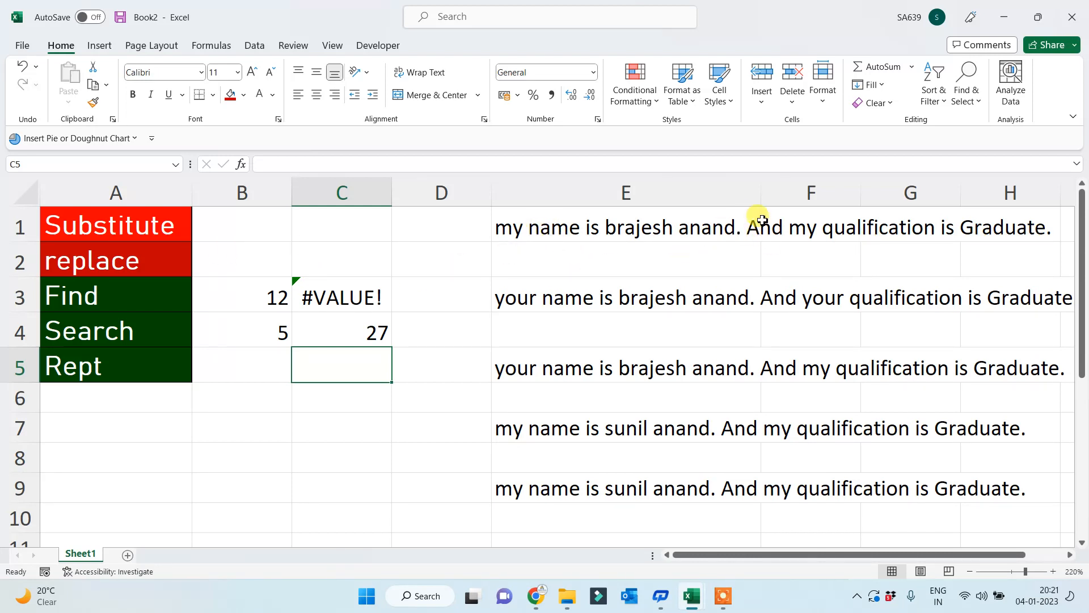
- Change B4's search text to uppercase "A" in =SEARCH("A",E1)
left_click(348, 329)
left_click(269, 327)
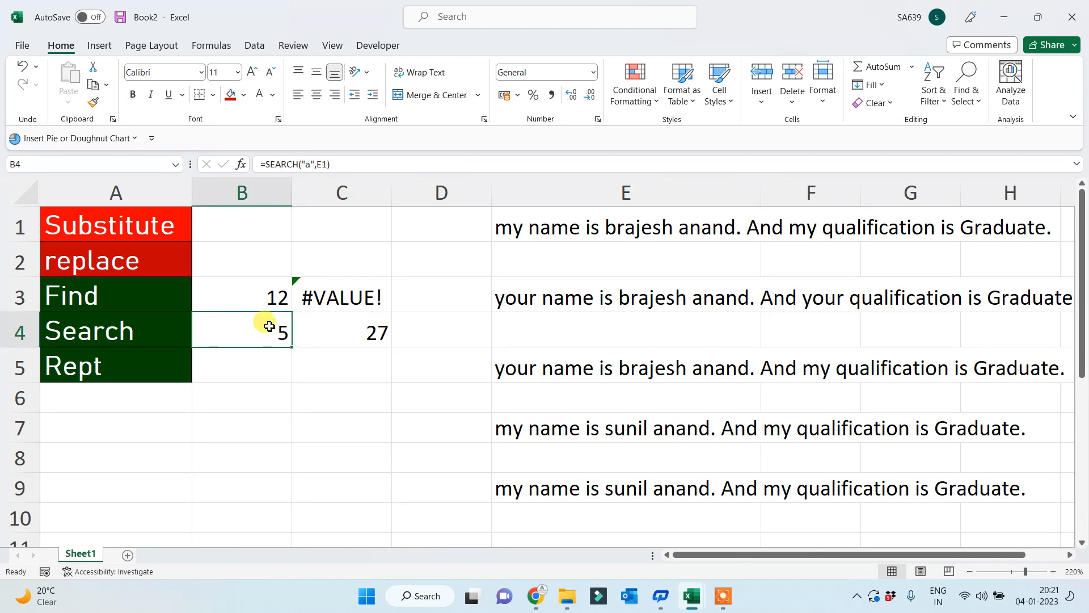
left_click(307, 164)
key("BackSpace")
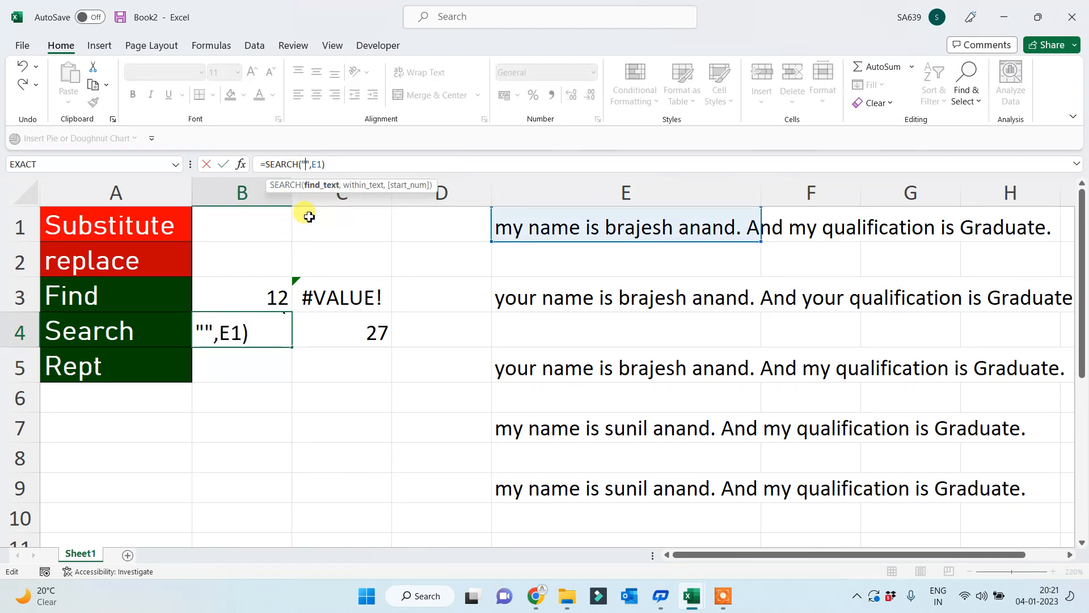
type("A")
key("Return")
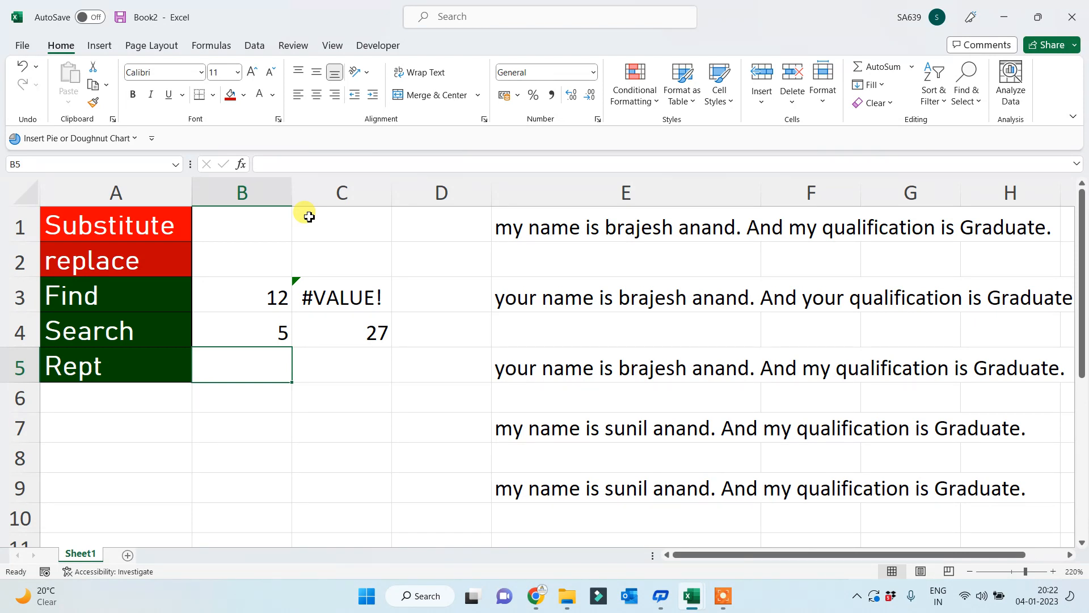
- Paste the green Rept label from A5 into A13
left_click(86, 369)
scroll(113, 429, "down", 2)
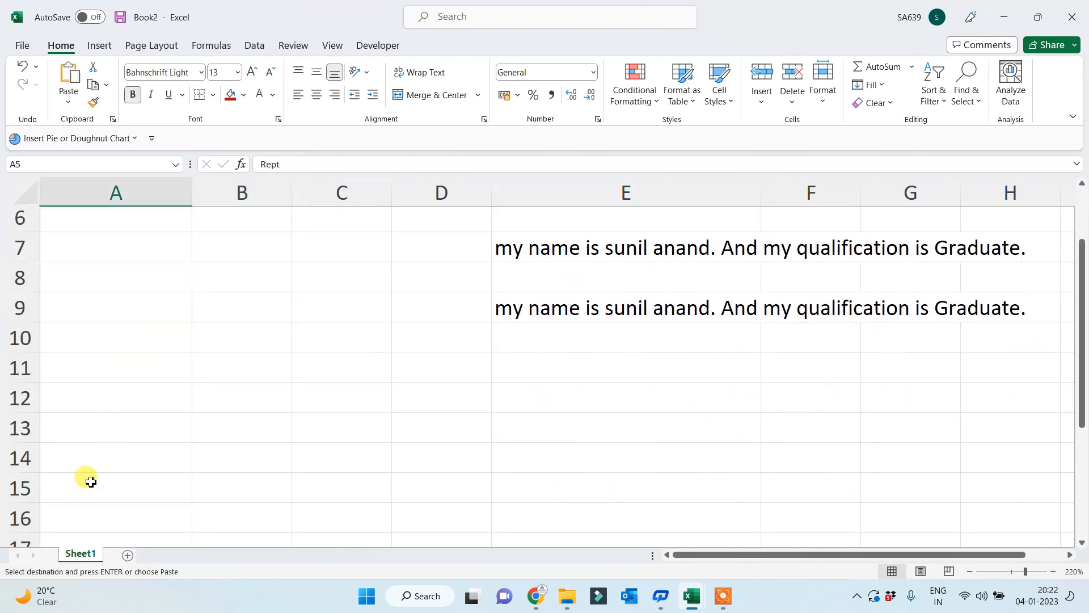
left_click(111, 424)
key("ctrl+v")
- Enter =REPT(B13,10) in C13 to repeat B13's content ten times
left_click(277, 432)
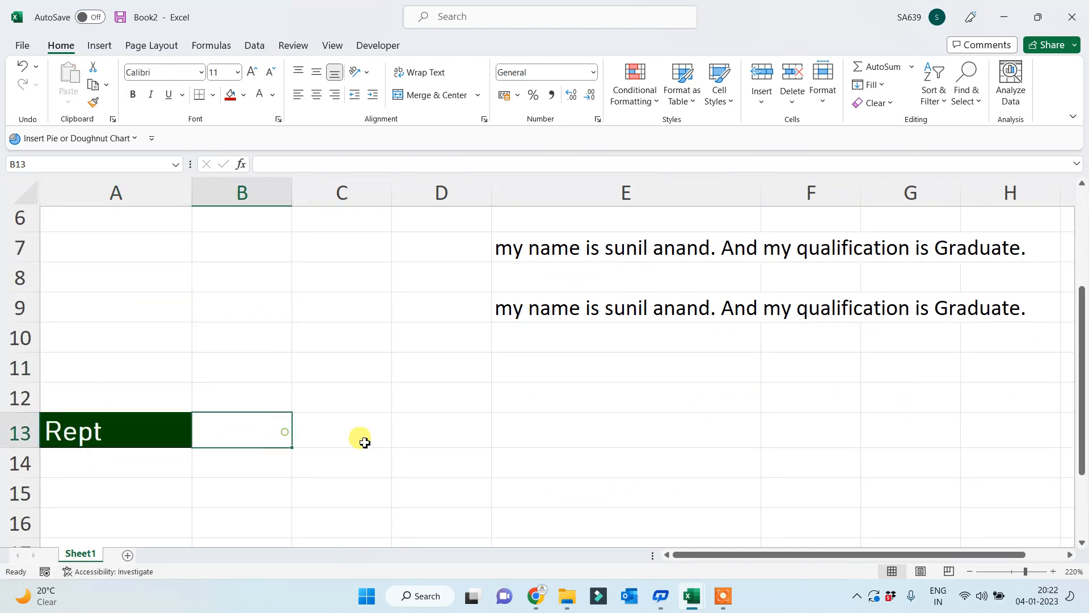
left_click(365, 437)
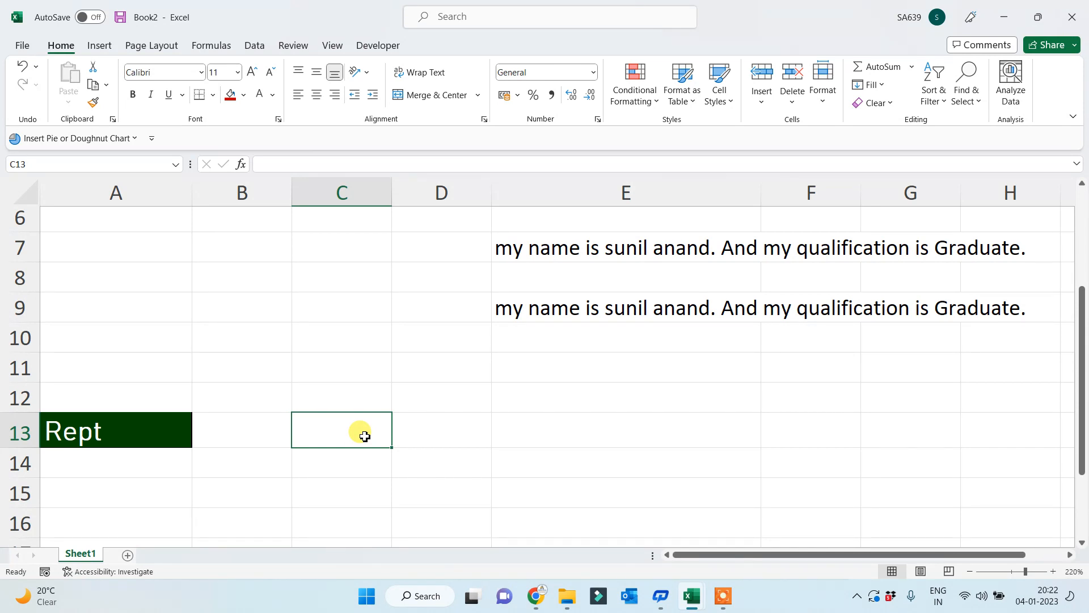
type("=r")
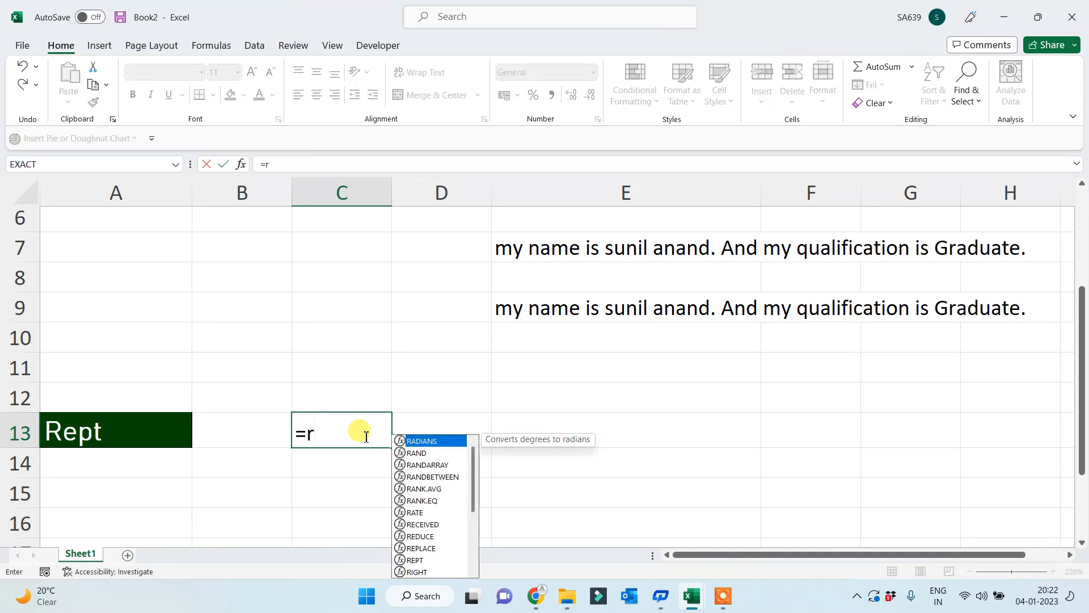
type("ept(")
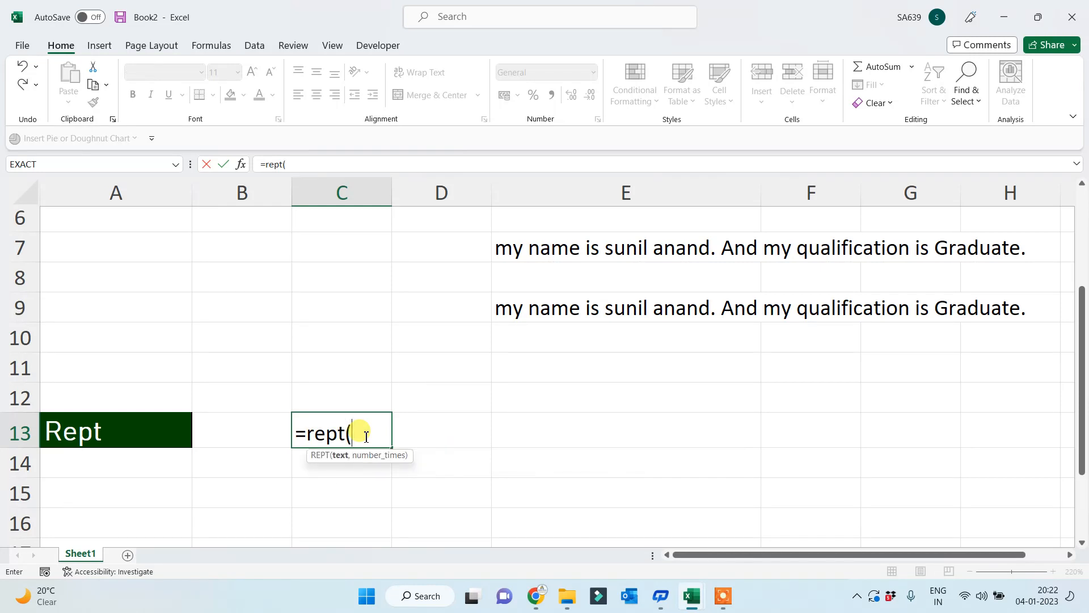
left_click(257, 435)
type(")")
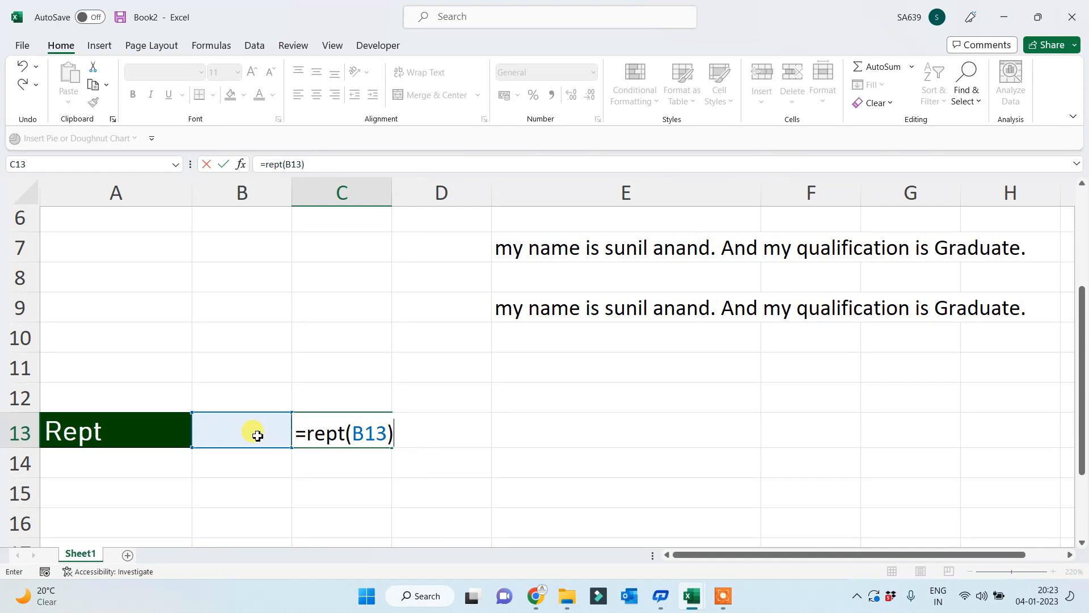
key("BackSpace")
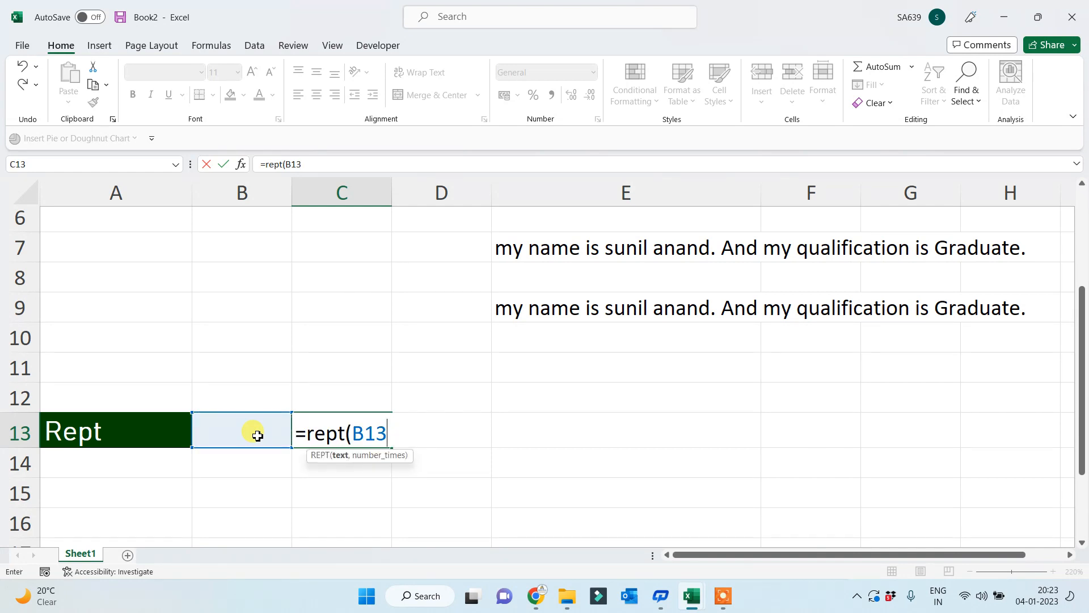
type(",10")
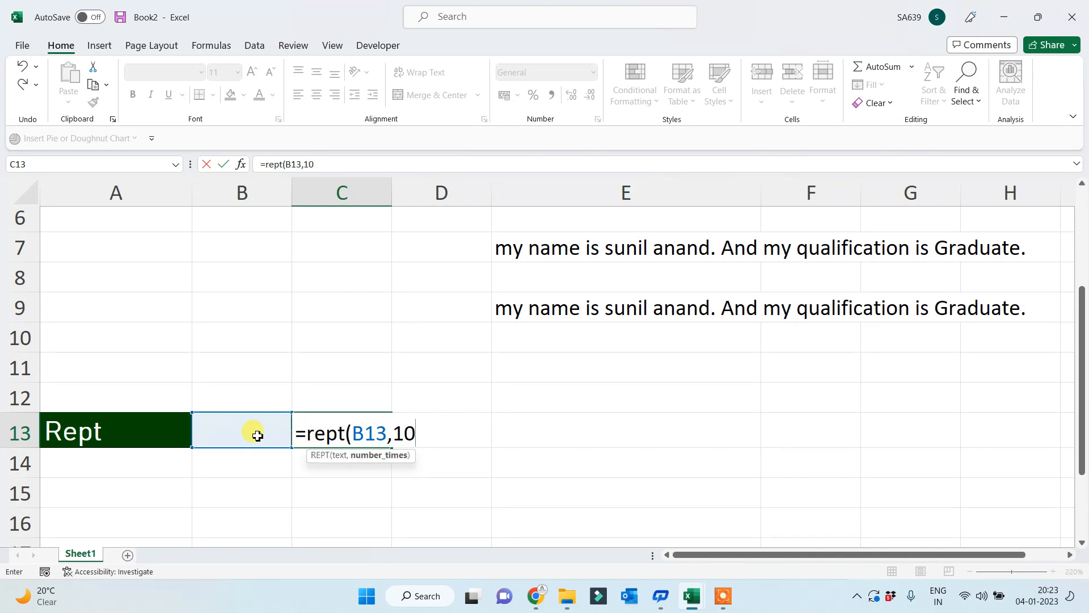
type(")")
key("Return")
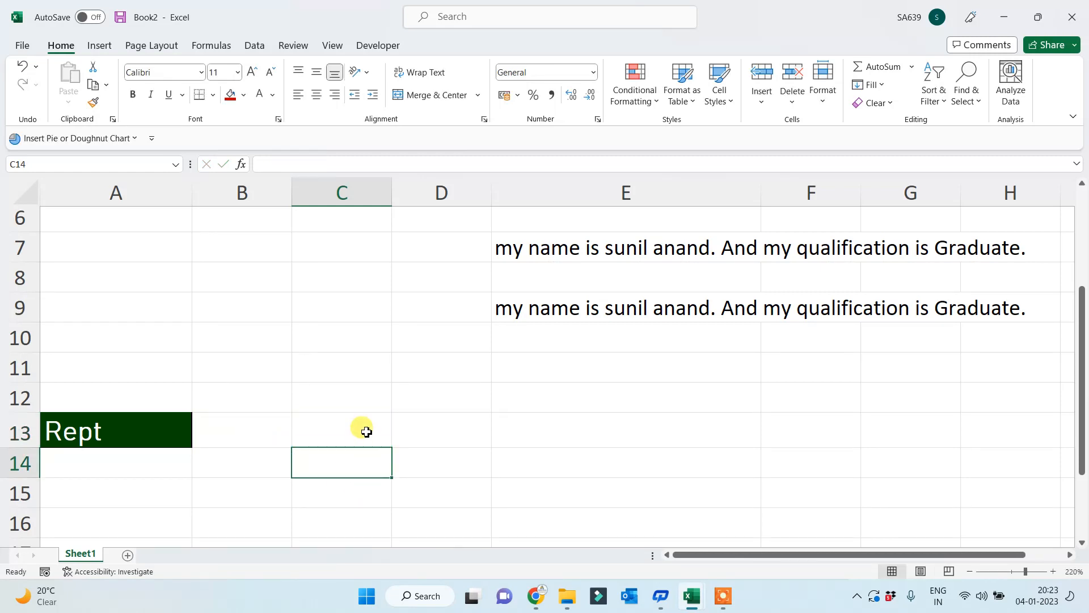
- Copy the REPT formula in C13 down to C16
left_click(380, 438)
left_click_drag(390, 446, 372, 525)
left_click_drag(250, 433, 245, 527)
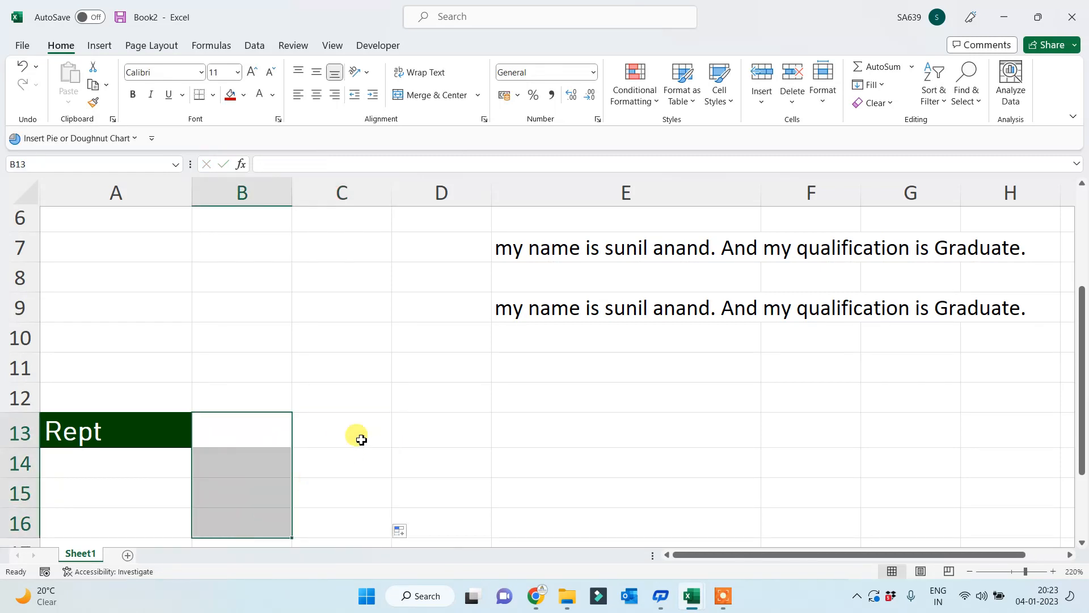
left_click(362, 426)
- Enter 1, 2, @ and Ram in B13:B16, then check the formulas in C13 and C16
left_click(255, 431)
type("1")
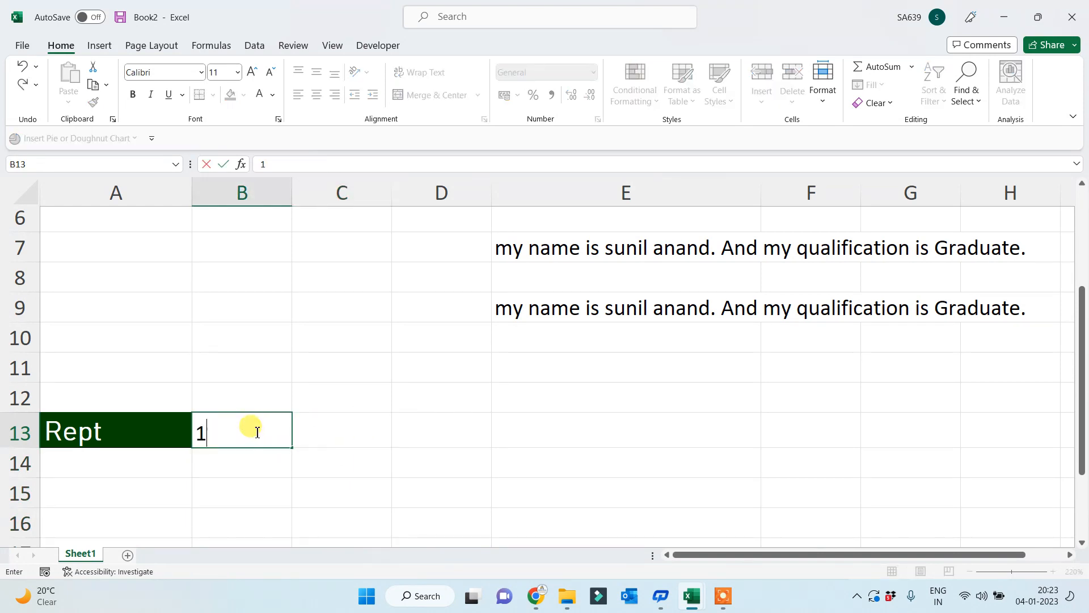
key("Return")
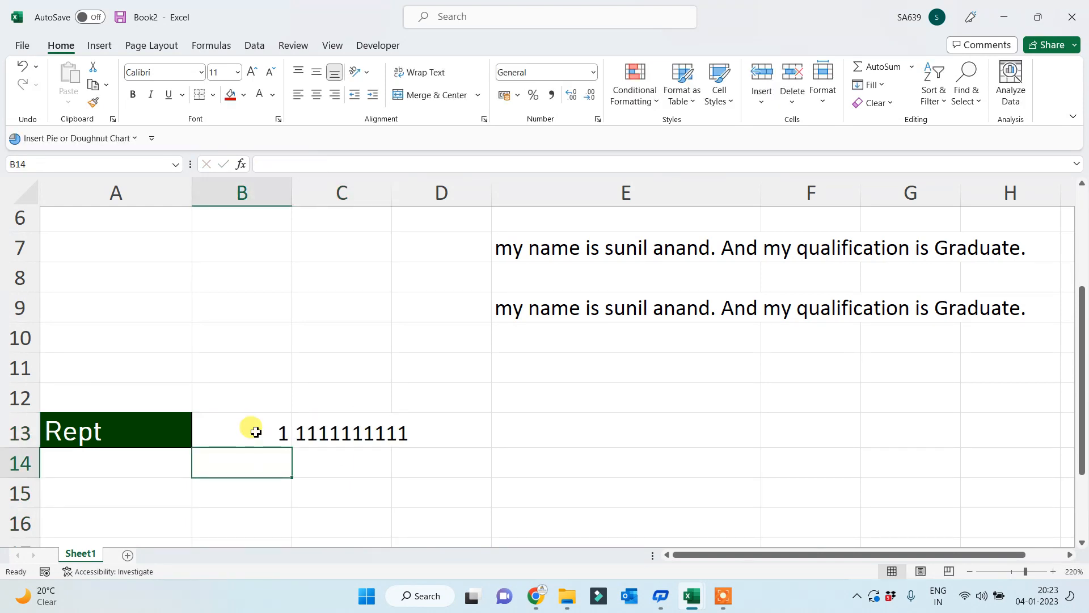
type("2")
key("Return")
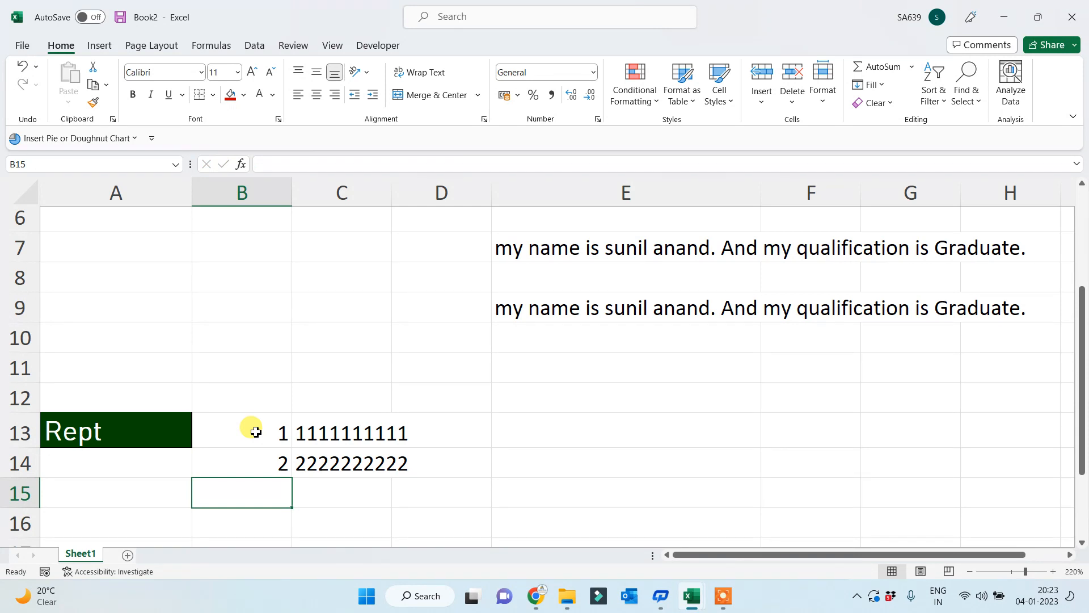
type("@")
key("Return")
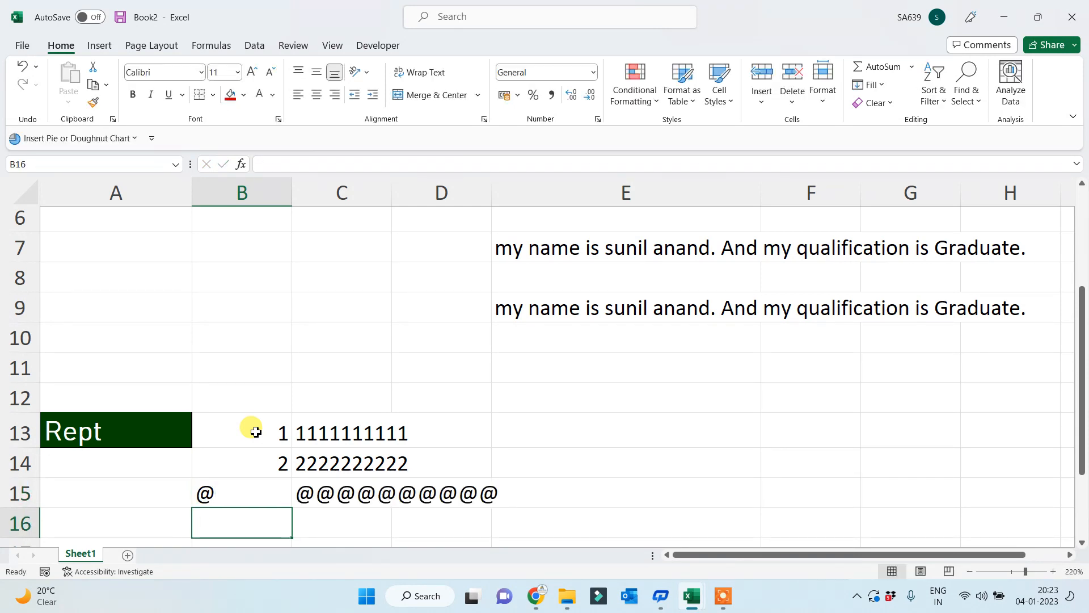
type("RAm")
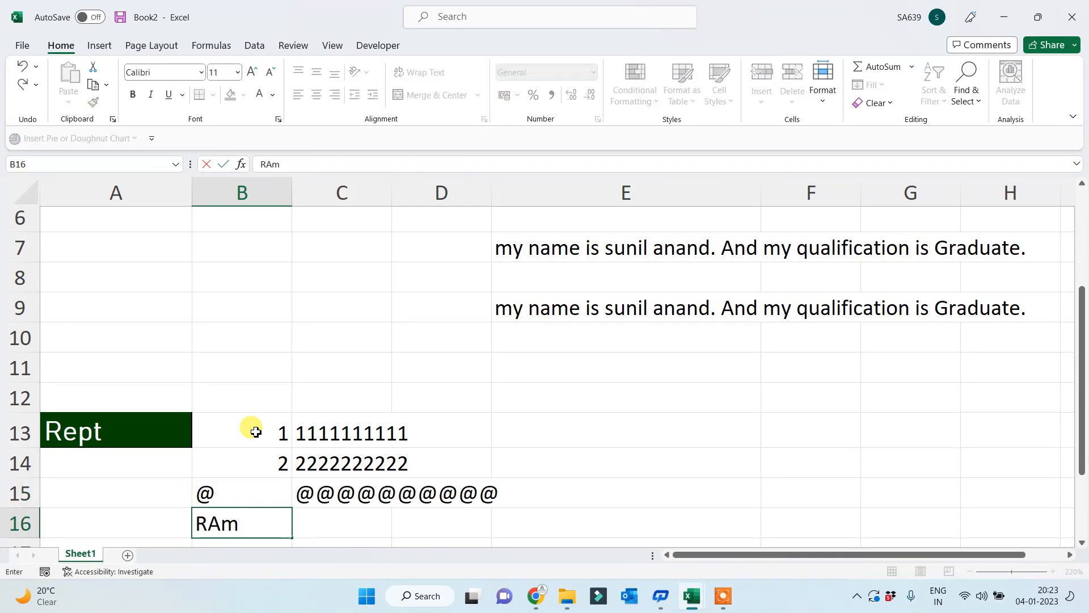
key("Return")
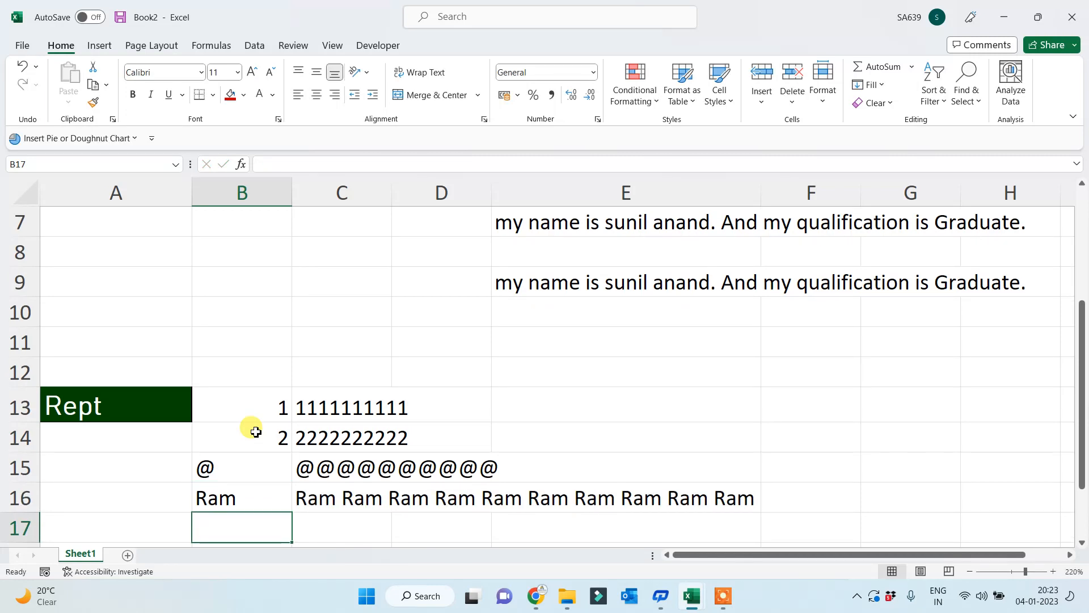
key("Up")
key("Up")
key("Up")
key("Up")
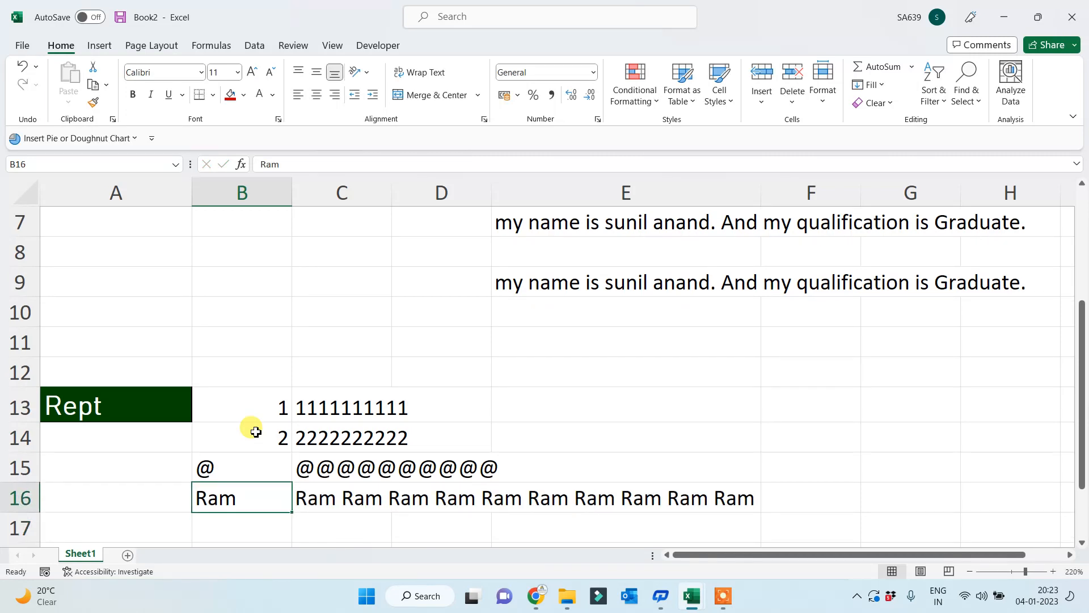
key("Right")
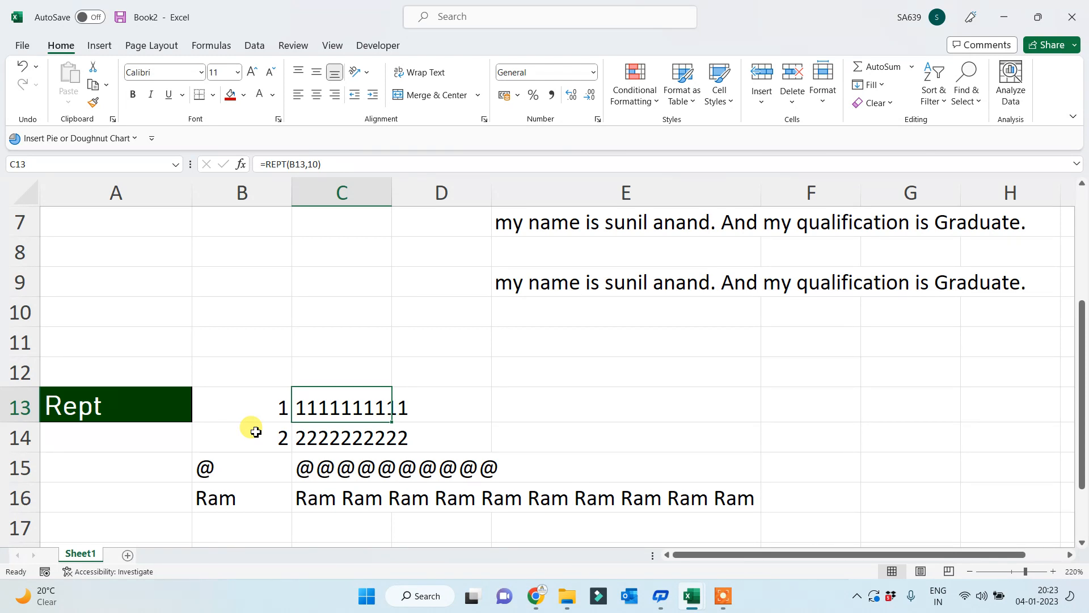
key("Down")
key("Down")
key("Down")
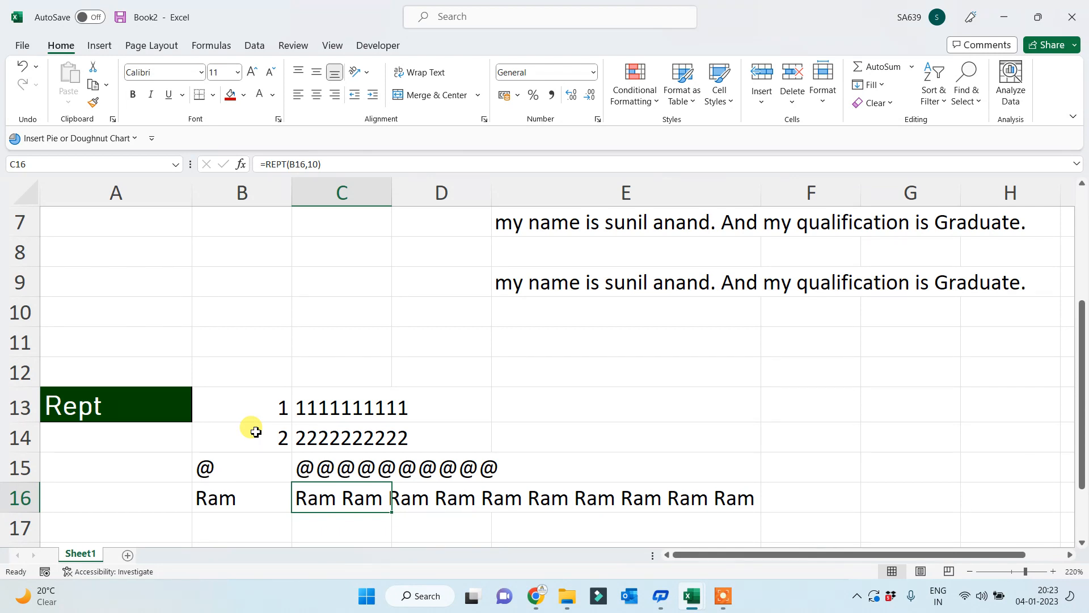
- Type Ram in F13 and fill it down to F18 and across to H13
left_click(826, 418)
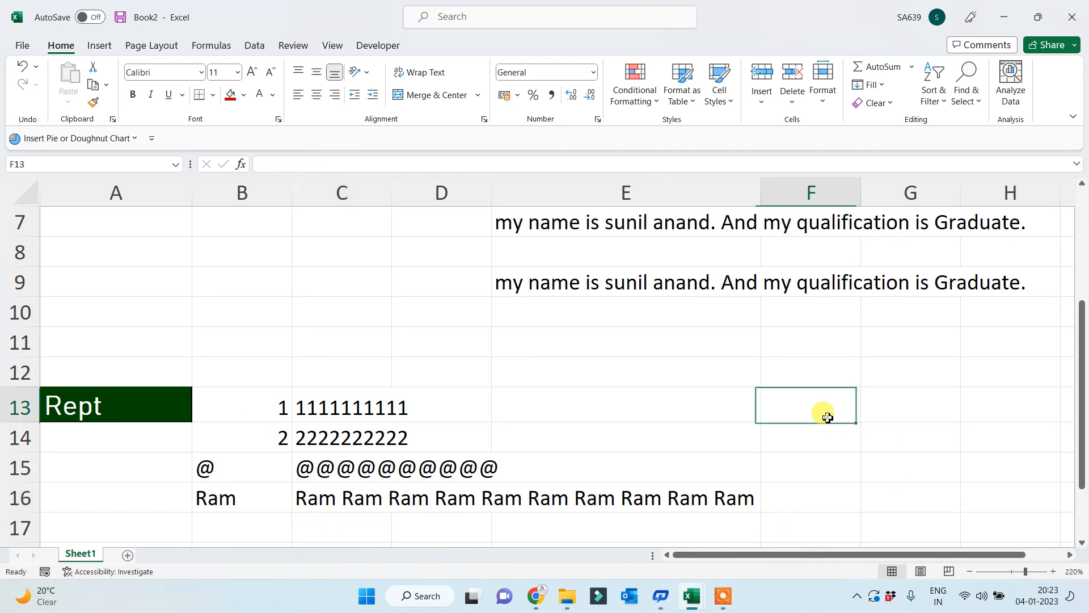
type("Ram")
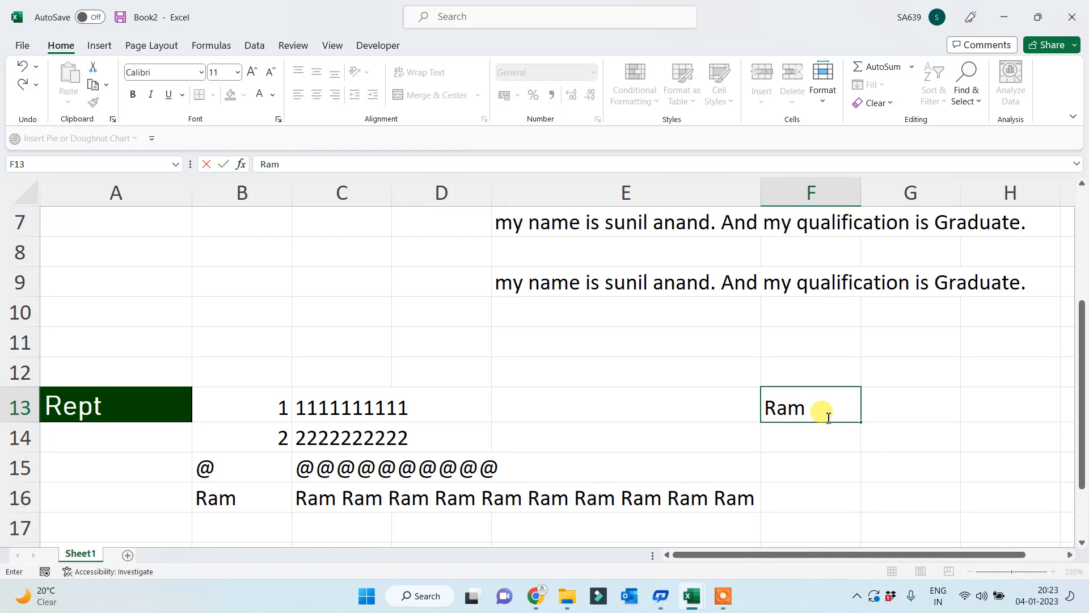
key("Return")
left_click(827, 418)
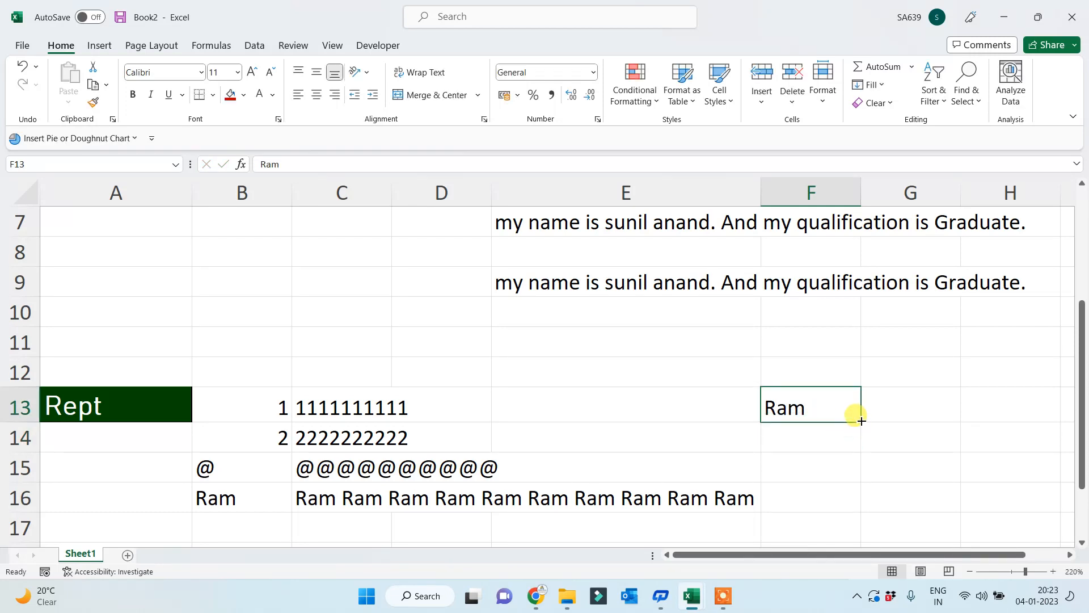
left_click_drag(860, 421, 846, 531)
left_click(832, 334)
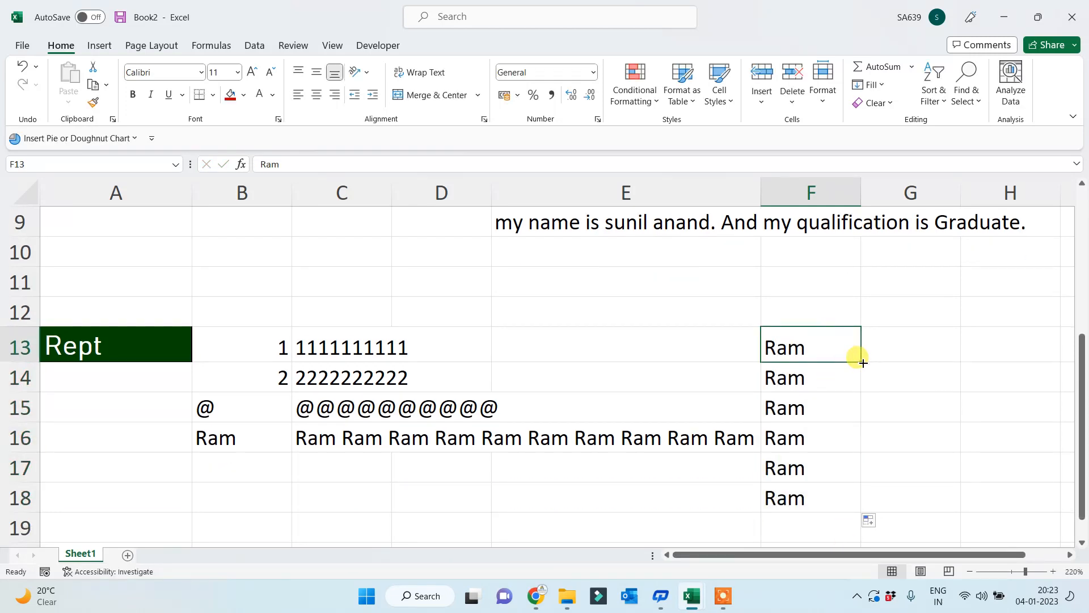
left_click_drag(860, 362, 1047, 334)
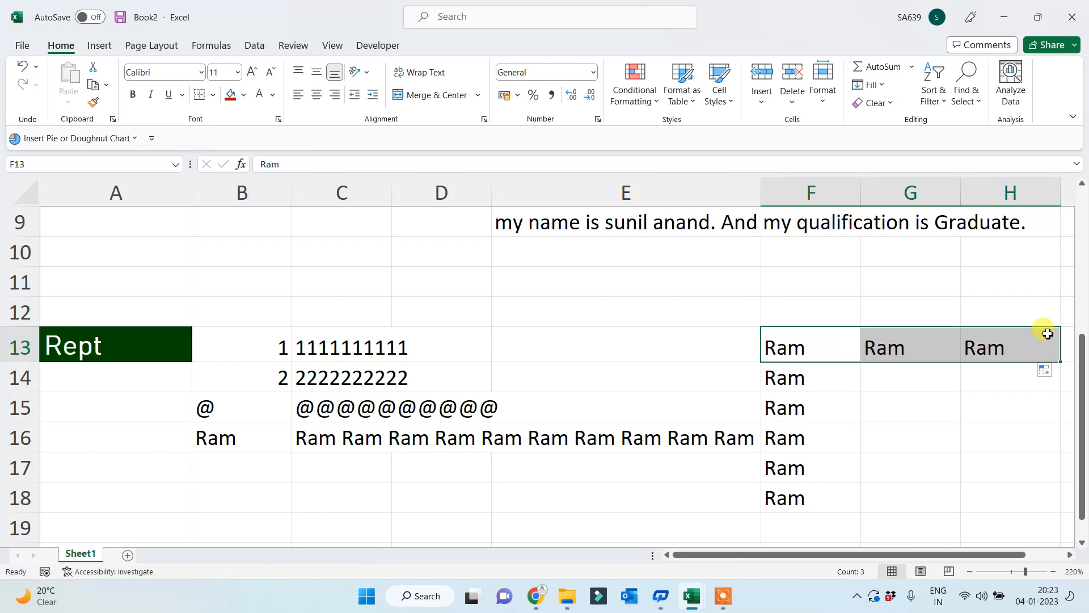
- Check C16's formula, then clear all the Ram values from F13:H18
left_click(323, 437)
left_click_drag(785, 343, 960, 500)
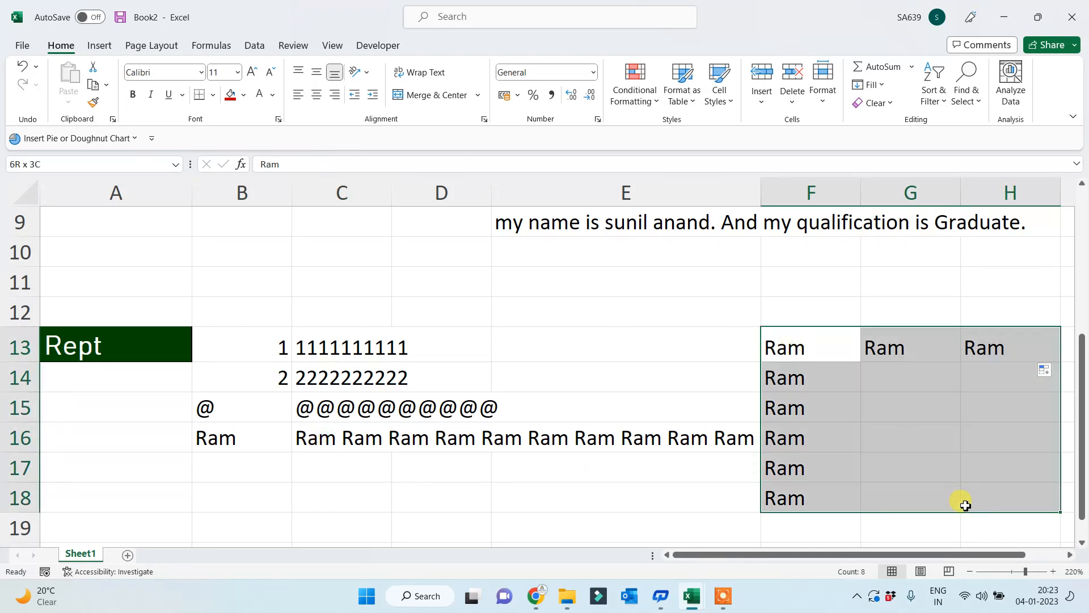
key("Delete")
left_click(909, 506)
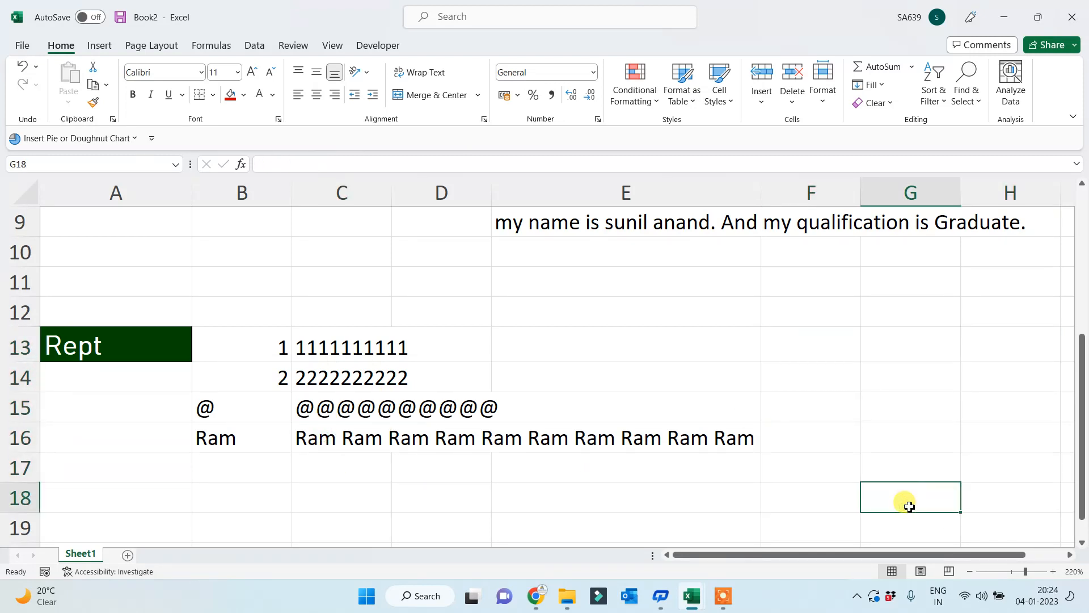
left_click(141, 339)
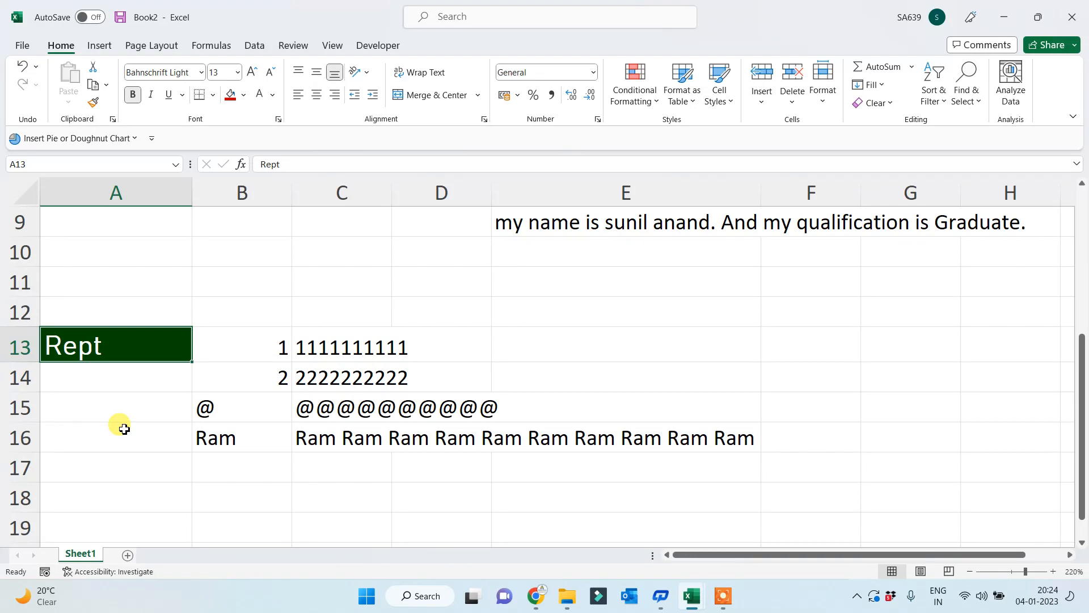
scroll(165, 360, "up", 3)
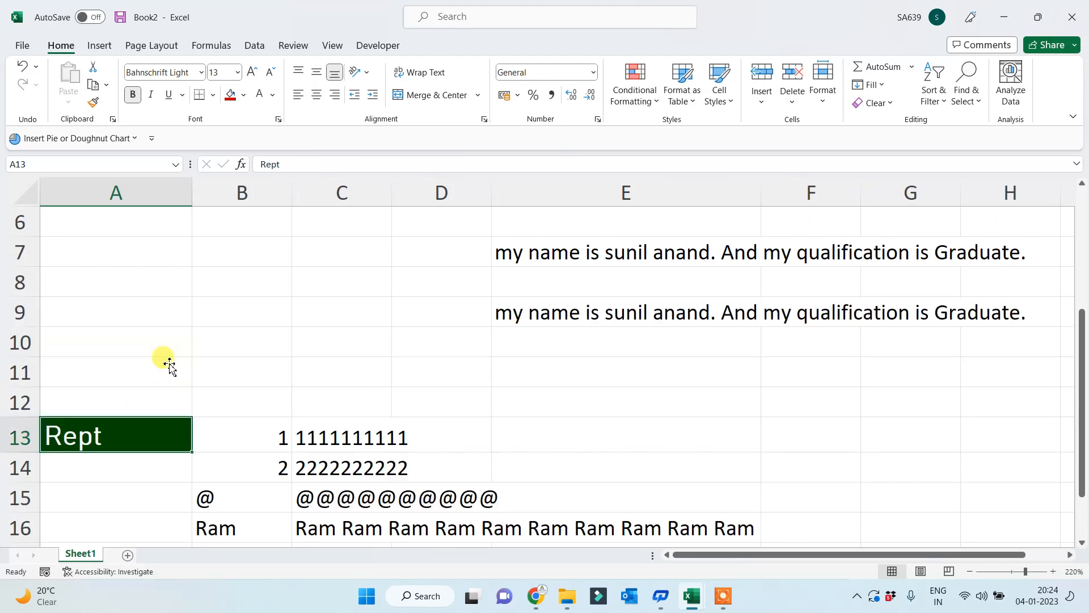
scroll(176, 363, "down", 3)
scroll(195, 375, "up", 3)
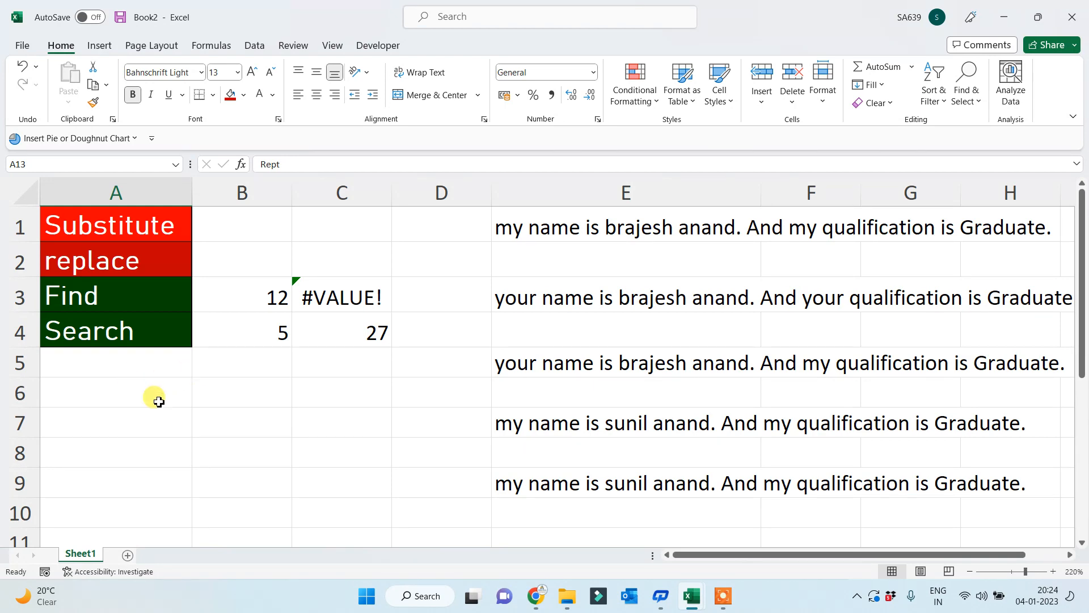
scroll(187, 407, "down", 5)
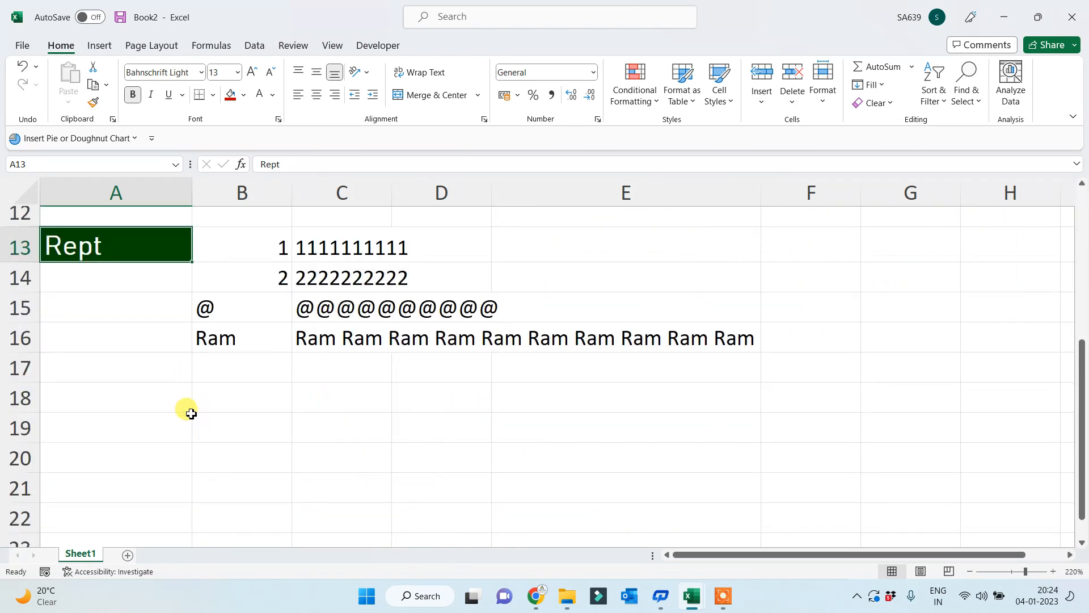
scroll(173, 420, "up", 5)
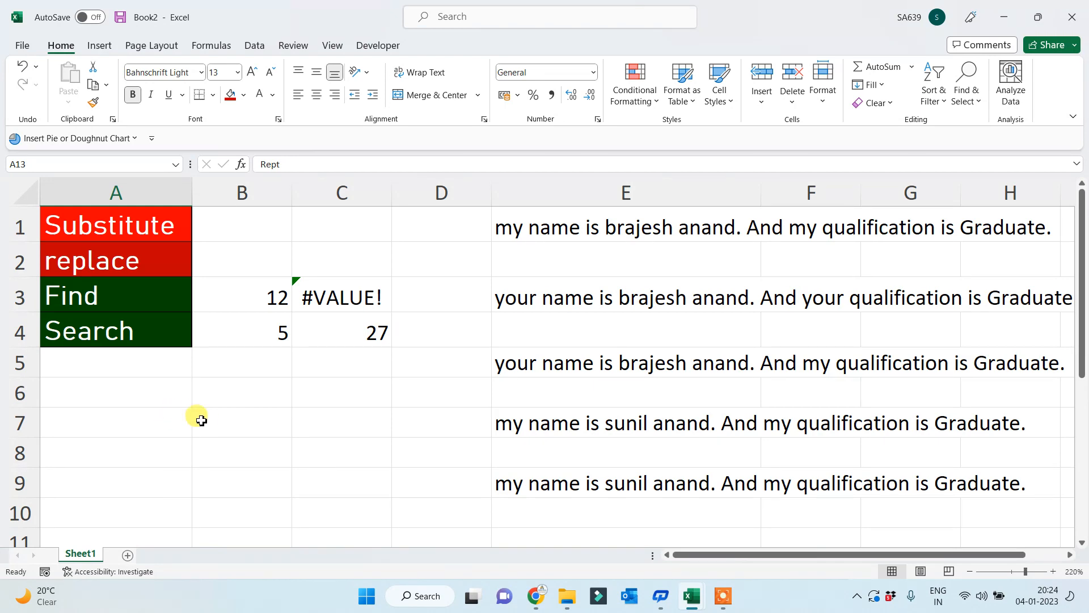
scroll(229, 444, "down", 3)
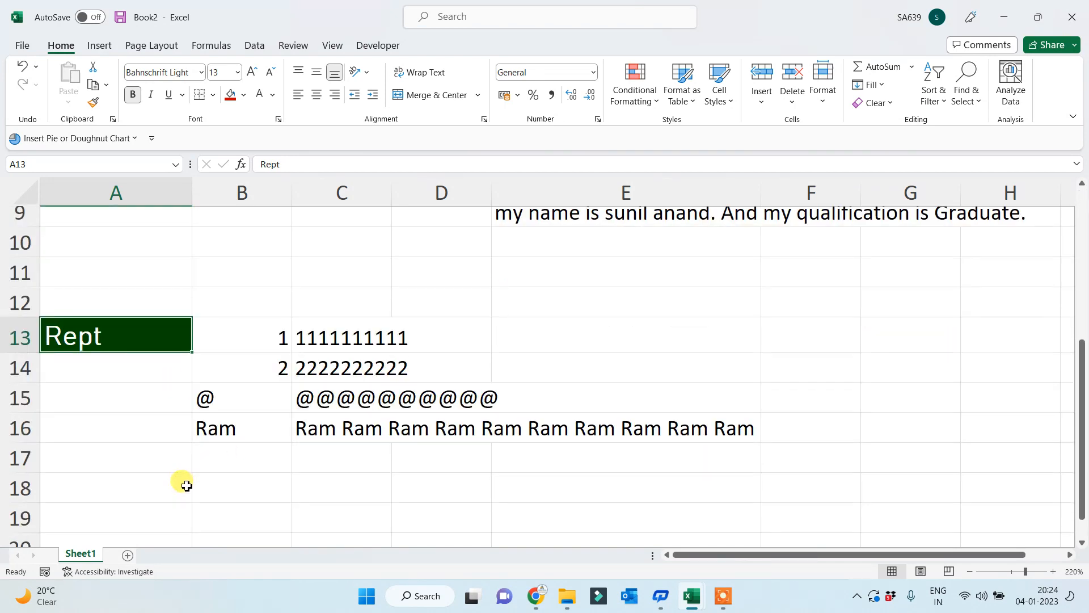
- Add Sheet2, type 'my name is khan and I am not a terrorist.' in C1, and autofit column C
left_click(127, 555)
scroll(318, 405, "up", 3)
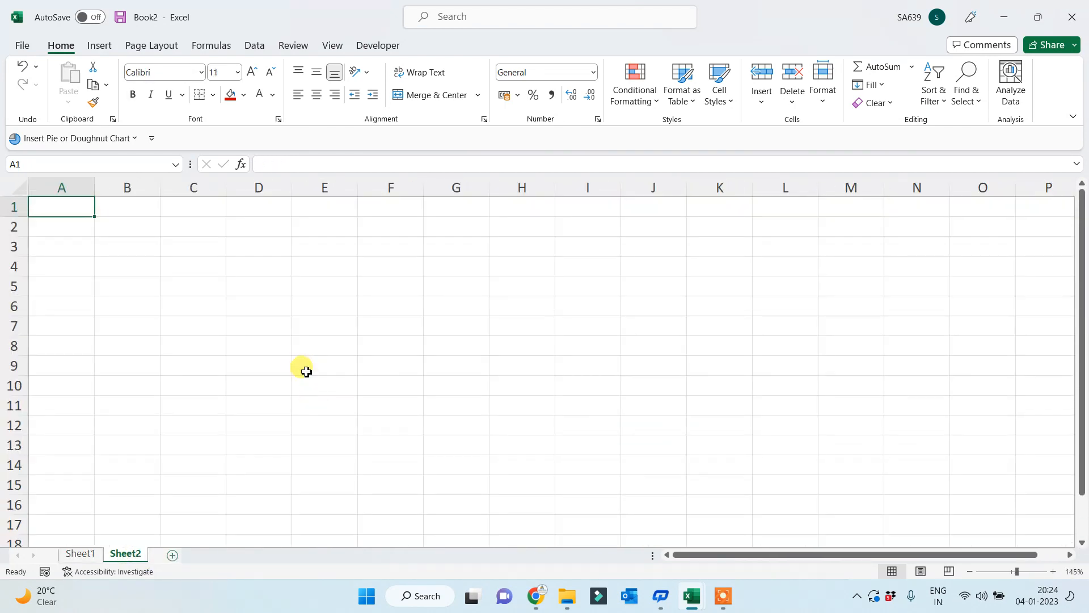
scroll(303, 367, "up", 1)
left_click(210, 209)
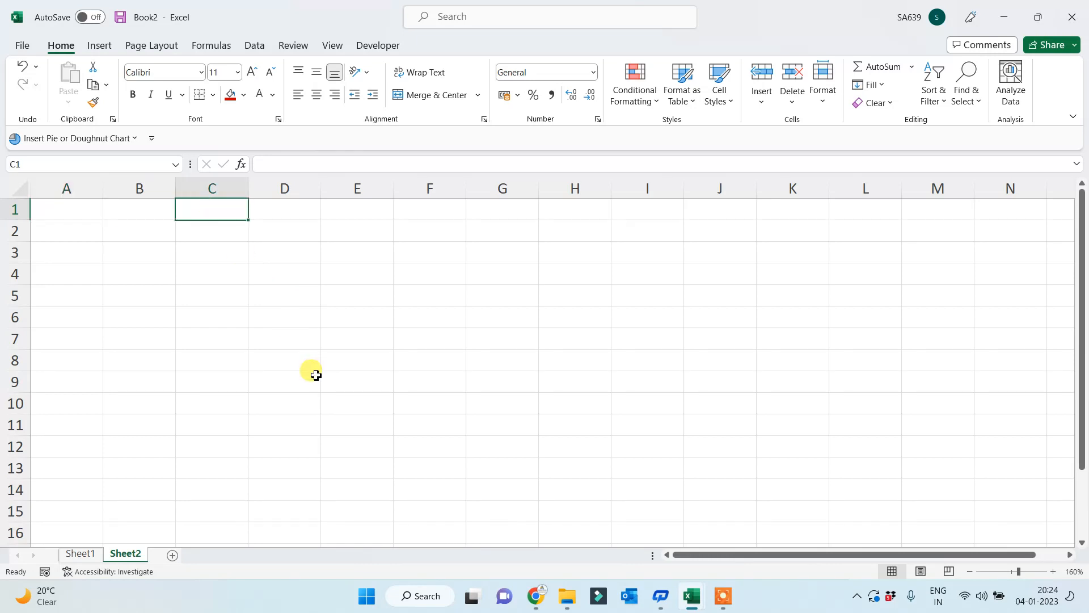
type("m")
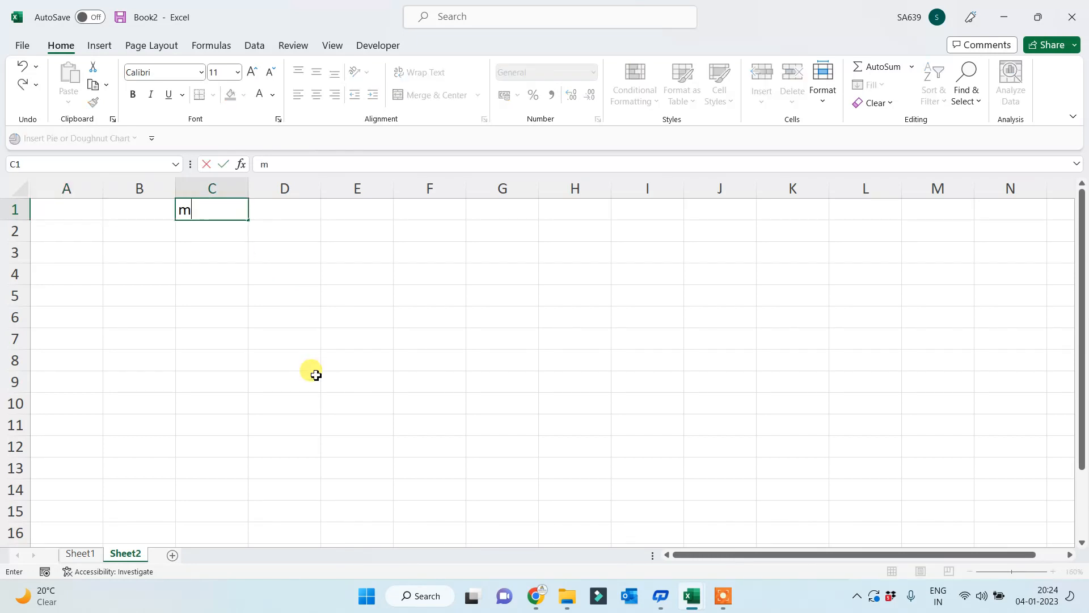
type("y name is k")
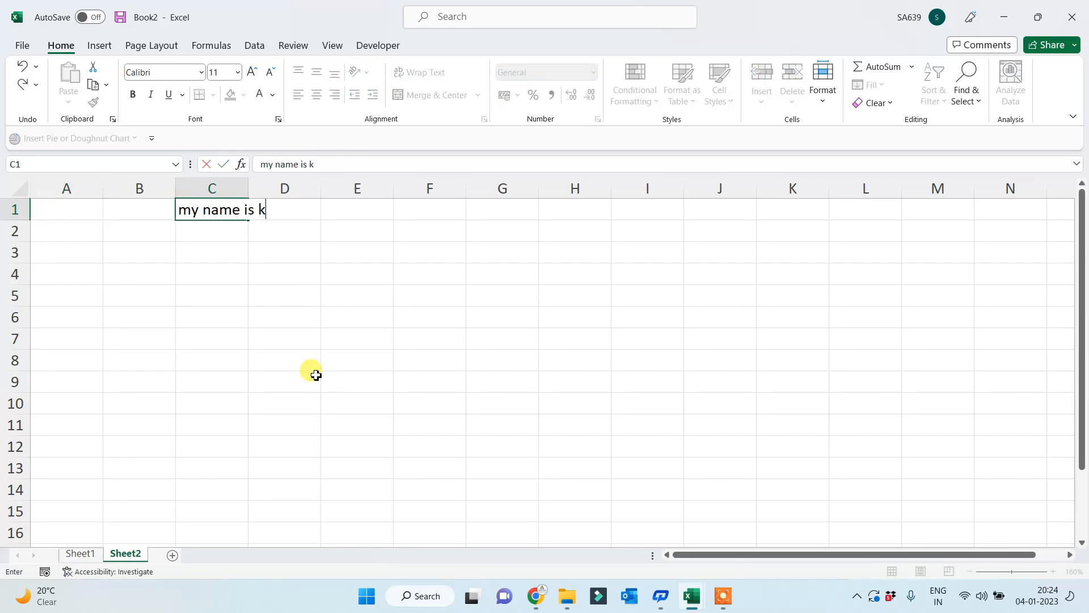
type("han and I ")
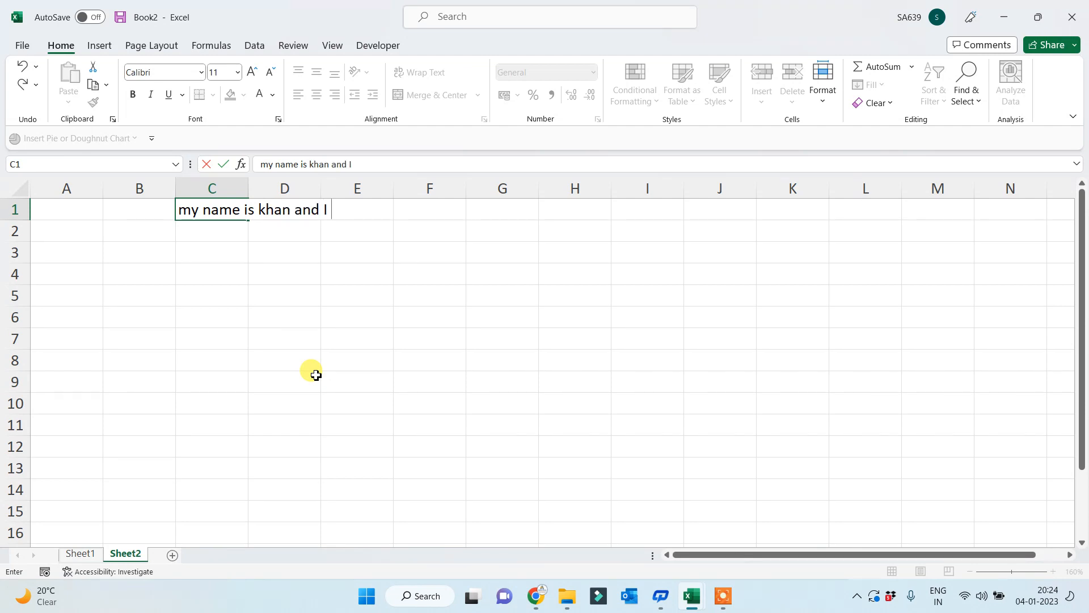
type("am not a terrorist.")
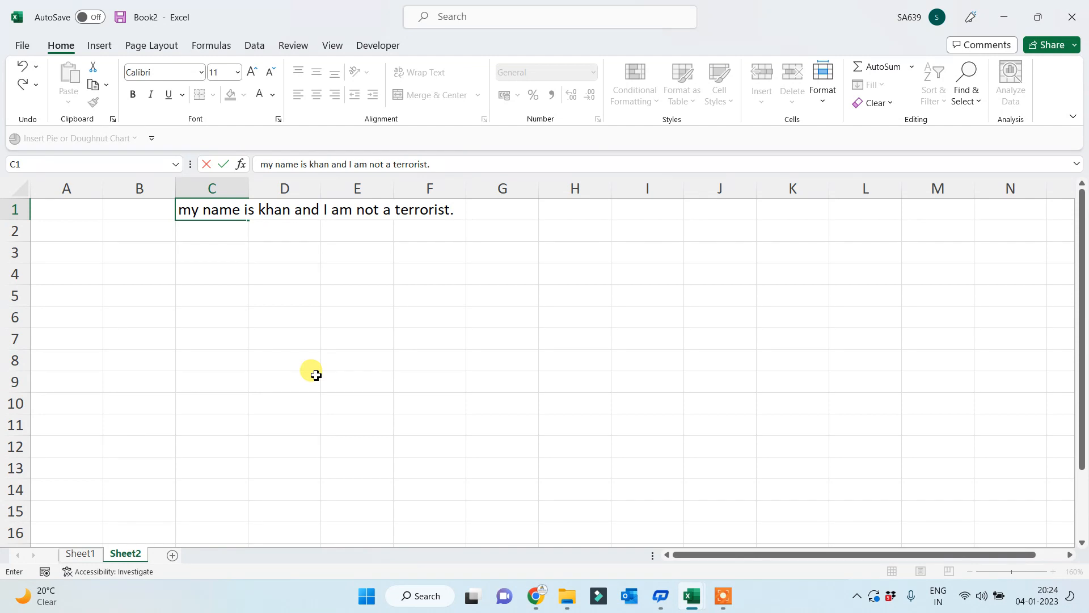
key("Return")
left_click(213, 211)
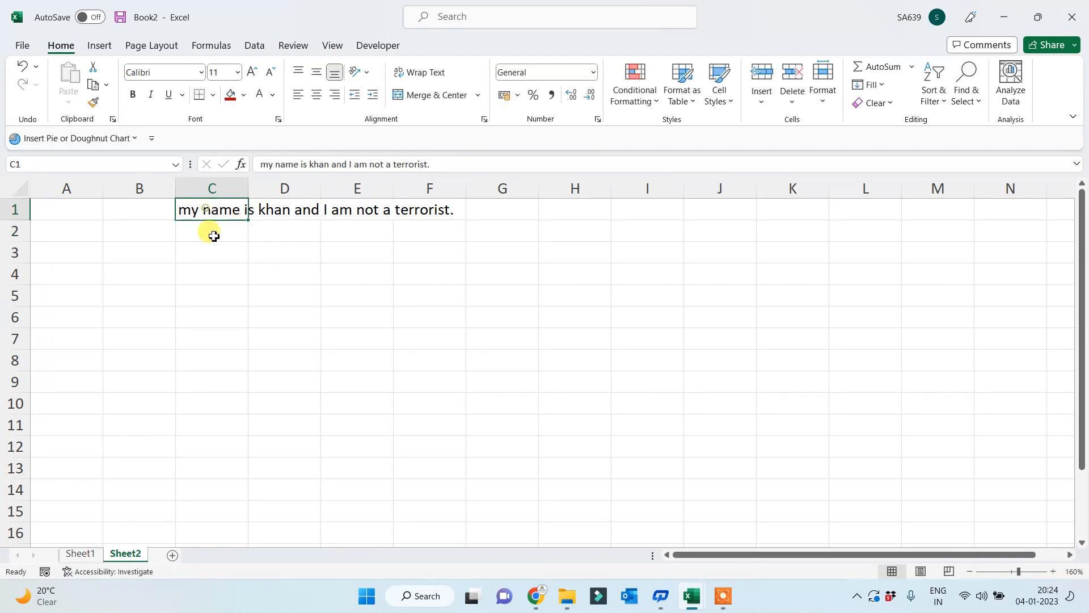
double_click(248, 187)
- Enlarge the sentence's font to size 22 and refit column C
left_click(251, 72)
left_click(251, 73)
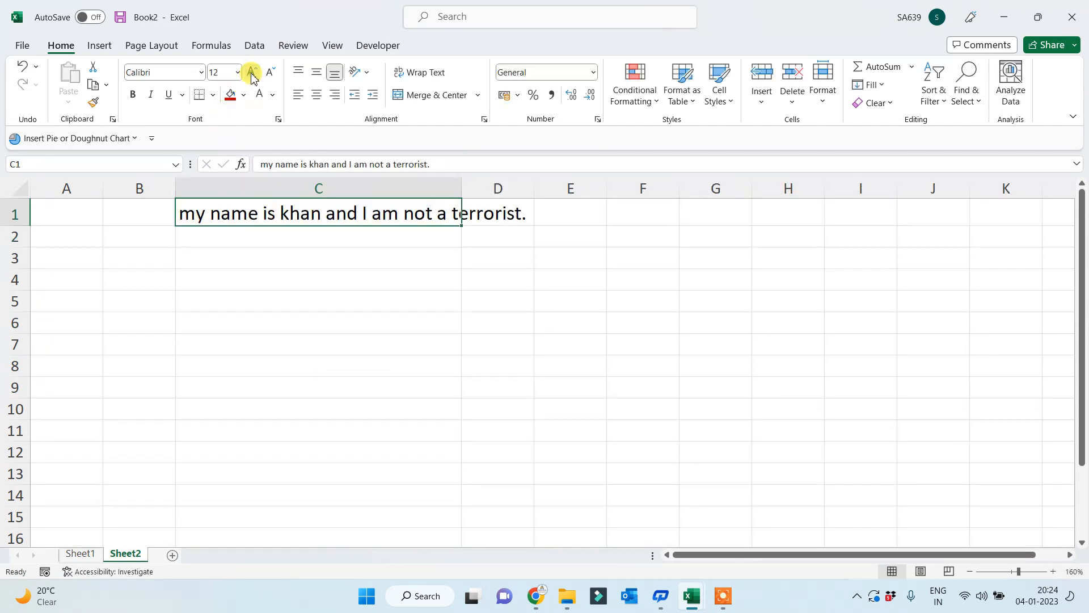
left_click(251, 73)
left_click(252, 73)
left_click(251, 72)
left_click(252, 73)
left_click(263, 313)
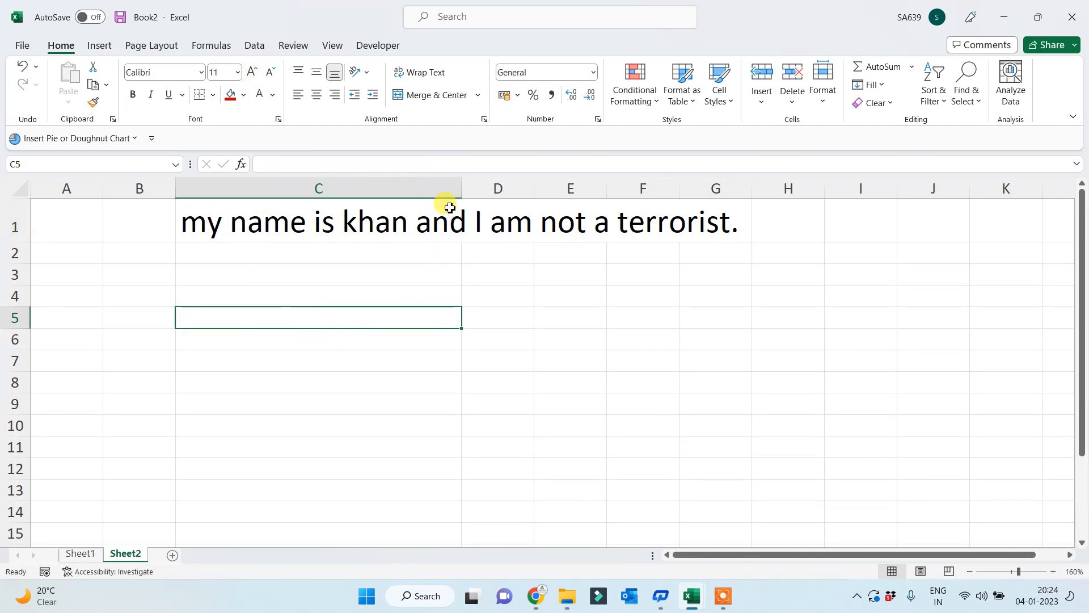
double_click(460, 185)
- Give C1 a red fill with white text, and widen column B
left_click(241, 226)
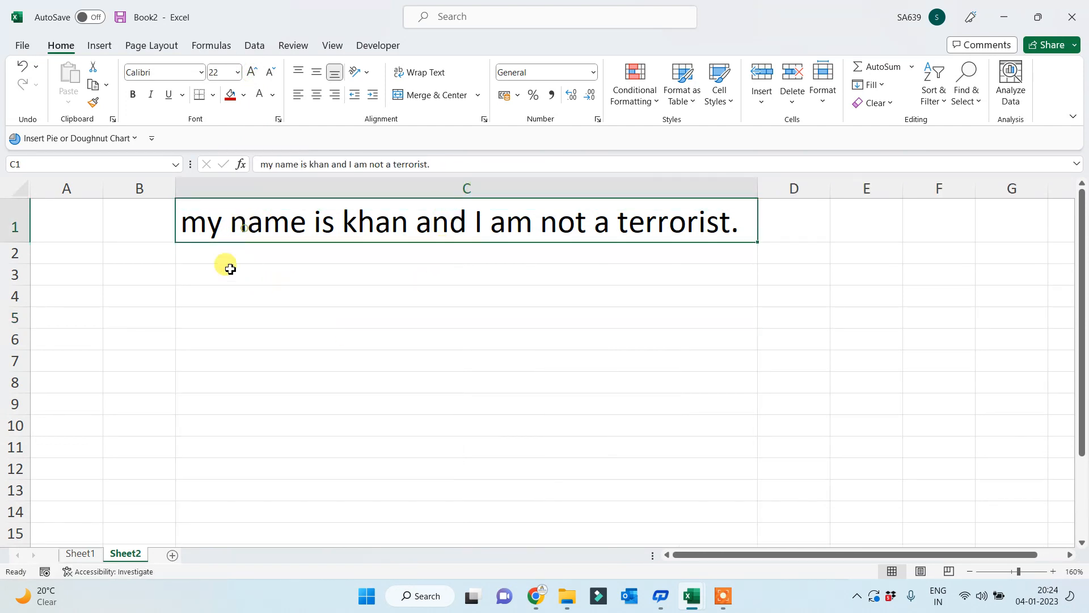
left_click(230, 96)
left_click(259, 94)
left_click(323, 318)
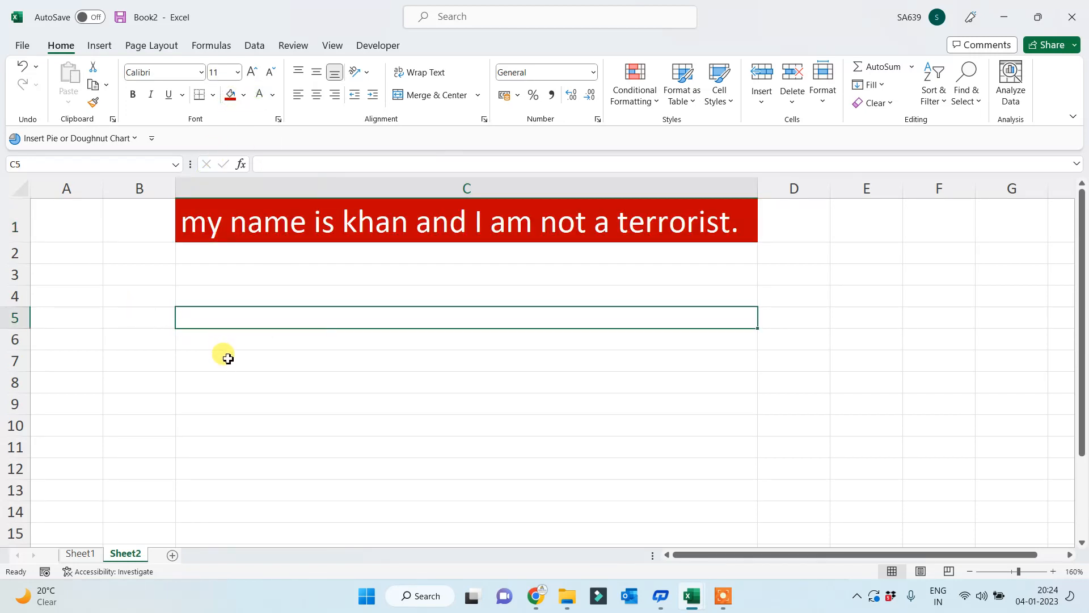
left_click_drag(177, 184, 377, 187)
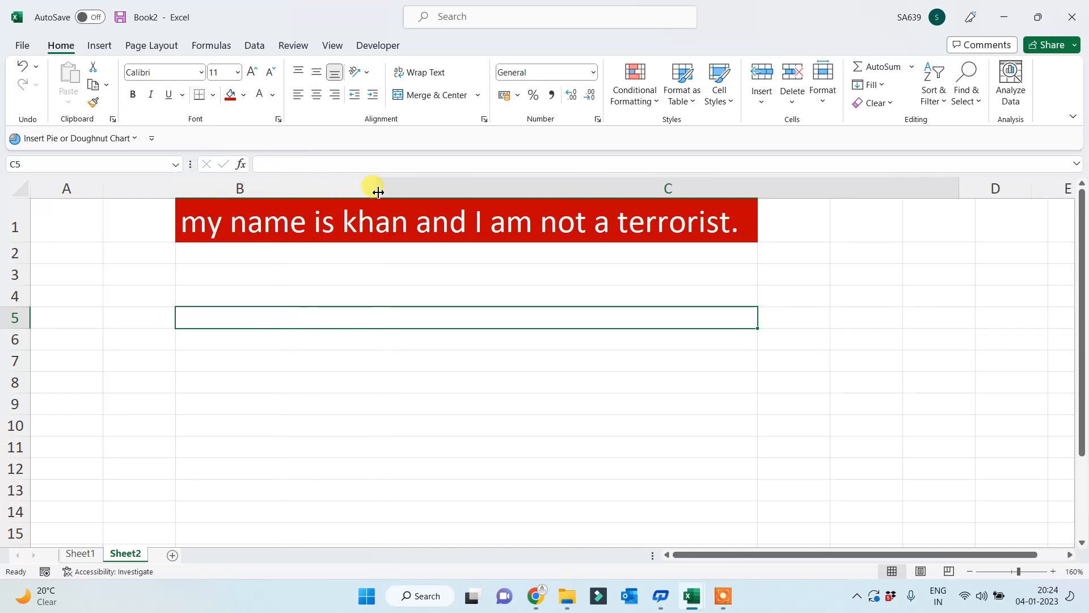
left_click(226, 302)
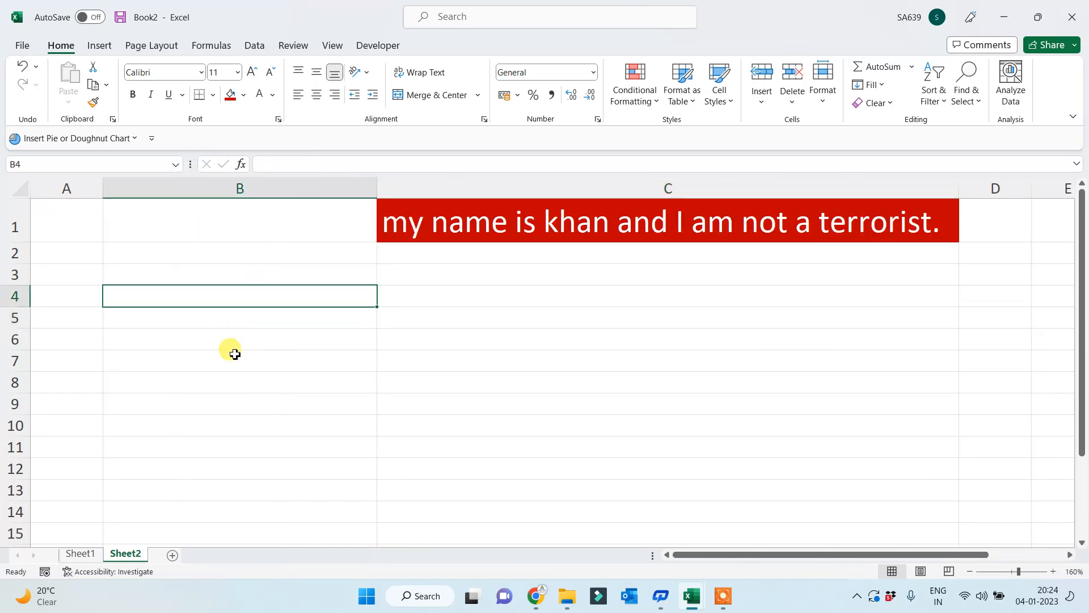
- Enter the labels 'No of Space?', 'No of Word?', 'No of Char with space?' and 'No of Char without Space?'
type("No of")
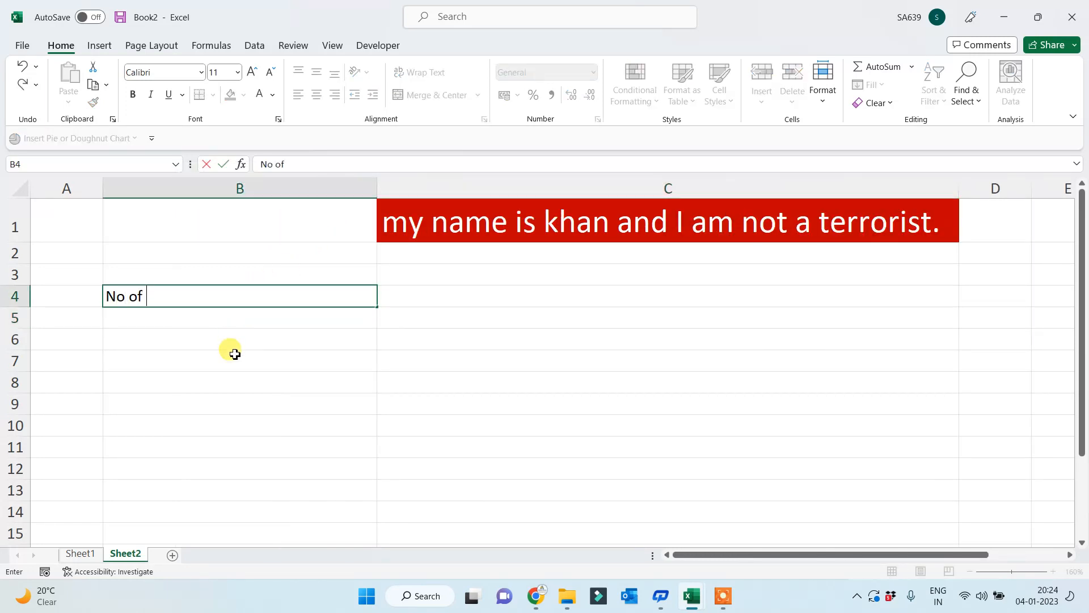
type(" Space?")
key("Return")
key("Return")
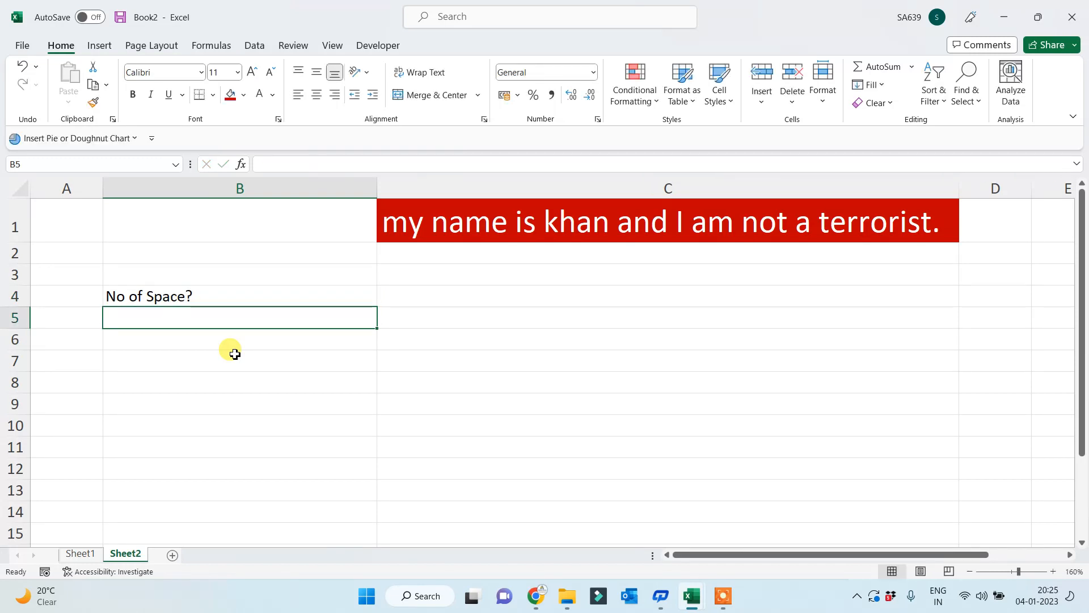
type("No o")
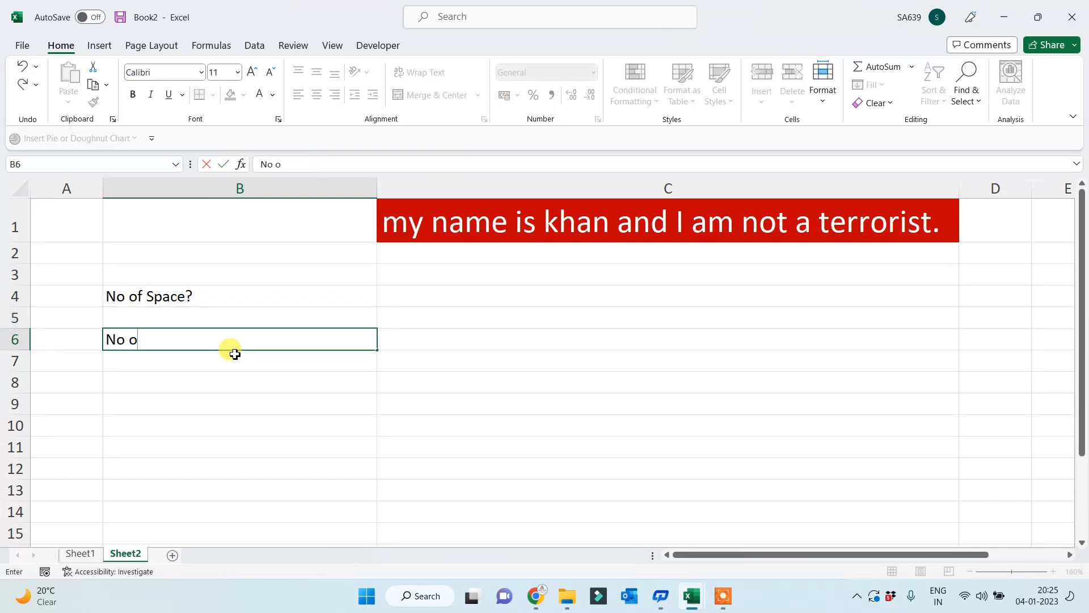
type("f Word?")
key("Return")
key("Return")
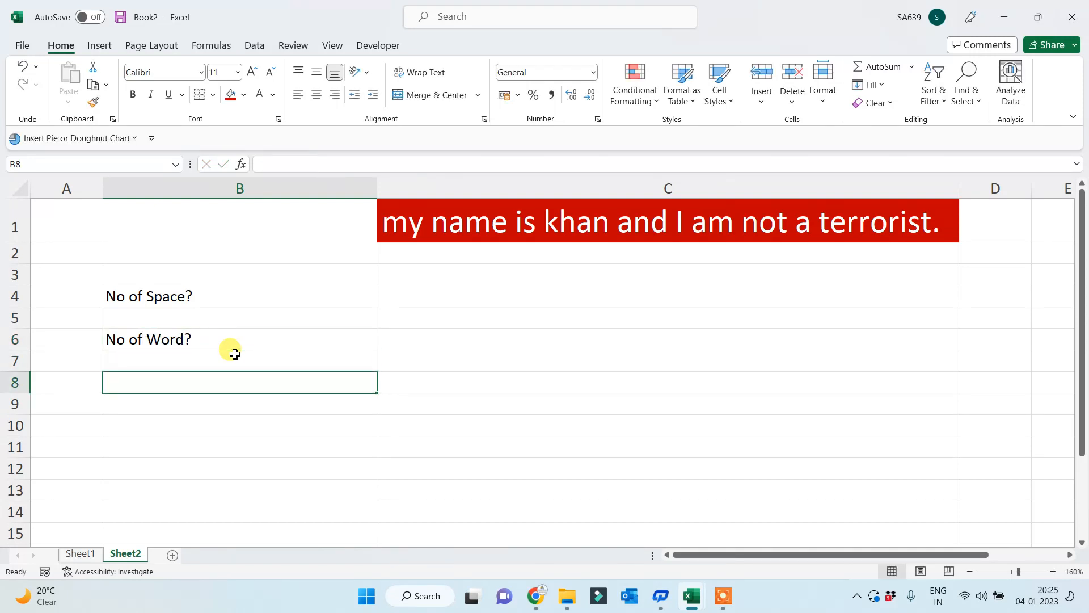
type("No of Char")
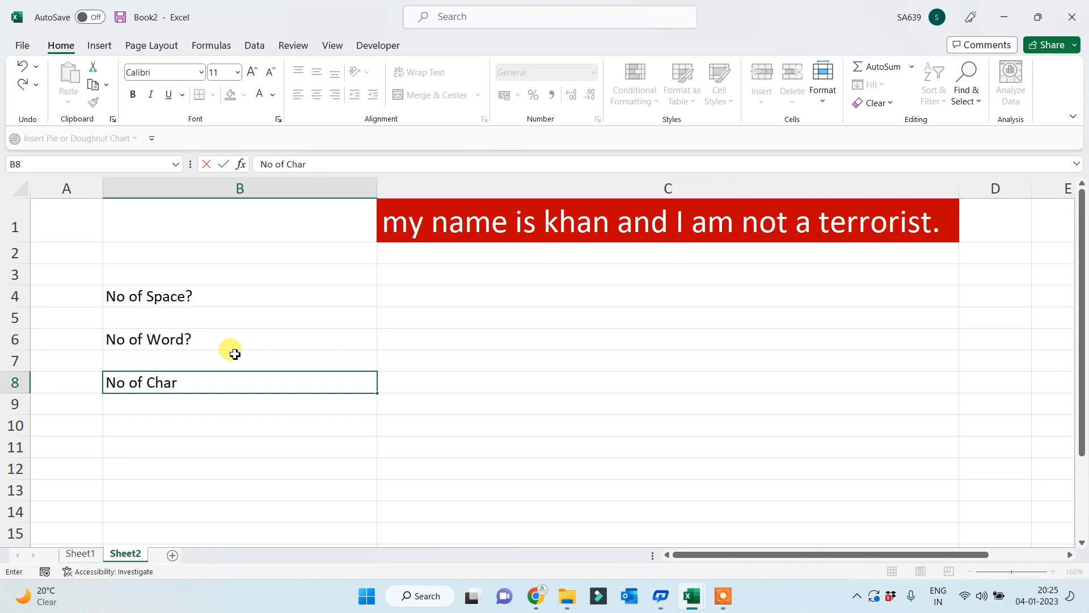
type(" with space")
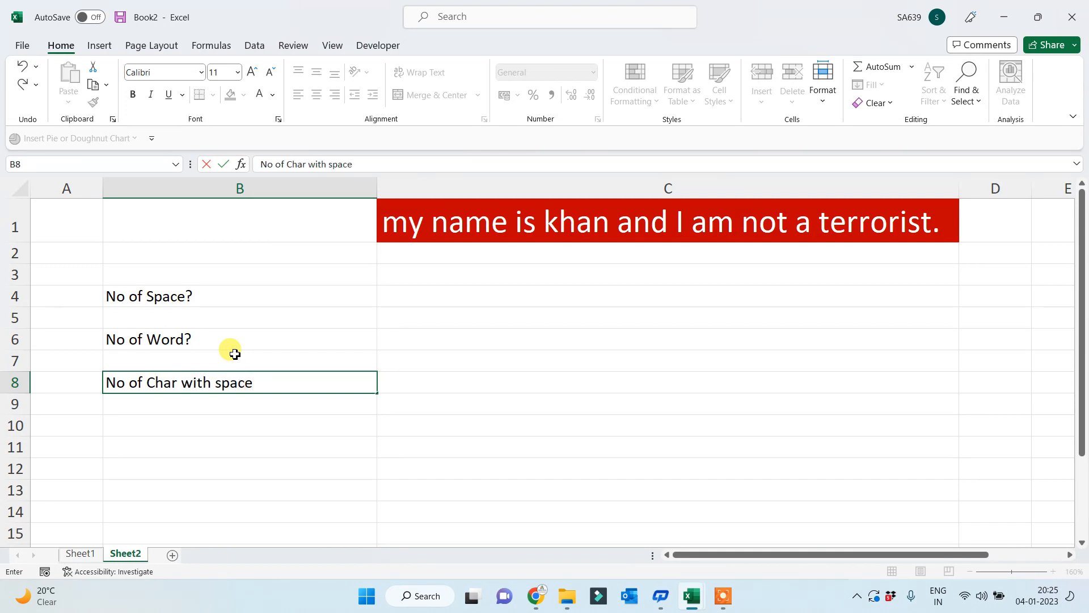
type("?")
key("Return")
key("Return")
type("No of")
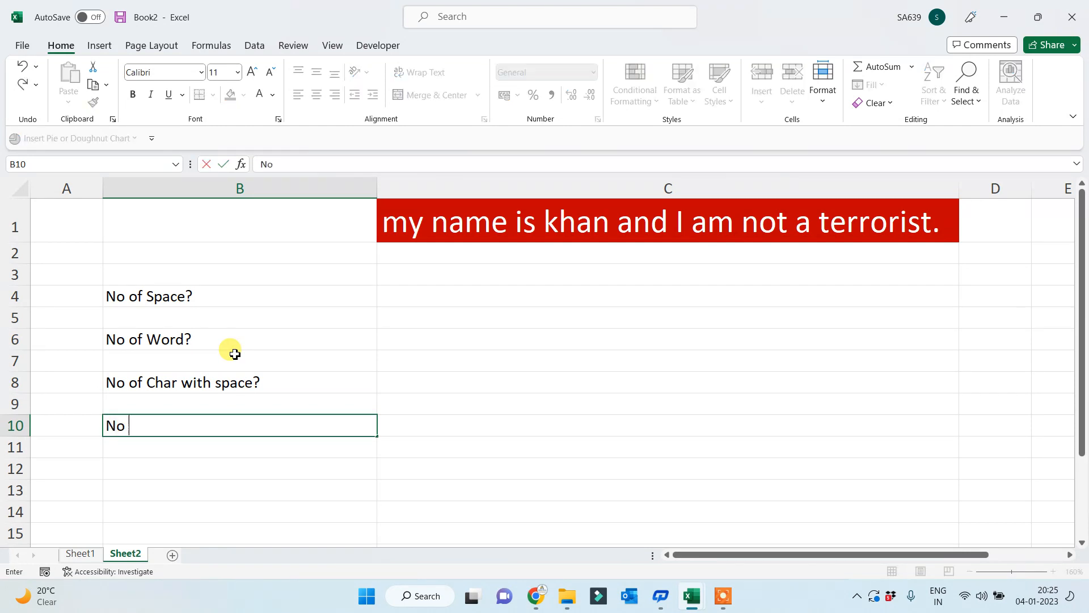
type("w")
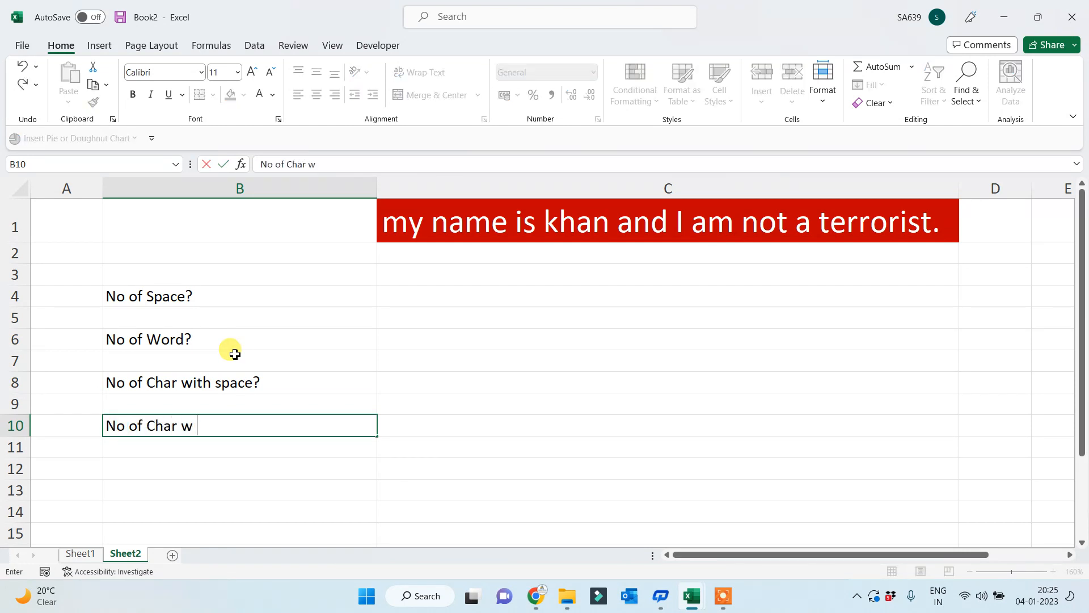
type("ithout Space.")
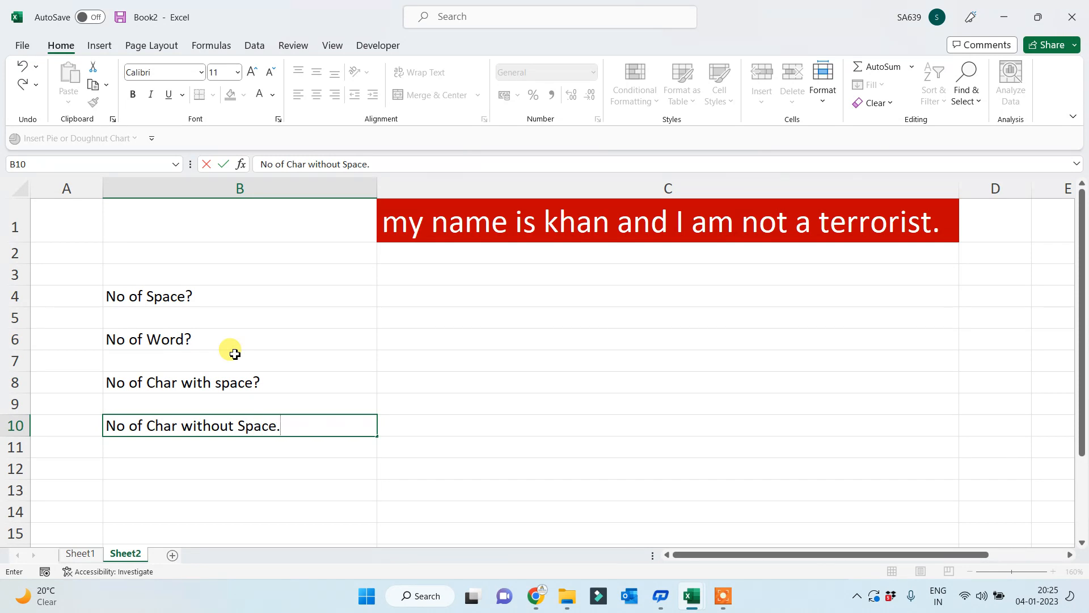
key("BackSpace")
type("?")
key("Return")
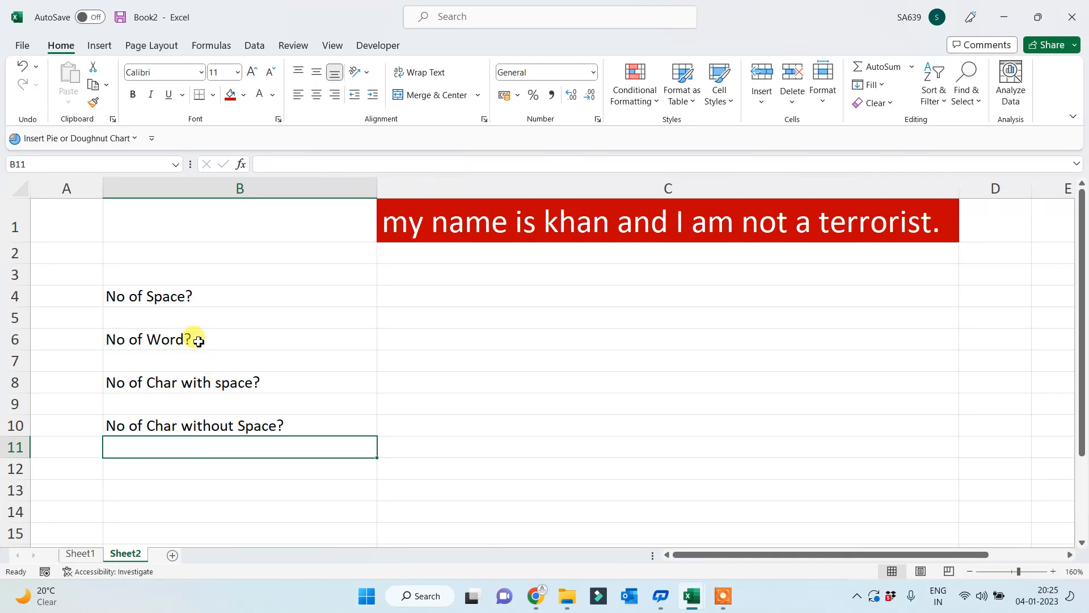
left_click_drag(195, 344, 376, 382)
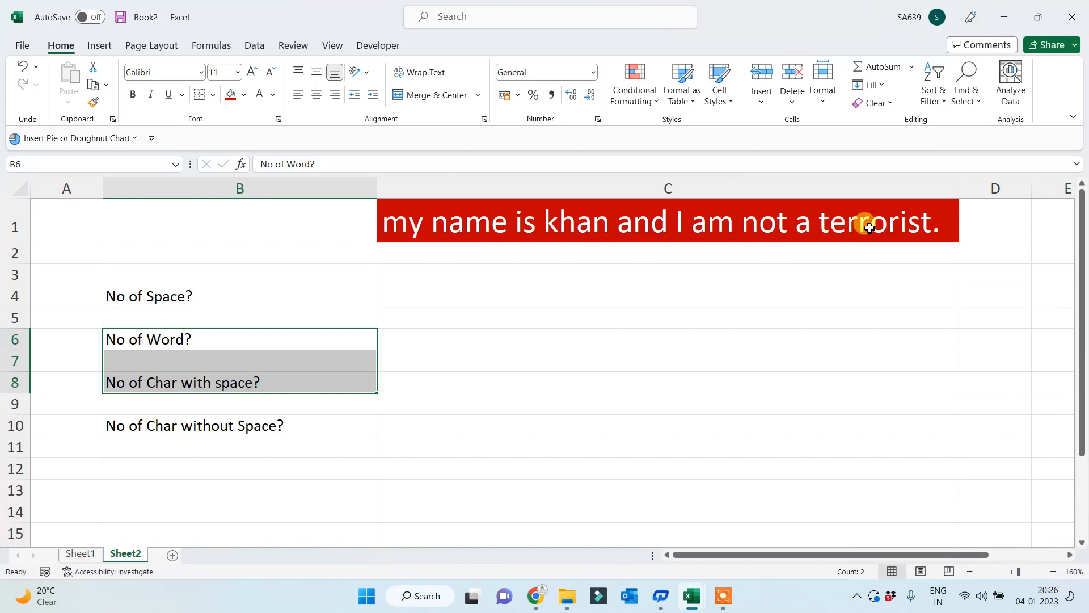
left_click(245, 381)
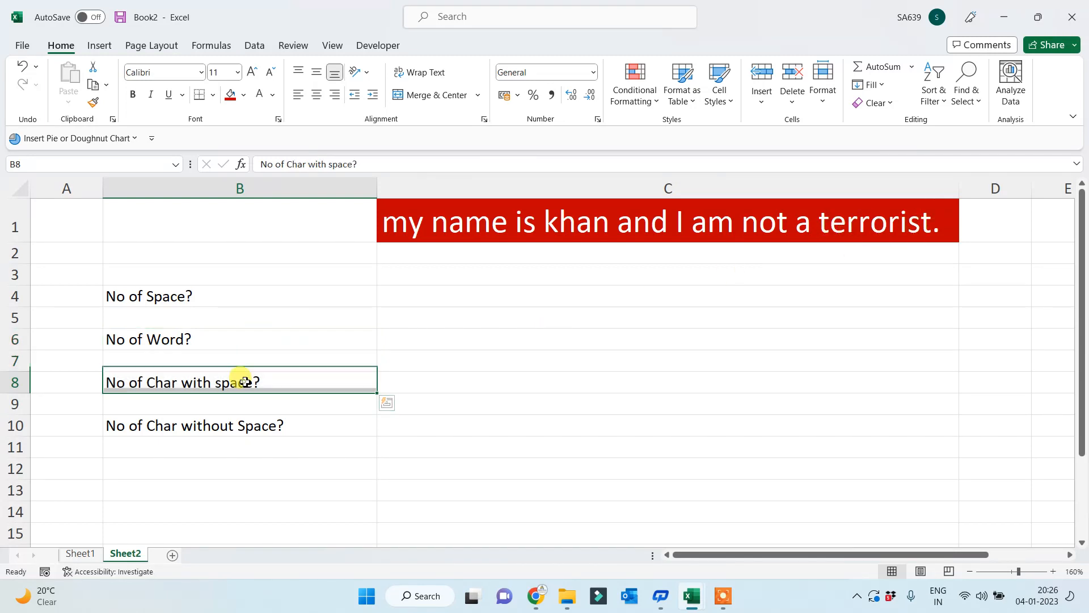
left_click(260, 342)
left_click(277, 378)
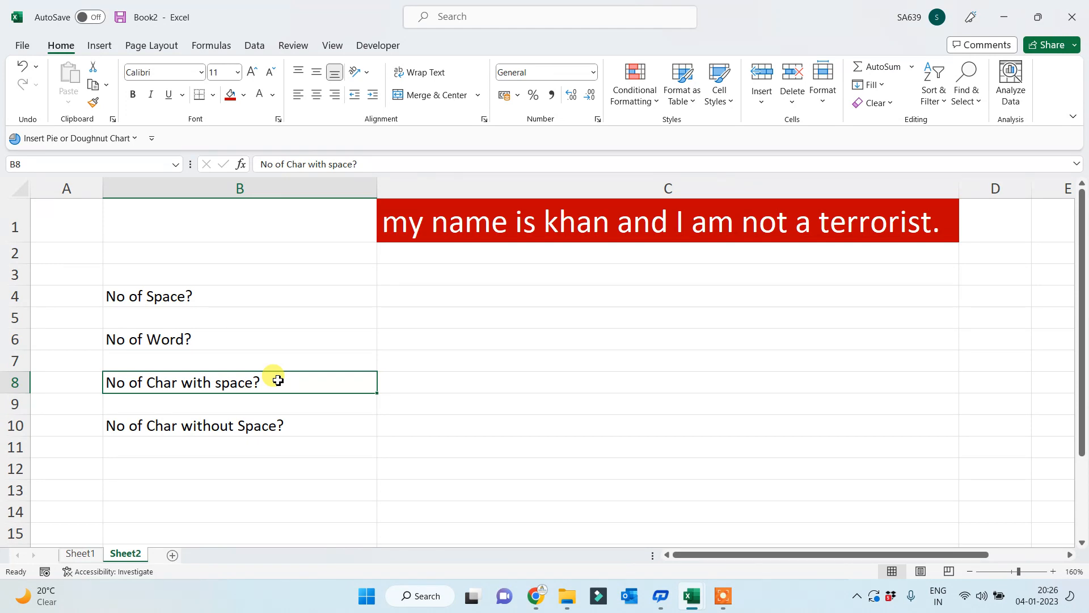
key("Right")
type("=")
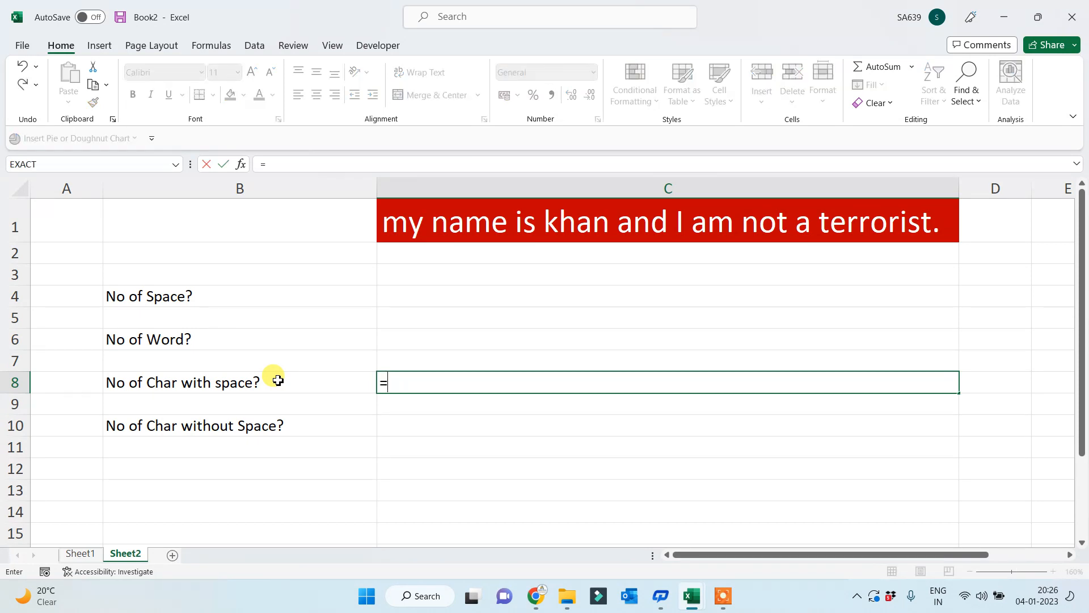
type("counta")
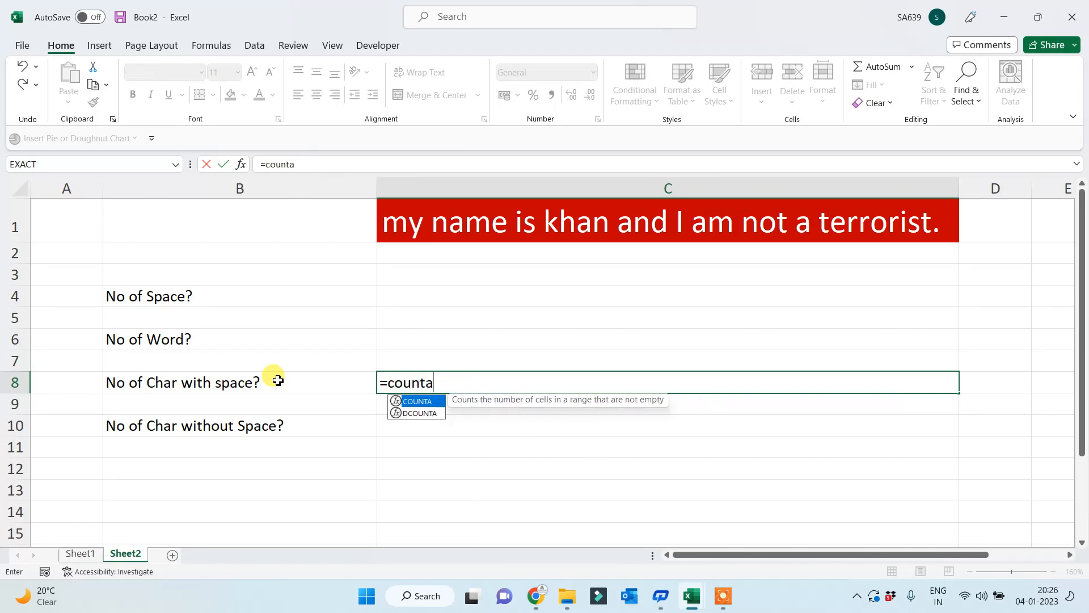
type("(")
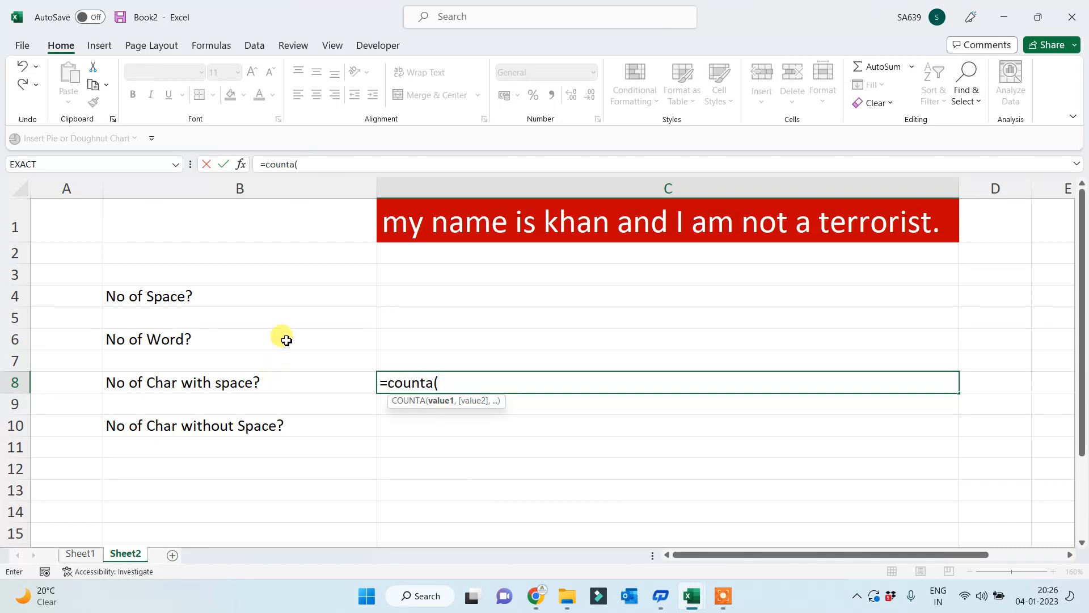
left_click(420, 220)
type(",")
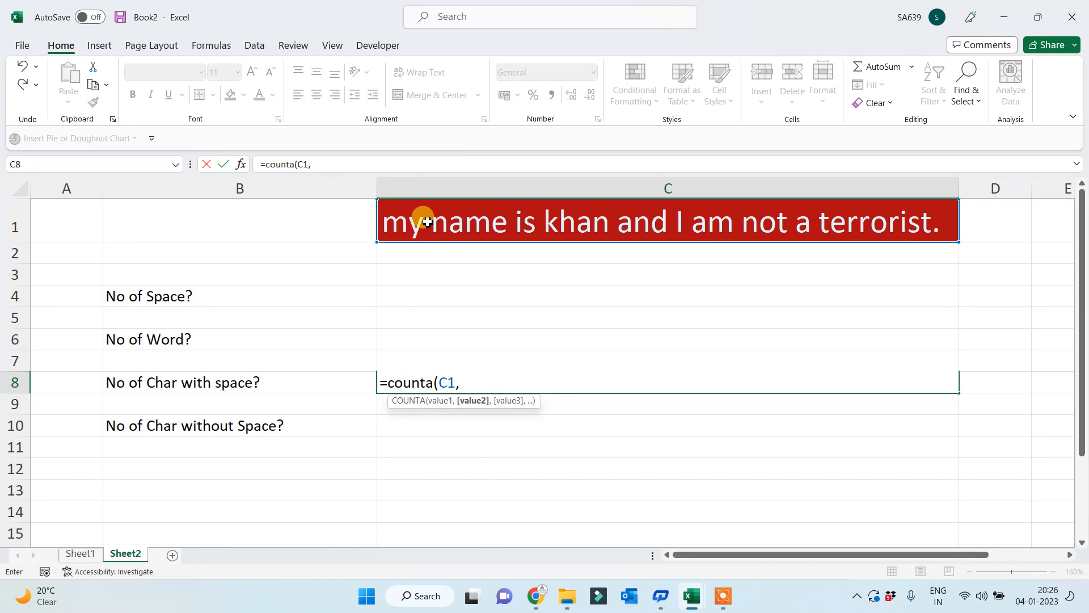
type("\"a\"")
key("BackSpace")
key("BackSpace")
key("BackSpace")
type("coutn")
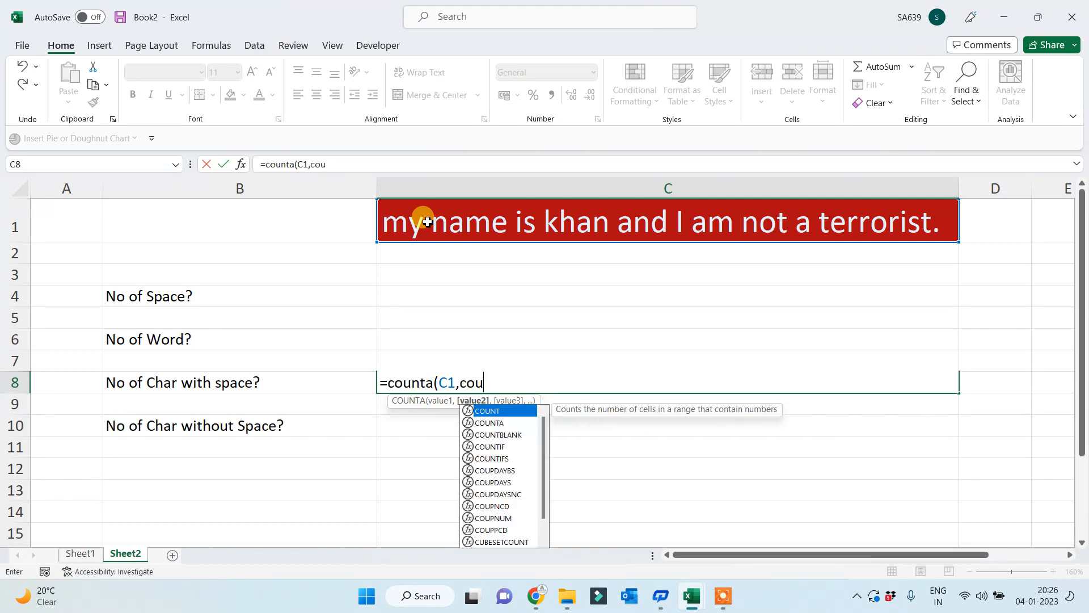
key("BackSpace")
key("BackSpace")
key("BackSpace")
key("BackSpace")
key("BackSpace")
key("BackSpace")
key("BackSpace")
key("BackSpace")
key("BackSpace")
key("BackSpace")
key("BackSpace")
key("BackSpace")
key("BackSpace")
key("BackSpace")
key("BackSpace")
key("BackSpace")
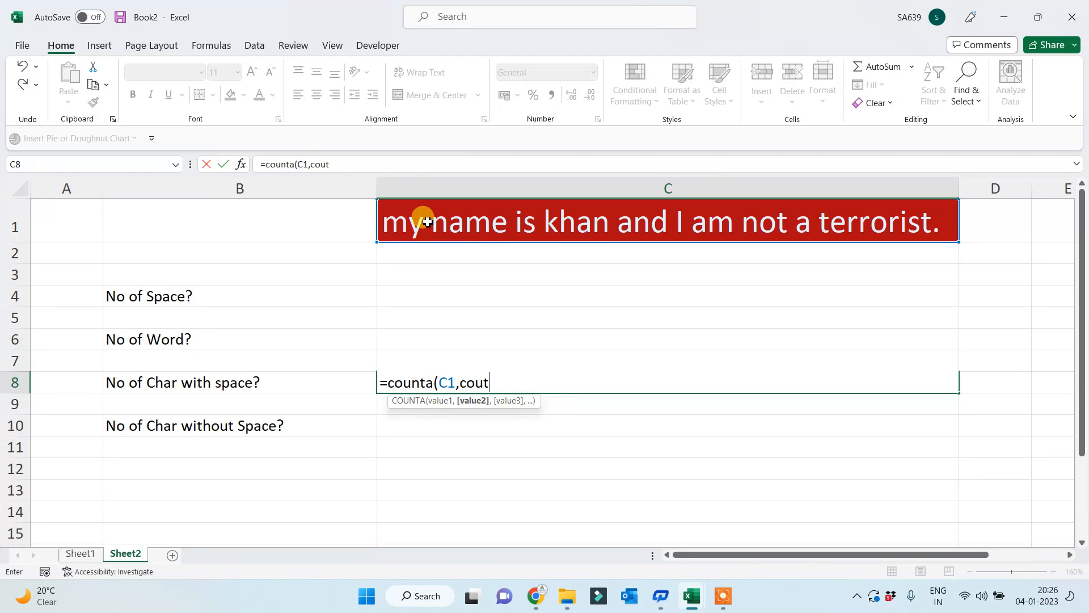
key("Escape")
type("=")
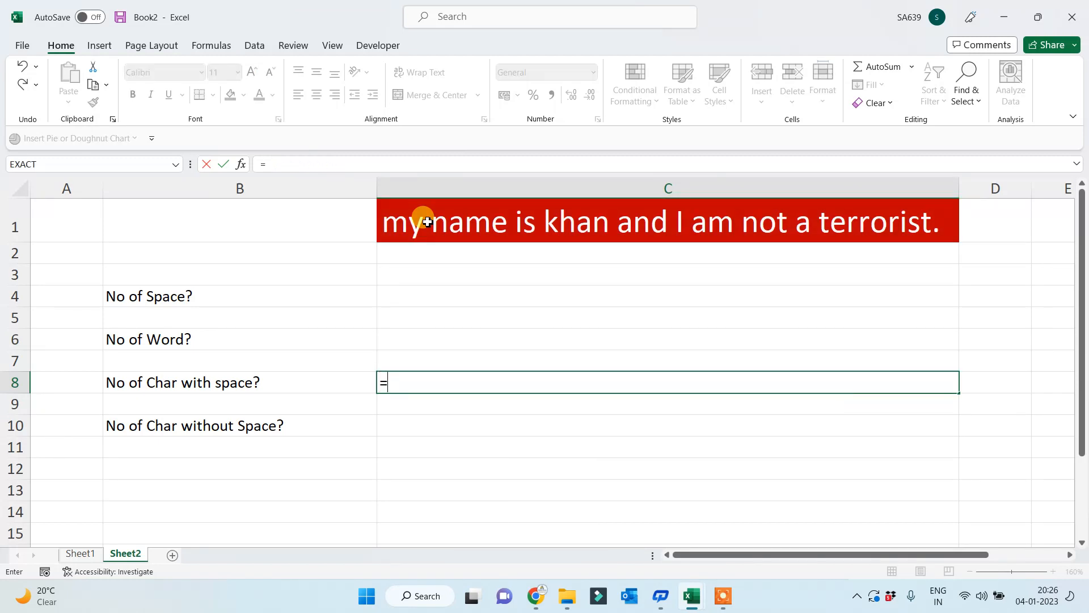
type("counta")
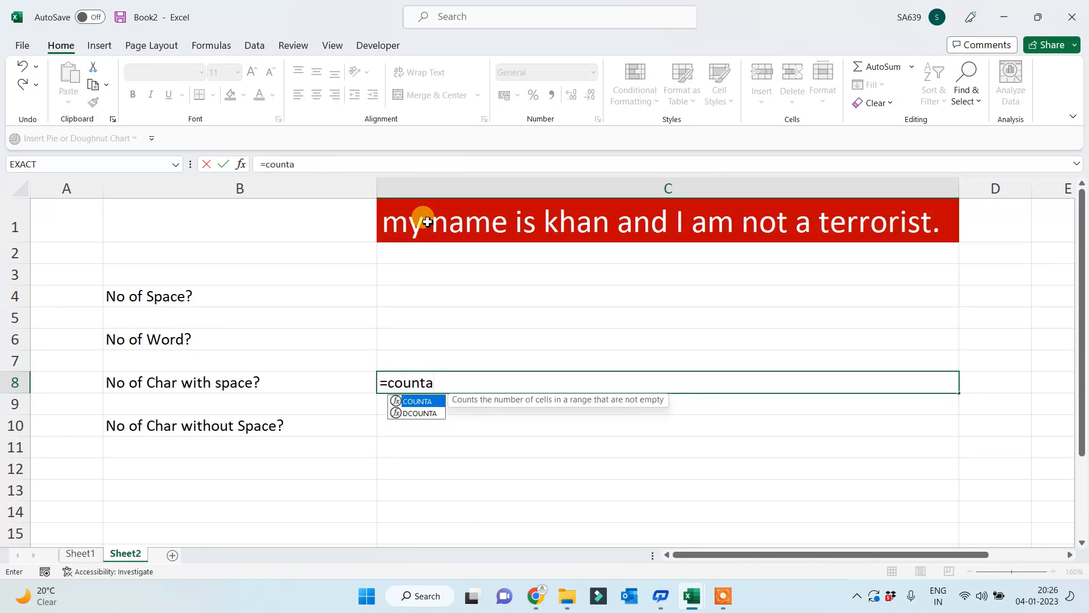
key("BackSpace")
type("(")
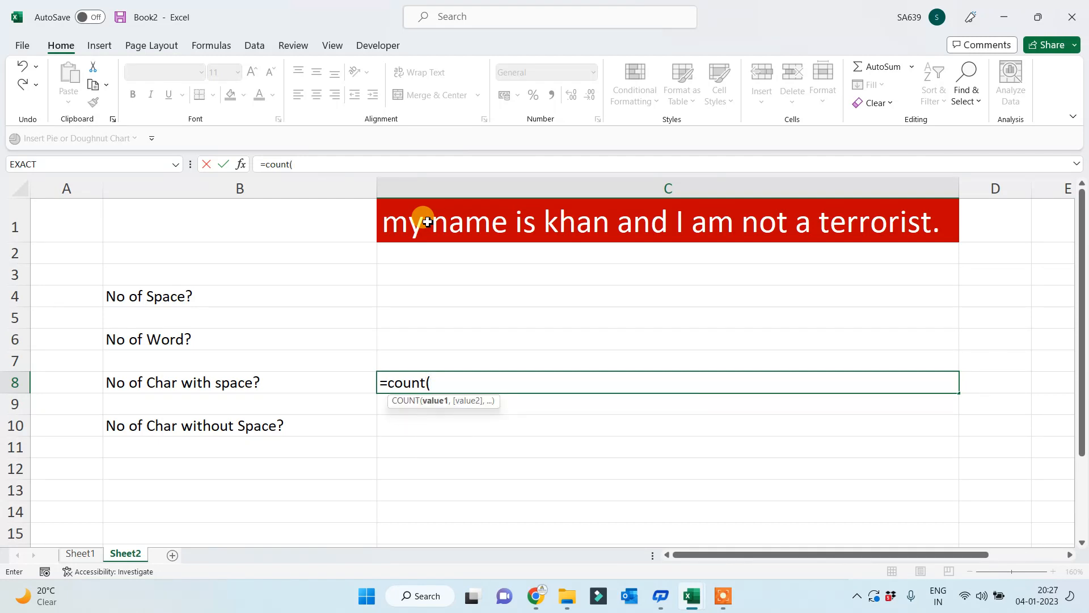
left_click(418, 217)
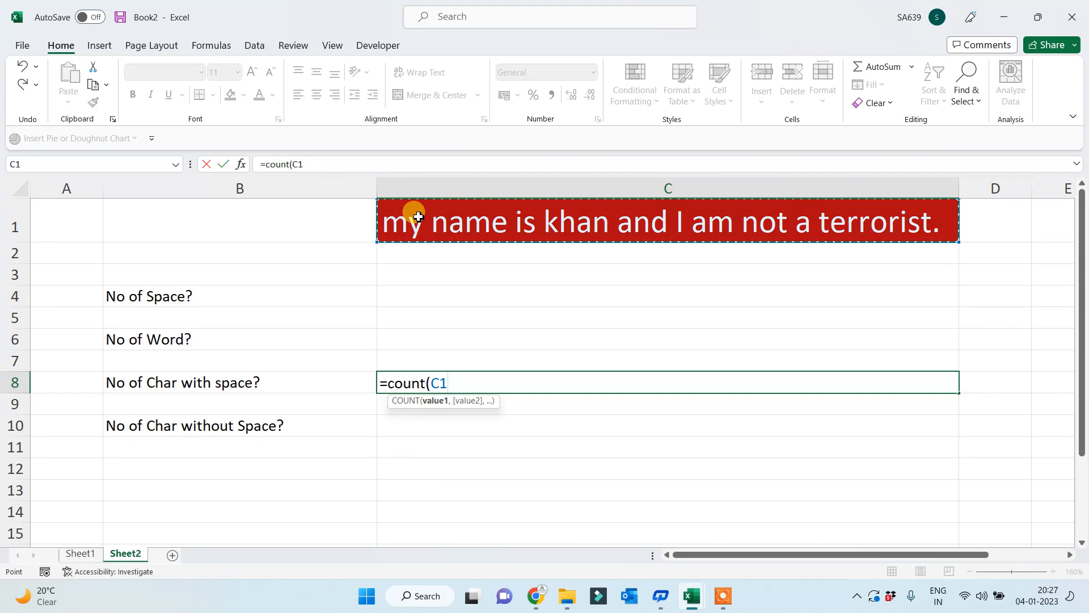
type(")")
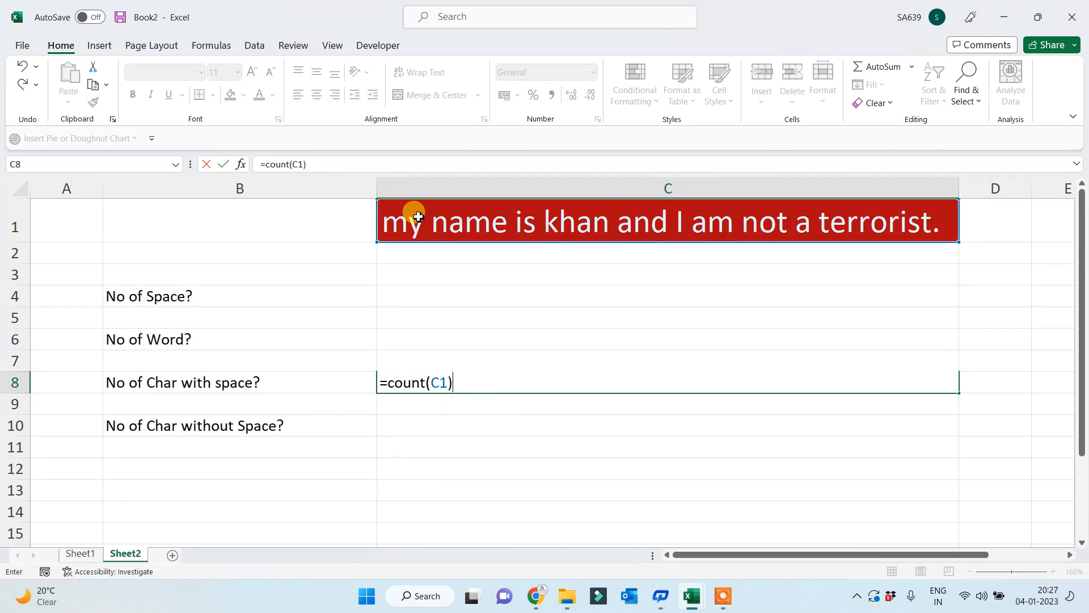
key("Return")
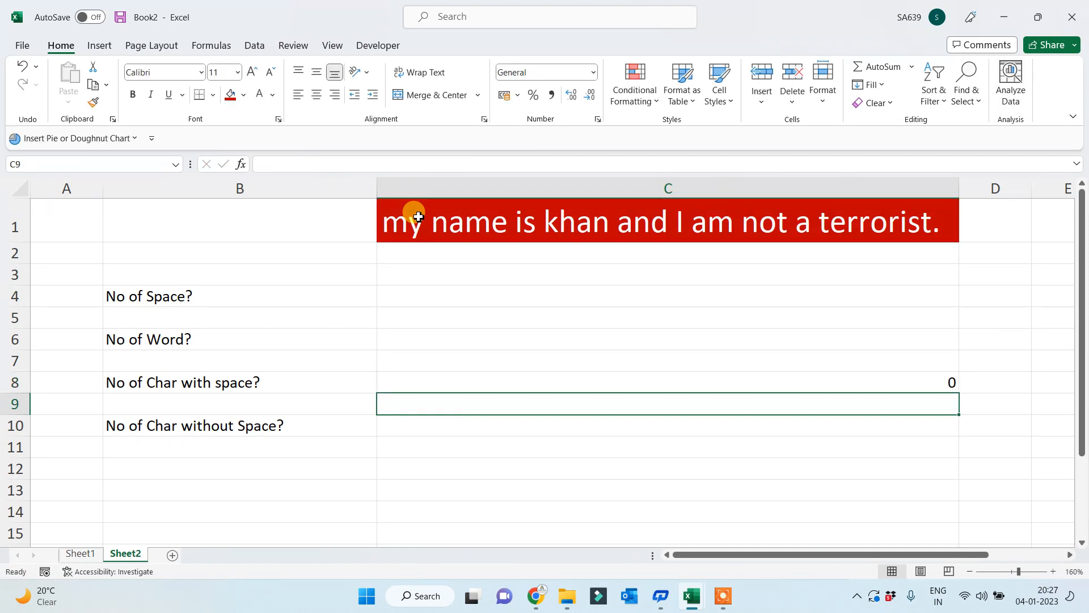
key("Up")
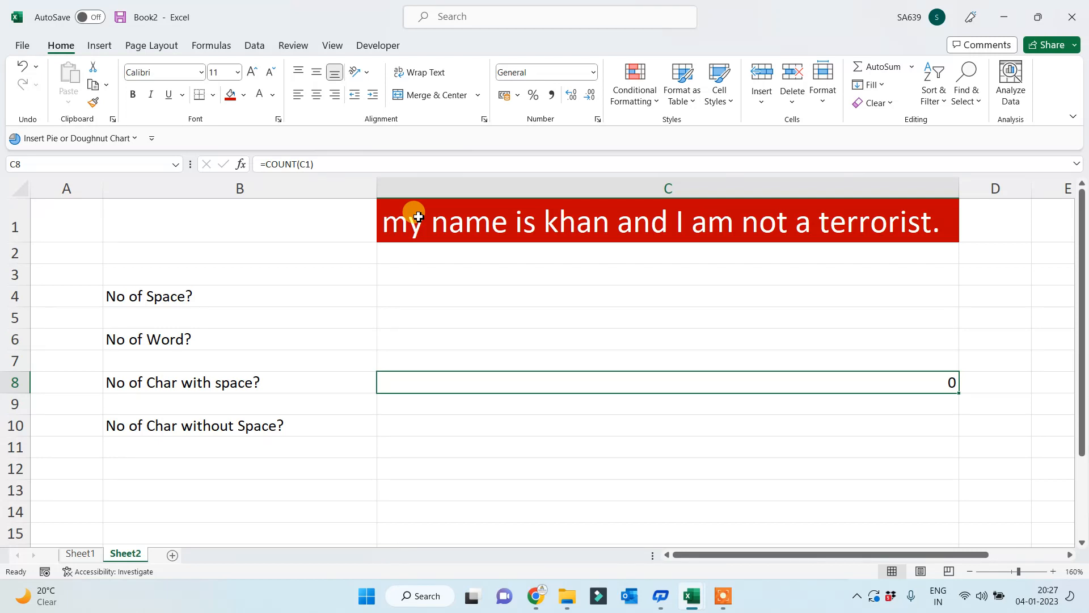
key("Delete")
- Make the question labels in B4:B10 bold
left_click(195, 299)
left_click_drag(201, 312, 192, 419)
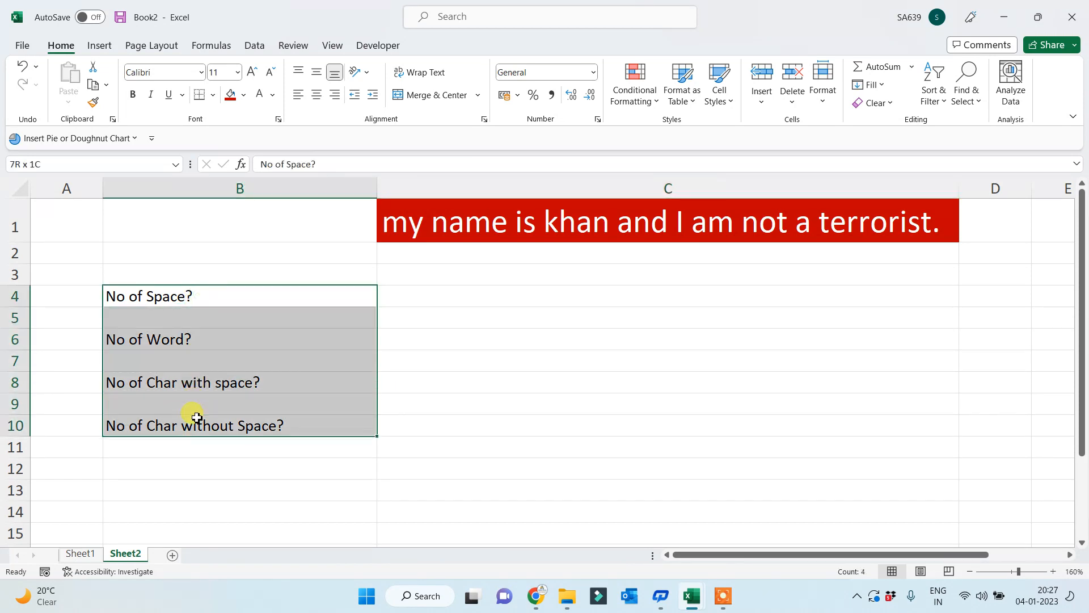
left_click(132, 95)
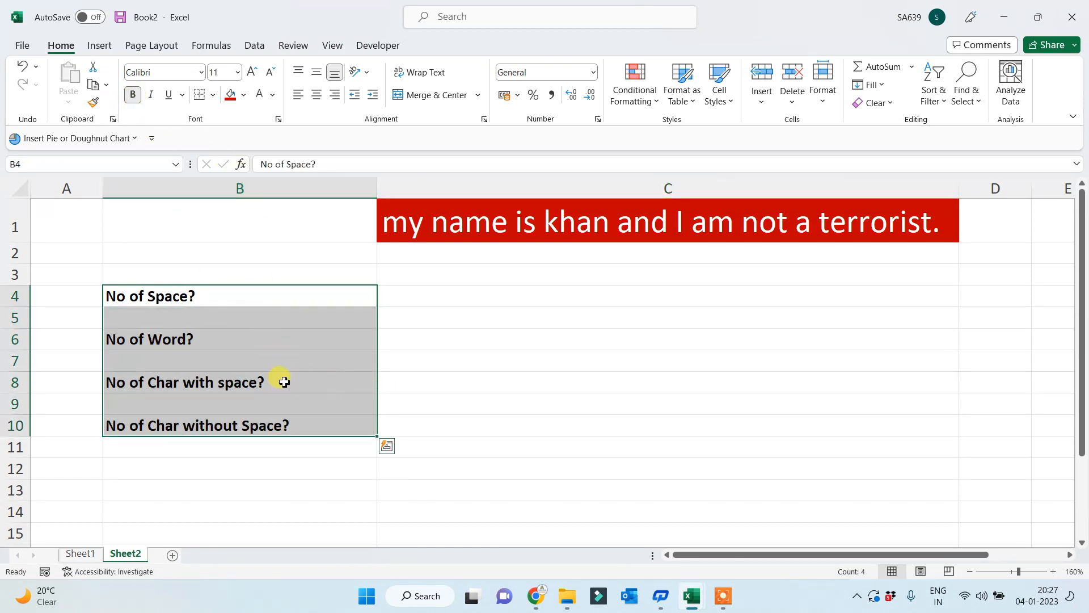
- Narrow column A to about 34 pixels, then select answer cell C4
left_click_drag(103, 188, 58, 201)
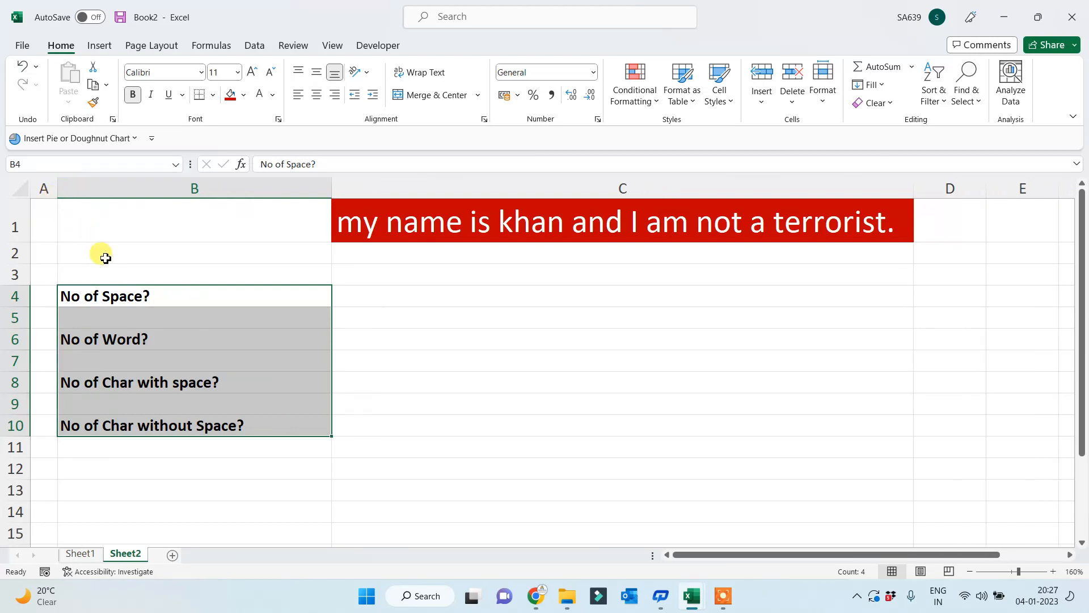
scroll(430, 393, "up", 1)
key("ctrl+q")
left_click(712, 384)
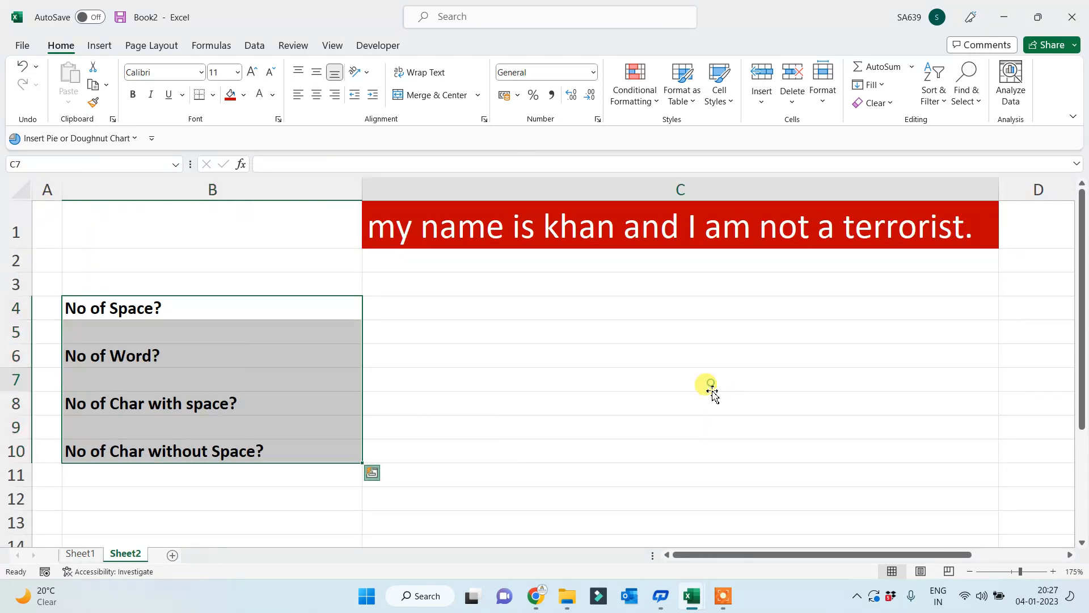
left_click(216, 309)
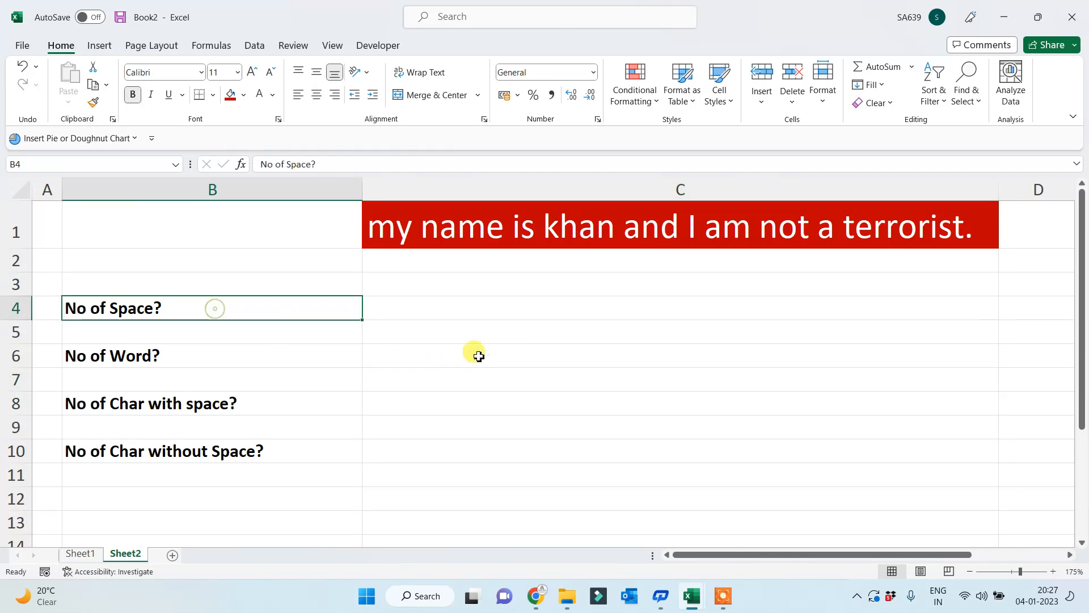
left_click(477, 332)
left_click(477, 314)
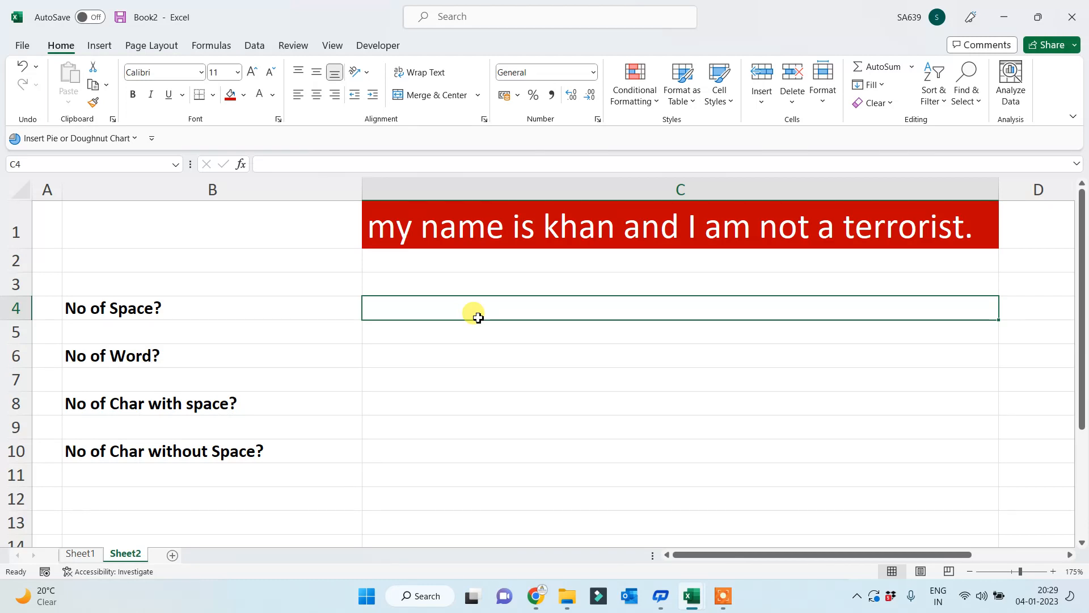
- Narrow column B and enter =LEN(B8) in C8, which returns 22
left_click_drag(356, 191, 292, 224)
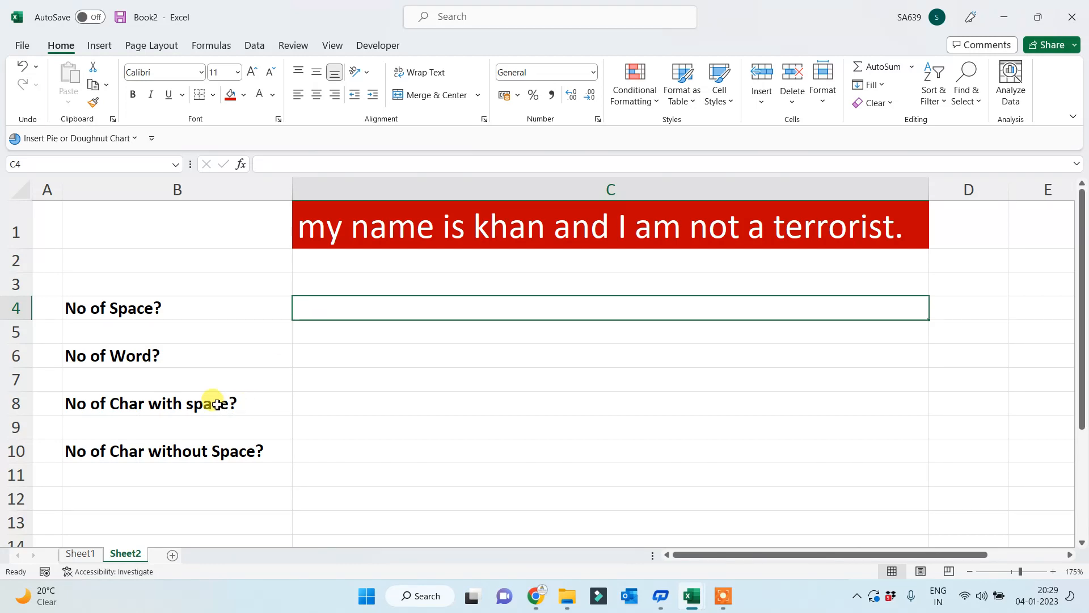
left_click(106, 397)
left_click(358, 404)
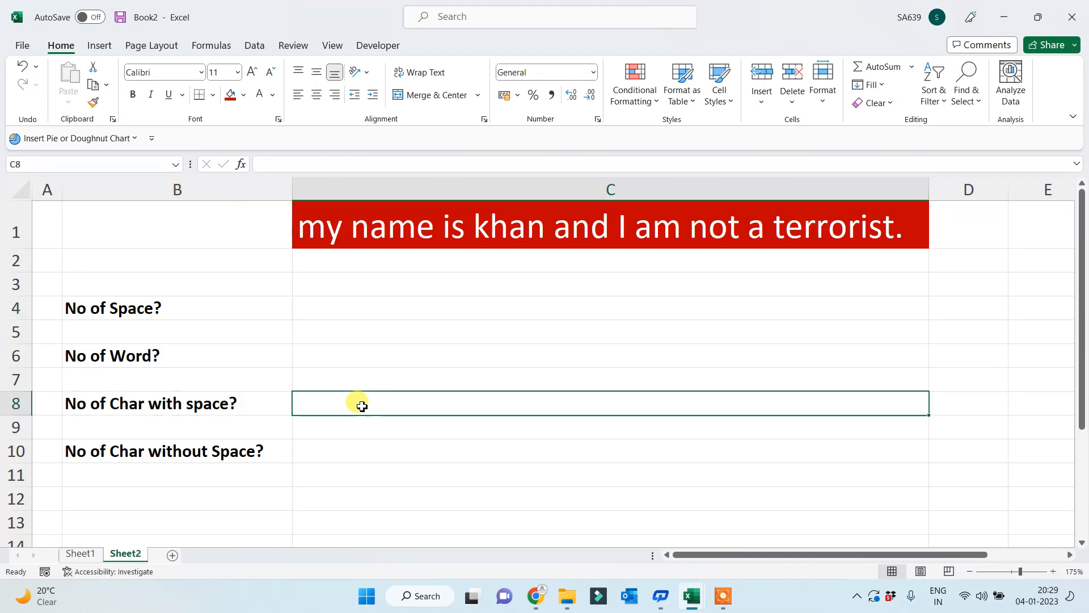
type("=len(")
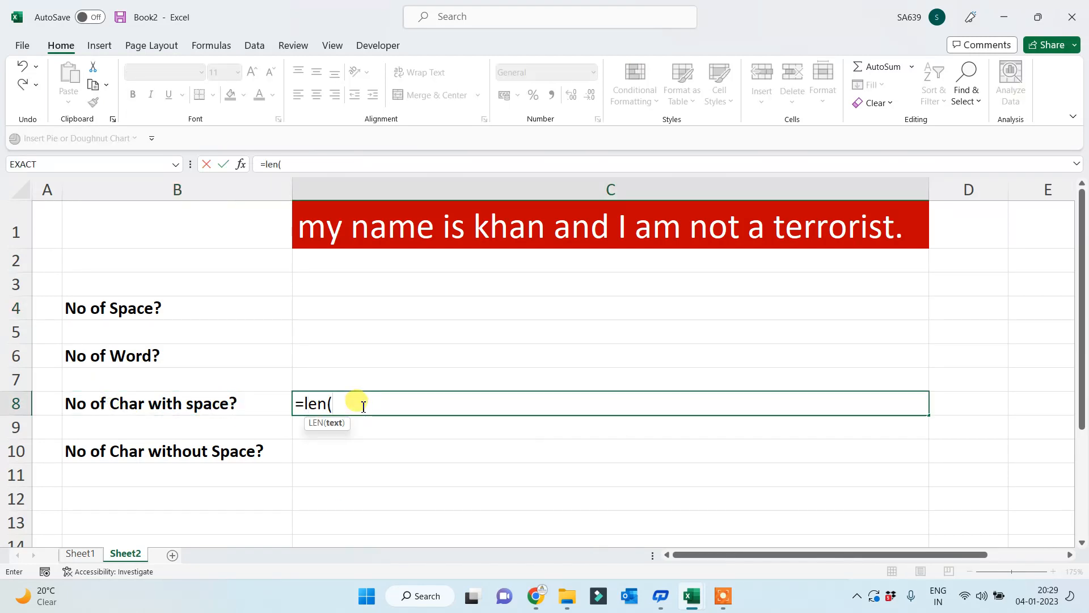
left_click(202, 403)
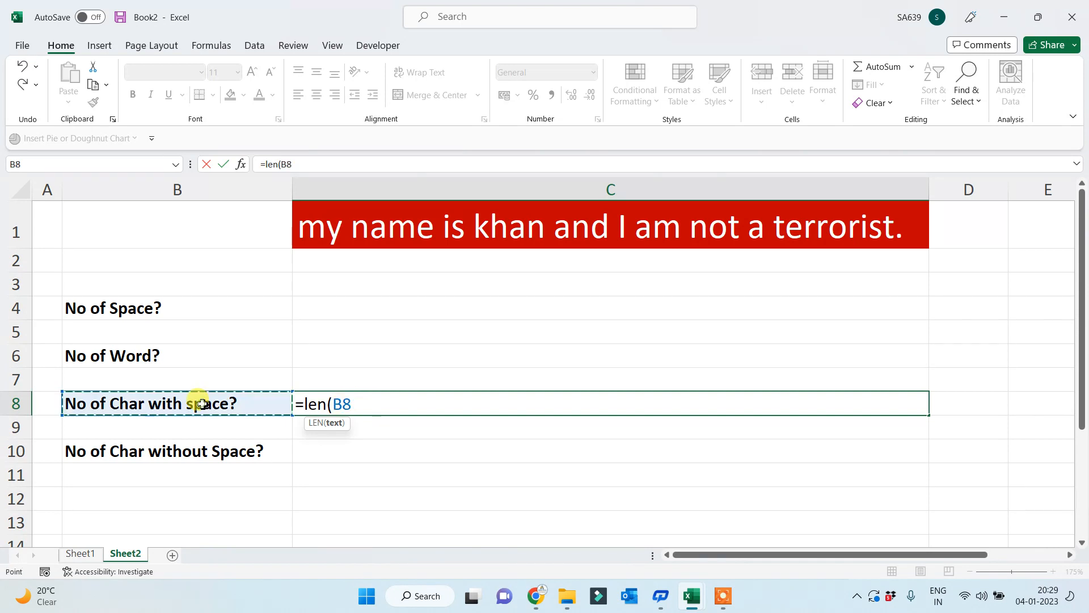
type(")")
key("Return")
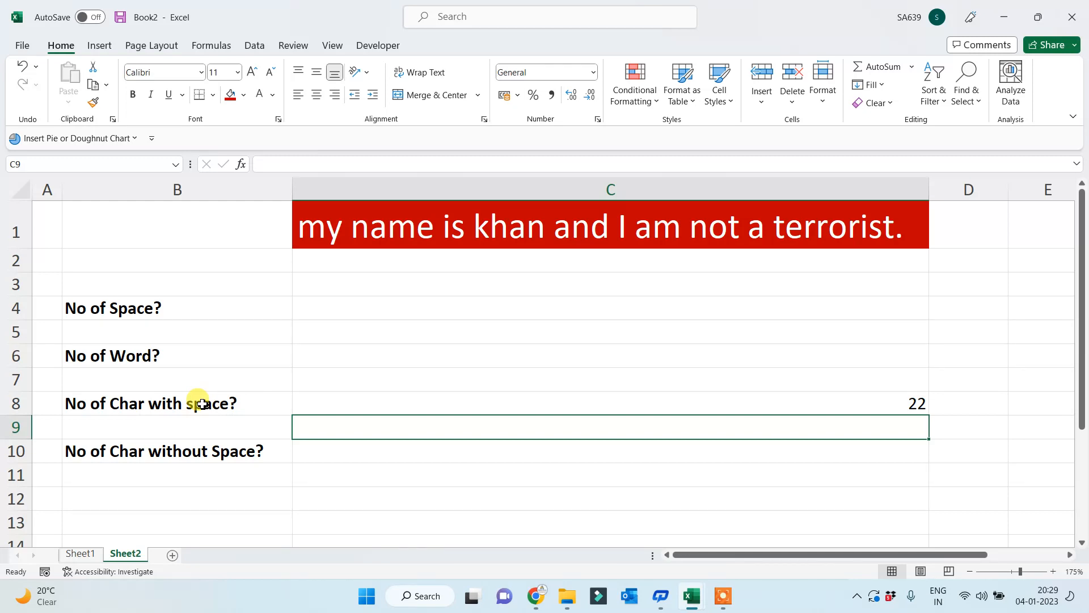
left_click(428, 400)
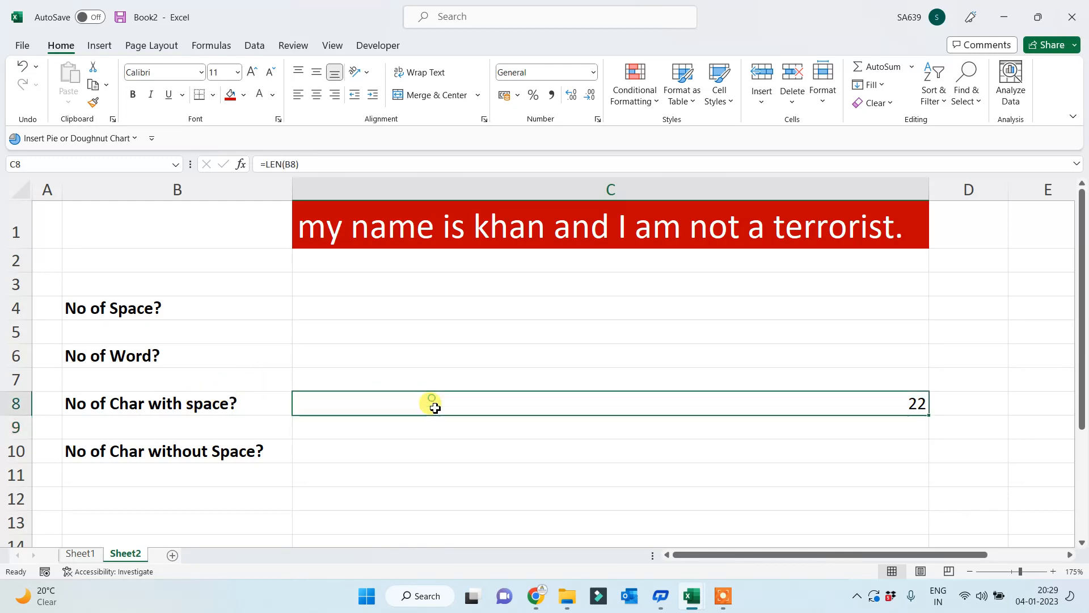
- Apply a light blue fill to C8, which holds the result 22
left_click(243, 95)
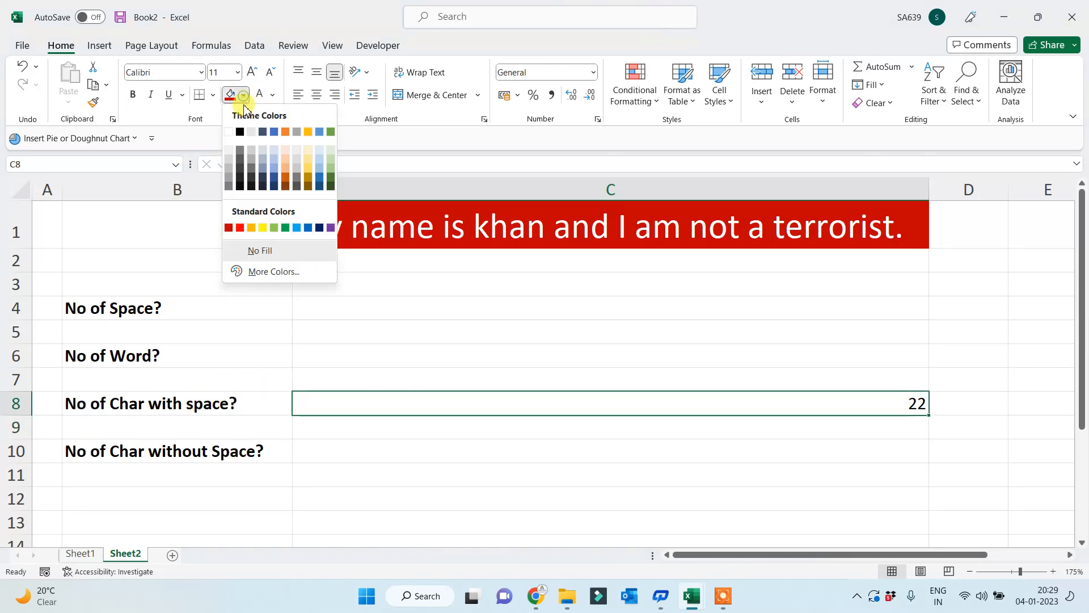
left_click(296, 227)
left_click(426, 455)
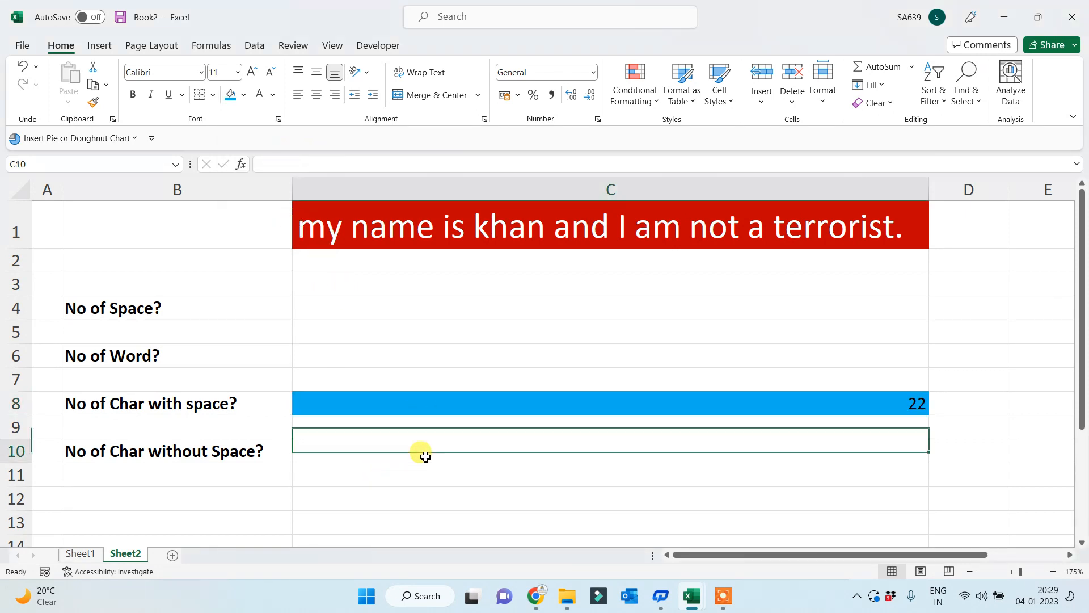
left_click(471, 397)
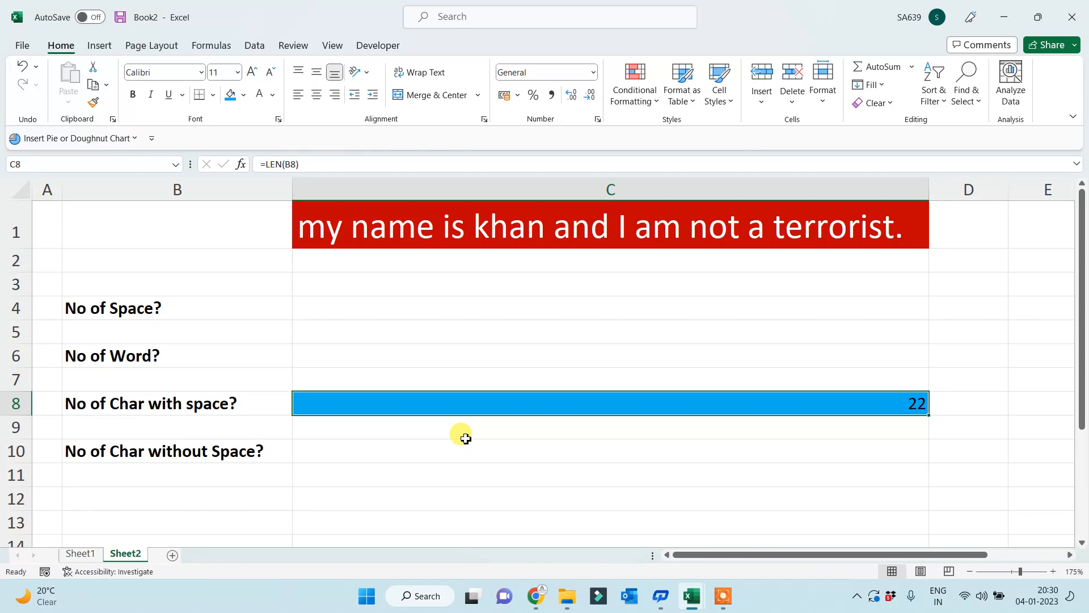
- Fill the 'No of Char with space?' label cell B8 yellow
left_click(93, 403)
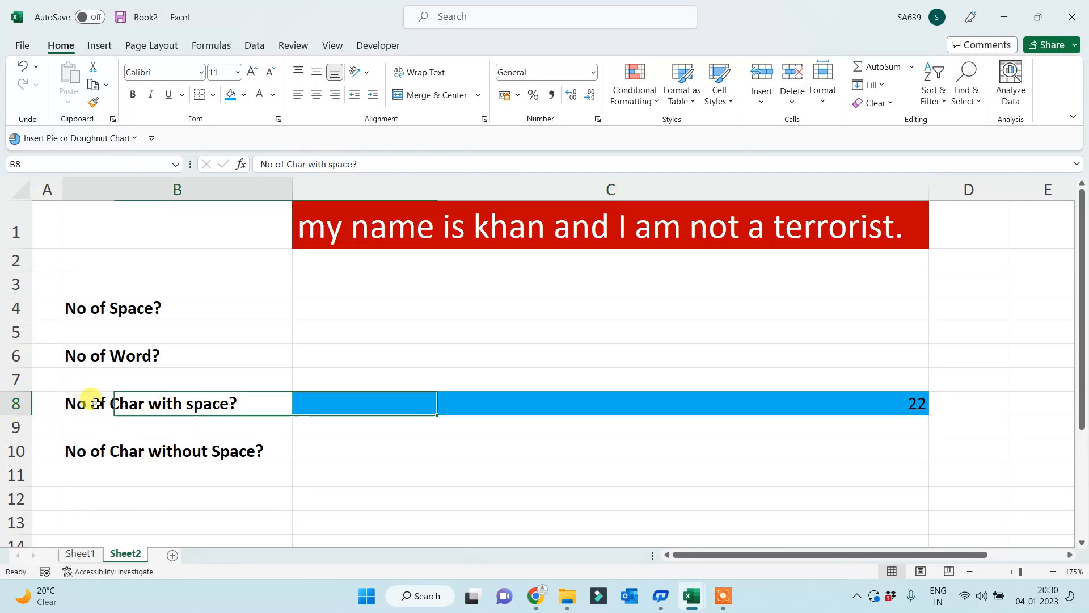
left_click(243, 94)
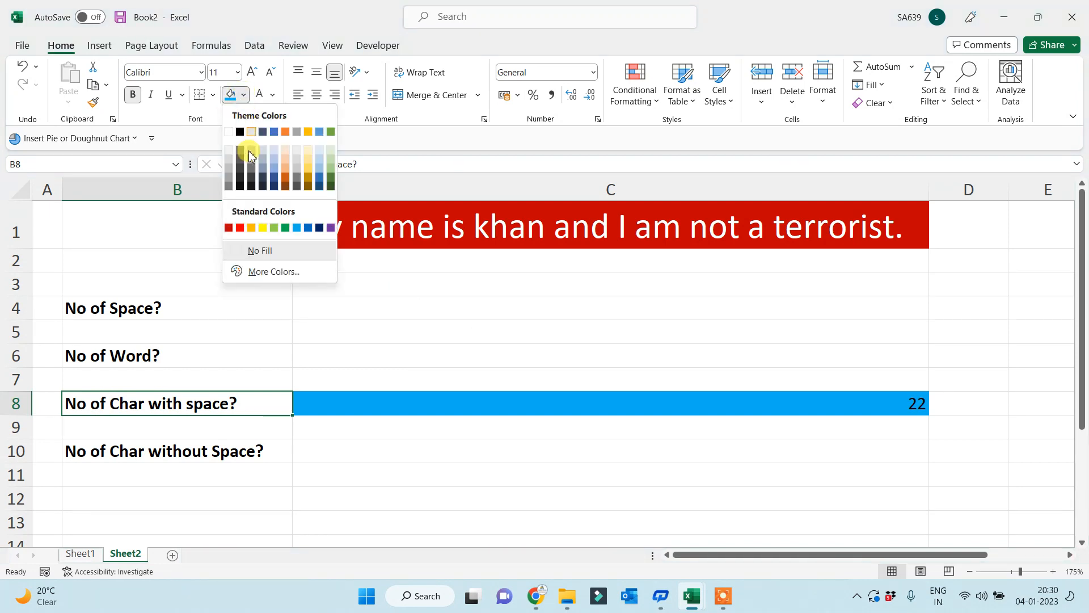
left_click(262, 227)
left_click(375, 459)
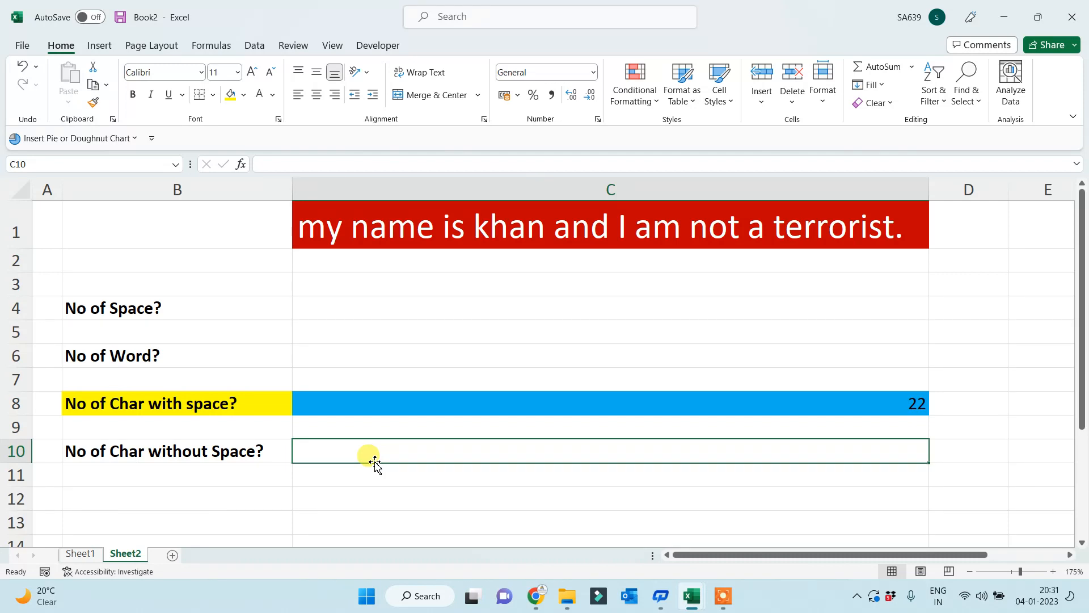
key("Up")
key("Up")
key("Up")
key("Up")
key("Up")
key("Up")
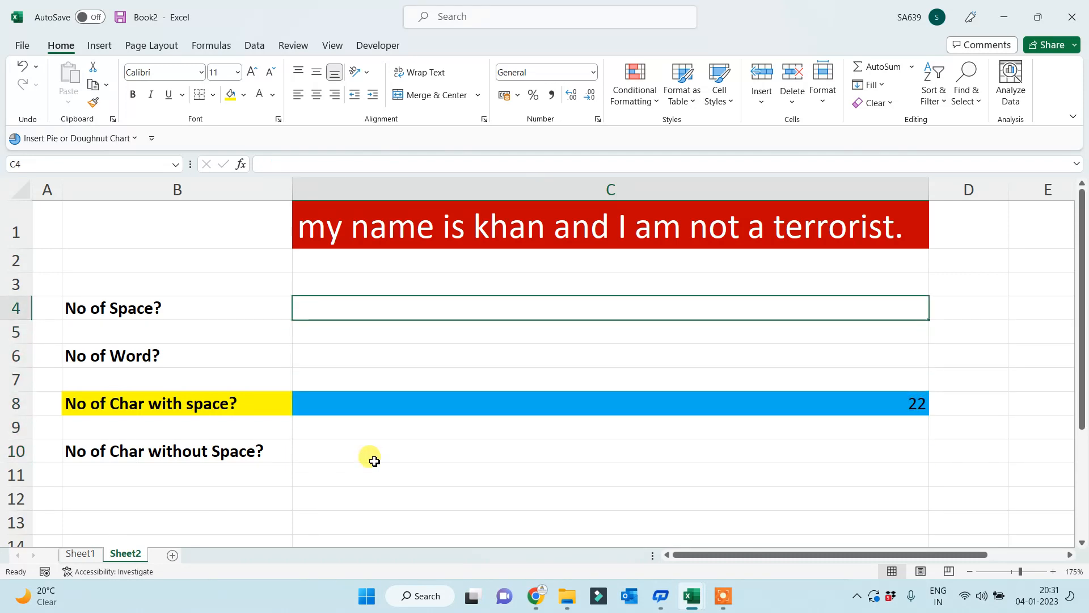
- Enter =FIND(" ",C1) in C4, returning 3, the position of the first space
type("=")
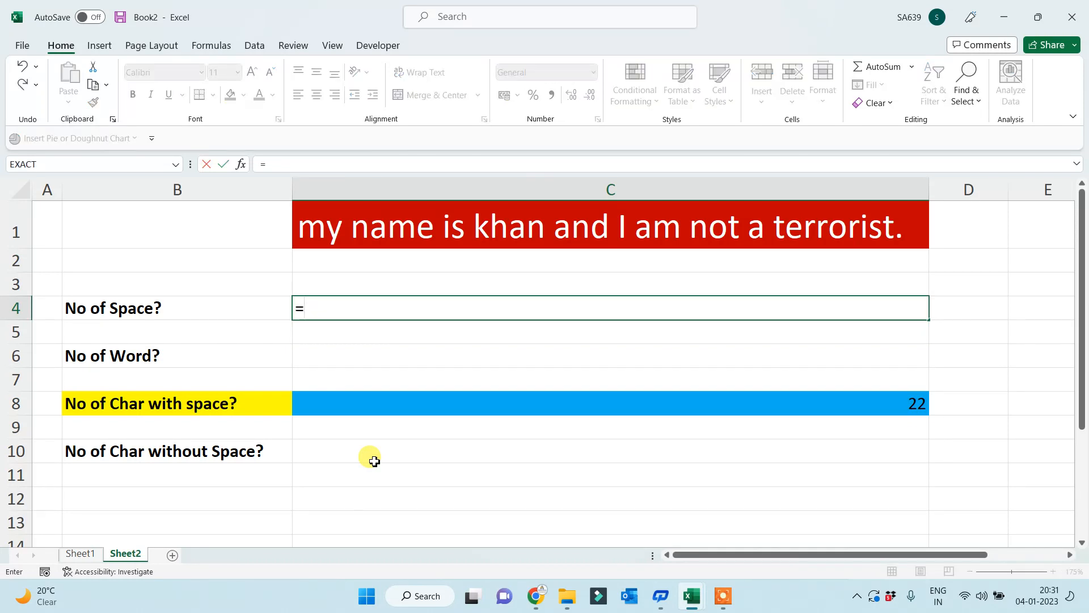
type("find(")
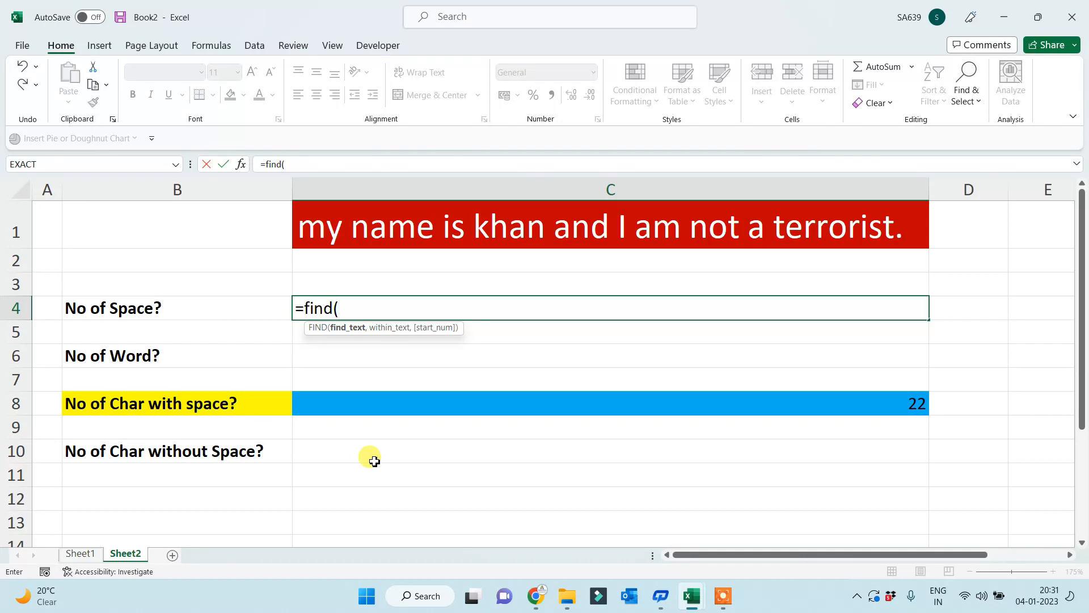
type("\"")
key("BackSpace")
type("\" \"")
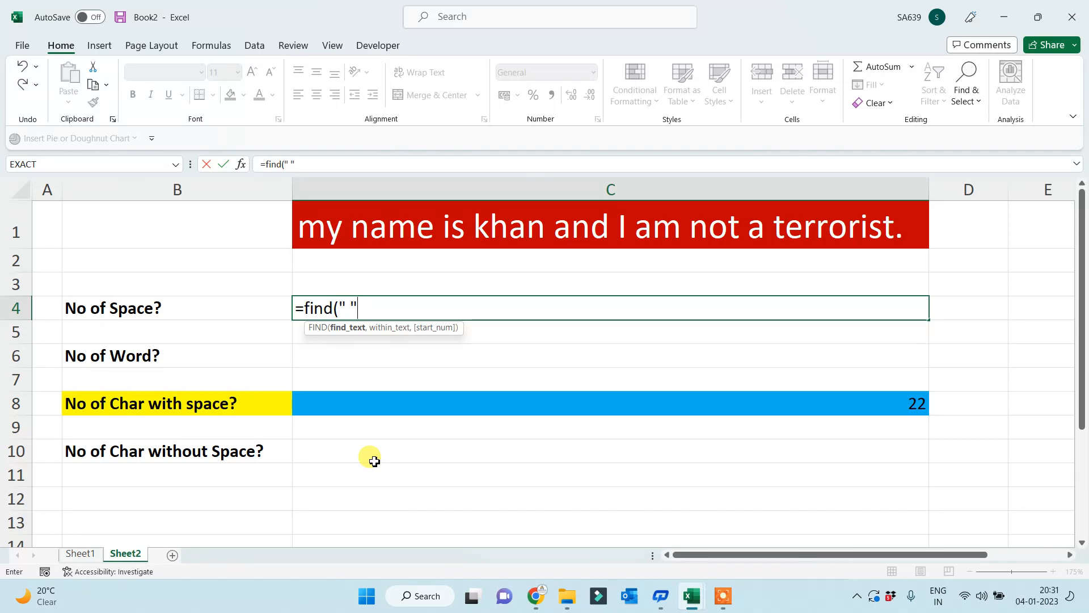
type(",")
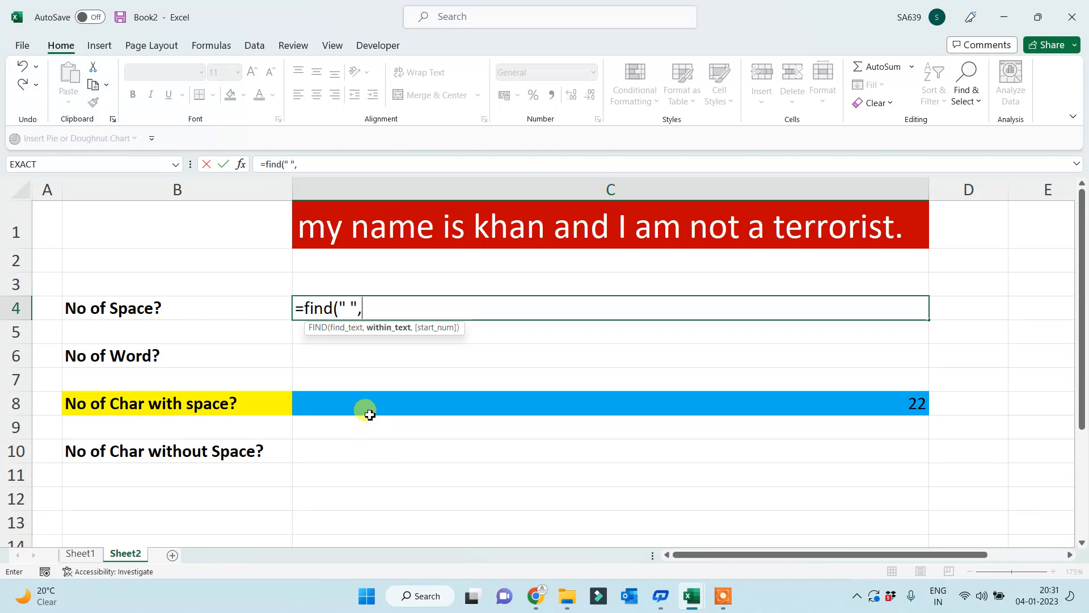
left_click(345, 239)
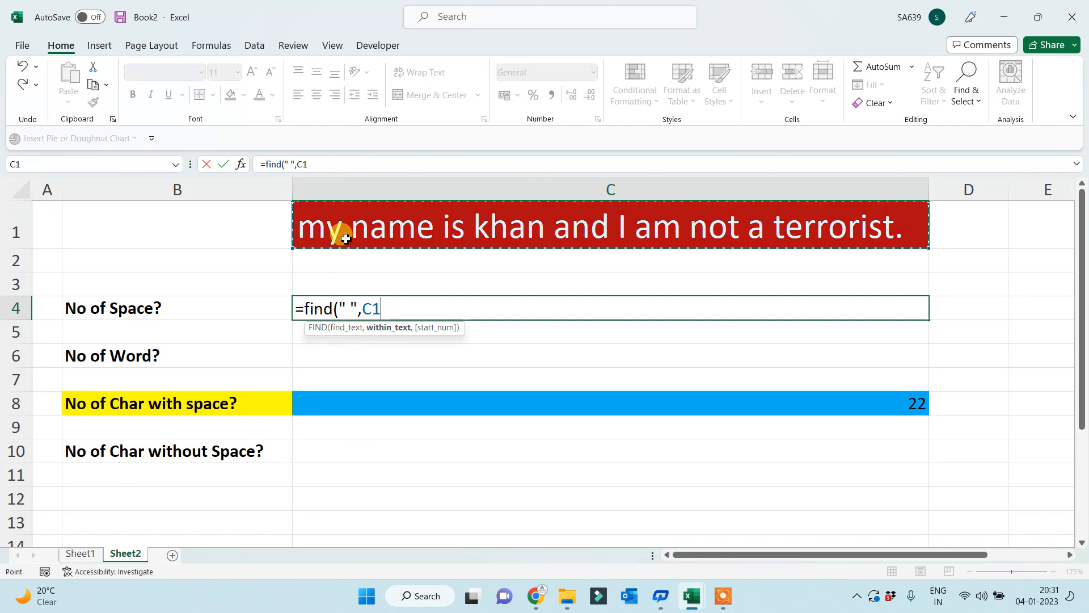
type(")")
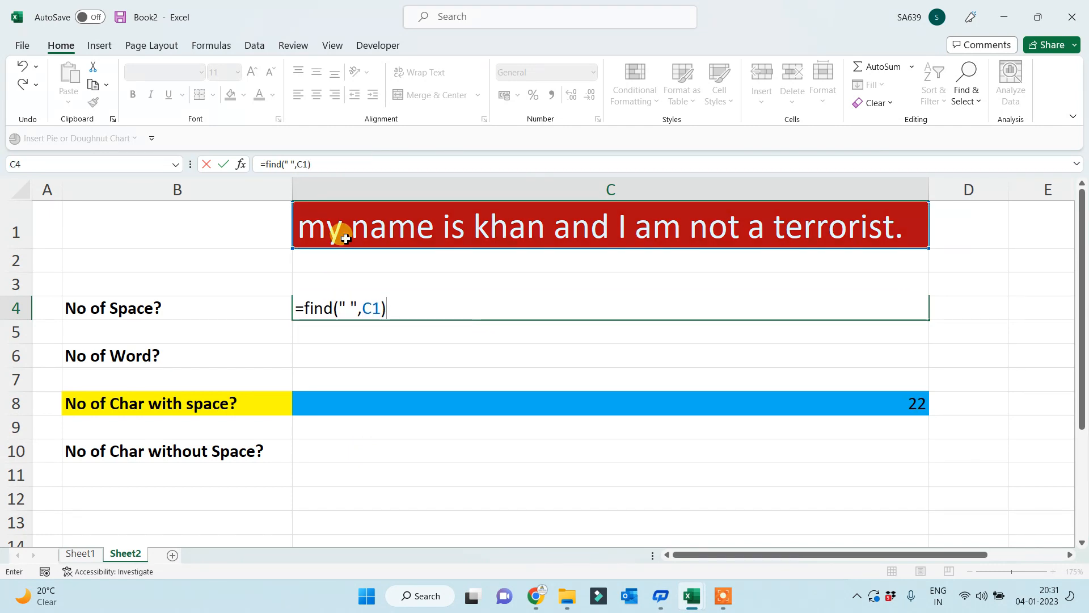
key("Return")
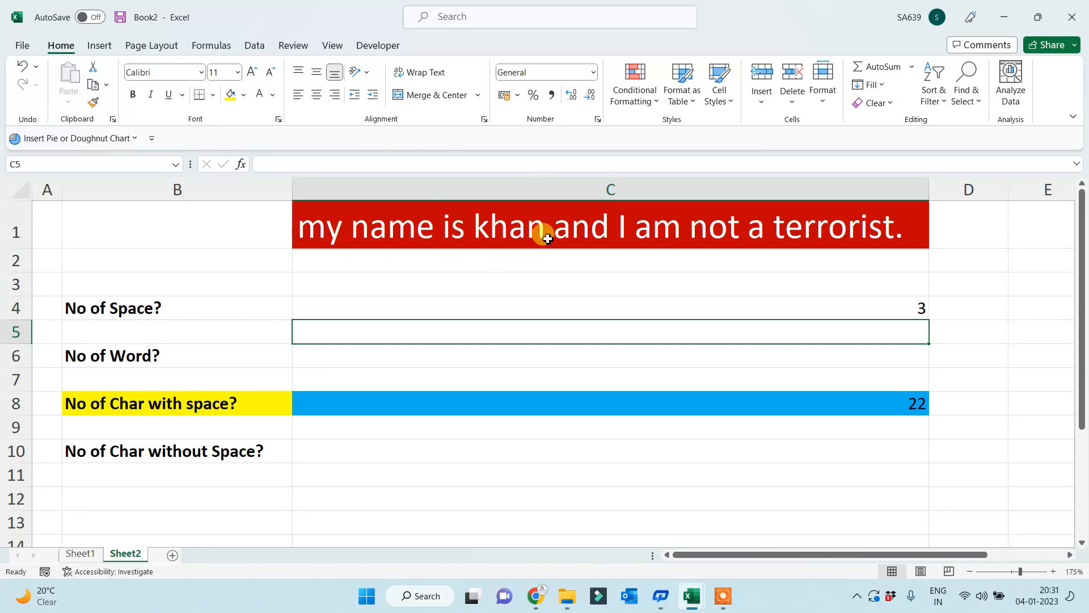
left_click(656, 304)
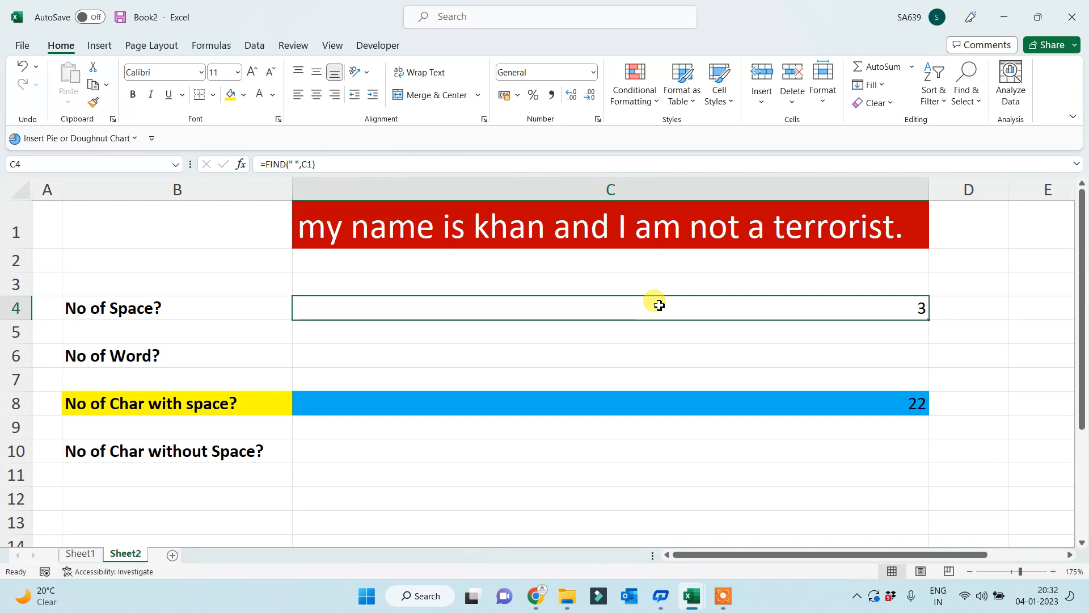
- Delete the FIND formula from C4
key("Delete")
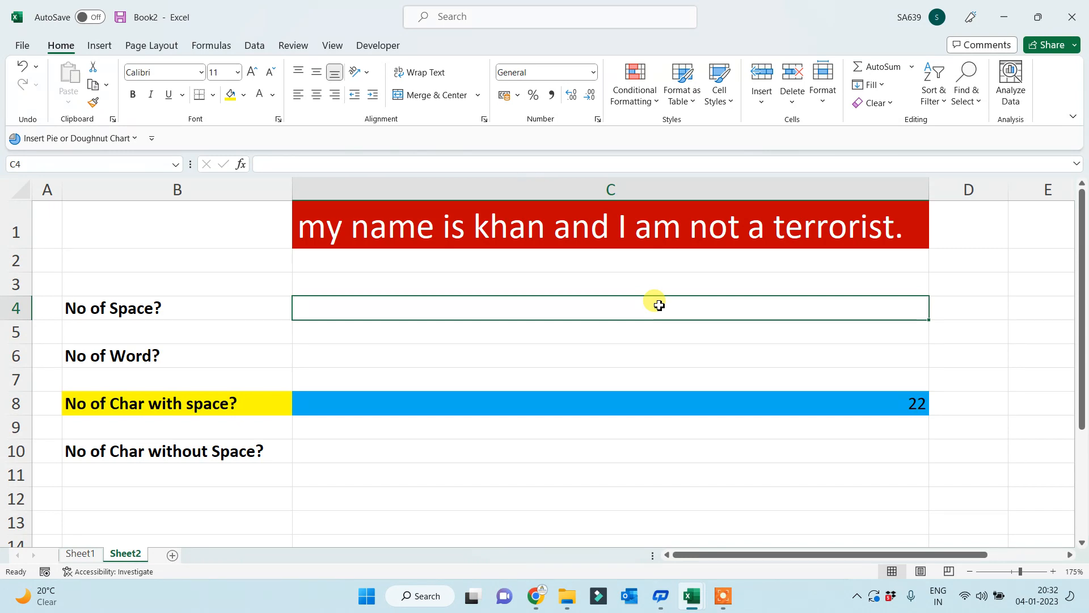
- Enter =LEN(C1) in C4 to count the sentence's characters, giving 41
double_click(658, 305)
type("=le")
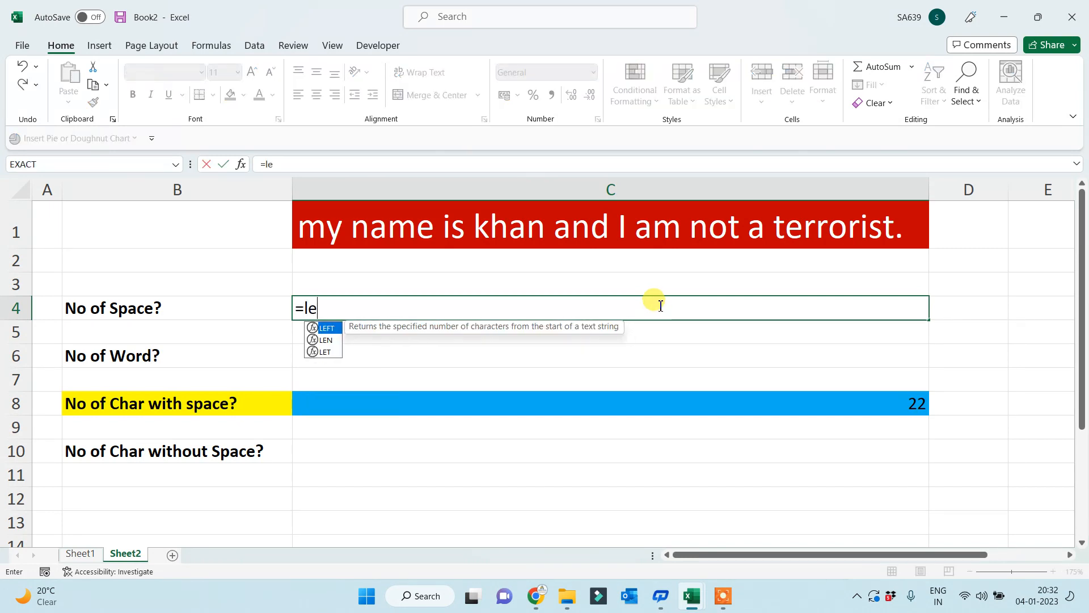
type("n(")
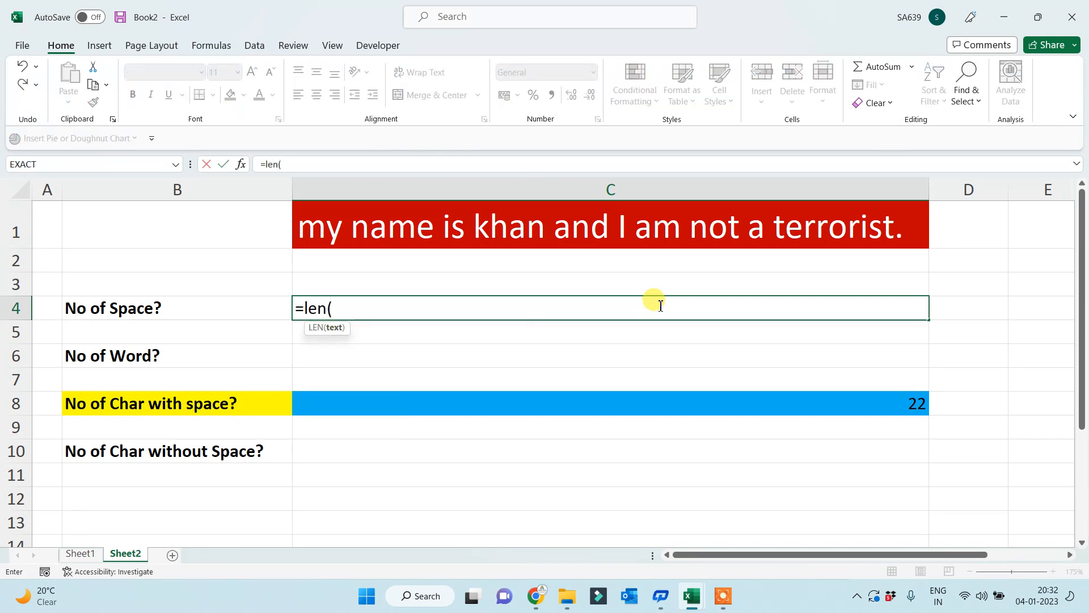
left_click(500, 232)
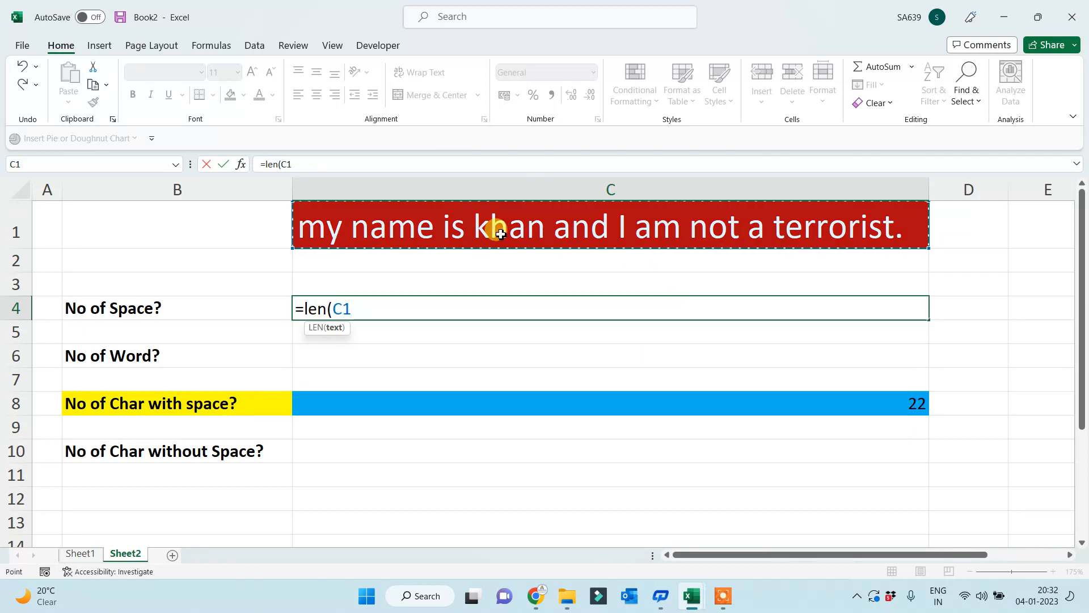
type(")")
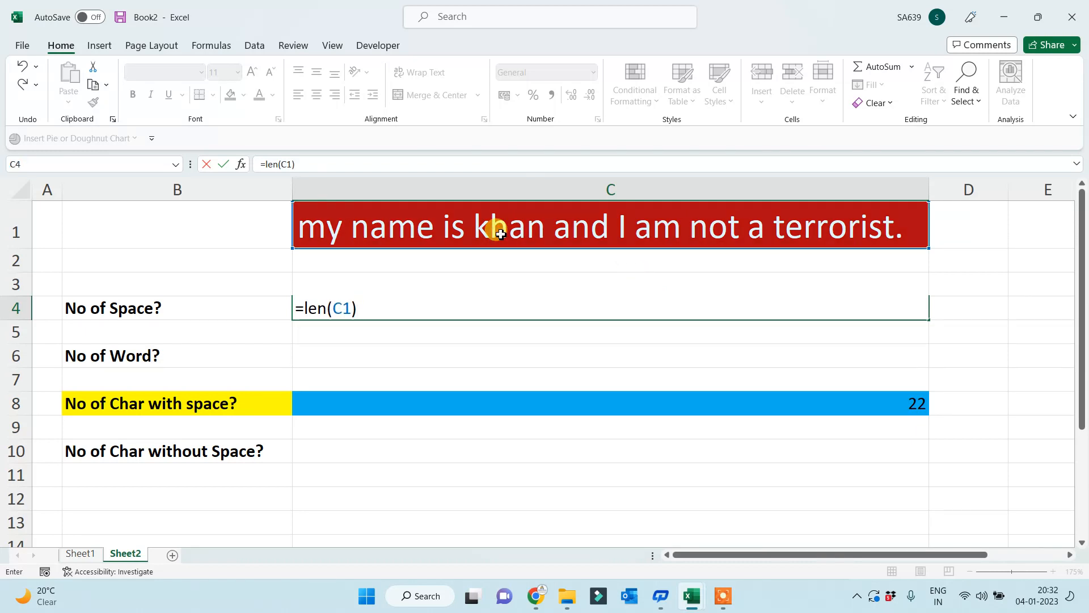
key("Return")
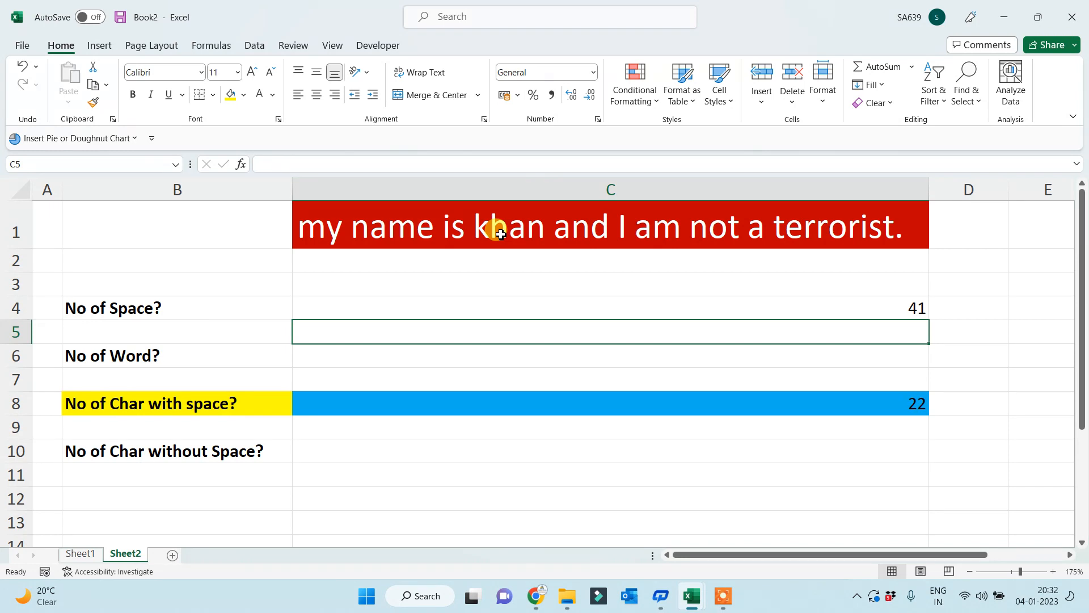
key("Up")
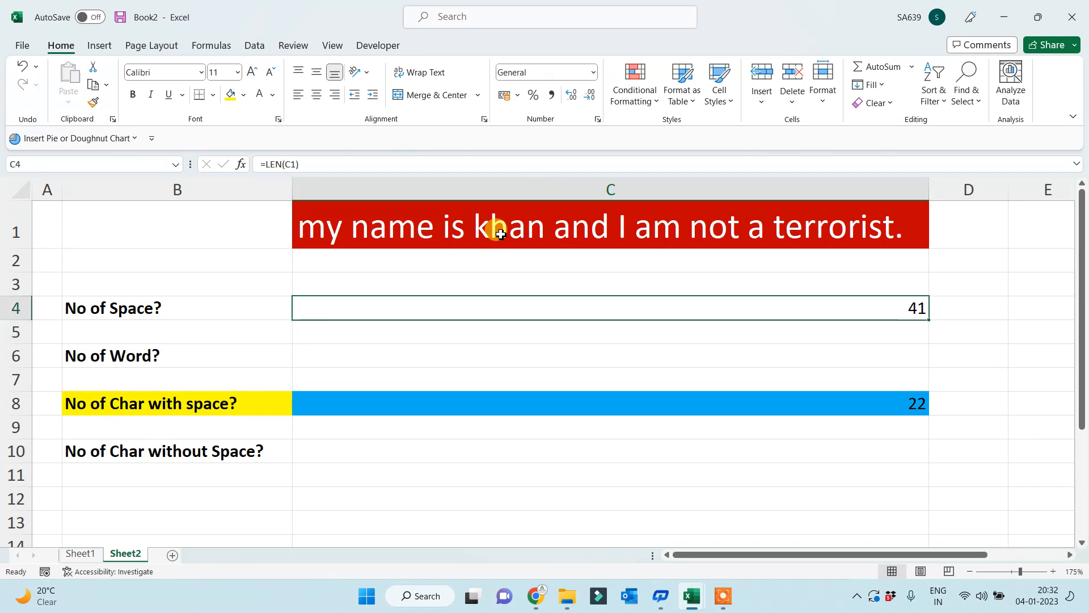
- Replace C8's formula with =LEN(C1) so it also shows 41
left_click(775, 406)
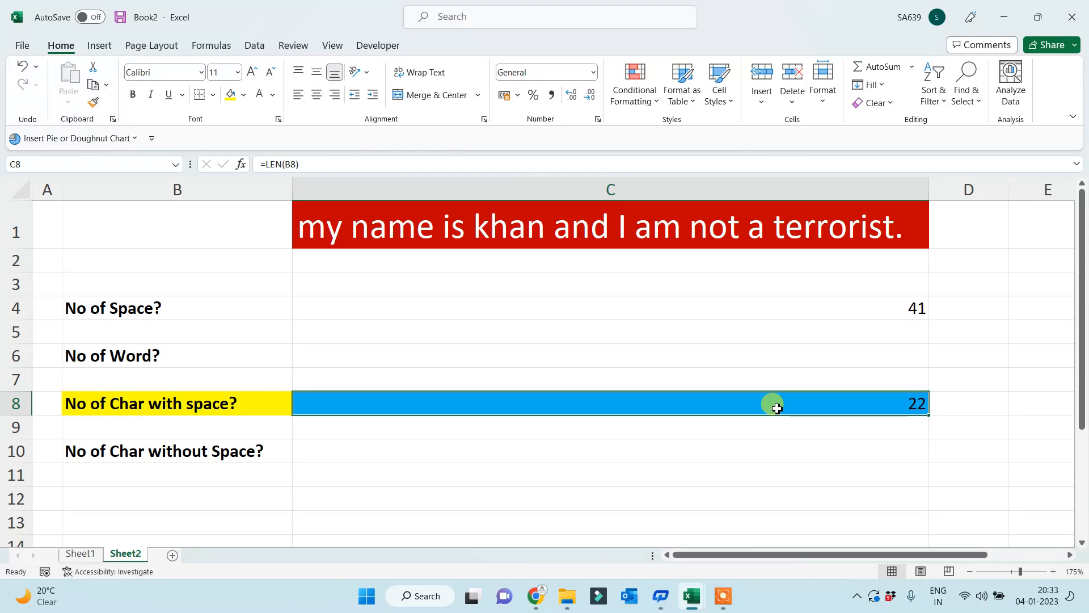
double_click(777, 407)
key("Escape")
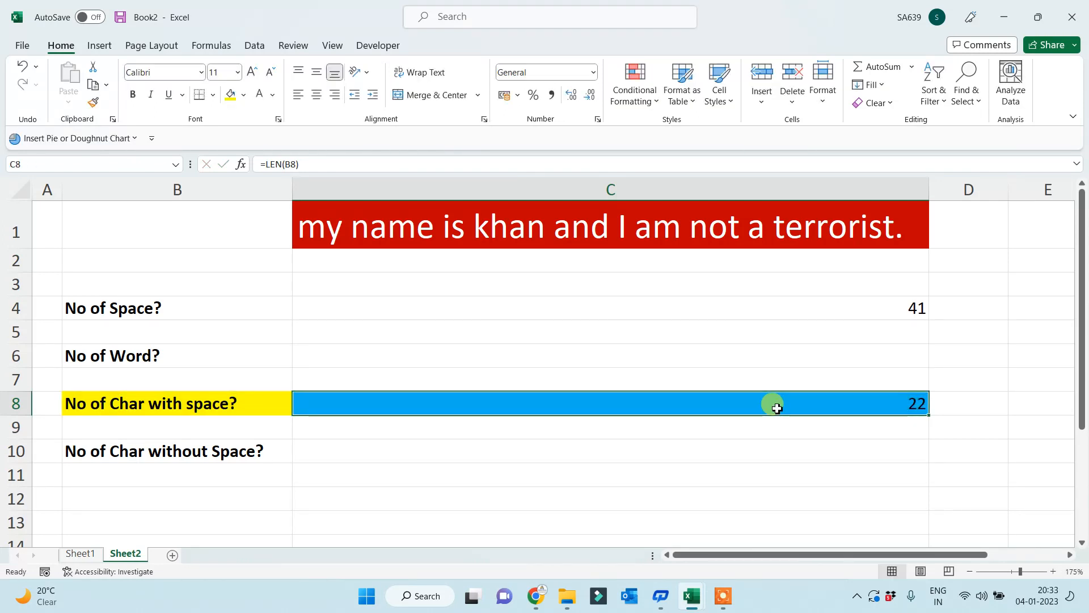
type("=len")
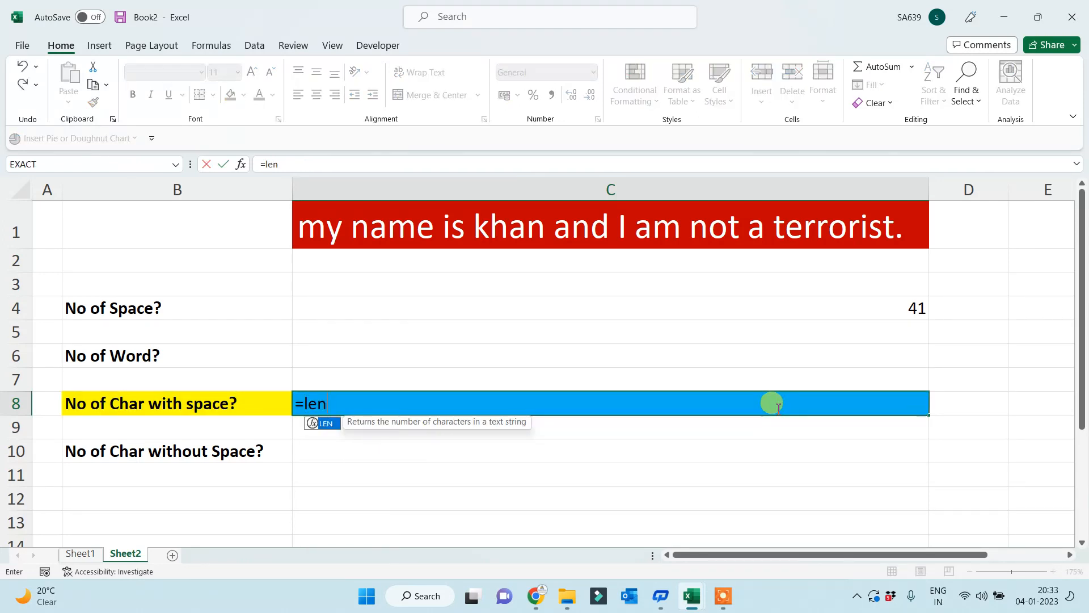
type("(")
left_click(695, 232)
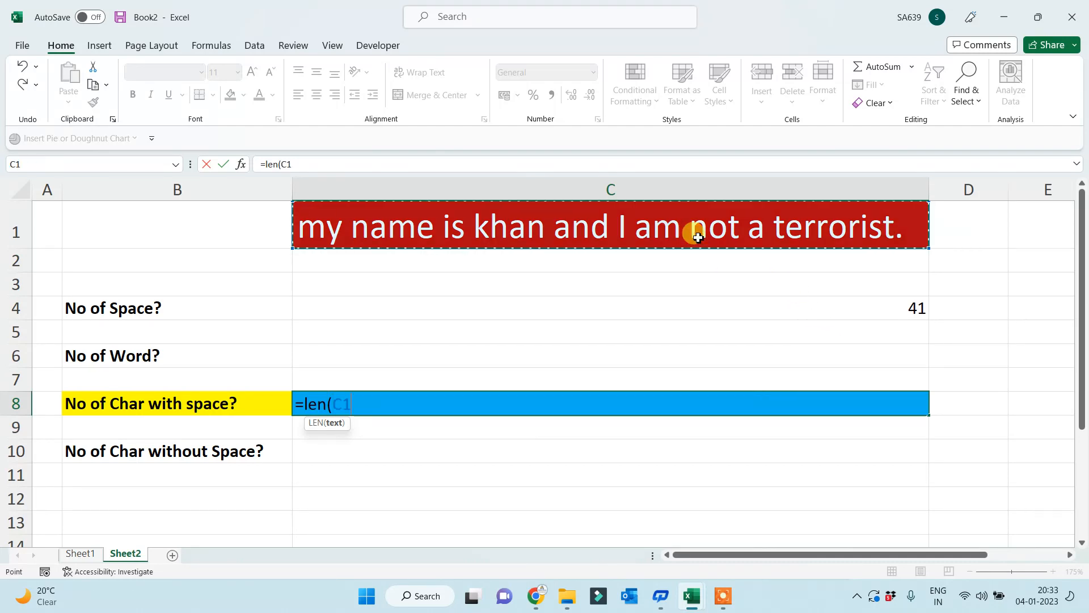
key("Return")
left_click(458, 399)
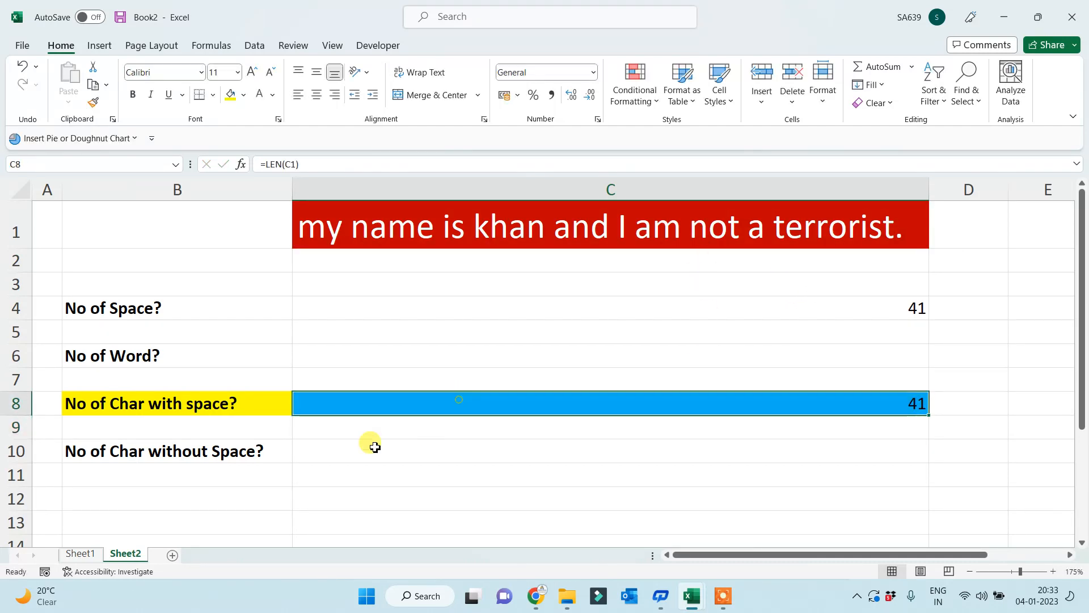
left_click_drag(120, 401, 530, 406)
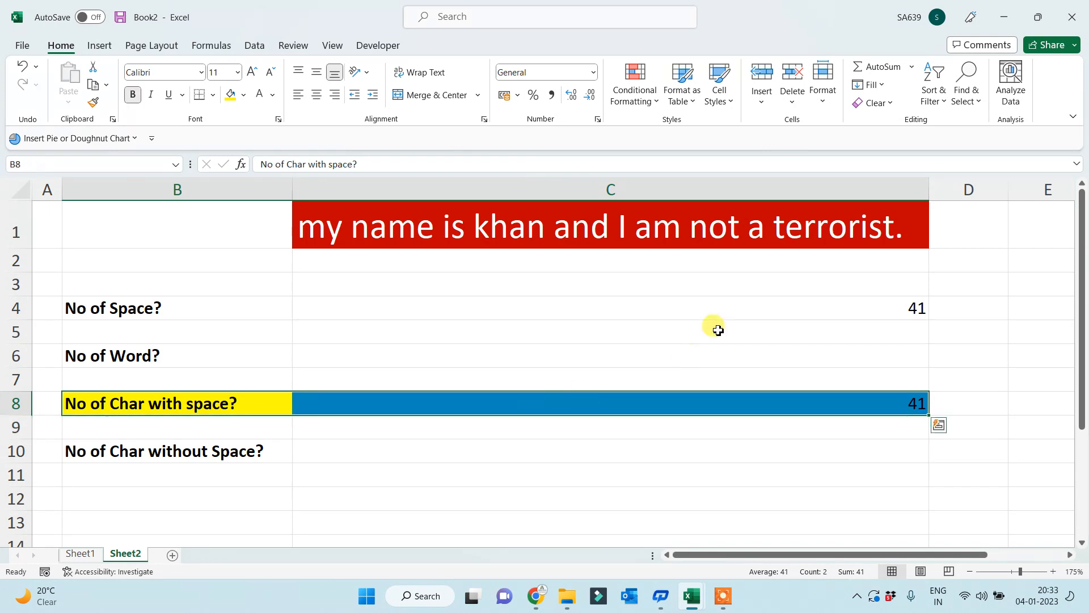
left_click(726, 304)
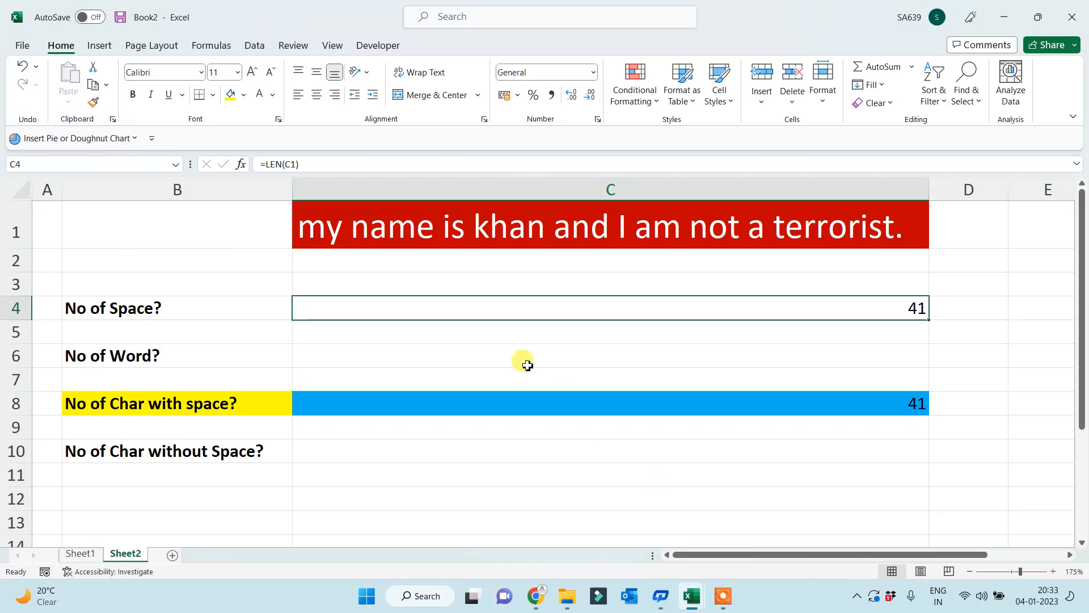
- Start a REPLACE formula in C6, then cancel it
left_click(518, 347)
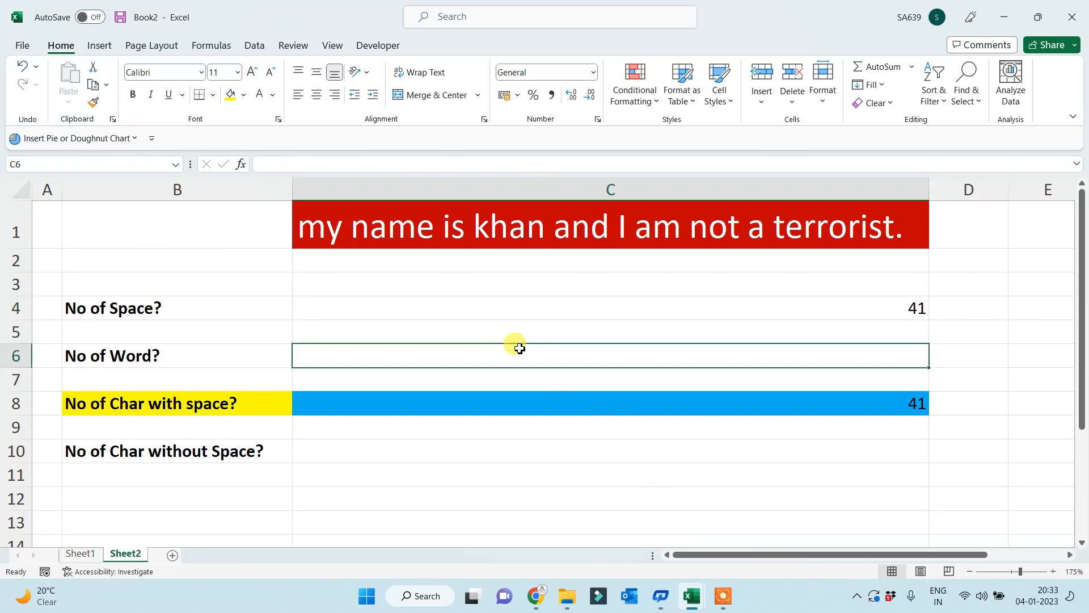
type("=replace")
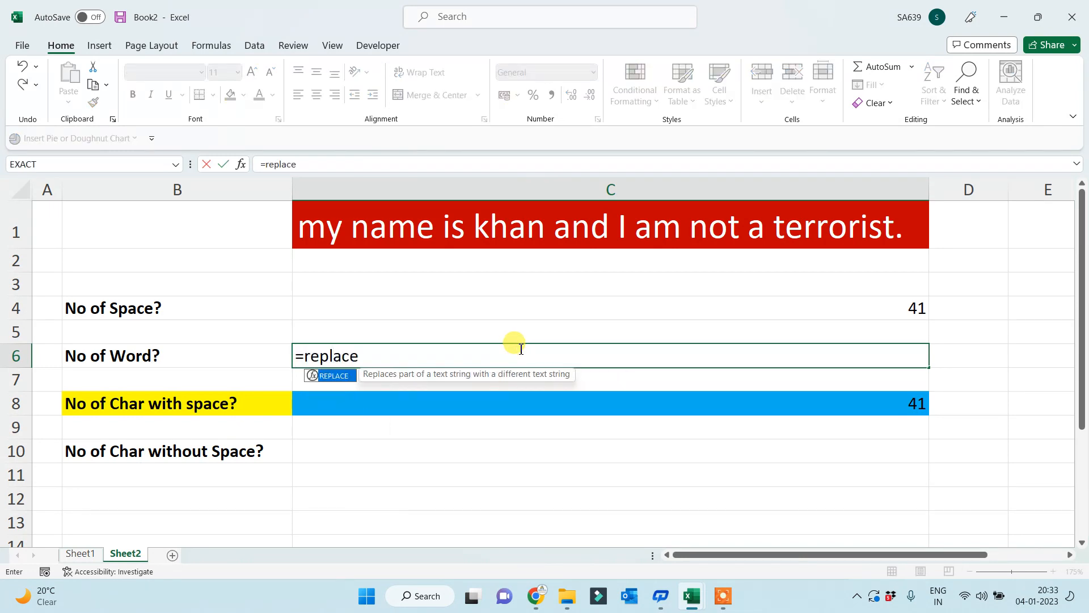
type("(")
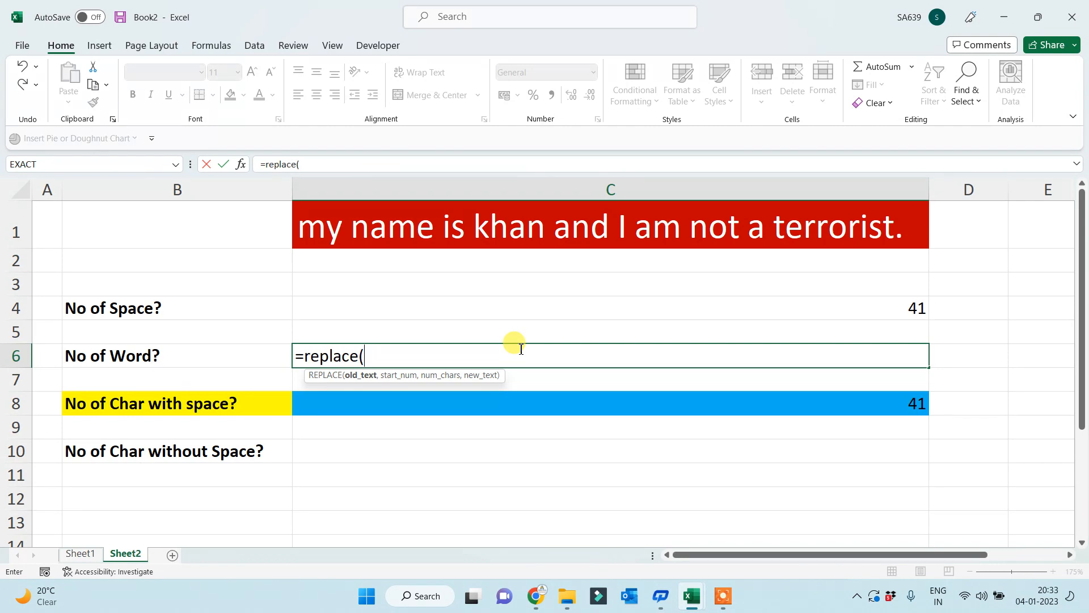
type("\" \",")
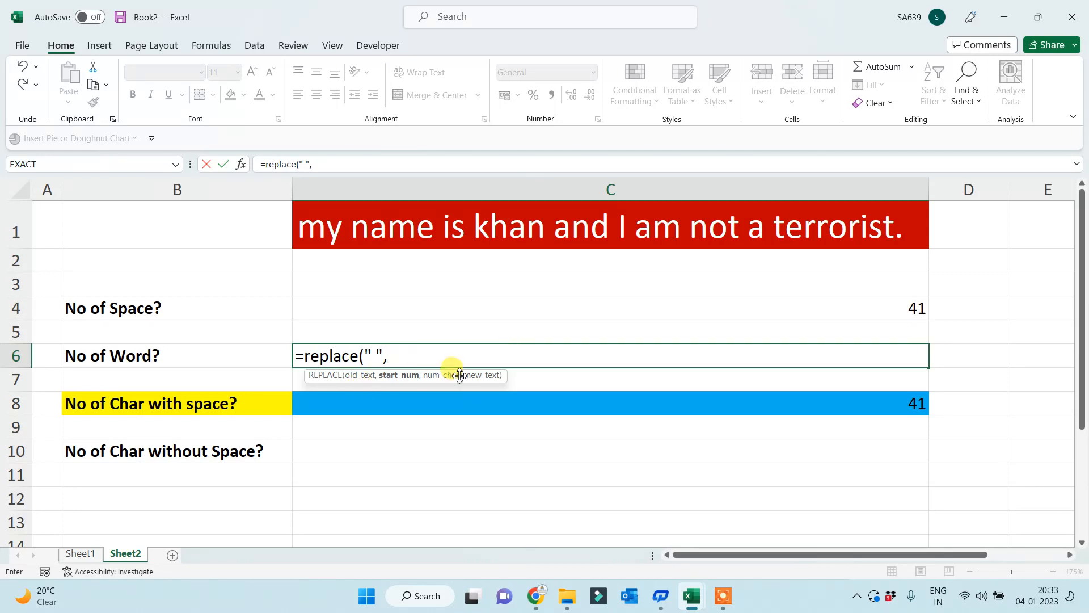
key("Escape")
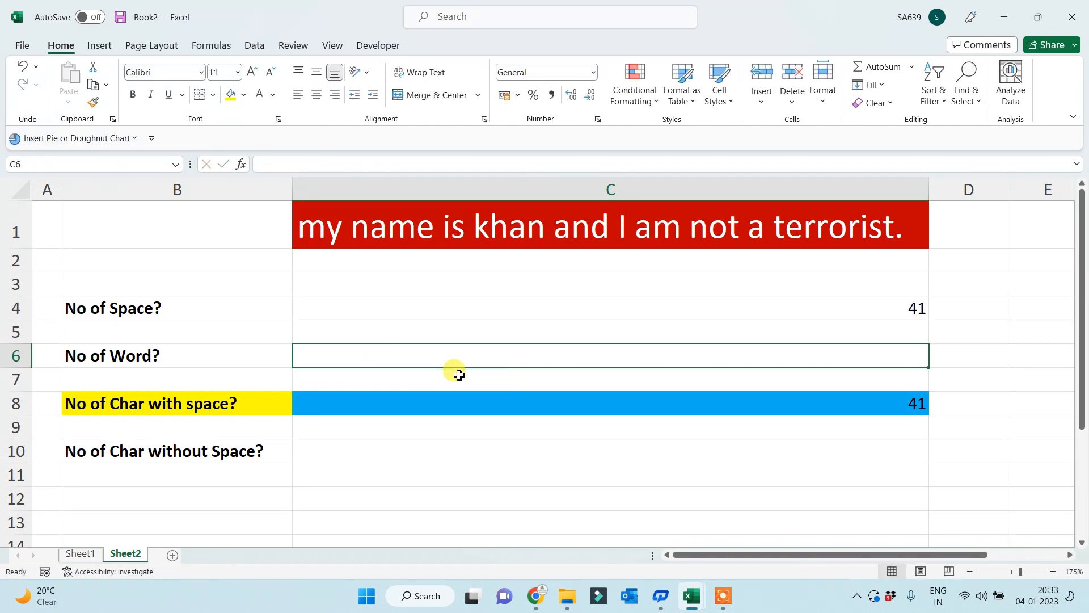
- Clear C4's LEN formula and abandon the new =subs entry, leaving C4 empty
left_click(675, 315)
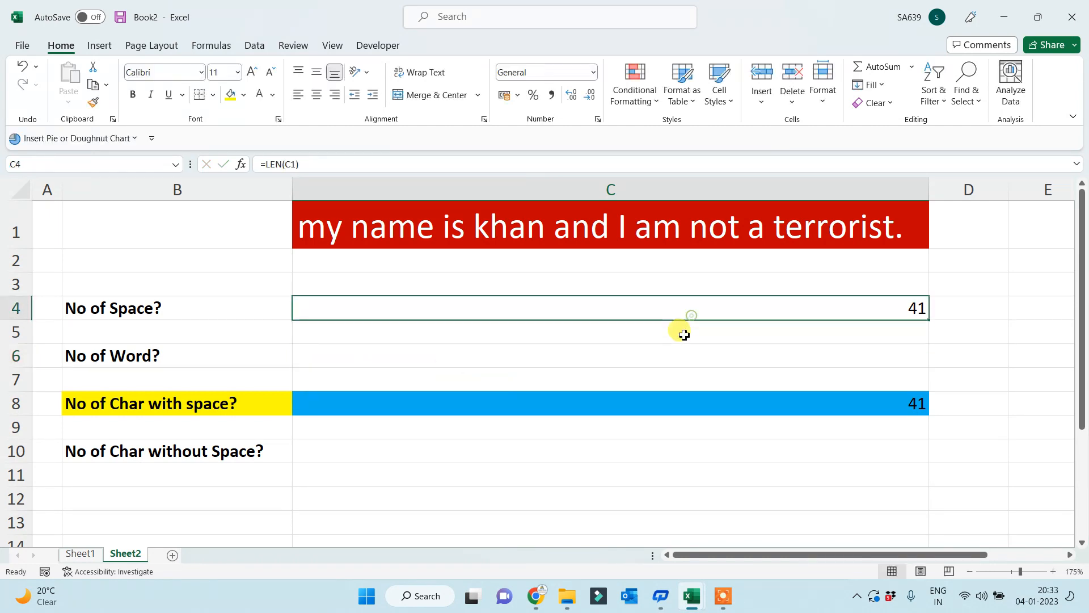
key("Delete")
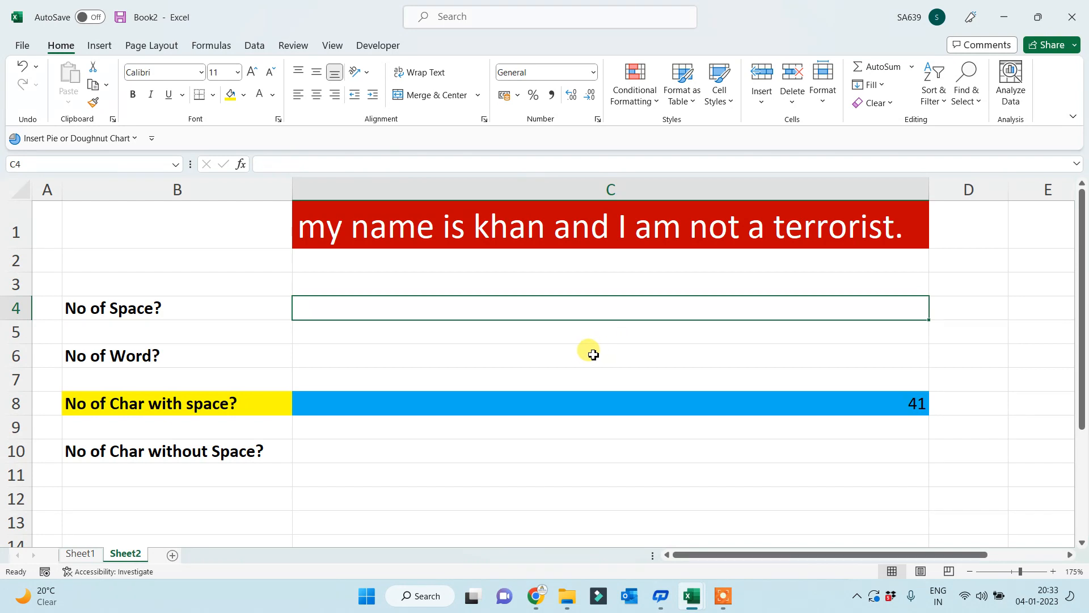
type("=")
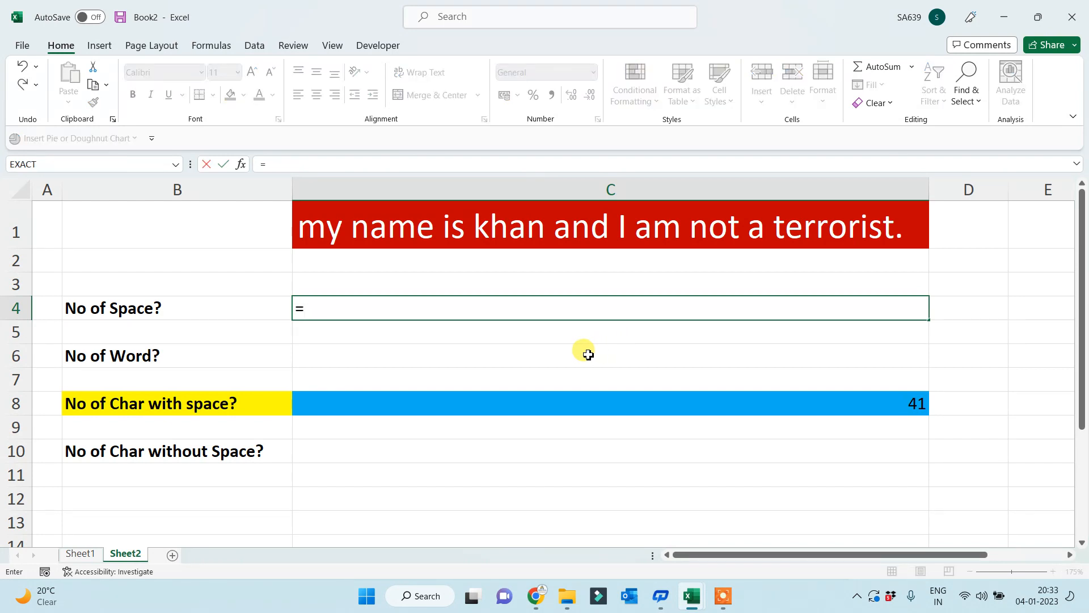
type("subs")
key("Escape")
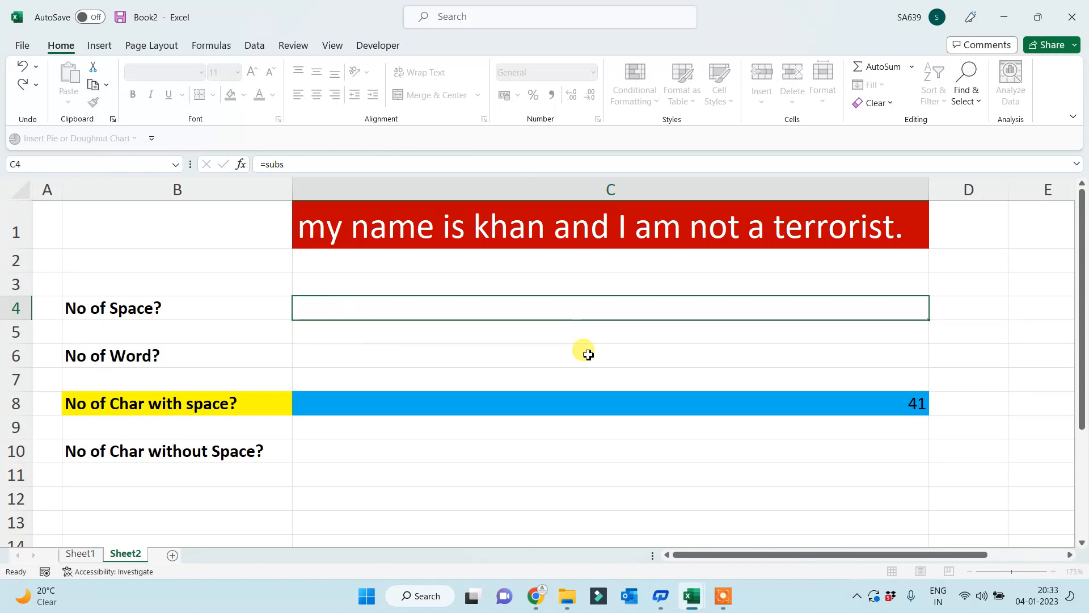
- Enter =SUBSTITUTE(C1," ","") in C10 to strip the sentence's spaces
left_click(352, 451)
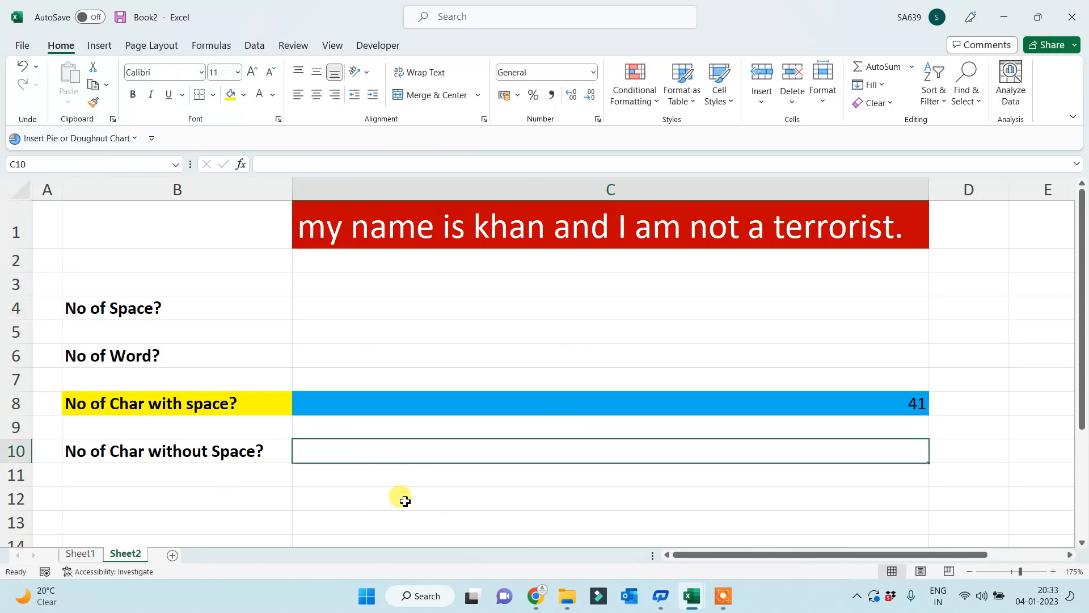
type("=subs")
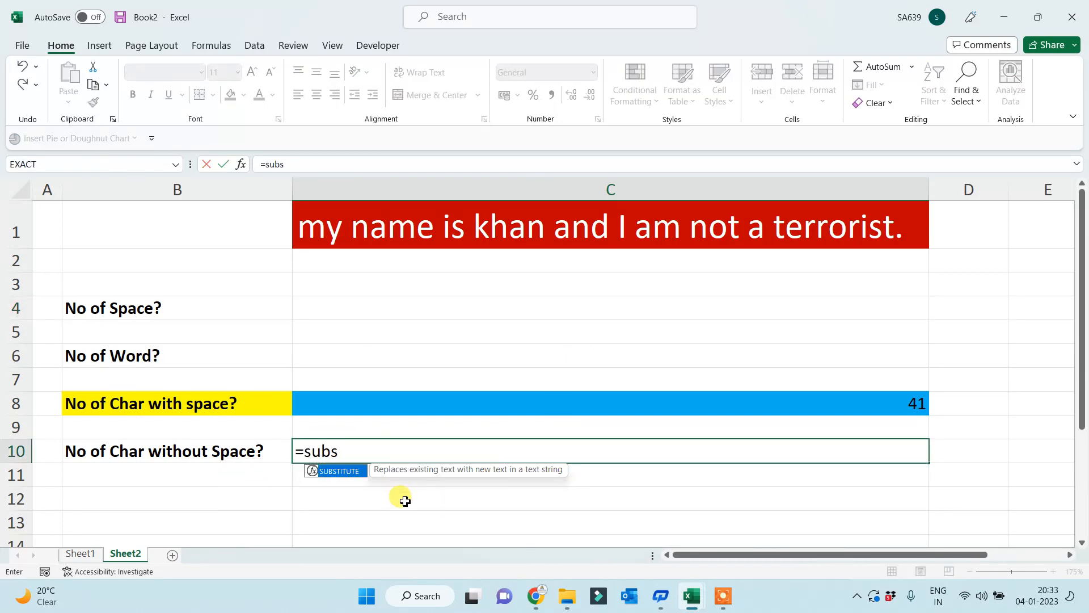
key("Tab")
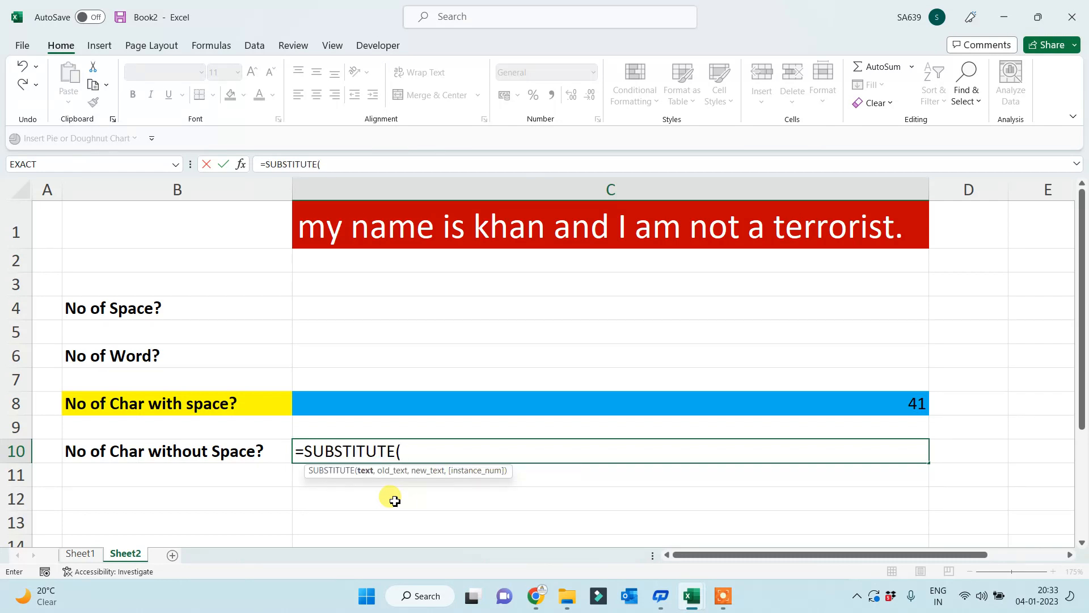
left_click(409, 238)
type(",")
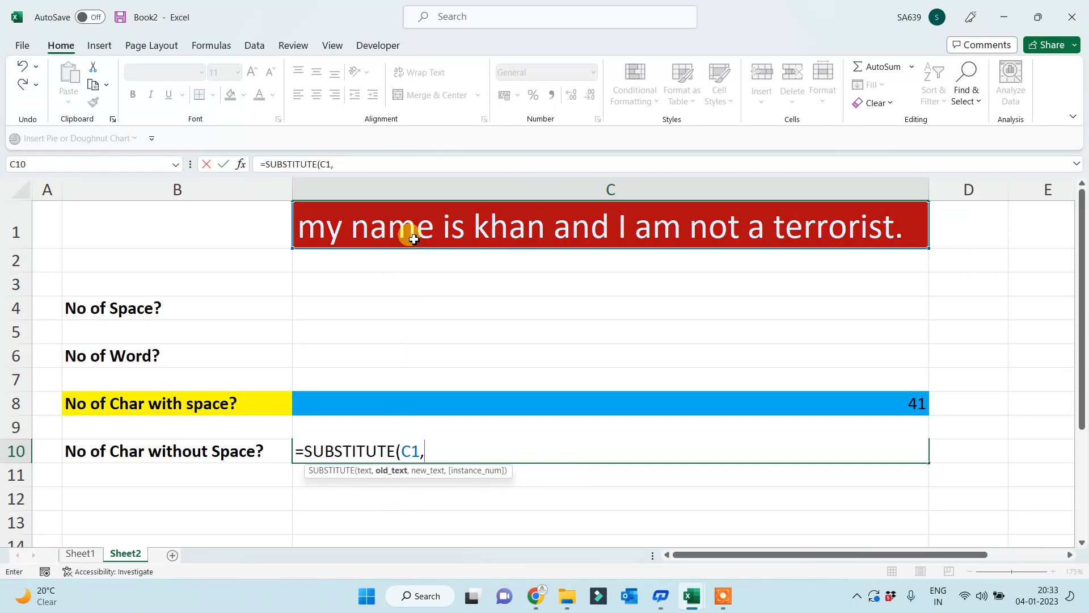
type("\" \",\"\")")
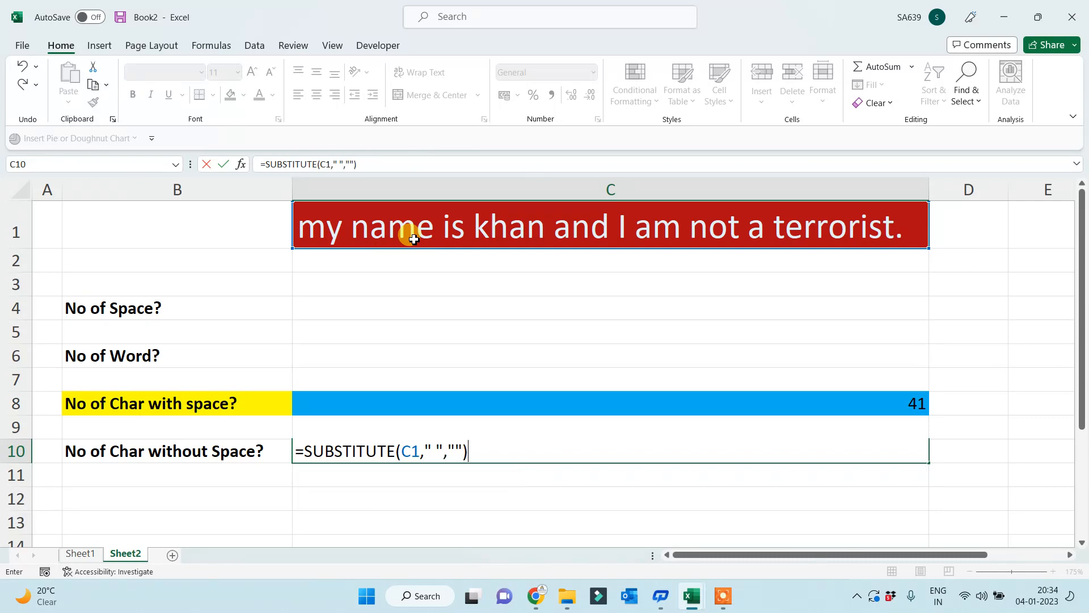
key("Return")
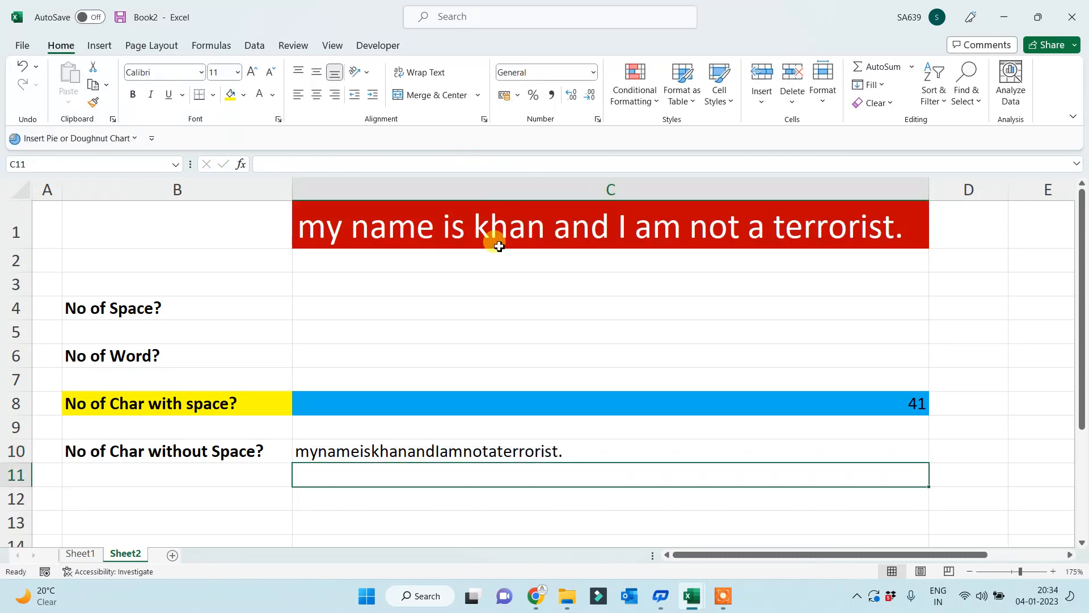
- Wrap C10's formula as =LEN(SUBSTITUTE(C1," ","")) so it shows 32
left_click(452, 452)
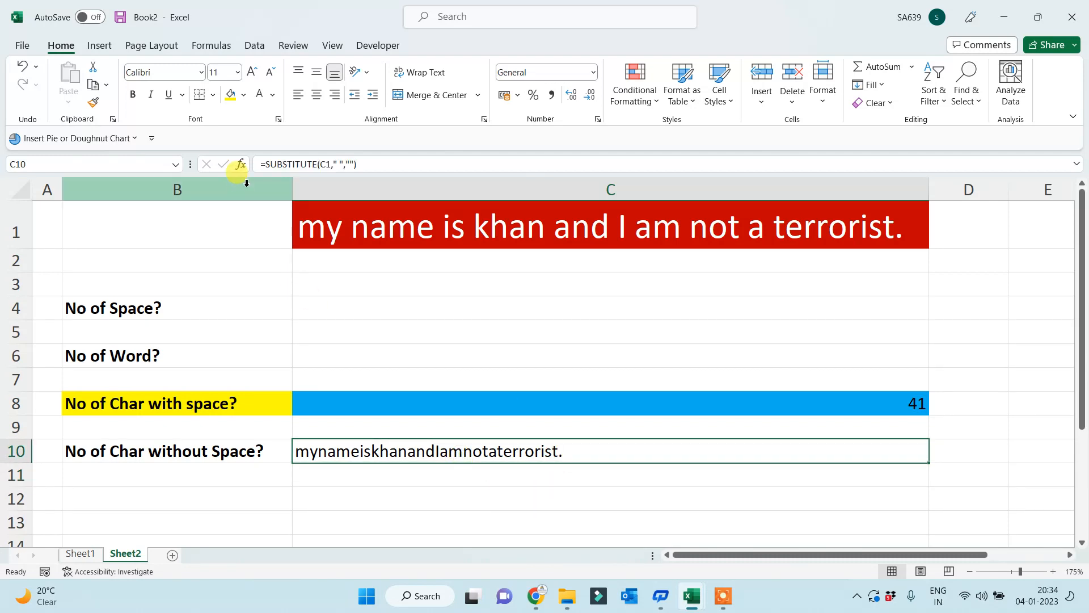
left_click(270, 163)
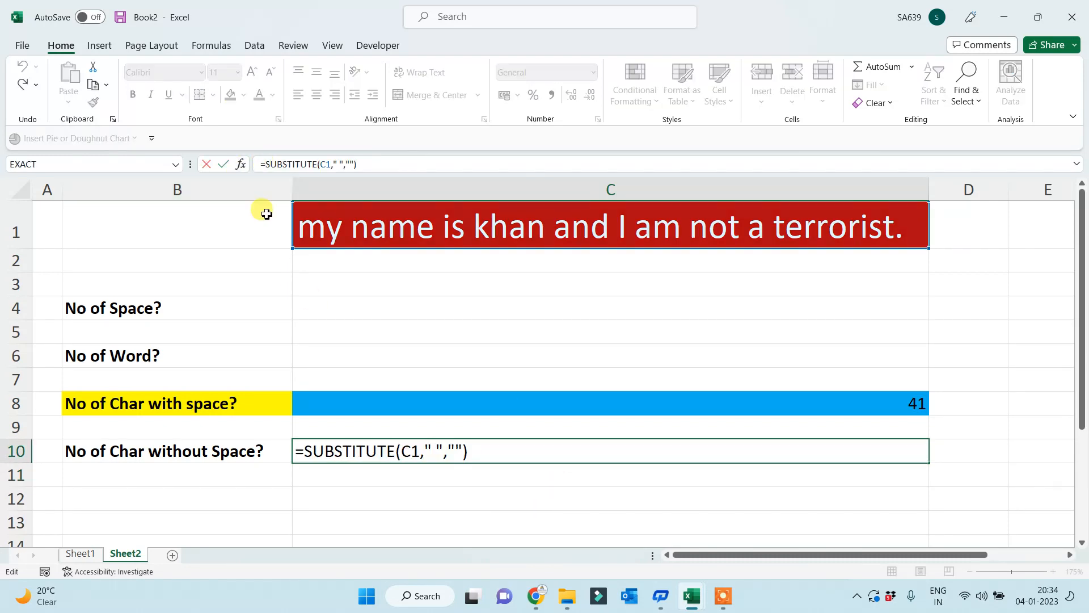
type("len(")
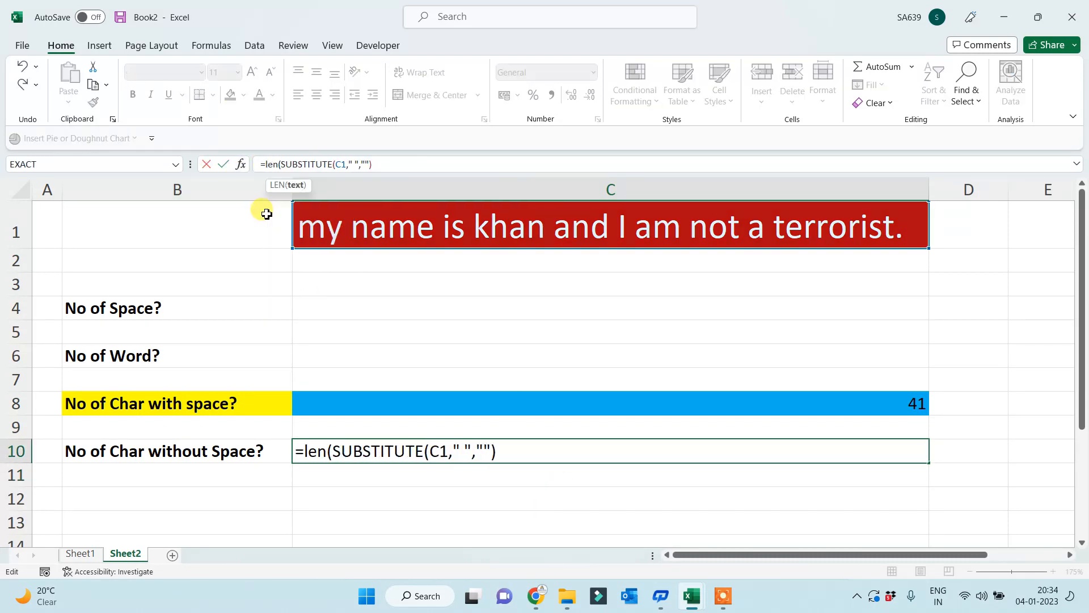
left_click(384, 164)
type(")")
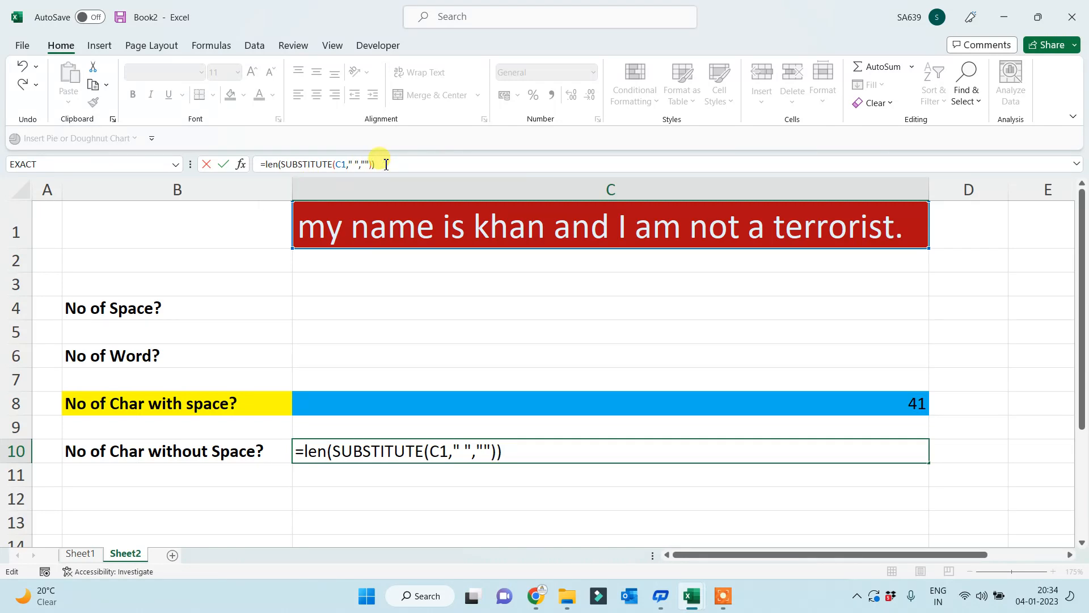
key("Return")
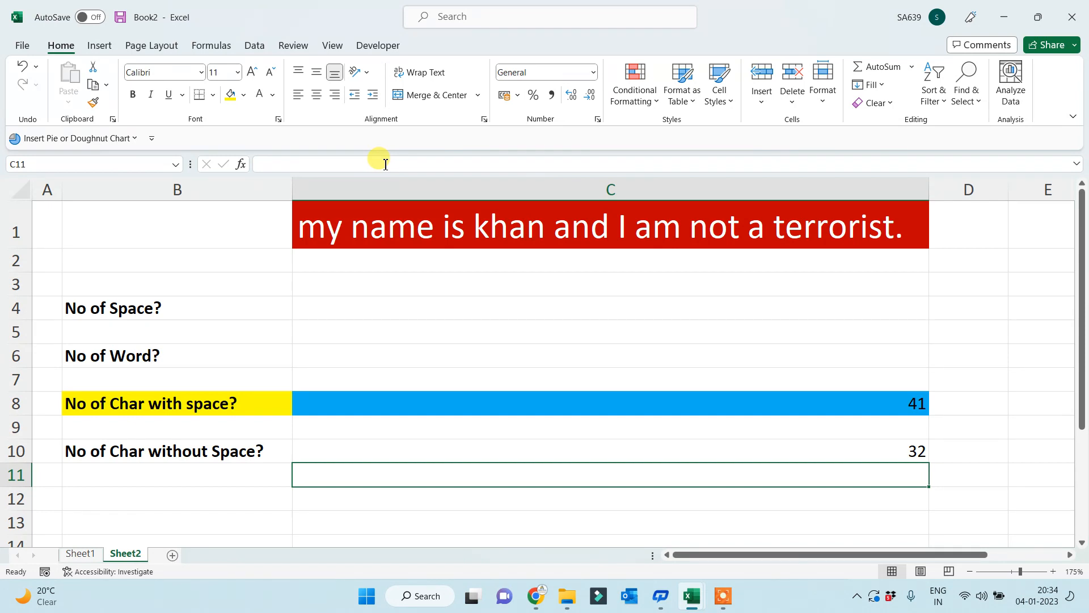
- Enter =C8-C10 in C4 to show 9 spaces, and fill C4 yellow
left_click(800, 311)
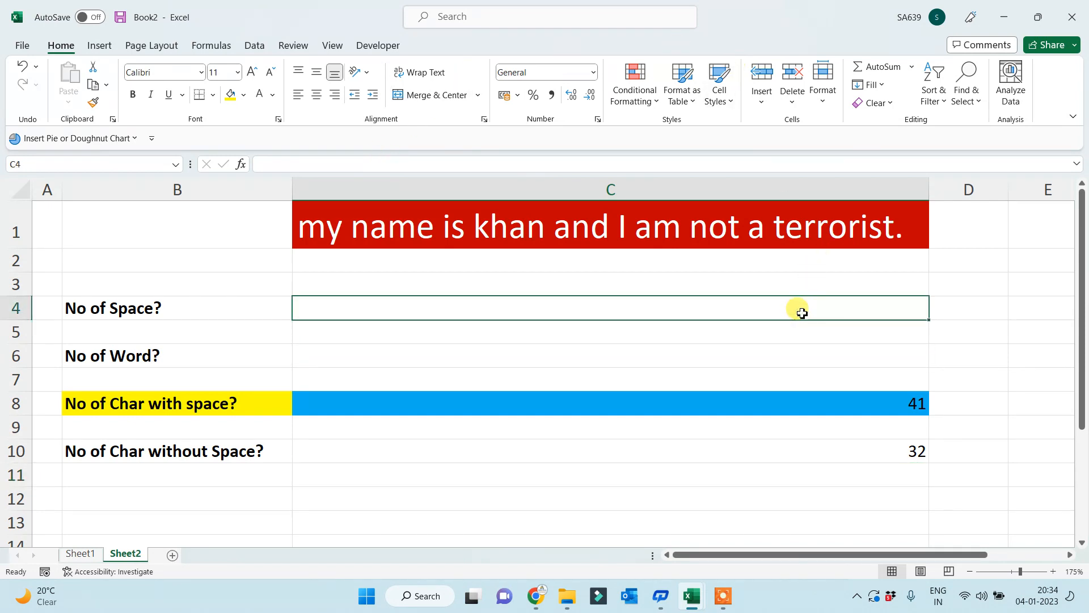
type("=")
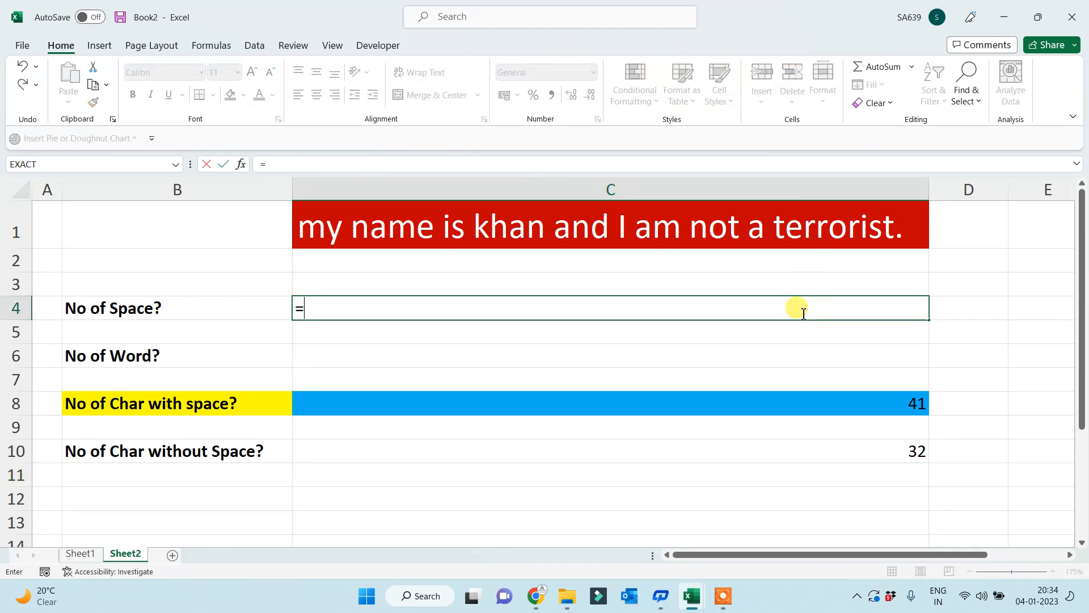
left_click(872, 403)
type("-")
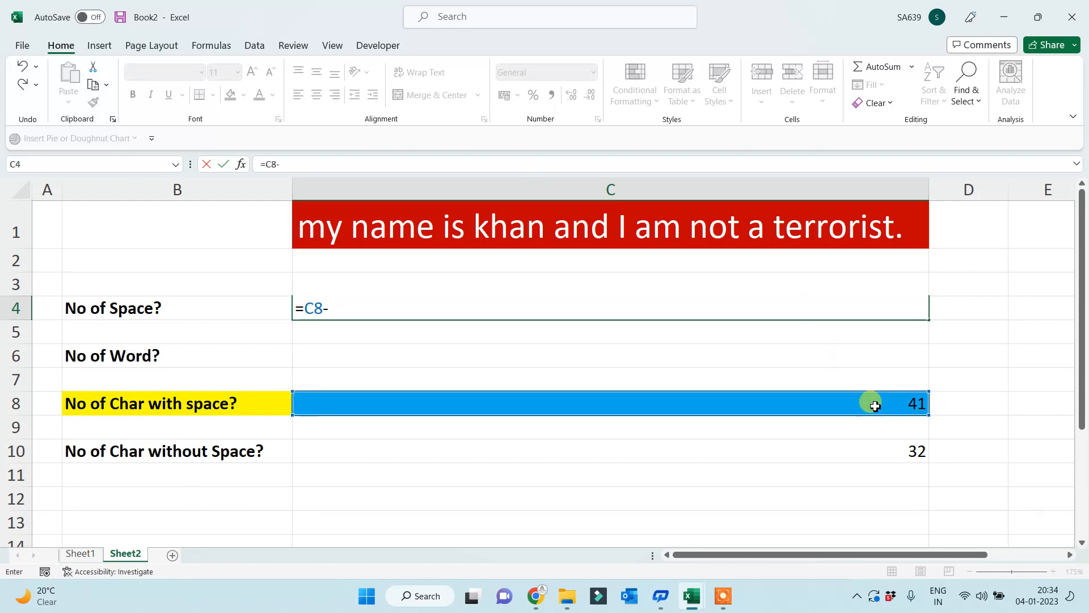
left_click(885, 448)
key("Return")
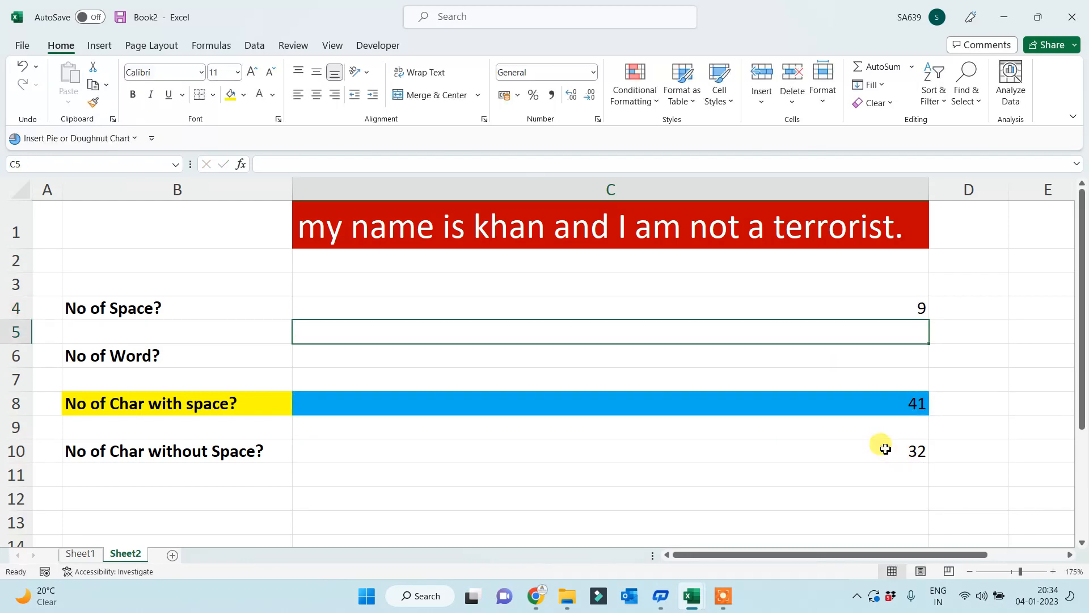
left_click(910, 311)
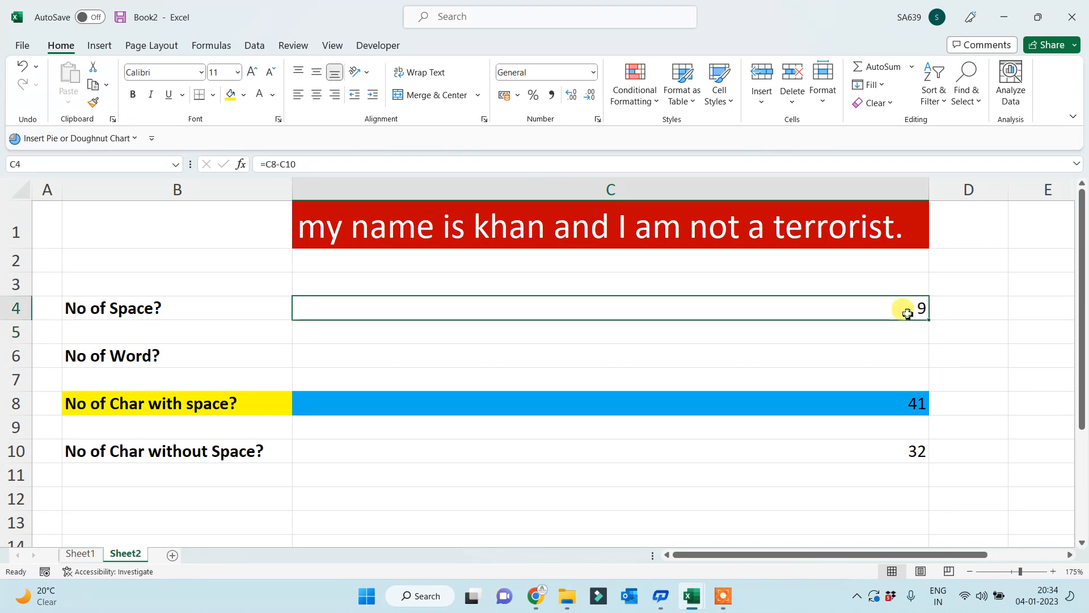
left_click(229, 94)
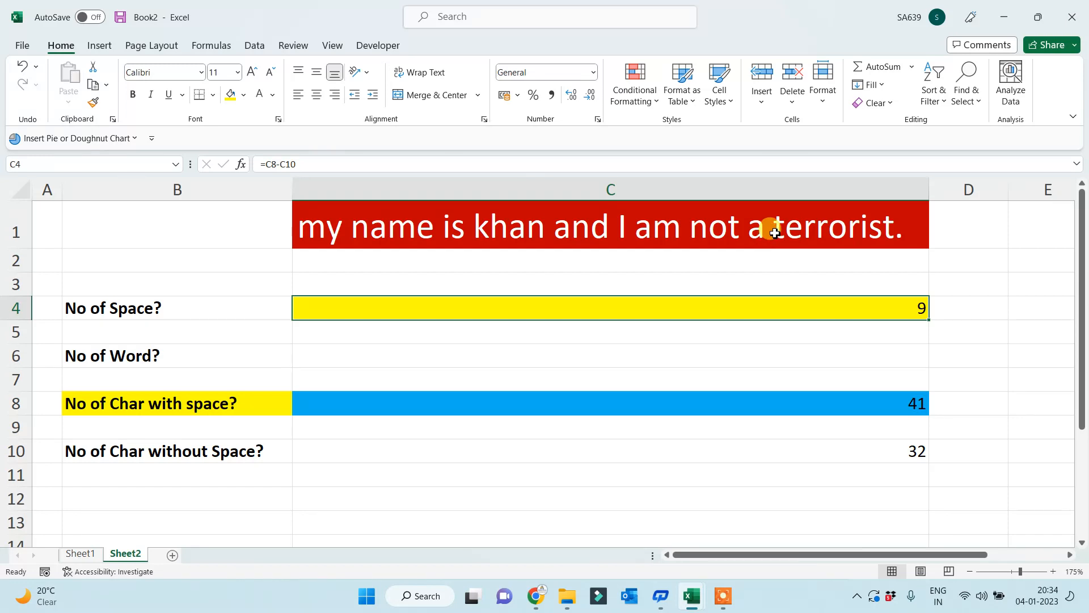
- Enter =C4+1 in C6 so the word count shows 10
left_click(694, 366)
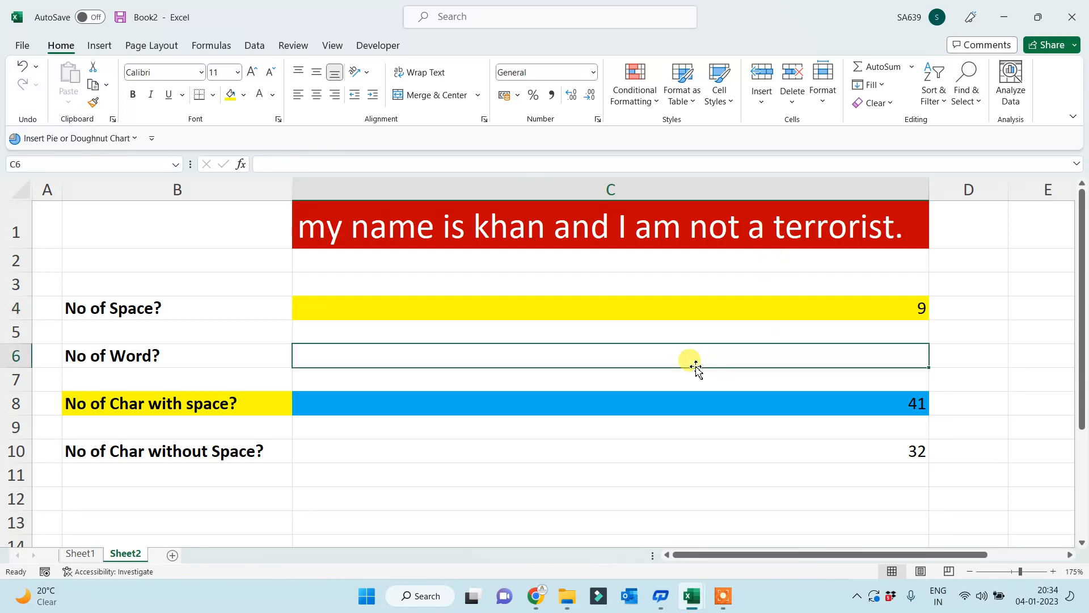
type("=")
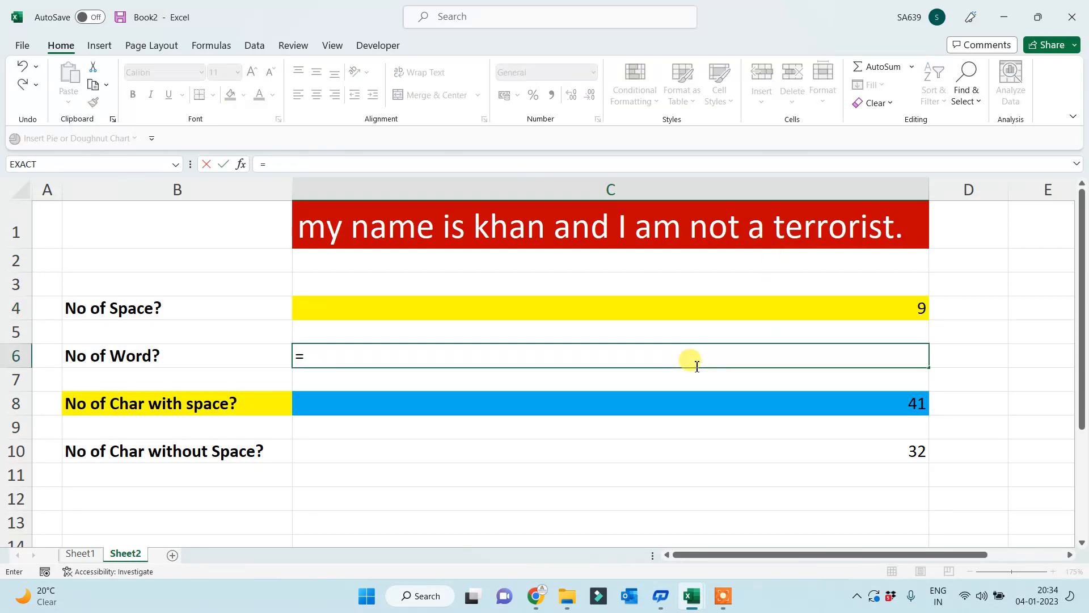
left_click(632, 308)
type("+1")
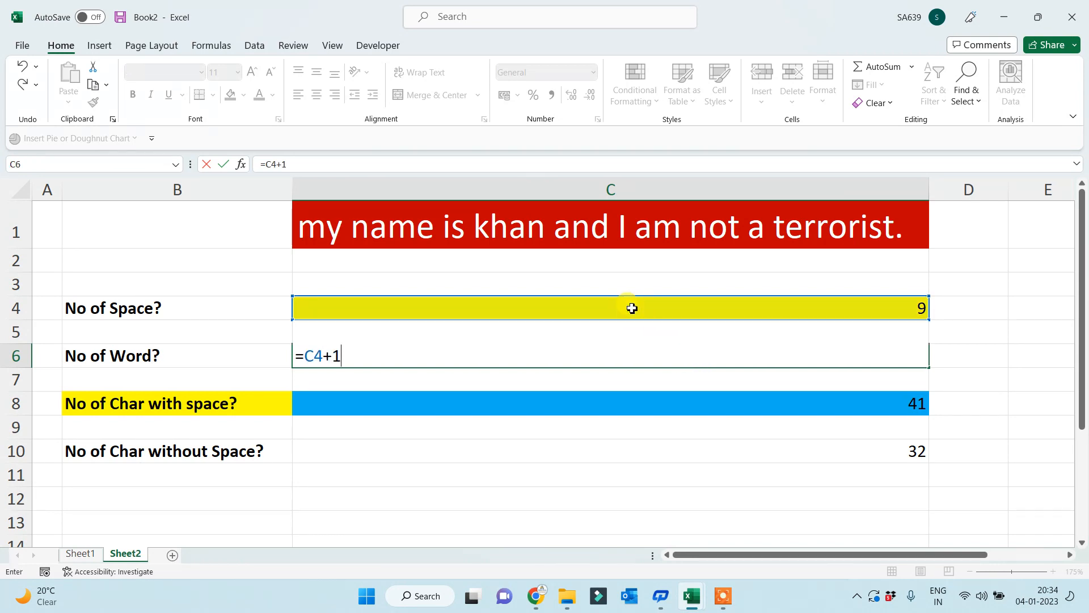
key("Return")
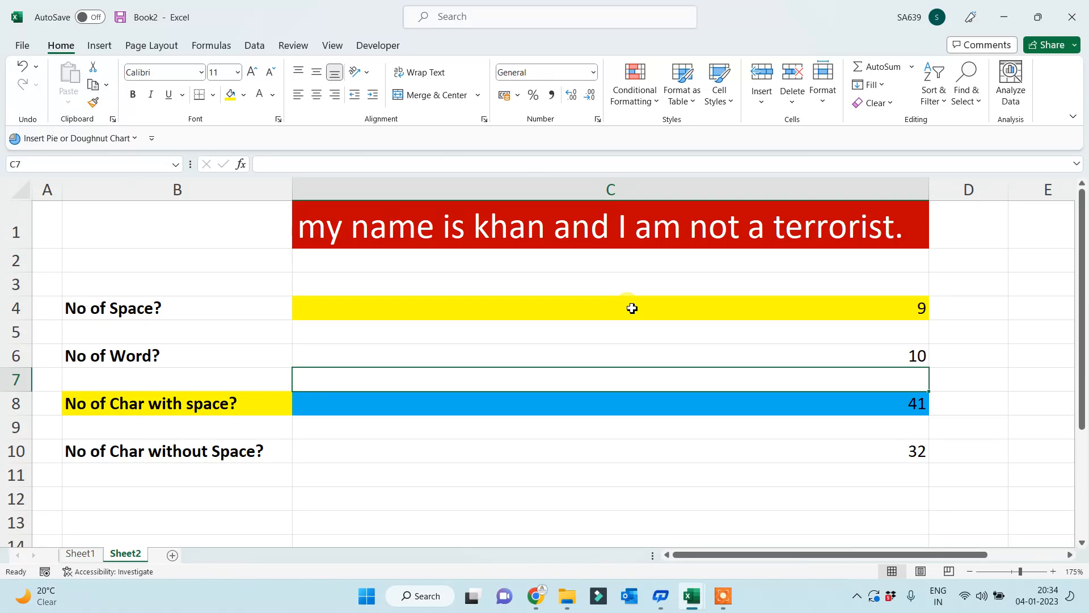
double_click(626, 226)
left_click(634, 303)
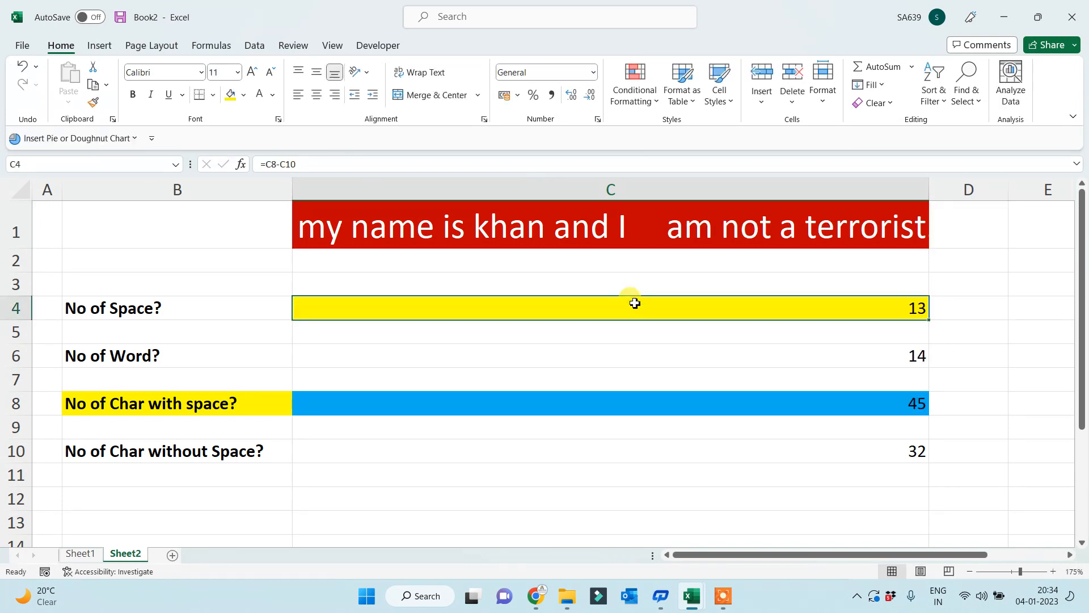
left_click_drag(118, 356, 679, 351)
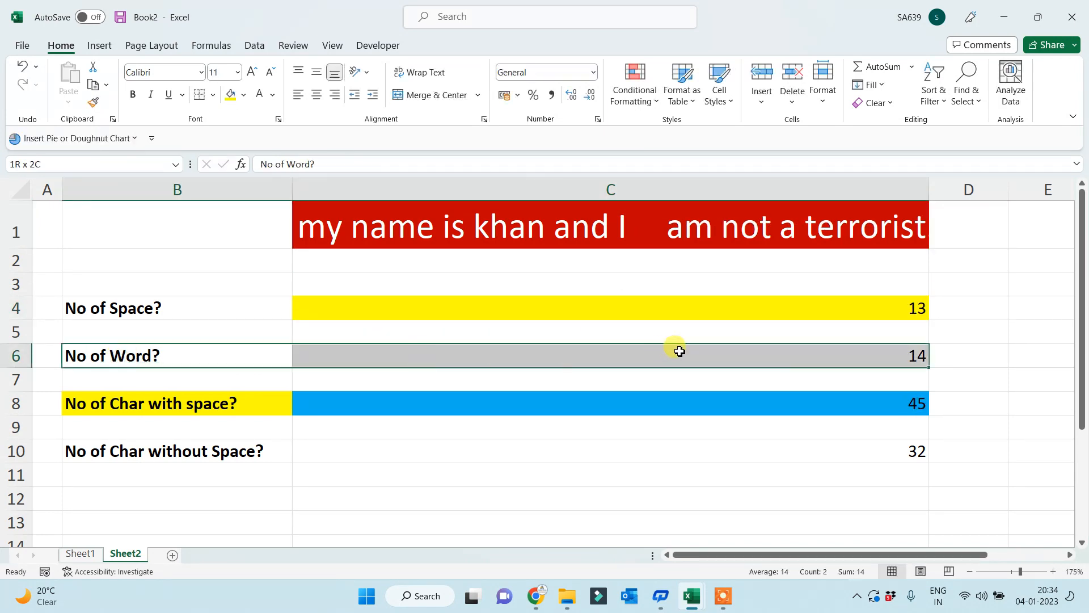
left_click(187, 399)
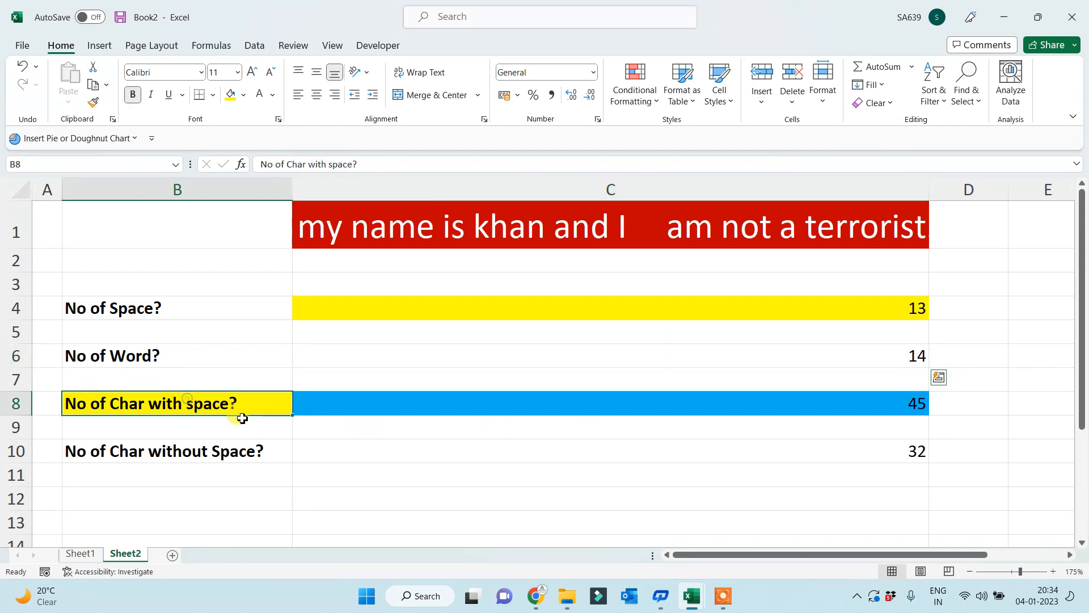
left_click_drag(242, 418, 662, 441)
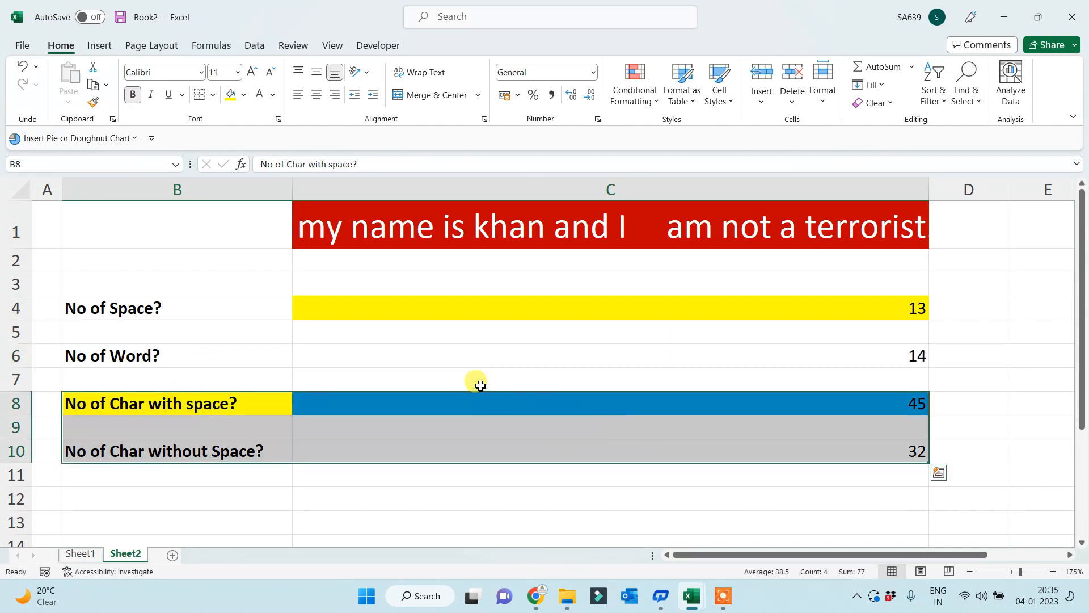
left_click(421, 347)
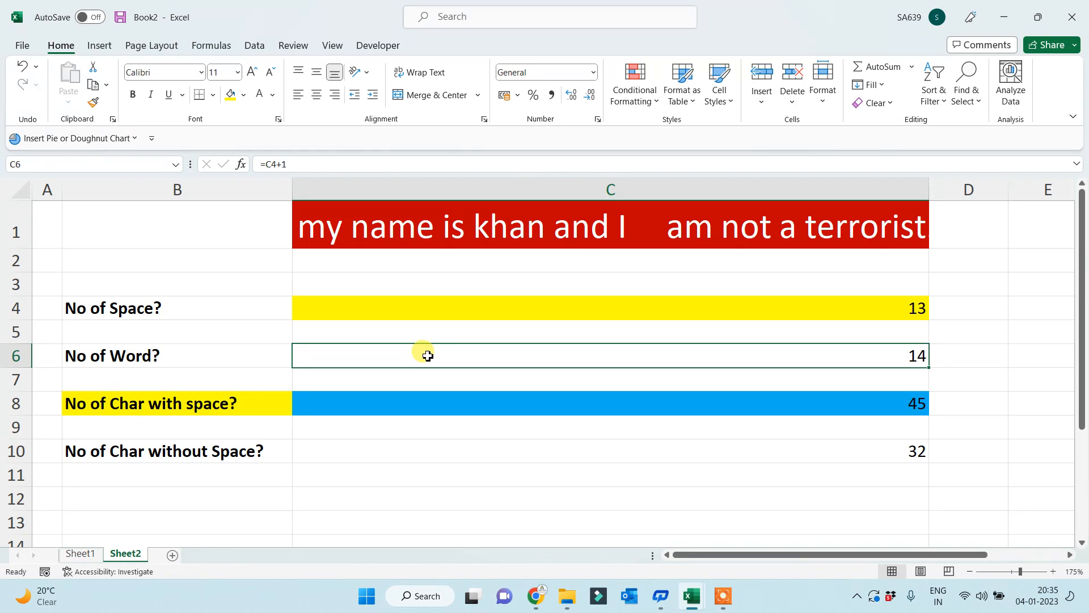
left_click(599, 308)
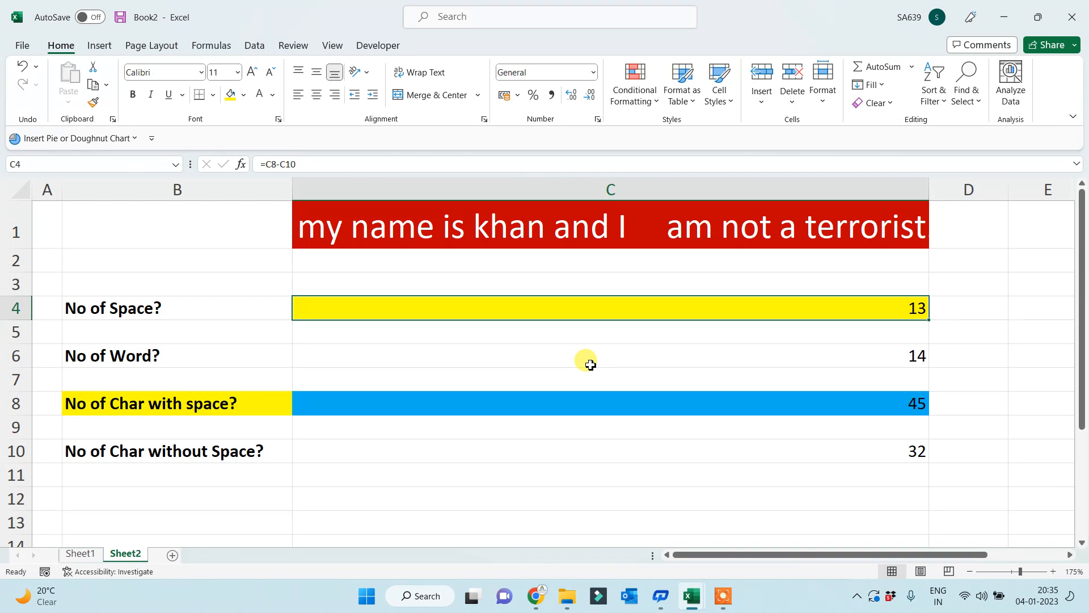
left_click_drag(135, 359, 721, 355)
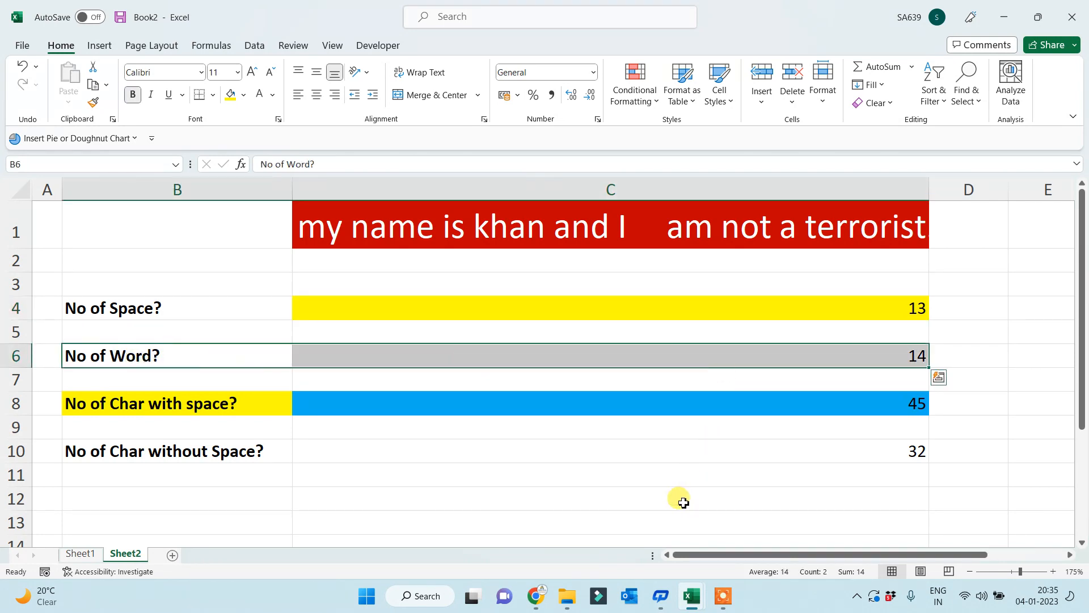
double_click(655, 227)
key("BackSpace")
key("BackSpace")
key("BackSpace")
key("BackSpace")
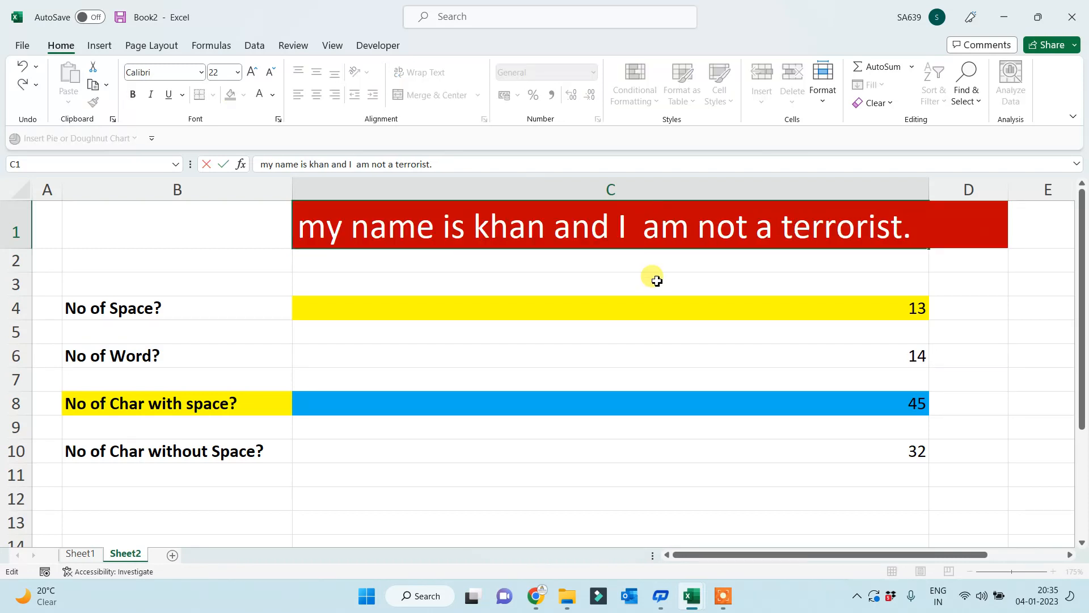
key("Return")
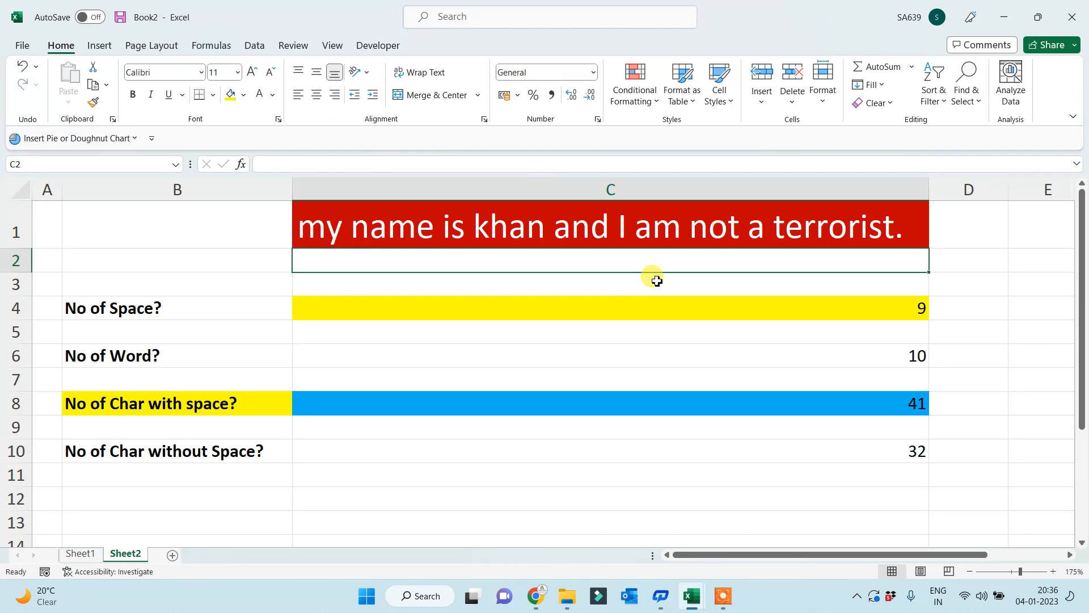
- On a new Sheet3, enter =RANDBETWEEN(1,10000) in cell A1
left_click(172, 554)
scroll(213, 385, "up", 6, "ctrl")
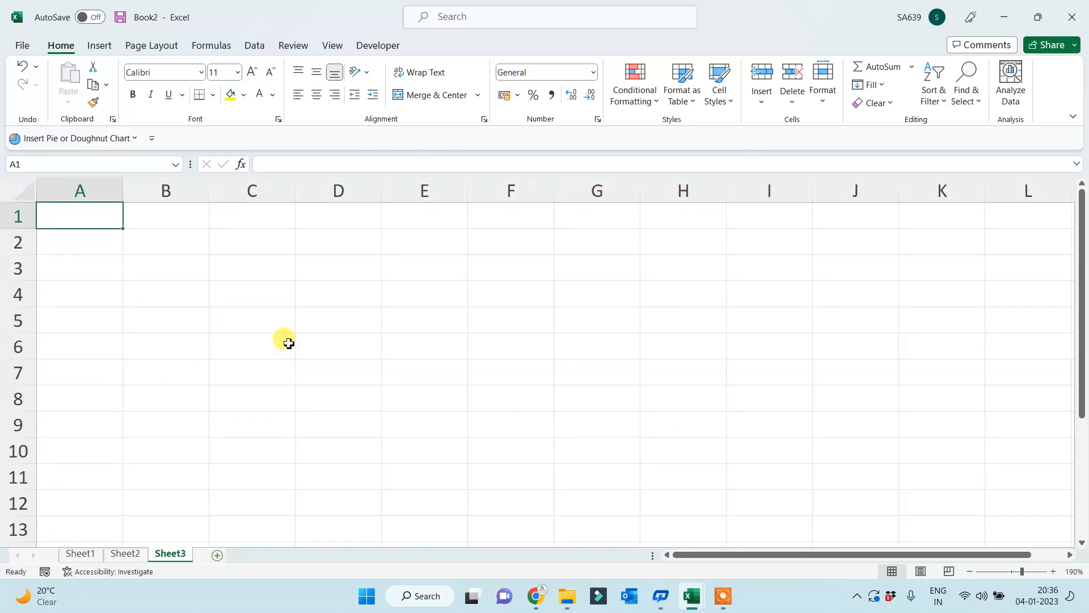
left_click(99, 225)
type("=")
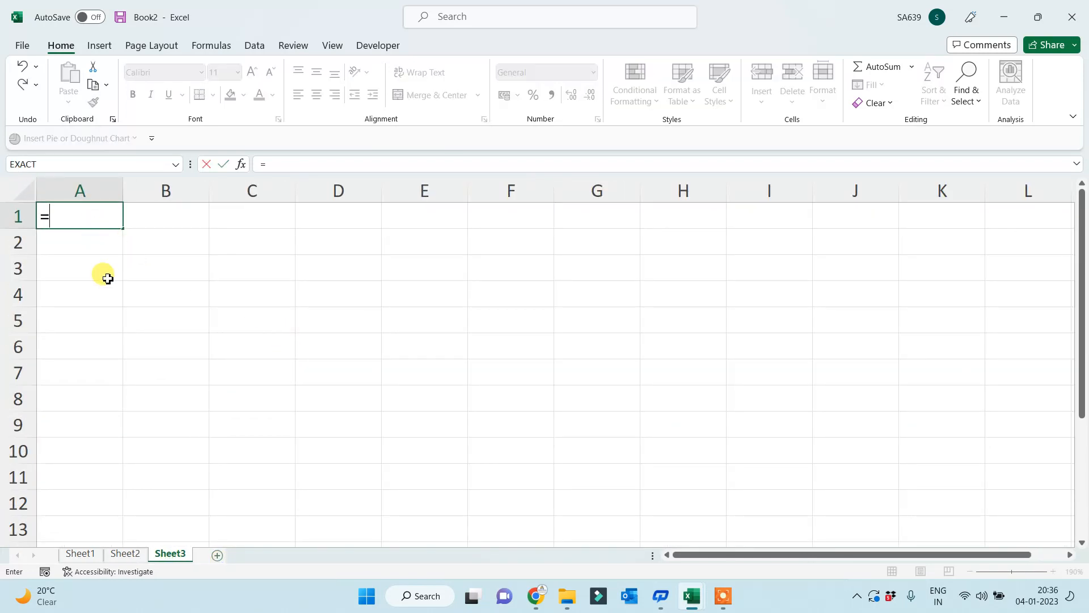
type("rand")
key("Down")
key("Down")
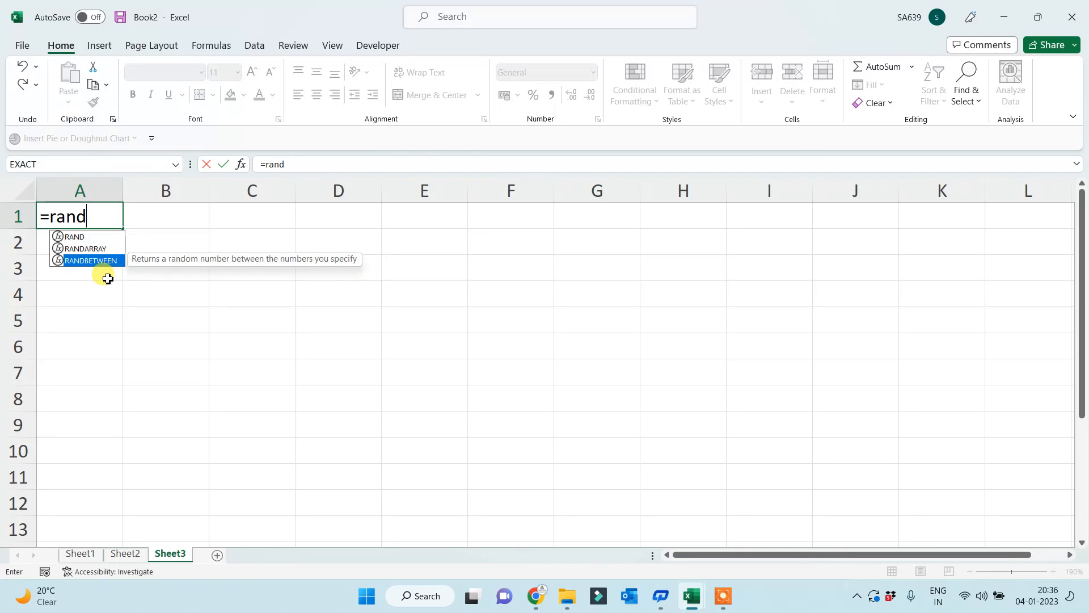
key("Tab")
type("1,1000")
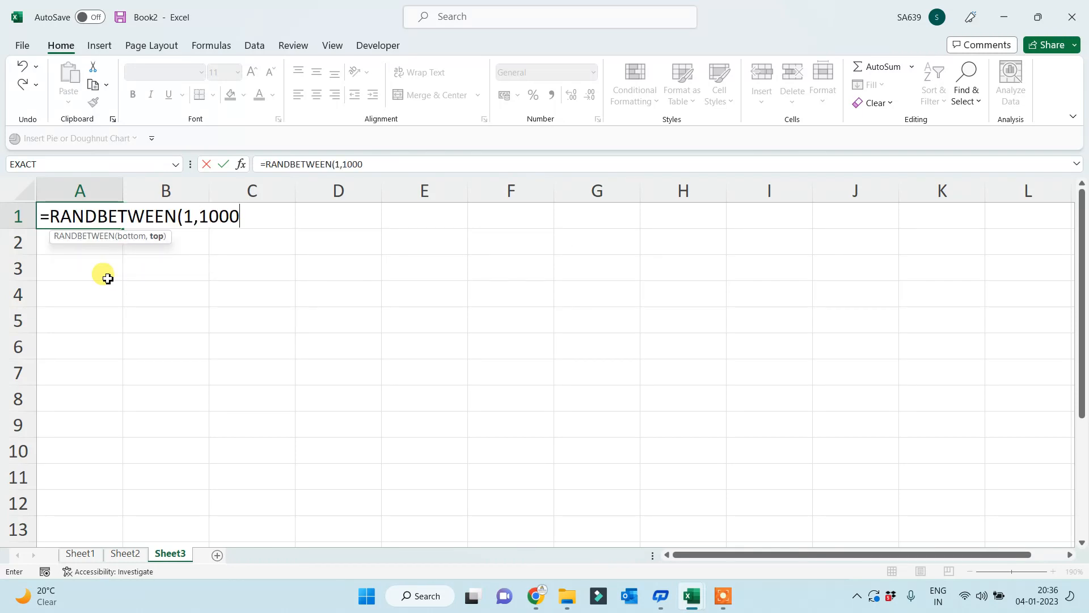
type("0)")
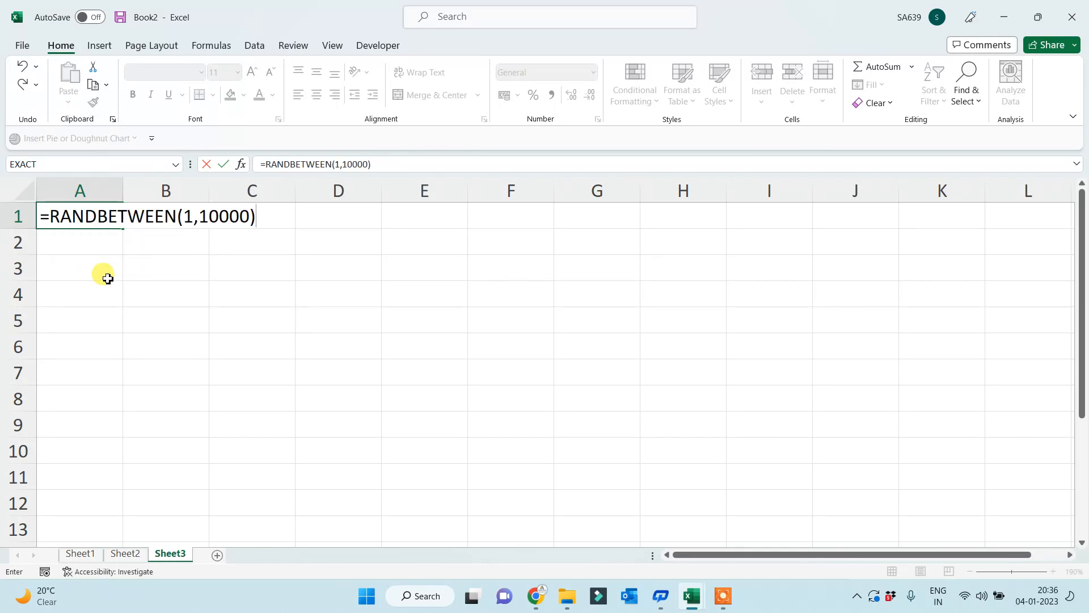
key("Return")
- Fill the formula across A1:G11 and paste the grid back as fixed values
left_click(77, 216)
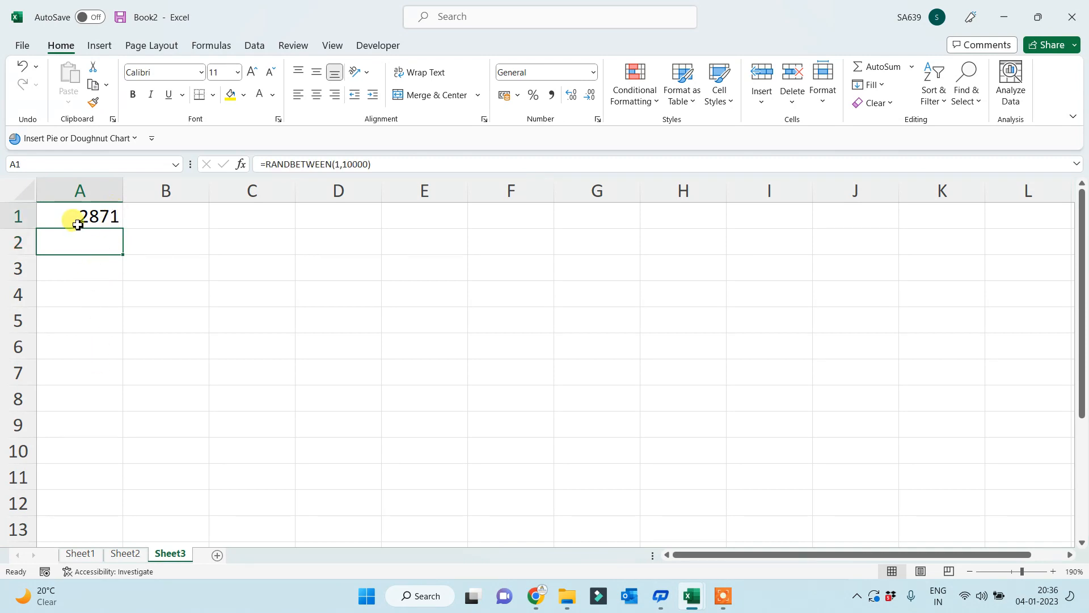
left_click_drag(122, 227, 622, 481)
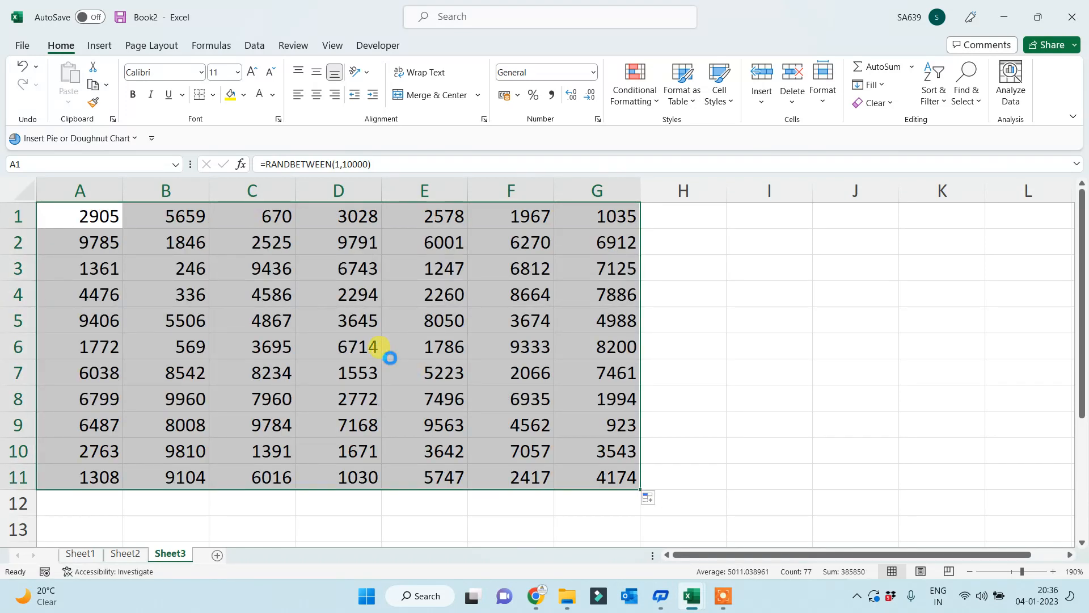
key("ctrl+c")
key("ctrl+alt+v")
key("v")
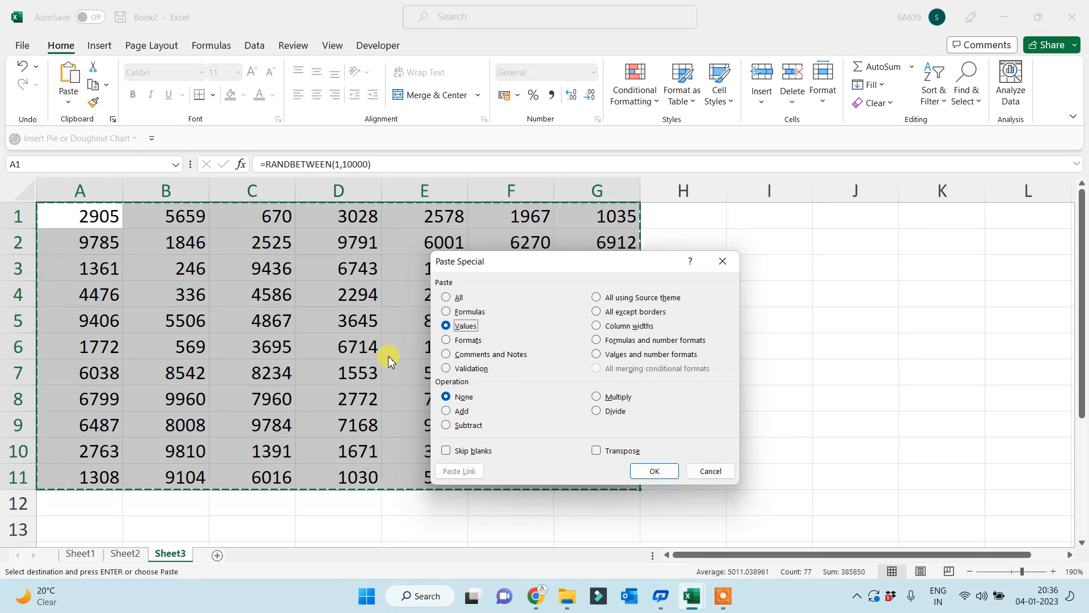
key("Return")
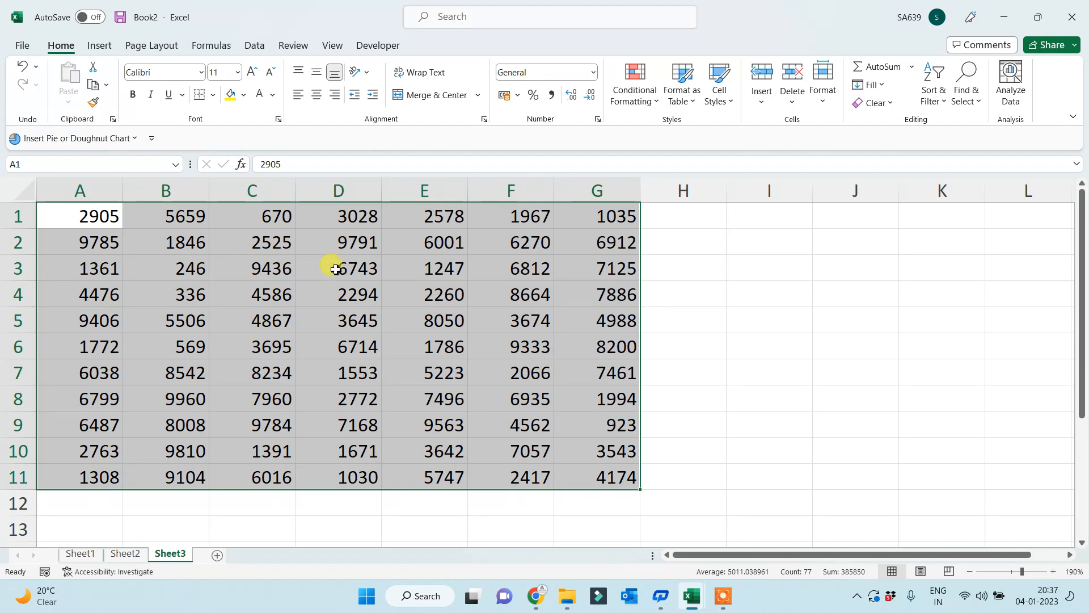
- Give the A1:G11 grid All Borders and centre its numbers
left_click(213, 95)
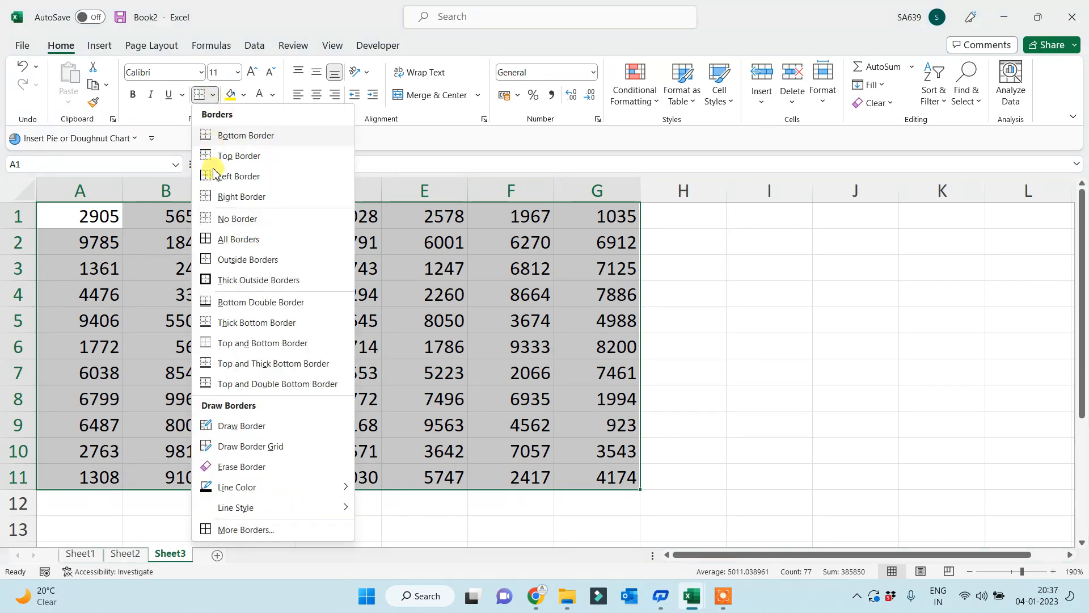
left_click(205, 240)
left_click(316, 95)
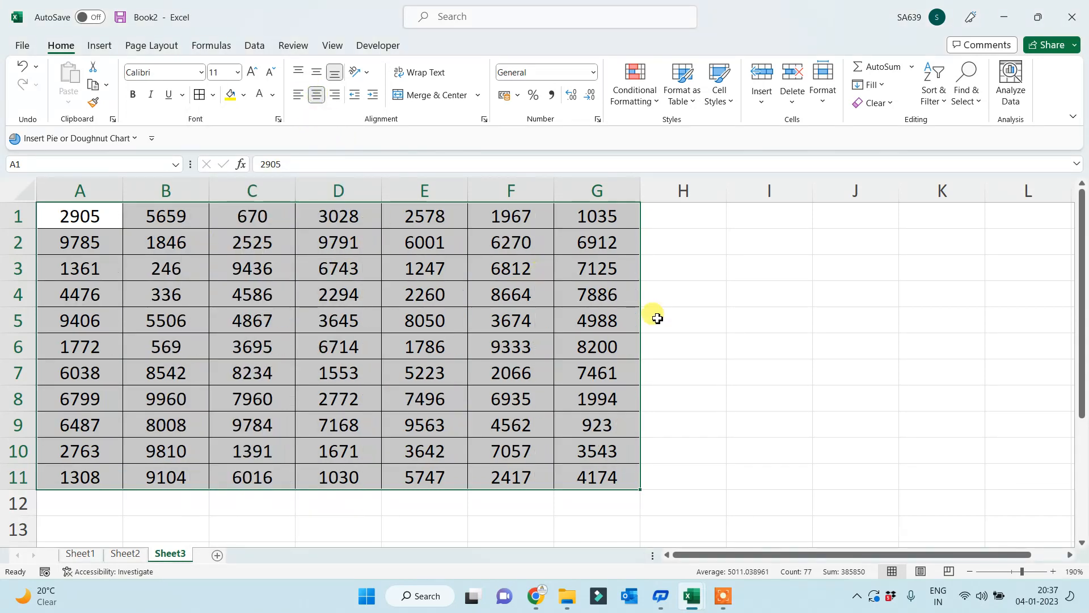
left_click(803, 342)
- Enter the heading 'Top 10 Values' in I1 and widen column I to fit it
left_click(777, 193)
left_click(781, 218)
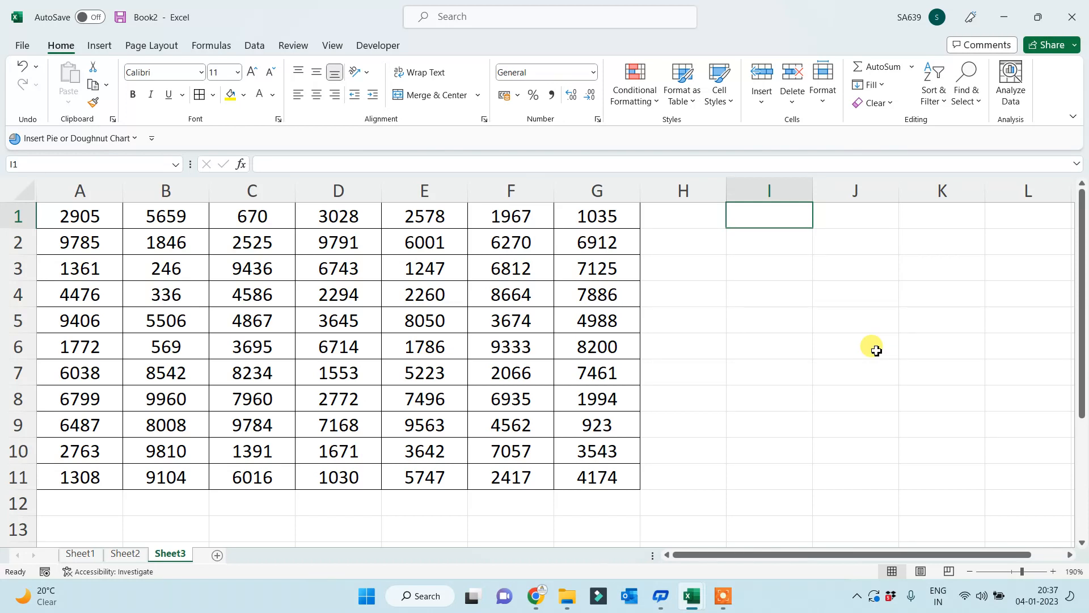
type("Top ")
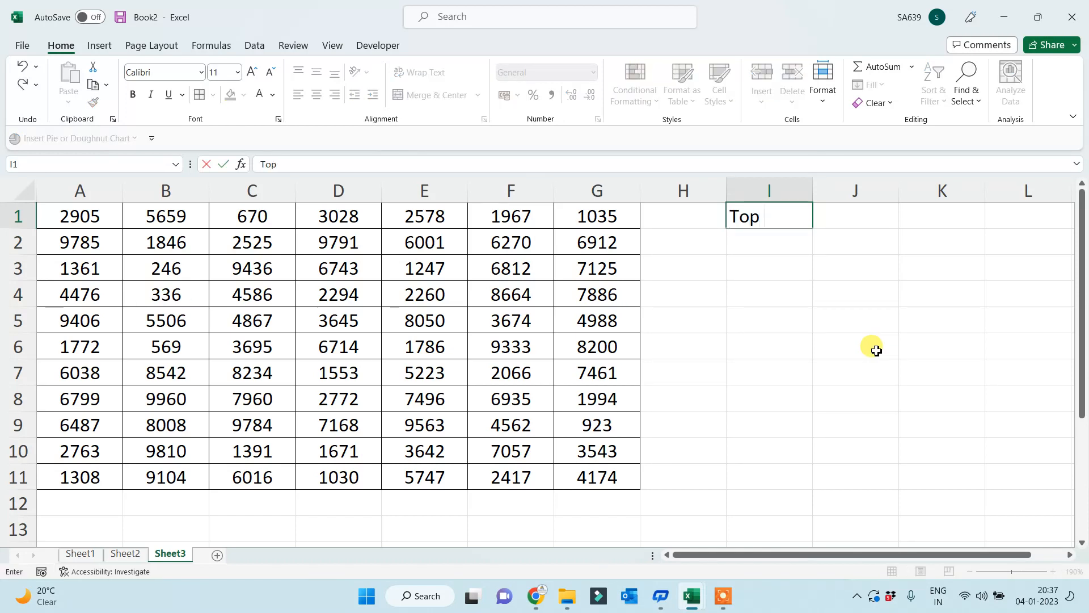
type("10 Values")
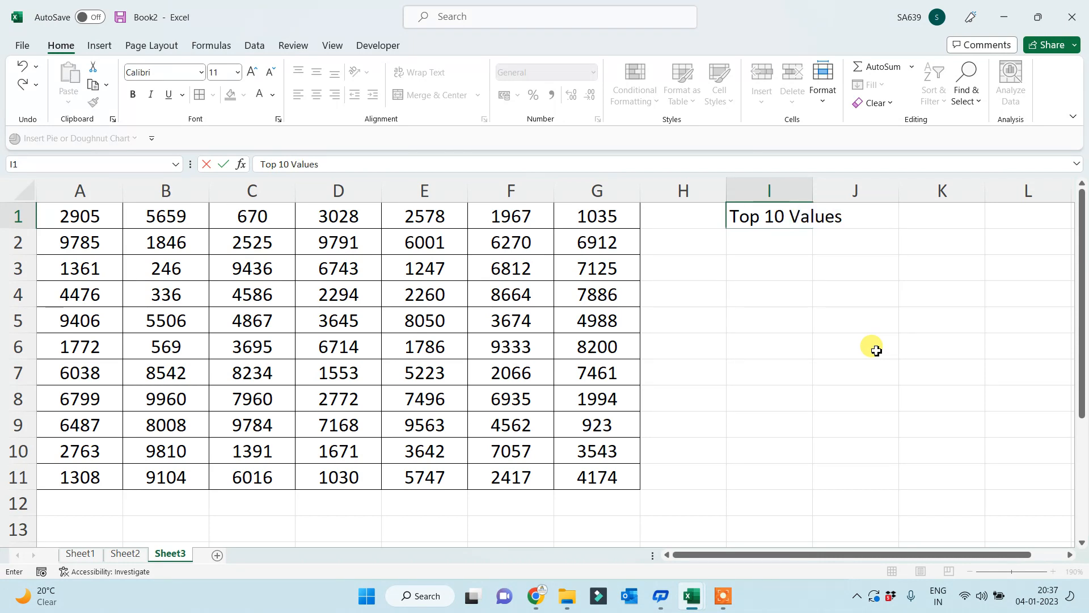
key("Return")
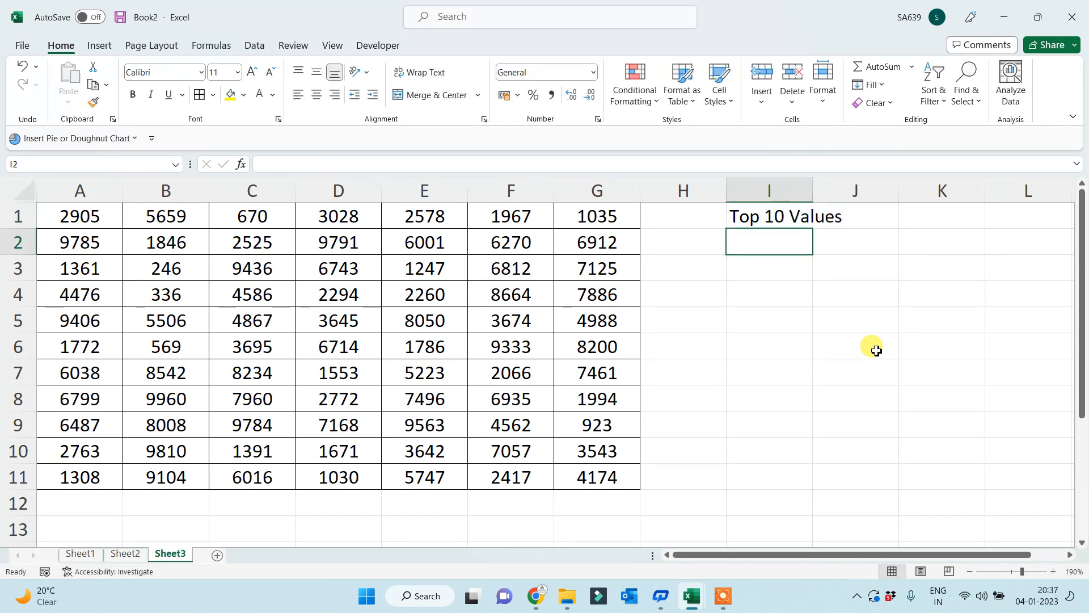
left_click_drag(811, 189, 848, 189)
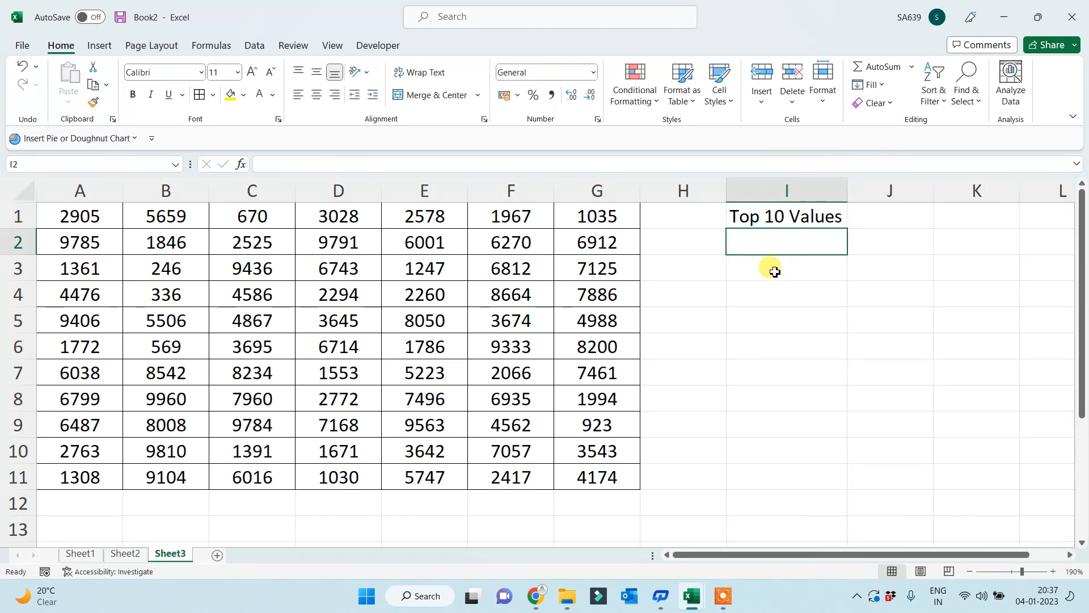
left_click_drag(771, 269, 759, 475)
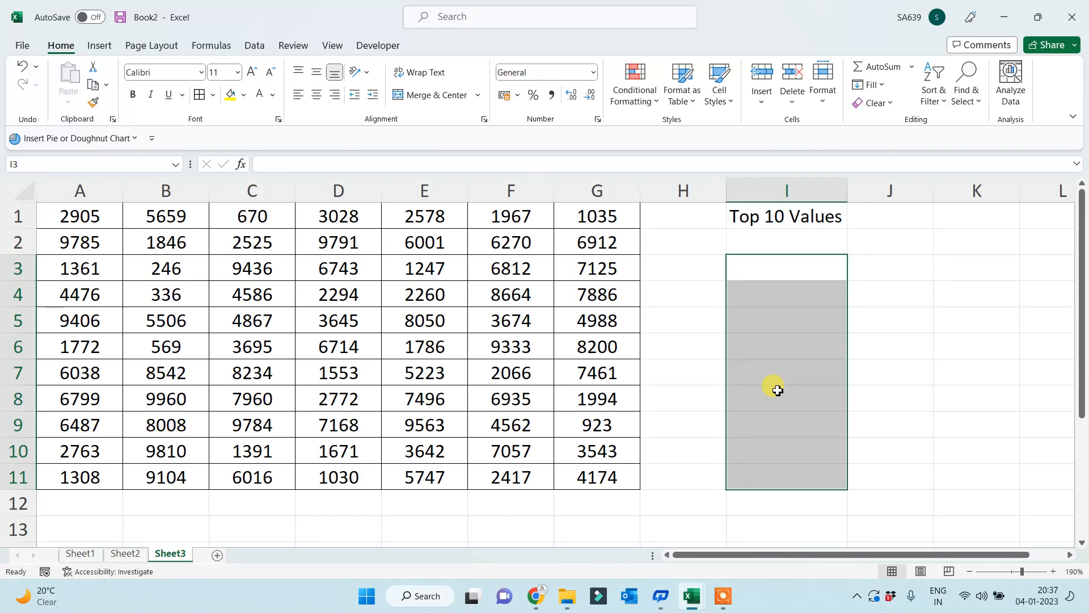
- Make the Top 10 Values heading bold with a yellow fill, centred in a slightly wider column I
left_click(774, 216)
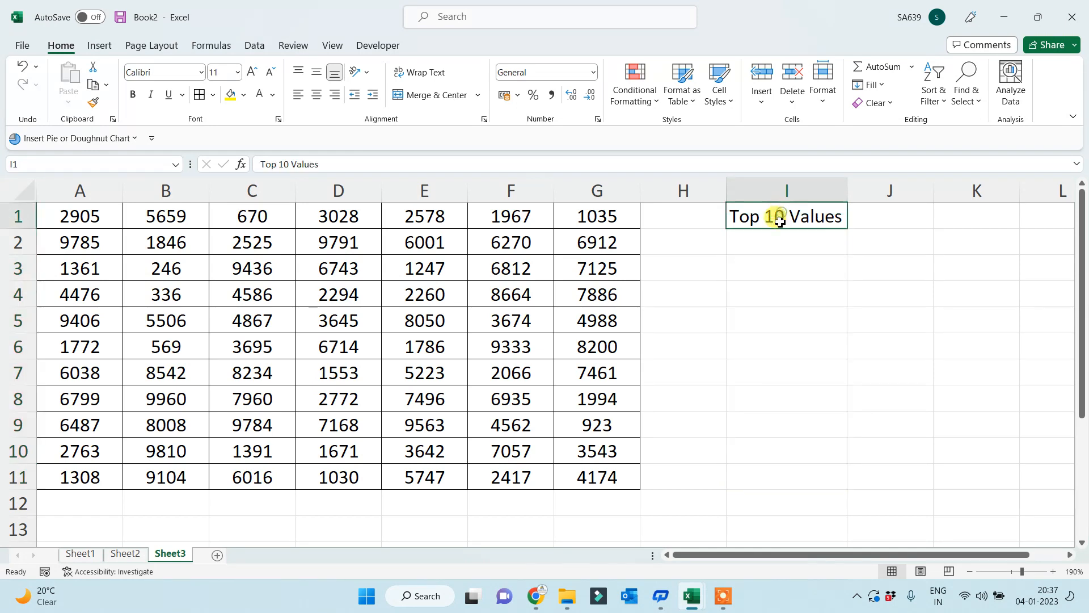
left_click(230, 94)
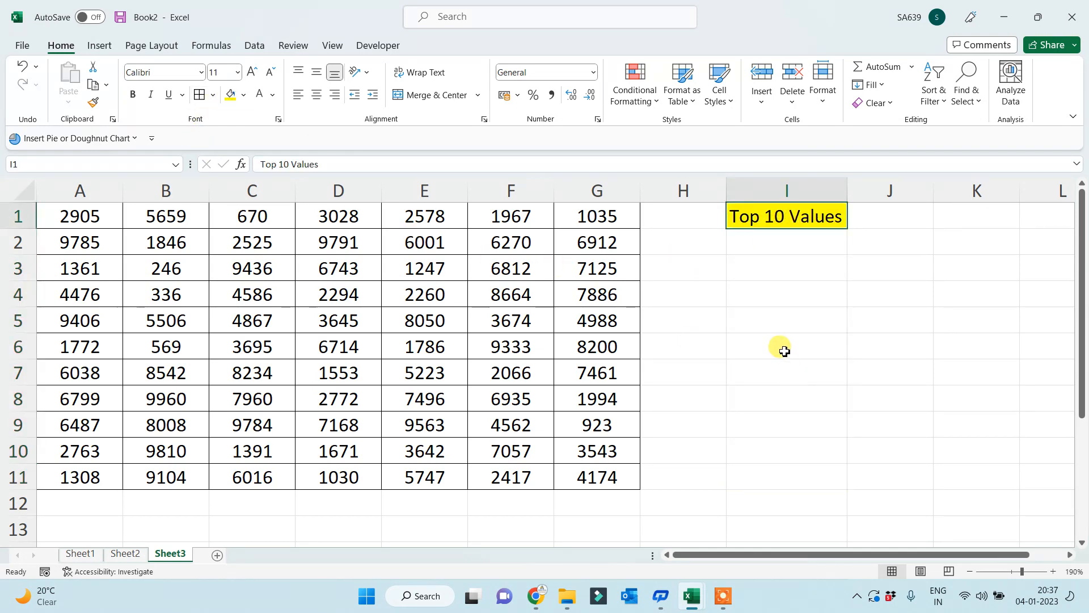
left_click(132, 94)
left_click(772, 319)
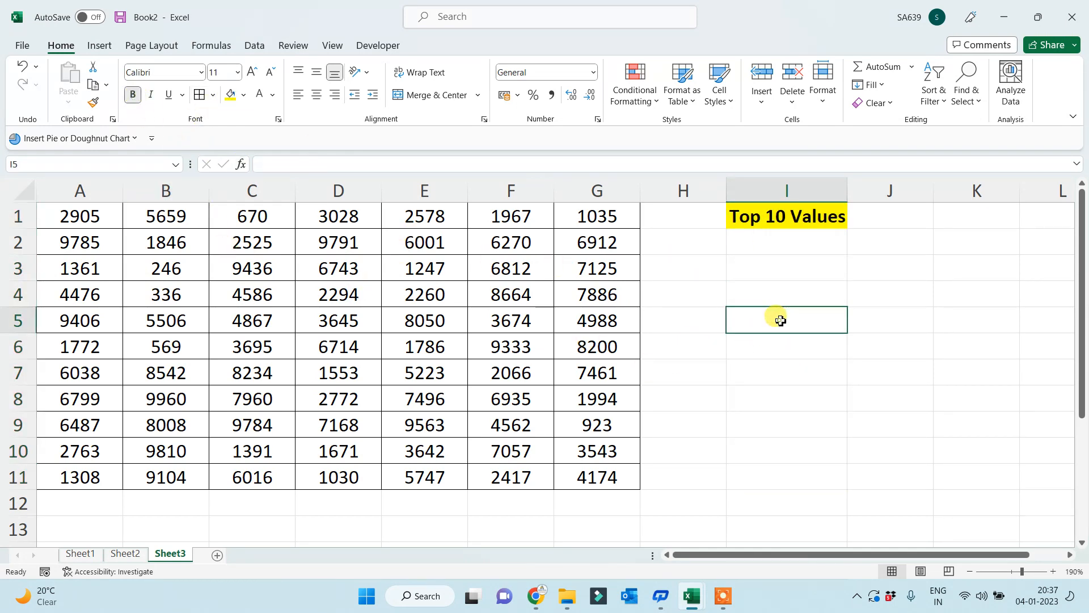
left_click_drag(855, 190, 858, 191)
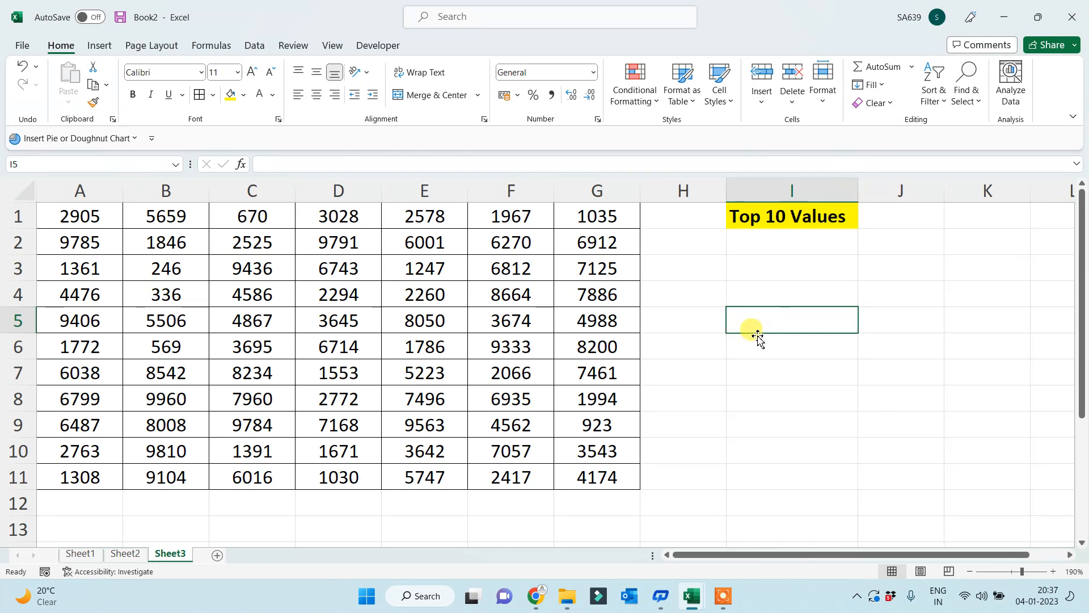
left_click(785, 193)
left_click(317, 94)
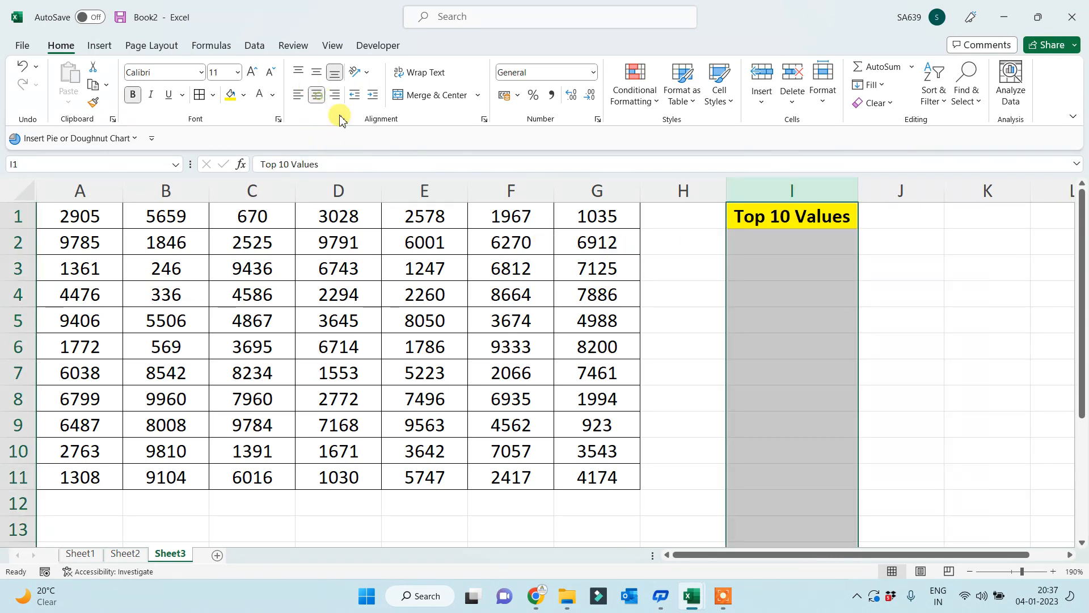
left_click(807, 324)
- Check the formula behind the 41 word count on Sheet2, then return to Sheet3
left_click(123, 553)
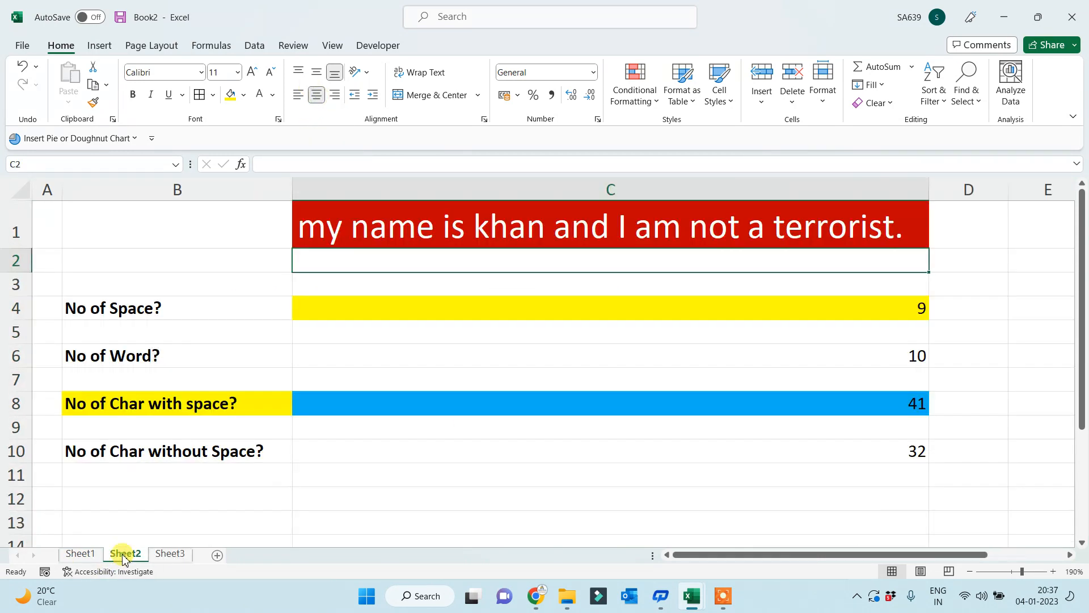
left_click(473, 407)
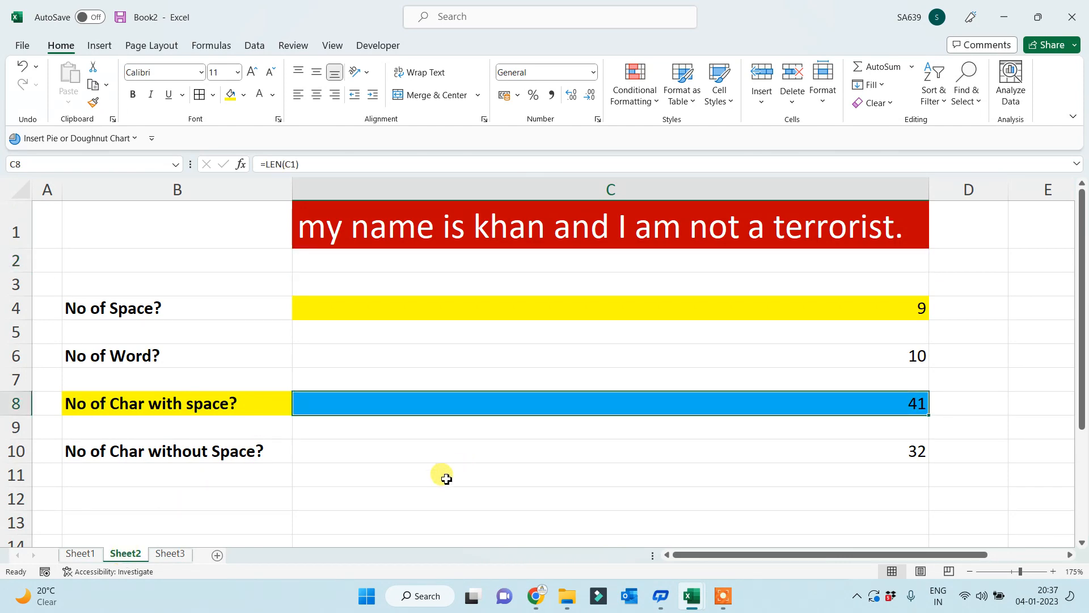
left_click(170, 553)
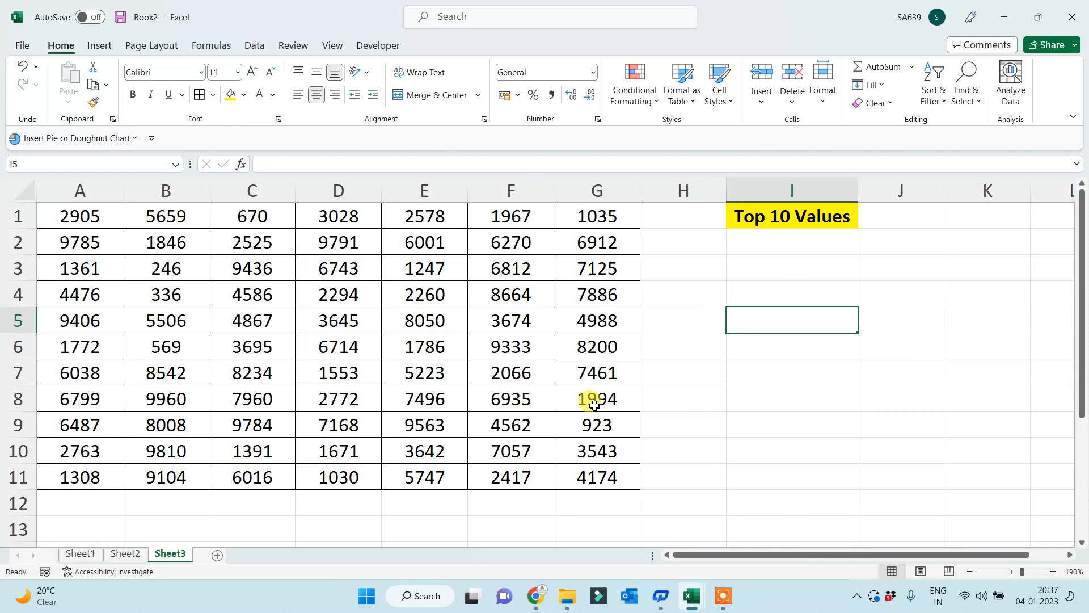
left_click(783, 219)
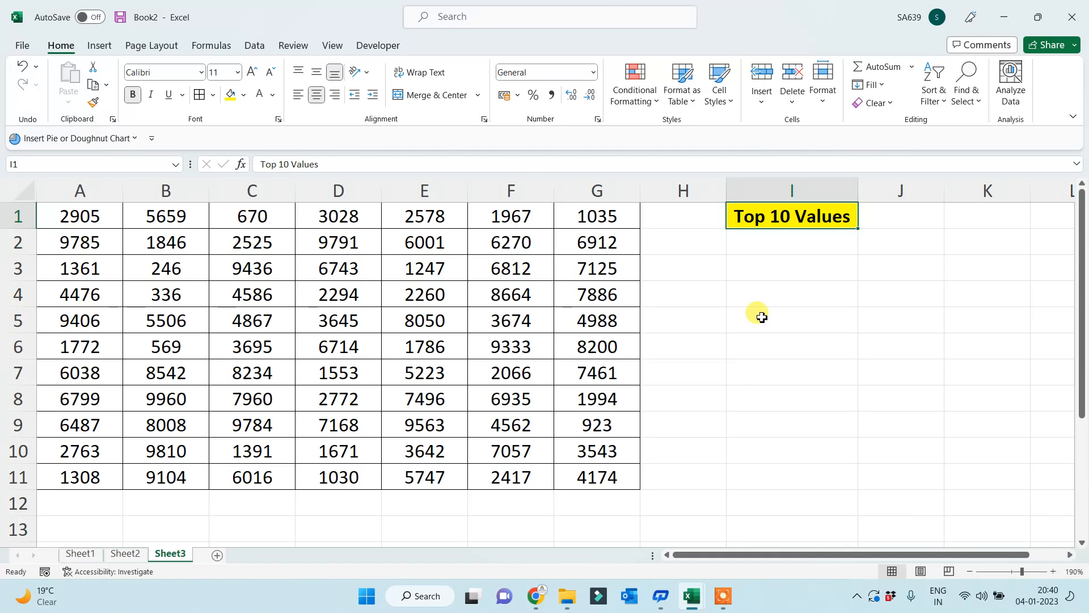
- Enter =LARGE(A1:G11,10) in I3 so it returns 9104
left_click(749, 268)
type("=large(")
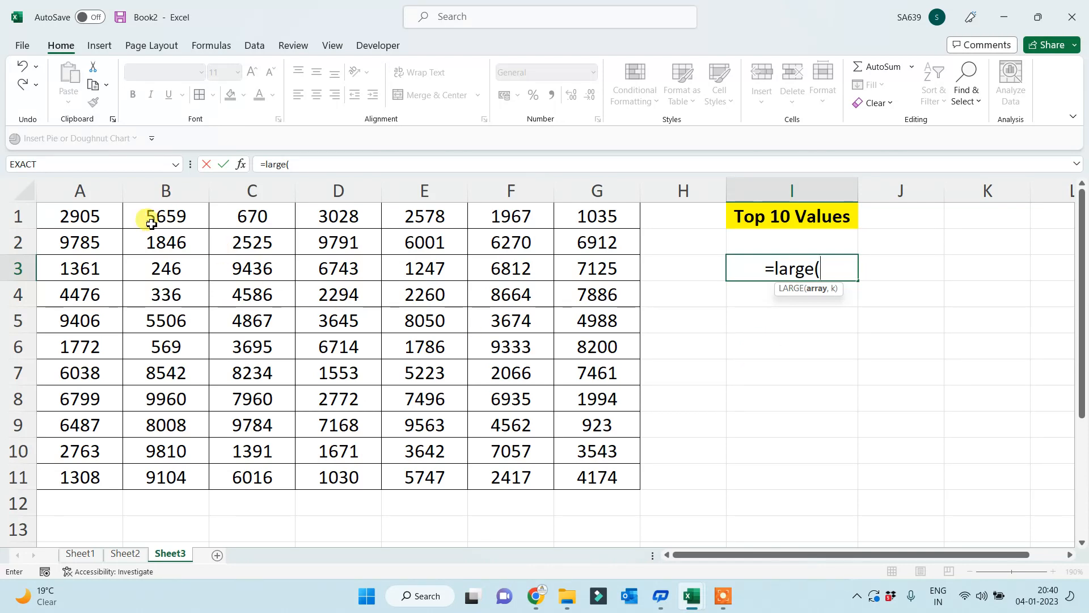
left_click_drag(85, 215, 568, 481)
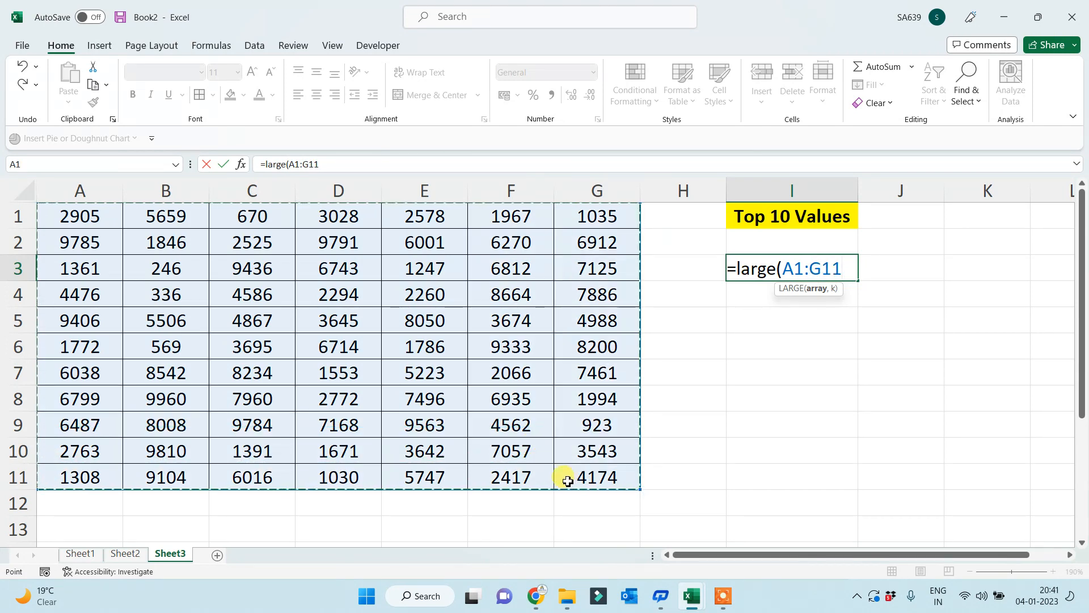
type(",")
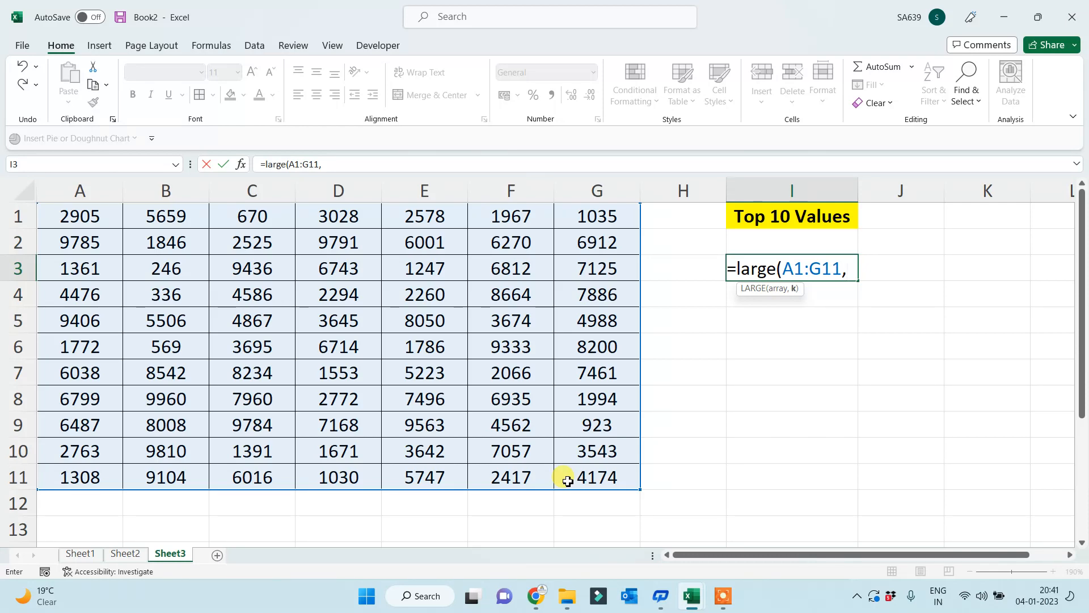
type("10")
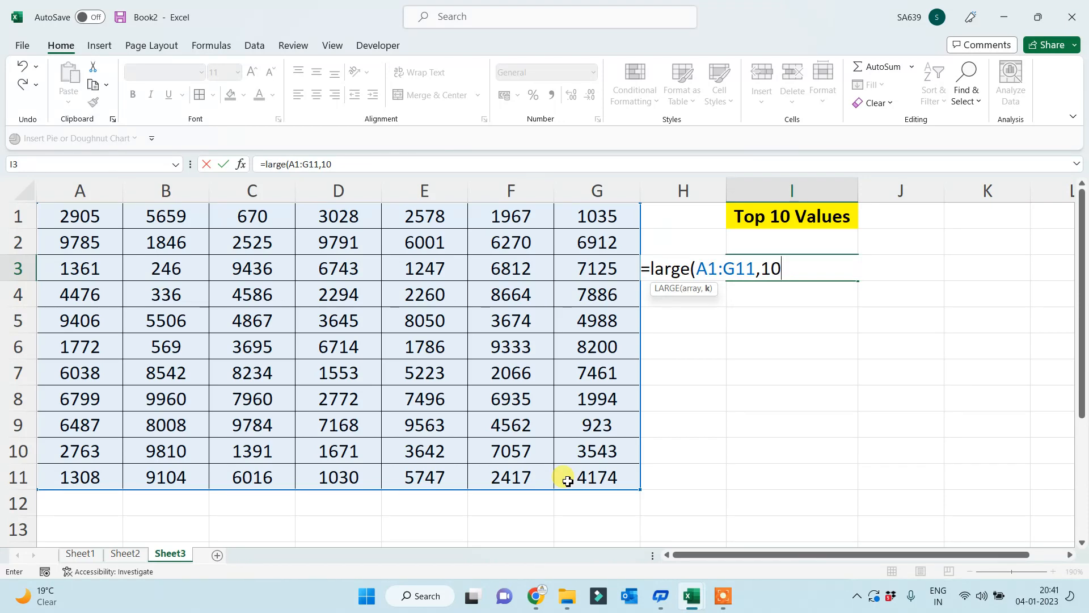
type(")")
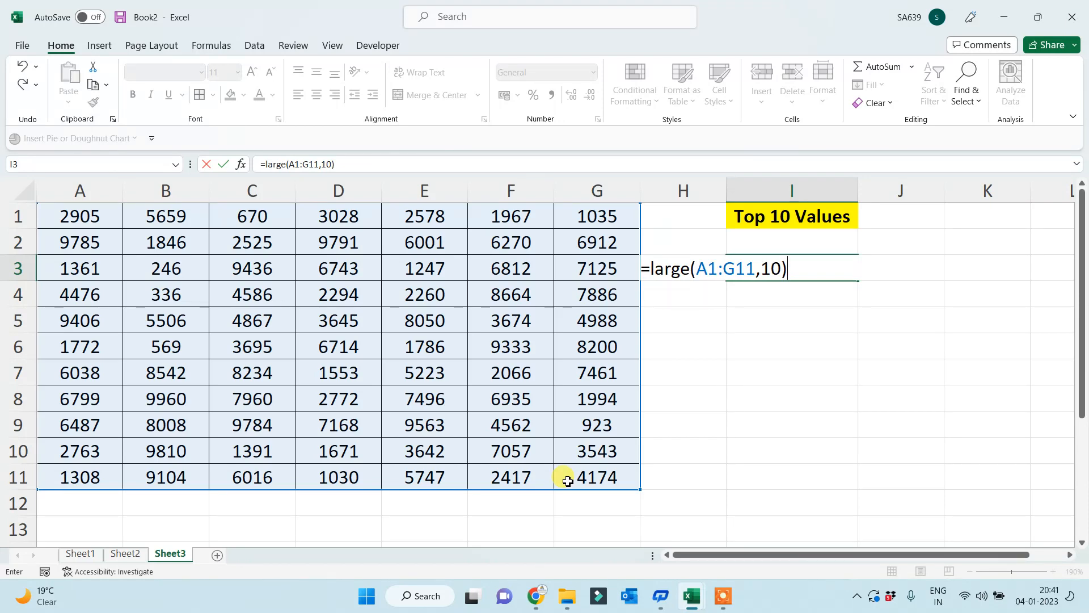
key("Return")
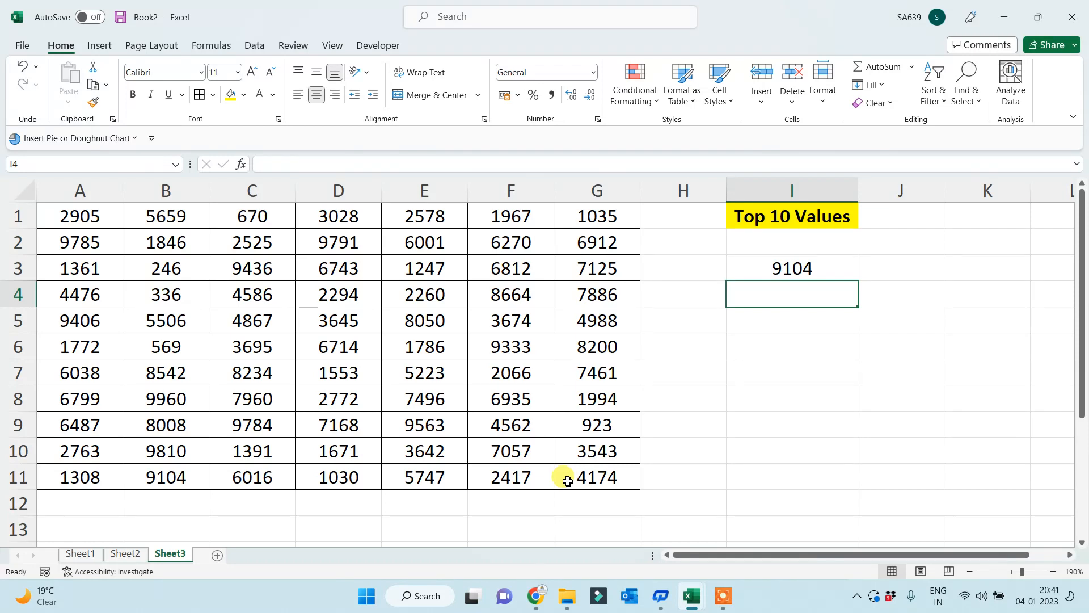
key("Up")
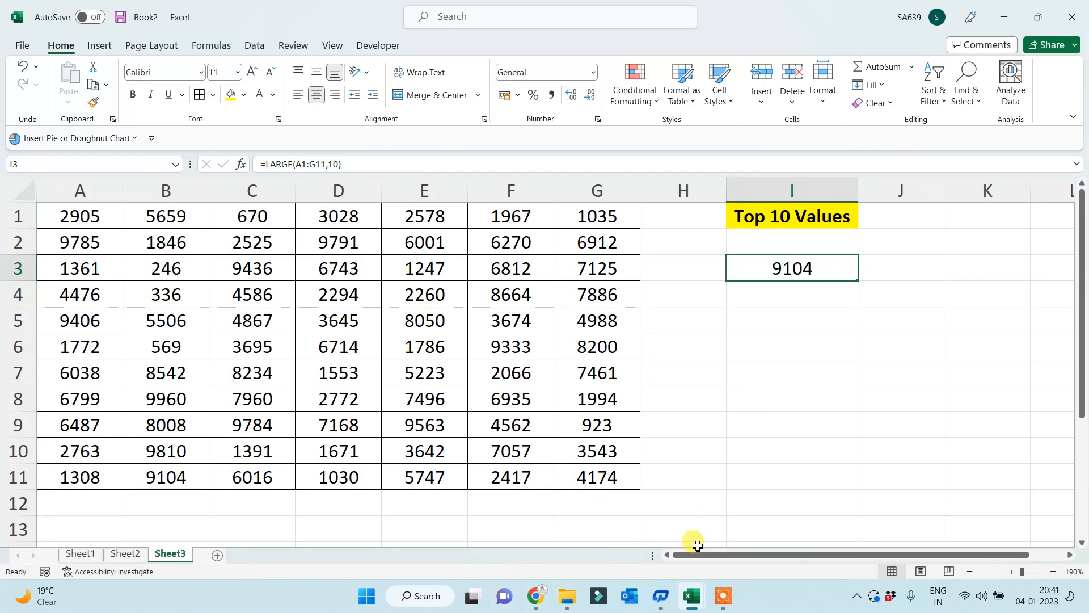
left_click(542, 601)
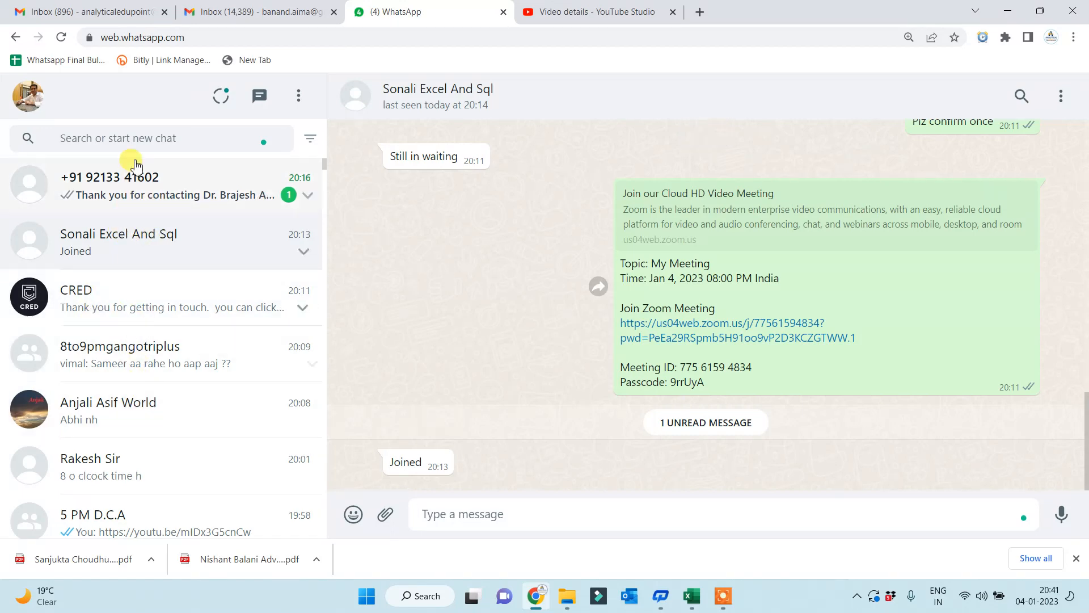
left_click(131, 138)
scroll(158, 341, "down", 3)
scroll(158, 358, "down", 3)
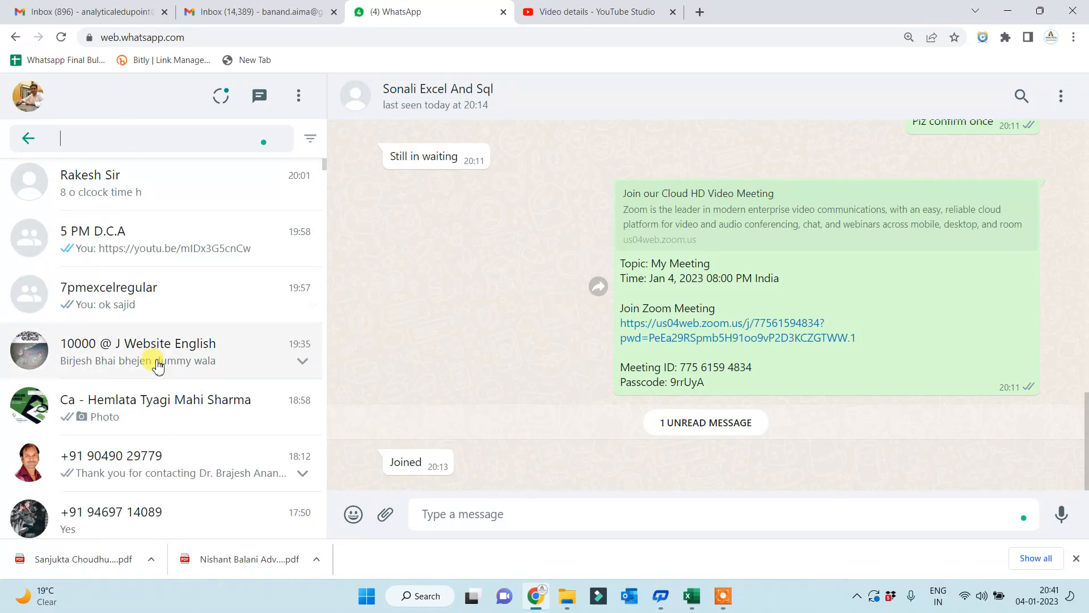
scroll(142, 431, "down", 3)
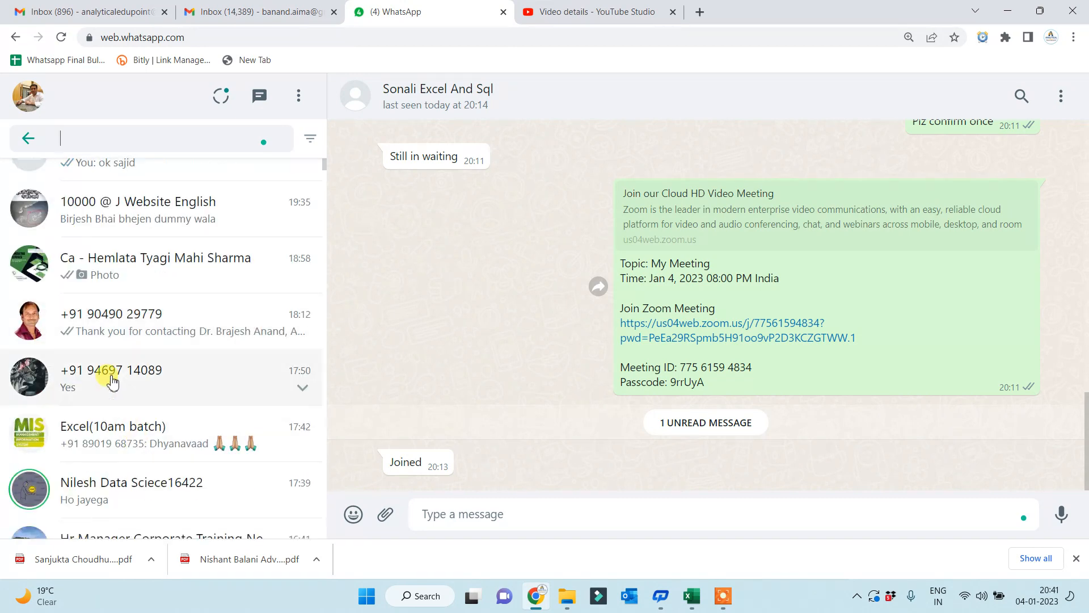
scroll(119, 460, "down", 6)
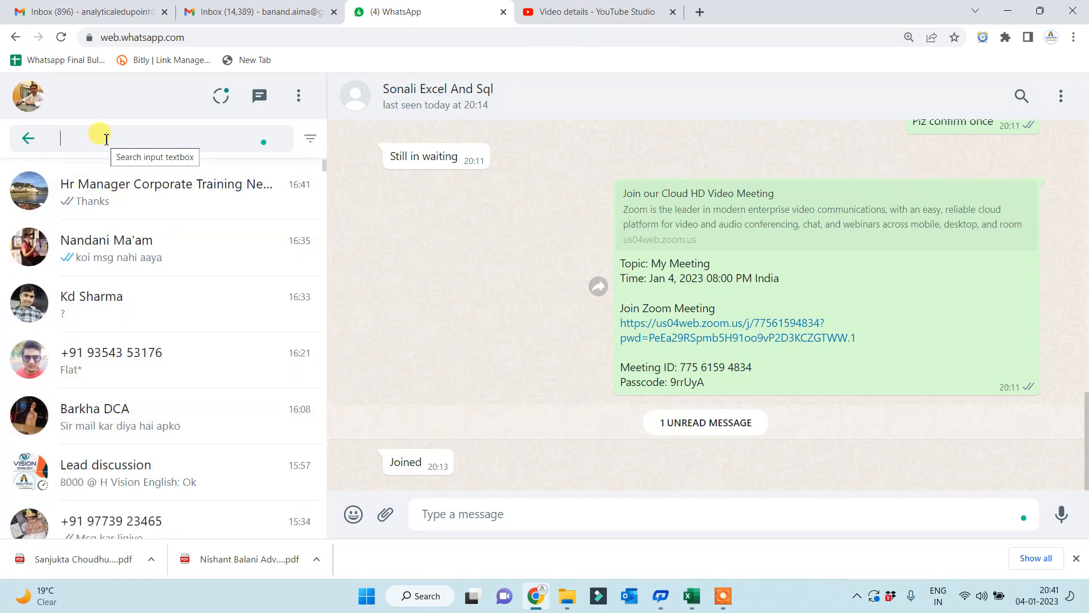
type("ash")
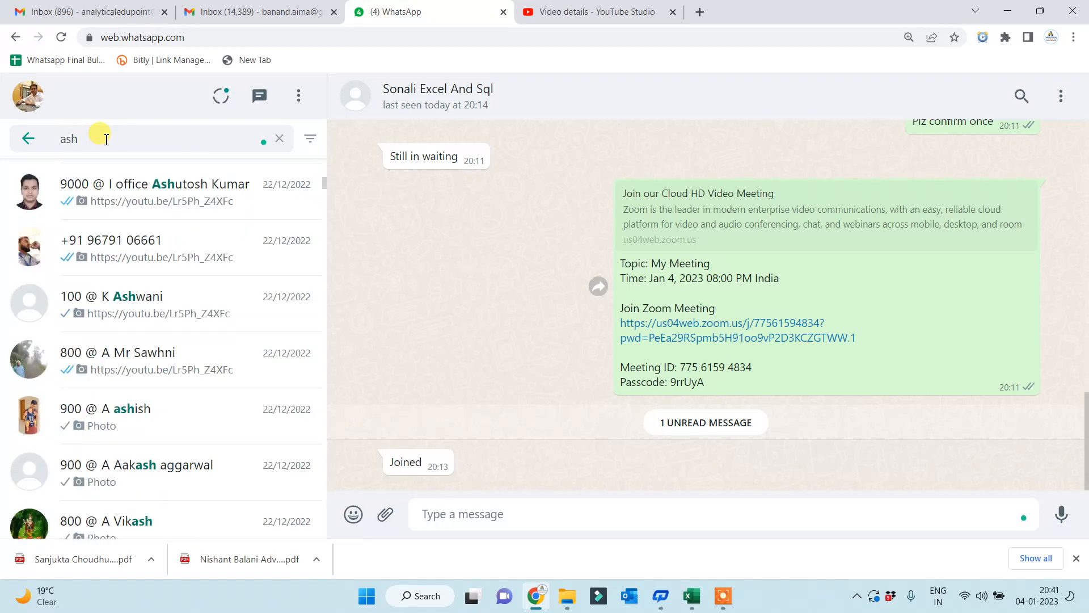
type("a")
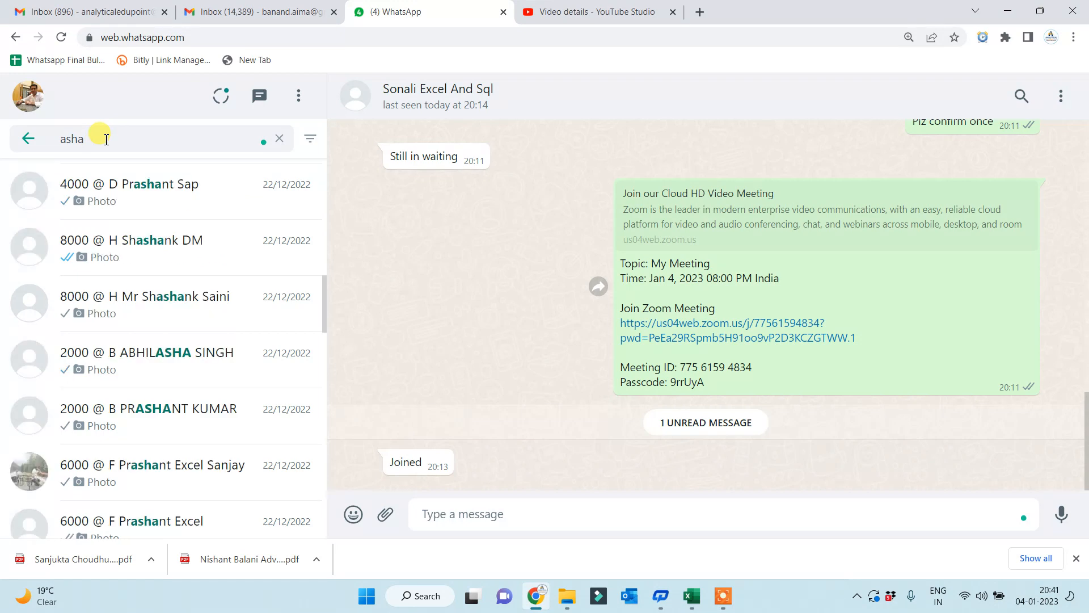
type("r")
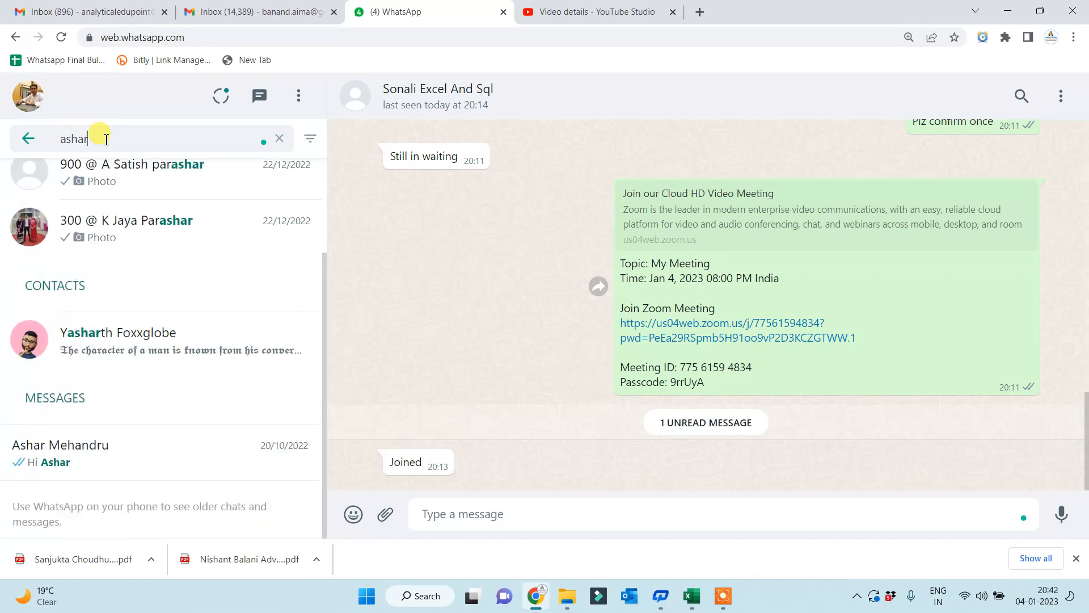
key("BackSpace")
key("BackSpace")
key("BackSpace")
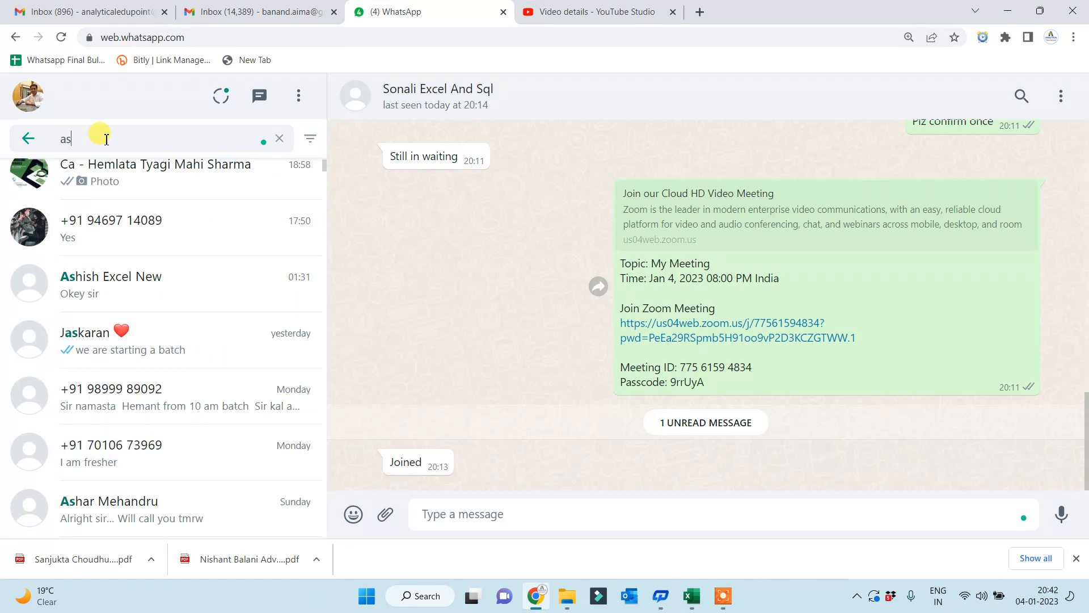
type("ar")
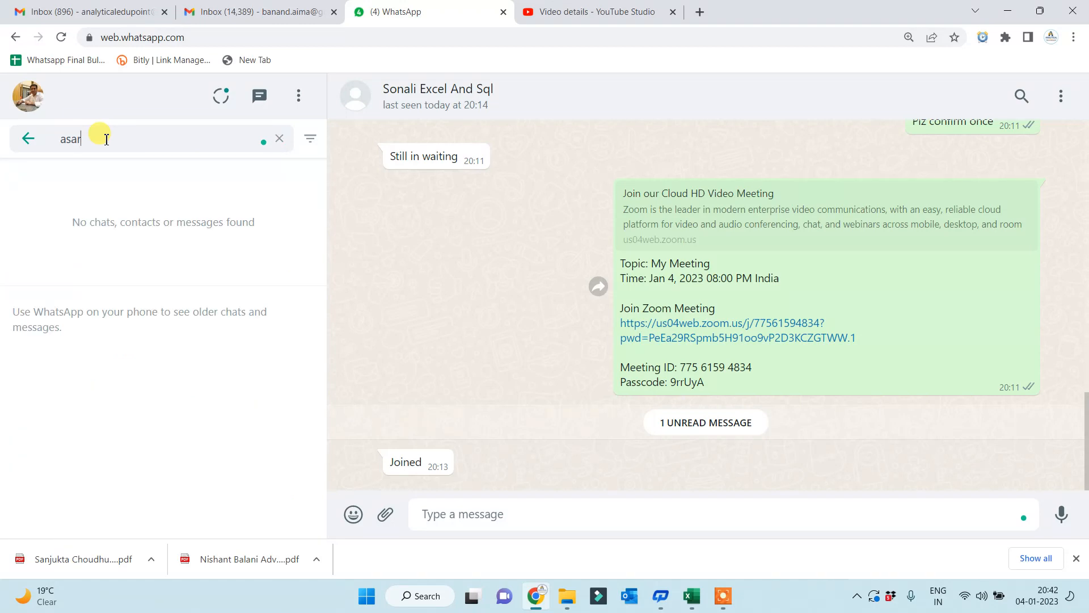
key("BackSpace")
key("BackSpace")
type("gar")
key("BackSpace")
key("BackSpace")
key("BackSpace")
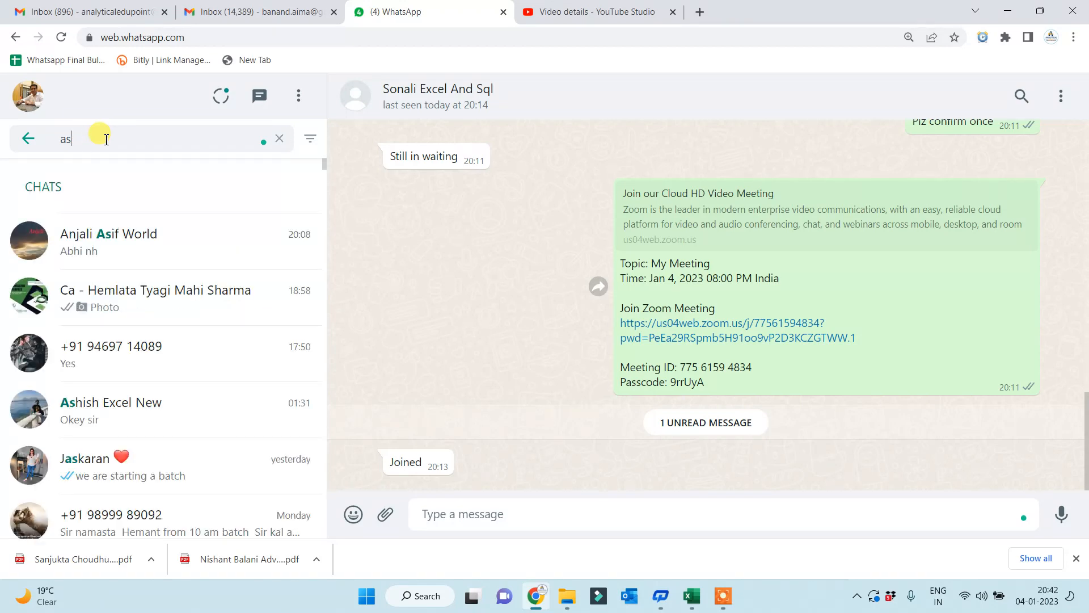
type("har")
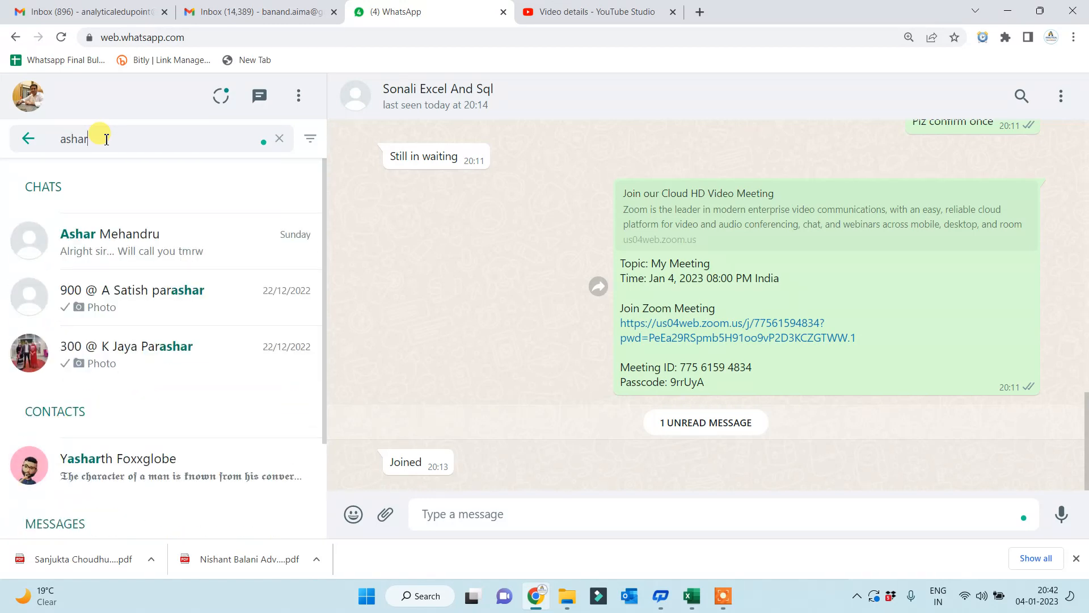
left_click(138, 243)
- Select '27million' in the chat message and open a new browser tab
scroll(535, 372, "up", 5)
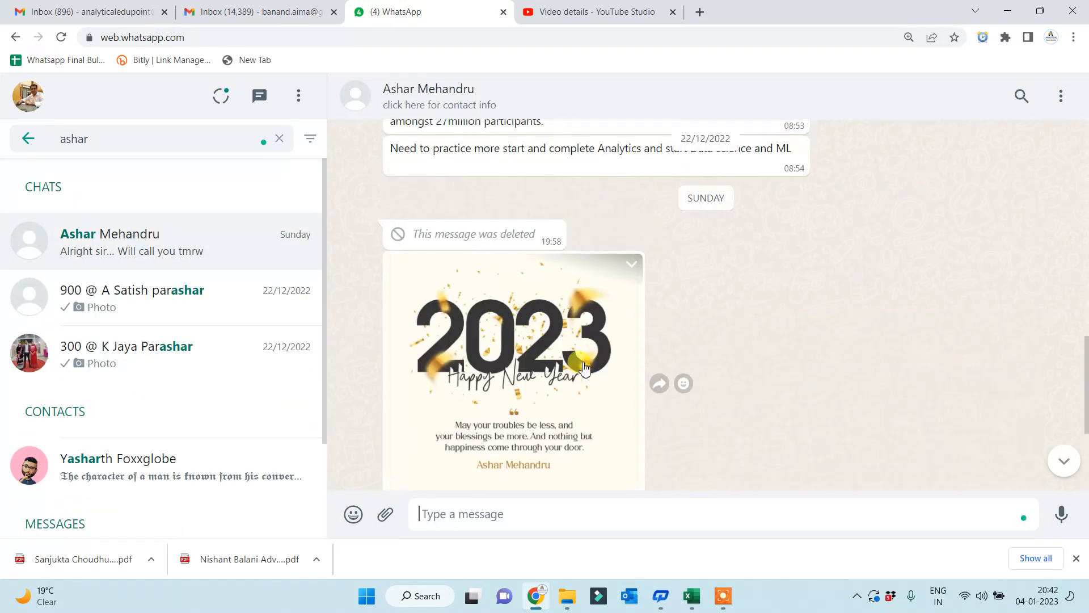
scroll(584, 368, "up", 5)
scroll(462, 393, "down", 1)
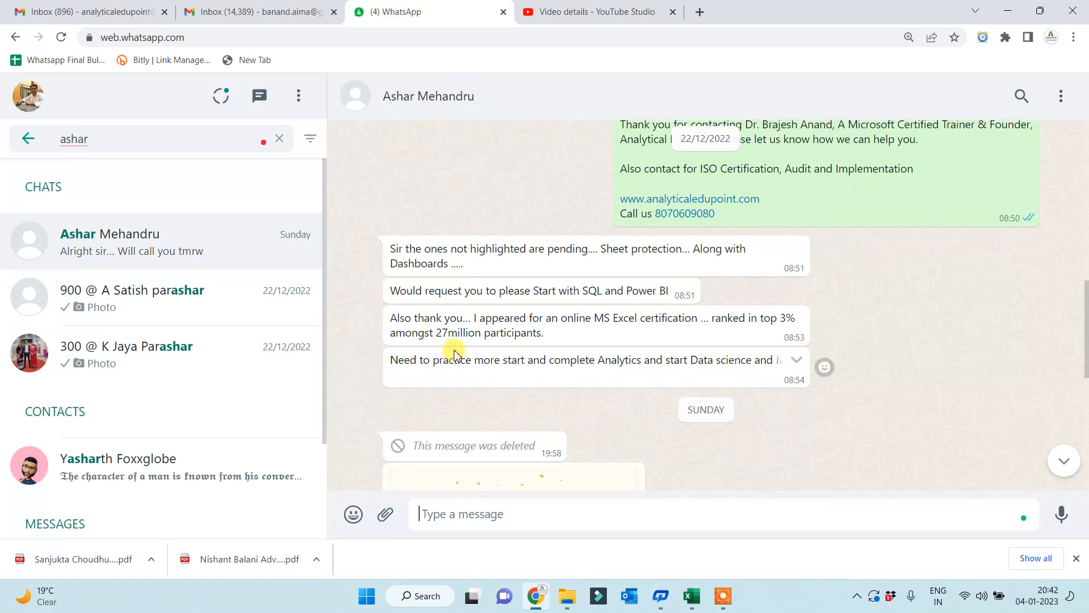
left_click_drag(435, 333, 483, 333)
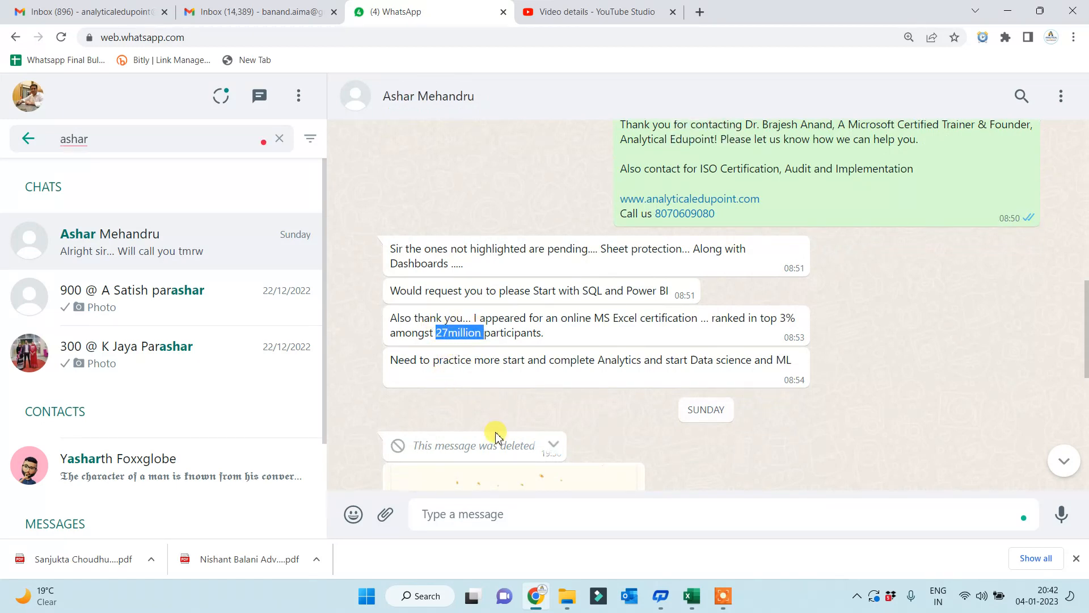
left_click(699, 12)
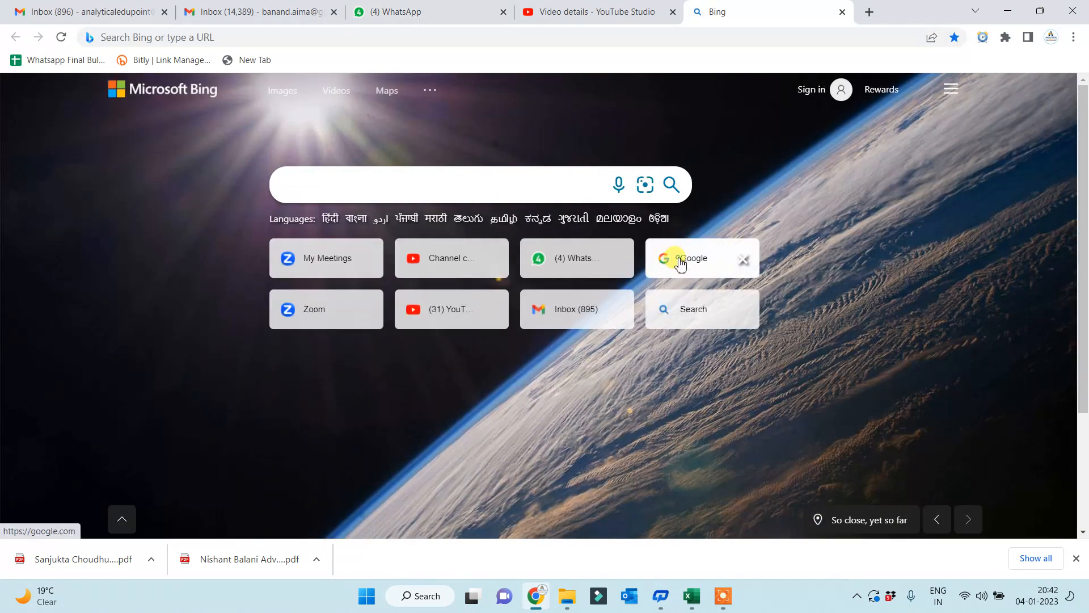
- Search Google for '27million in number' and highlight the 27,000,000 answer
left_click(681, 261)
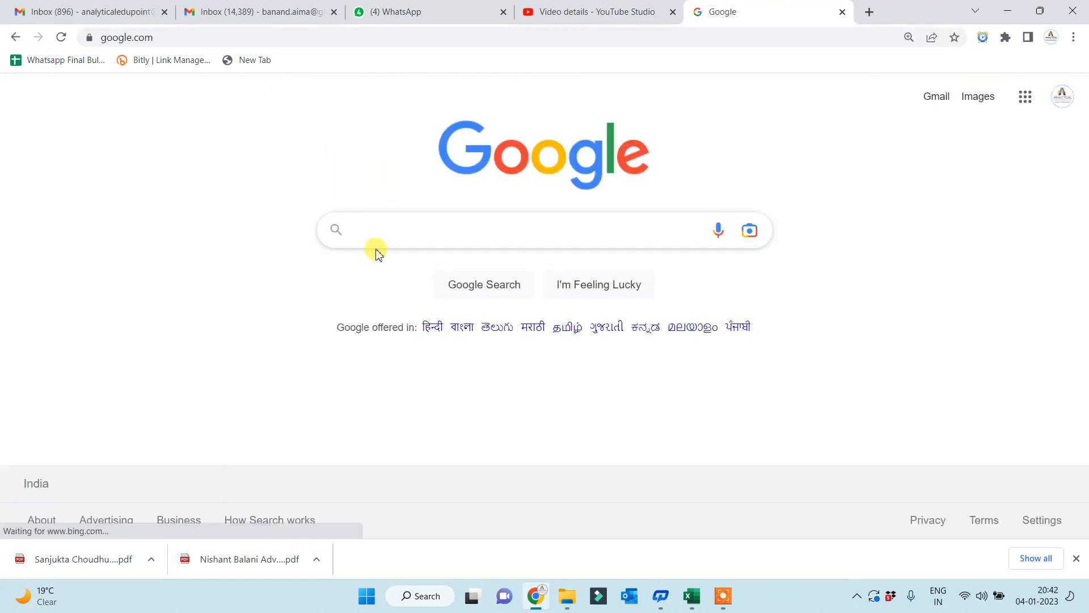
type("27million")
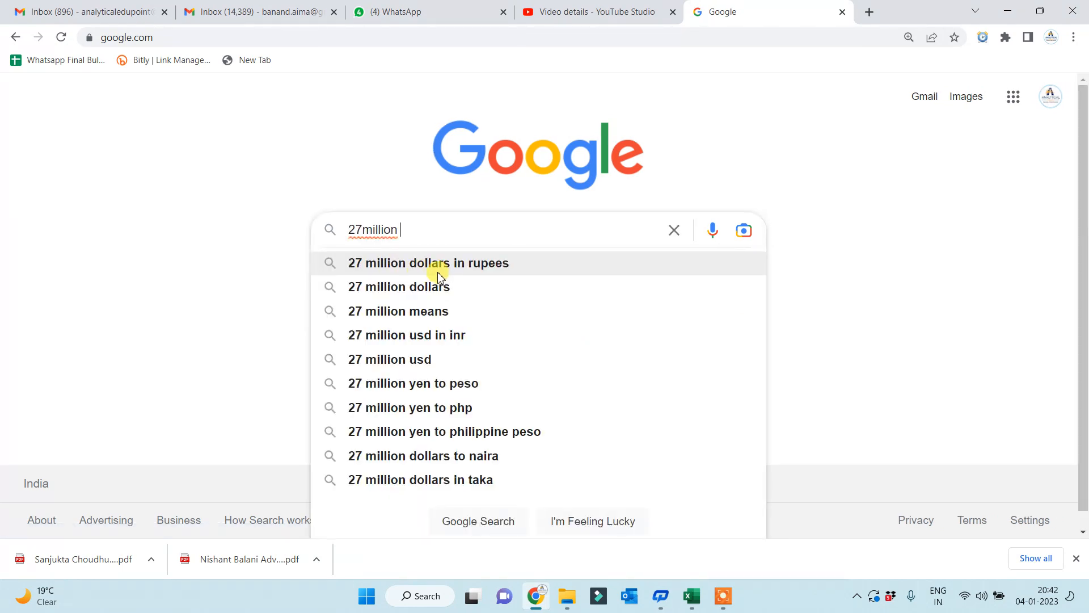
key("Return")
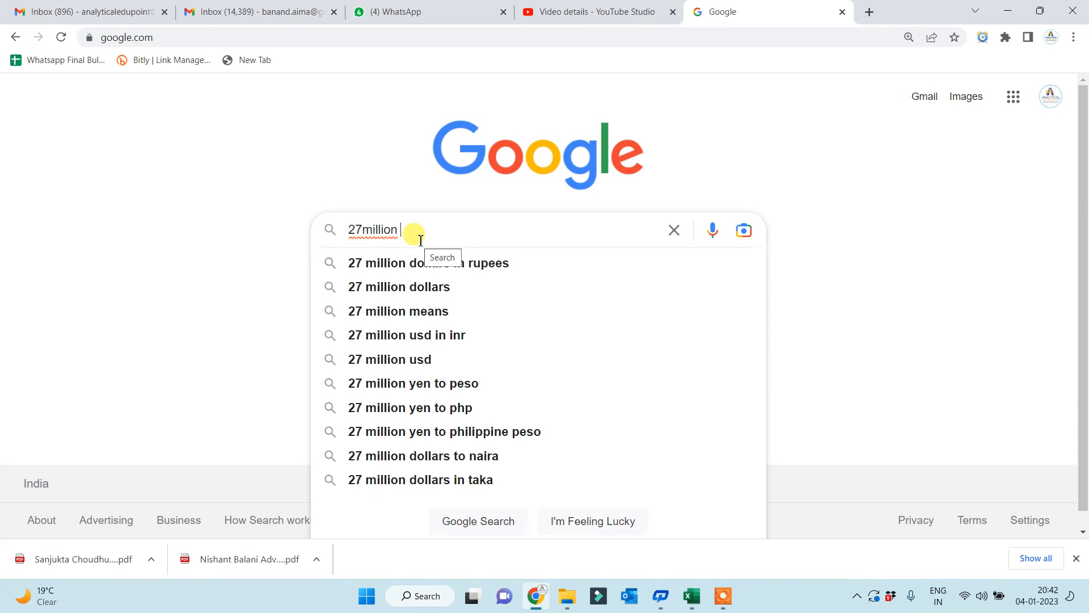
type("in number")
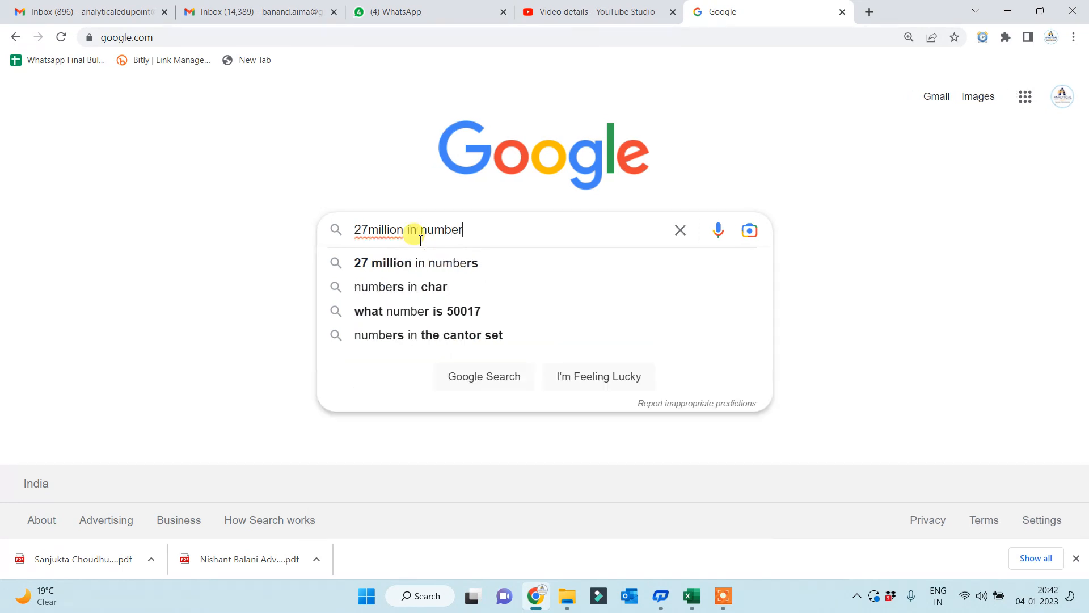
key("Return")
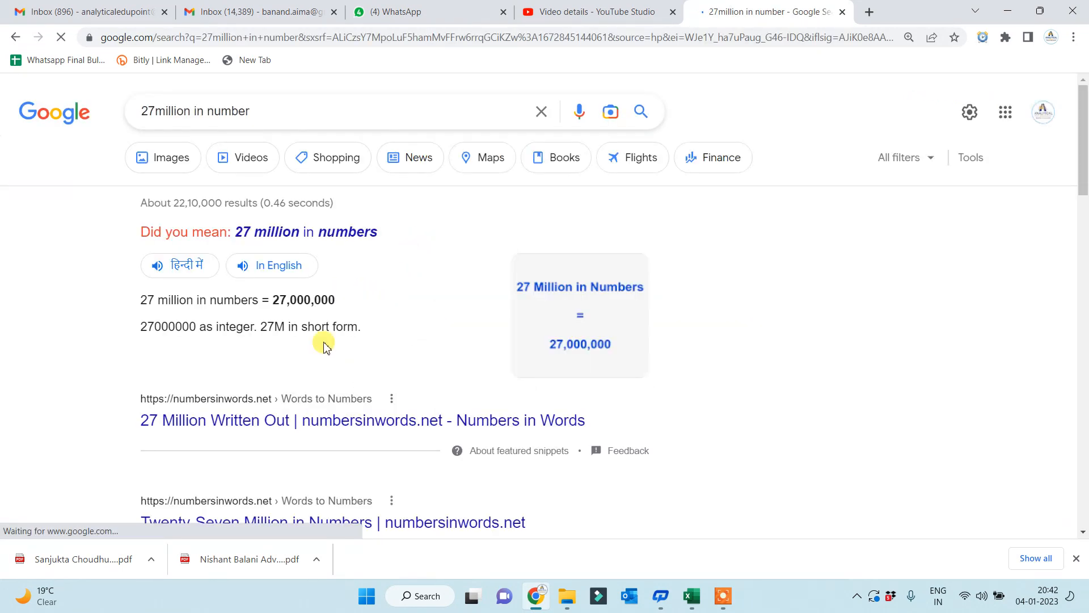
left_click_drag(272, 300, 345, 299)
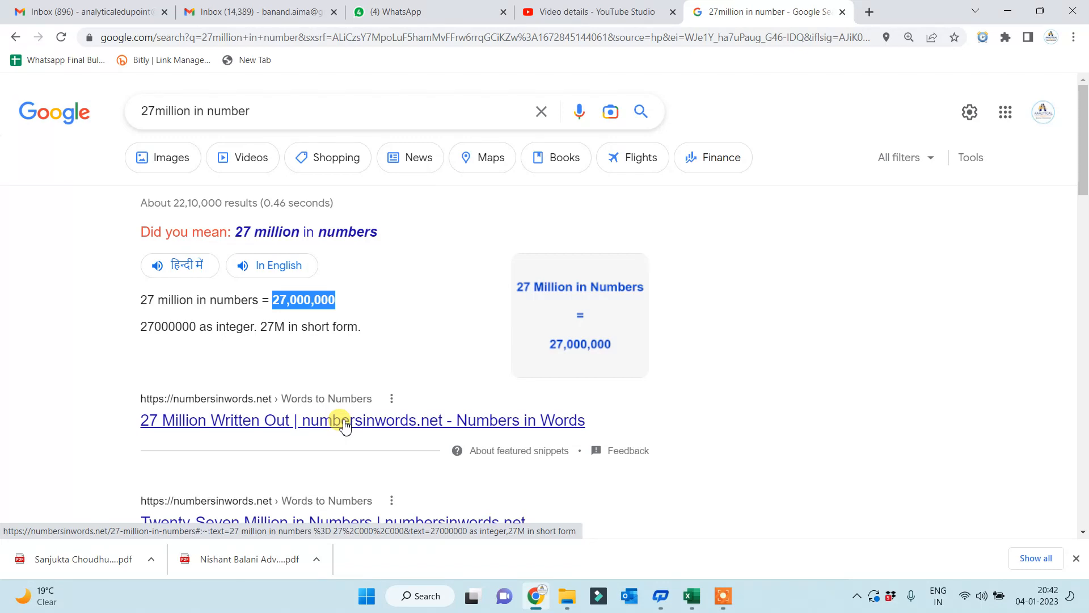
key("alt+Tab")
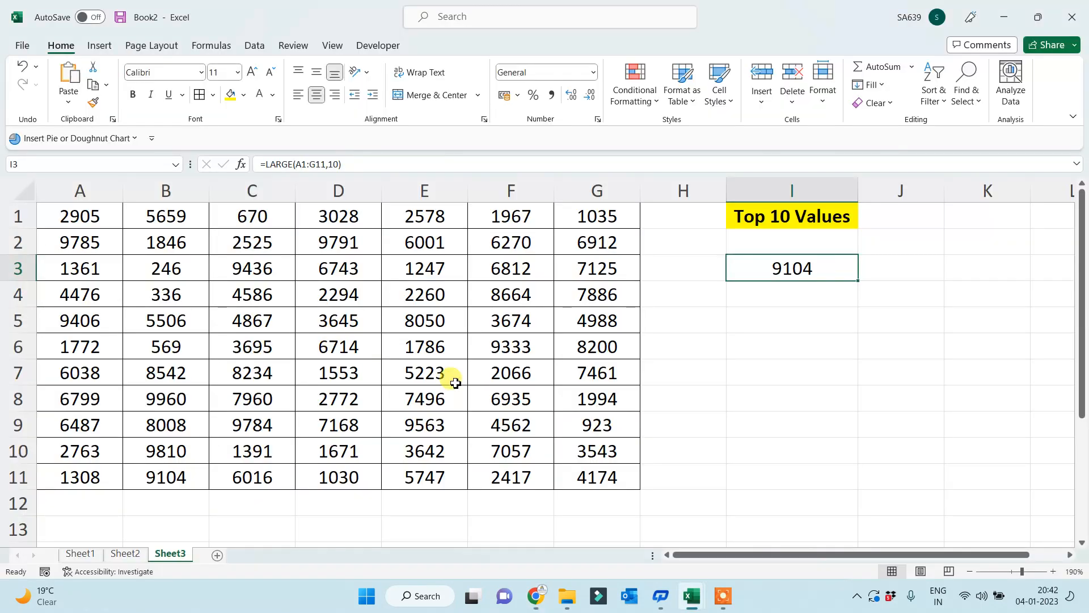
left_click(541, 600)
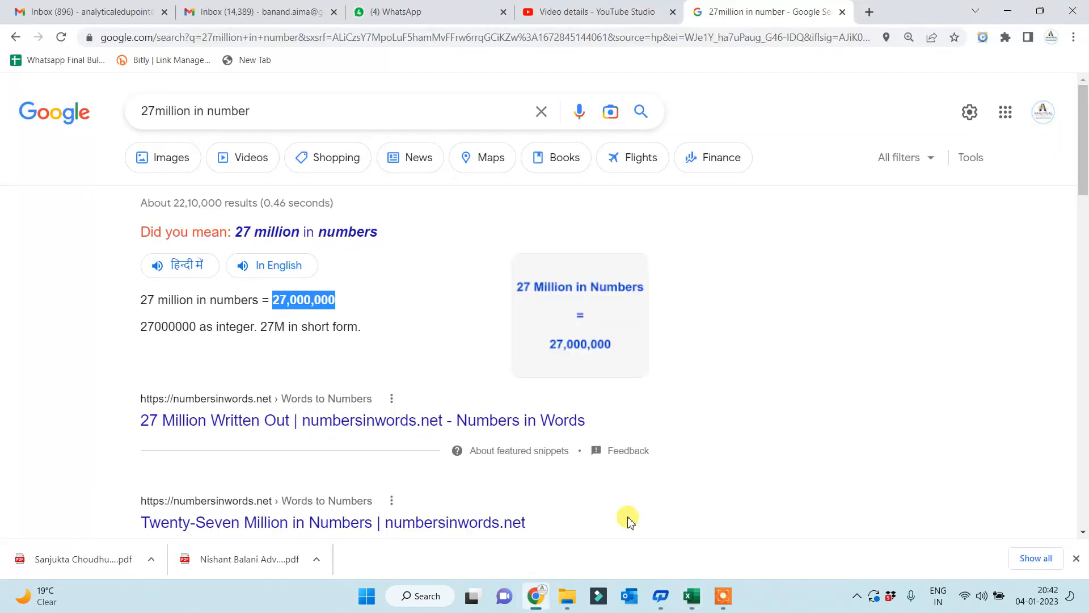
- Select the message about ranking top 3% in the MS Excel certification among 27million participants
left_click(271, 13)
left_click(93, 12)
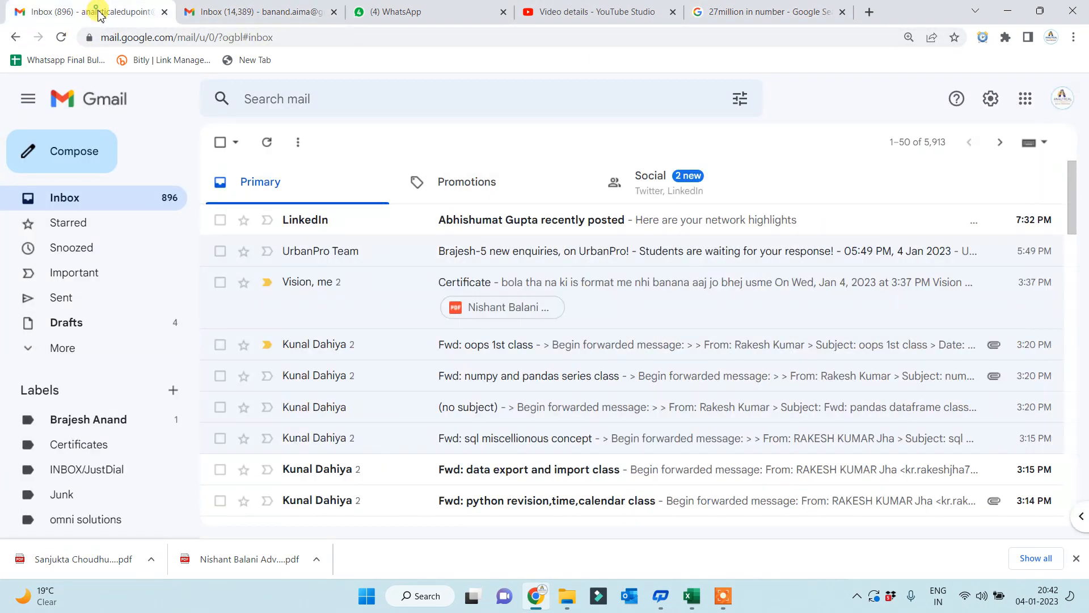
left_click(418, 16)
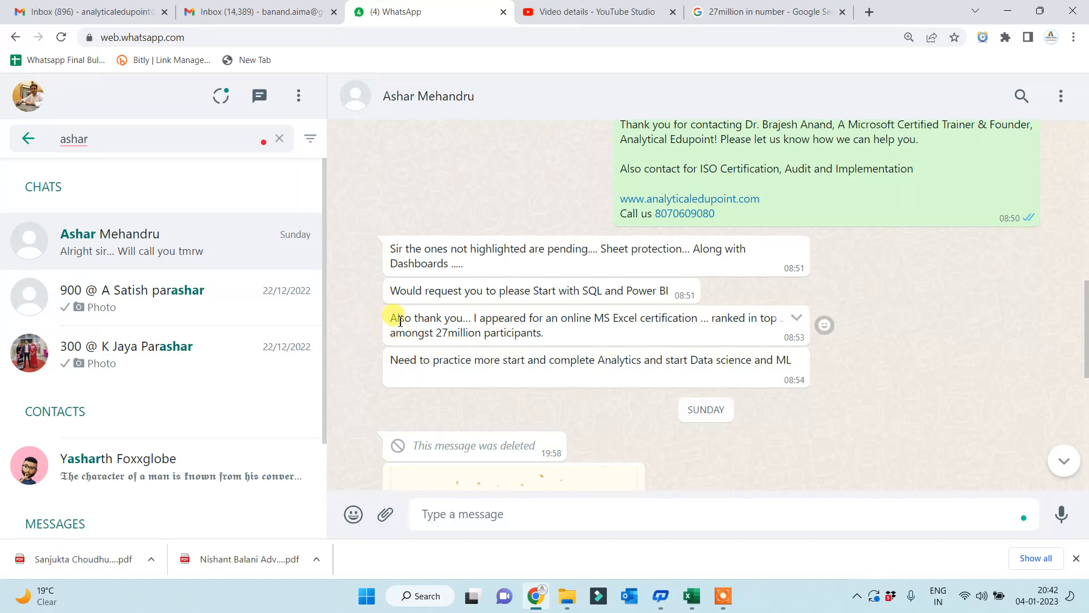
left_click_drag(389, 317, 798, 331)
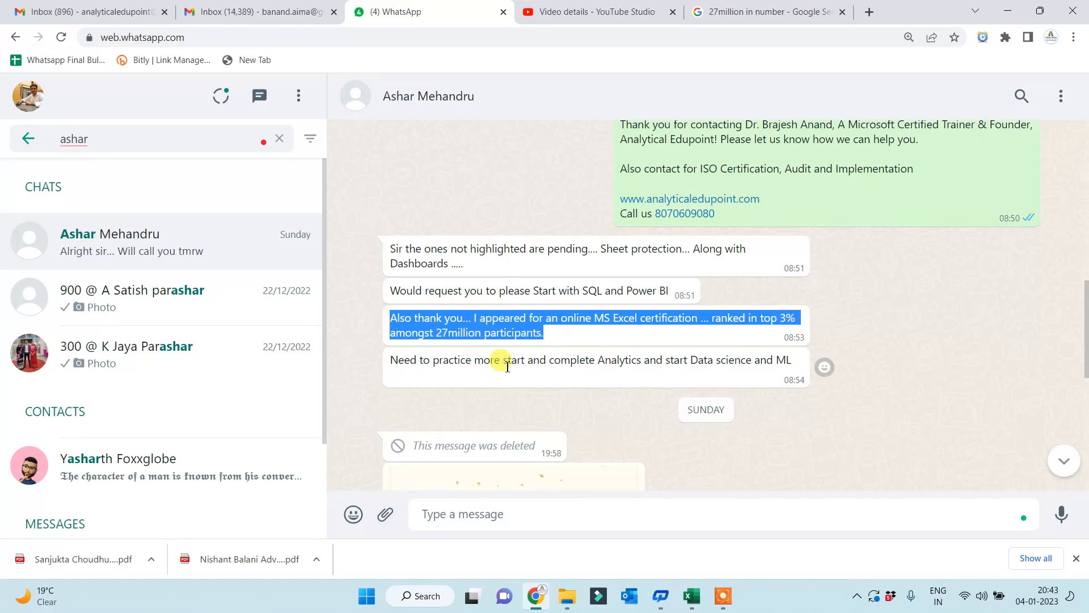
scroll(669, 321, "up", 1)
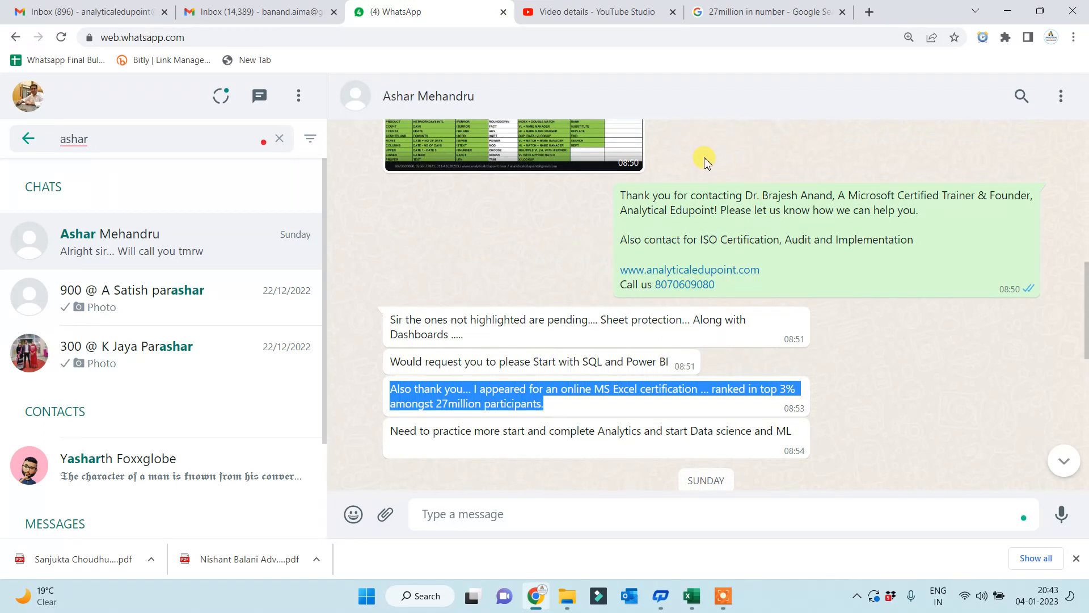
scroll(716, 187, "up", 1)
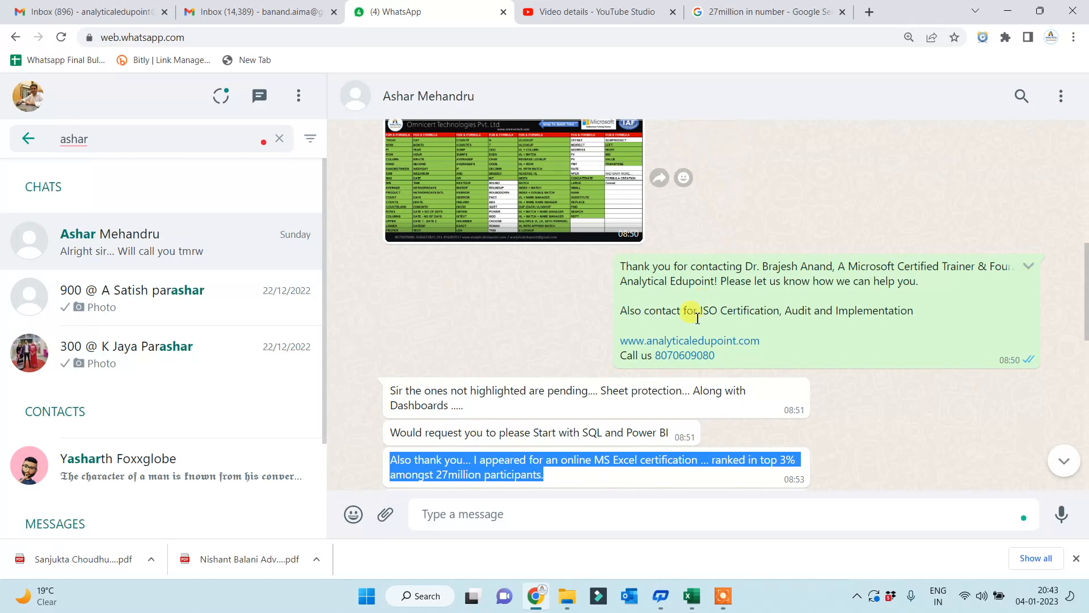
scroll(692, 311, "down", 2)
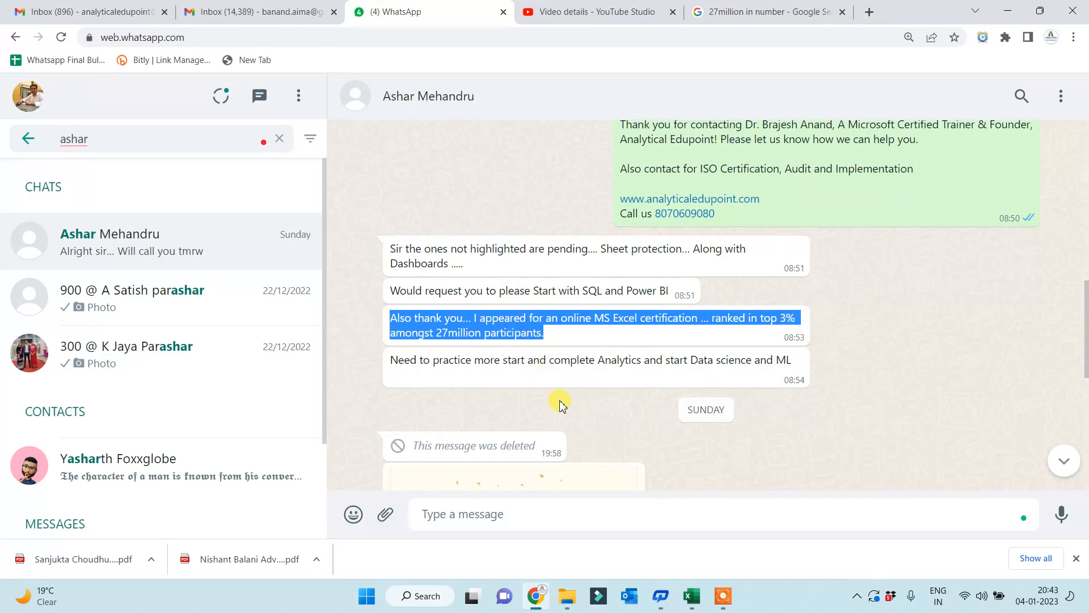
scroll(560, 404, "down", 2)
scroll(661, 380, "down", 4)
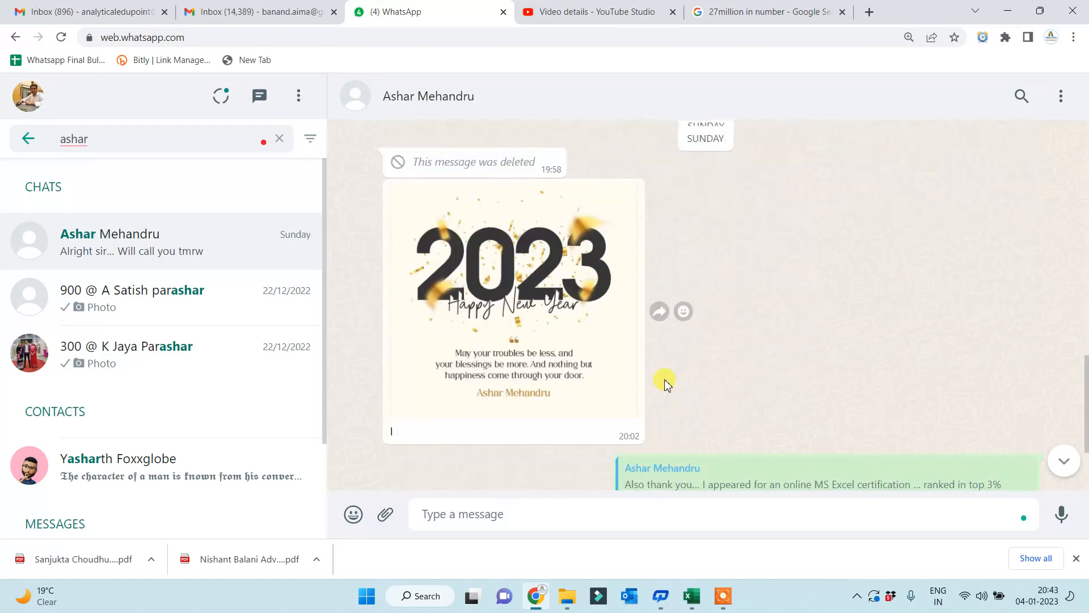
scroll(584, 437, "up", 6)
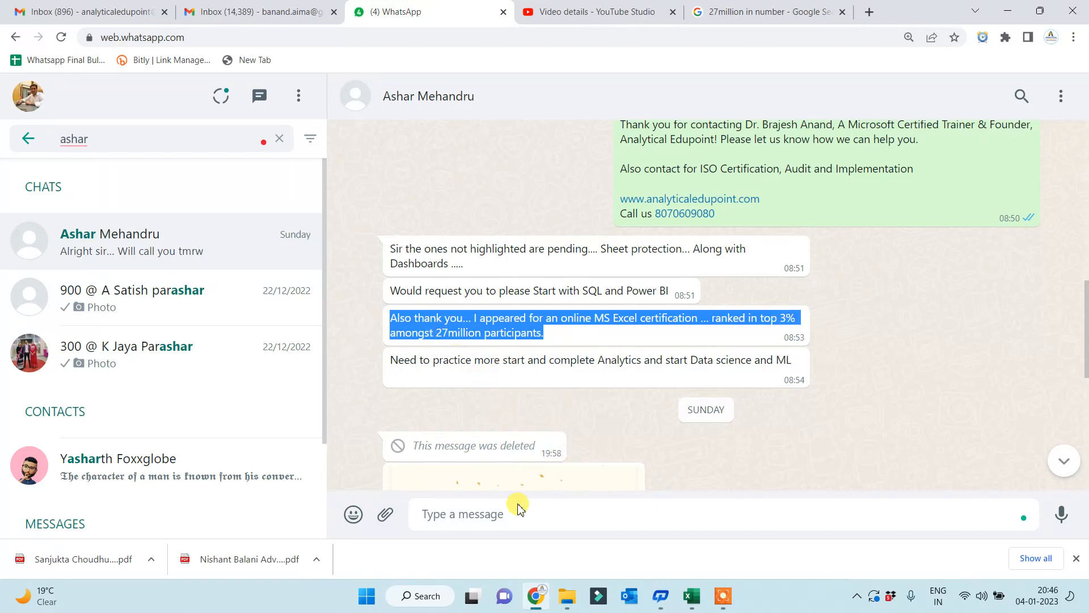
left_click(478, 517)
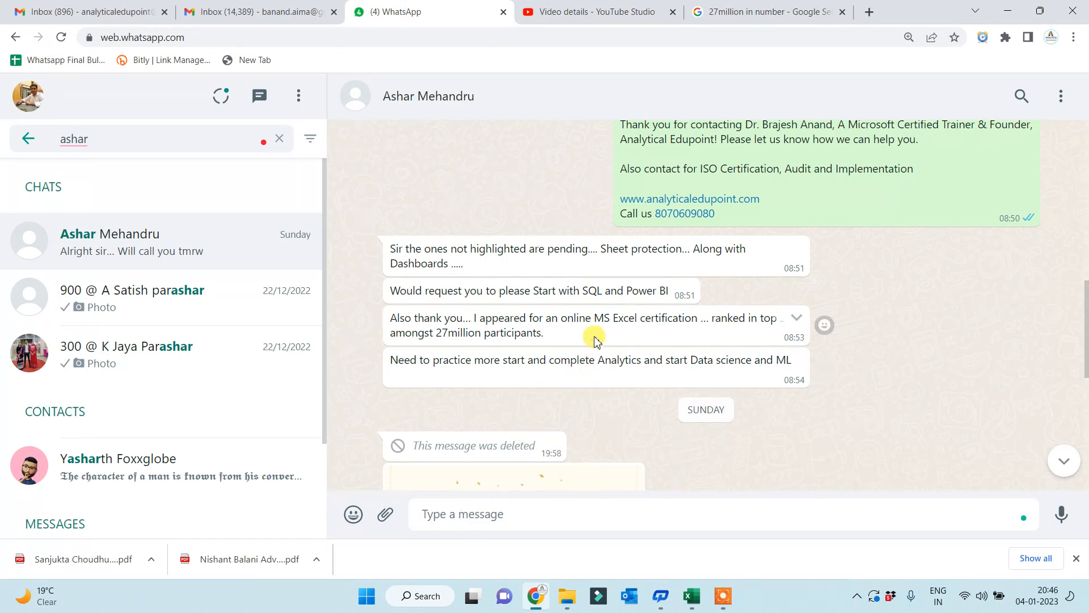
scroll(594, 339, "up", 5)
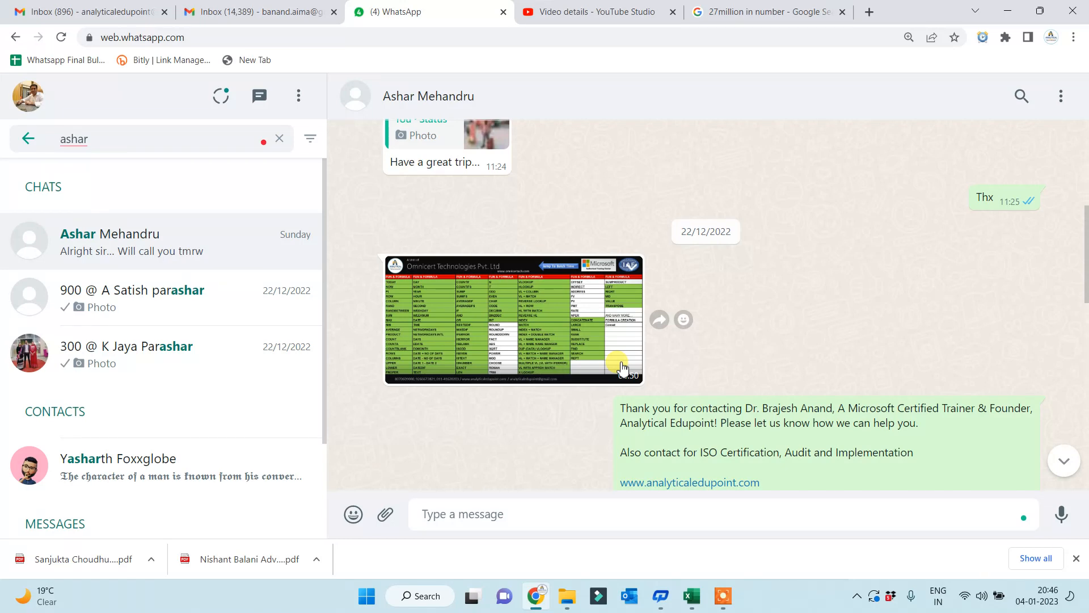
scroll(622, 368, "down", 15)
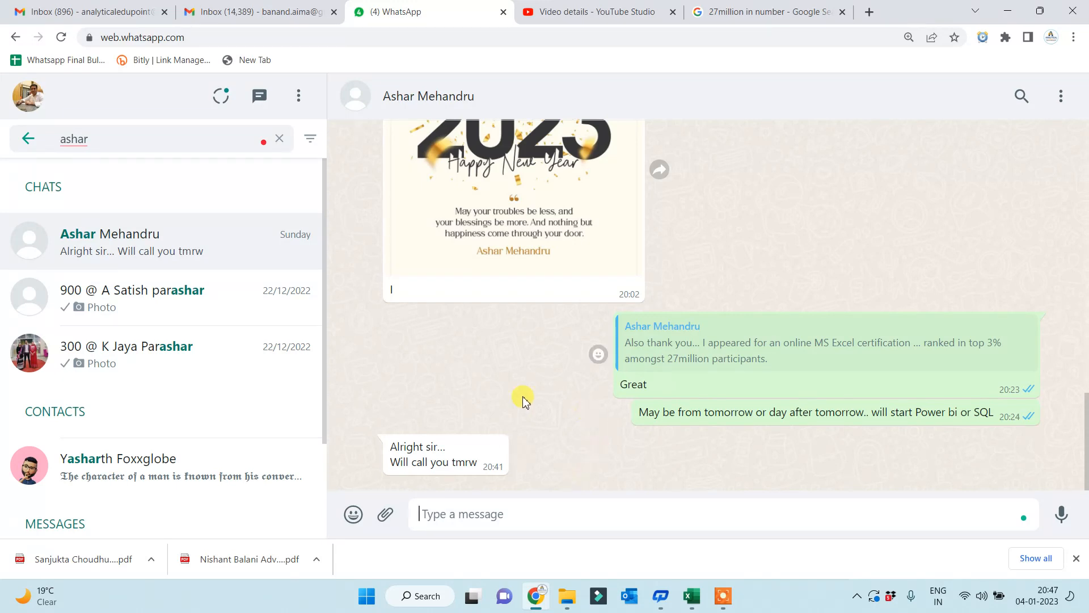
- Clear the contact search, browse the most recent chat, then return to the '27million in number' results
left_click(279, 138)
left_click(181, 200)
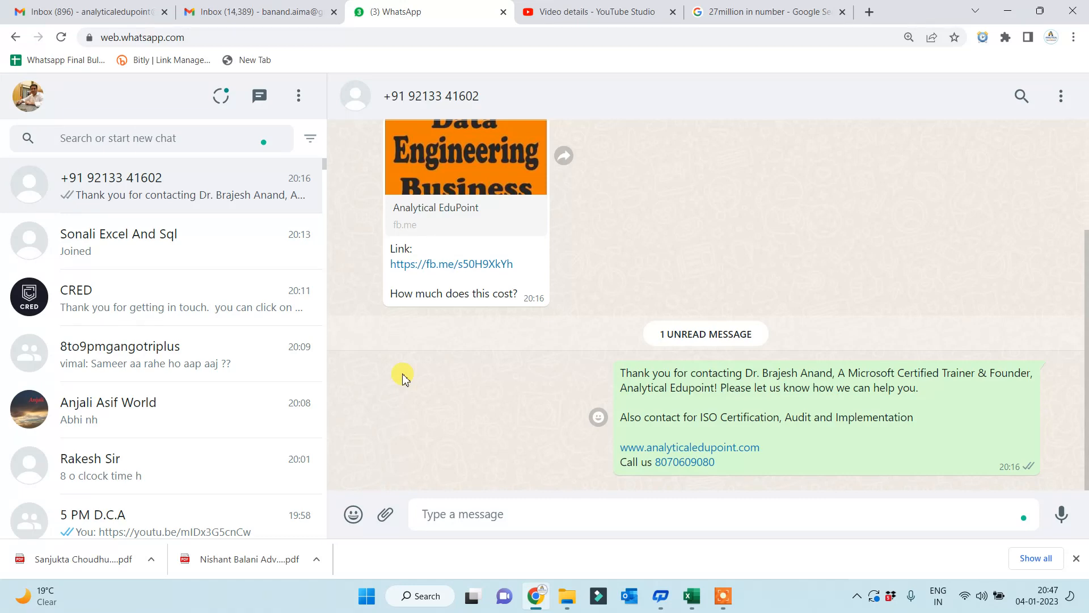
scroll(624, 289, "up", 3)
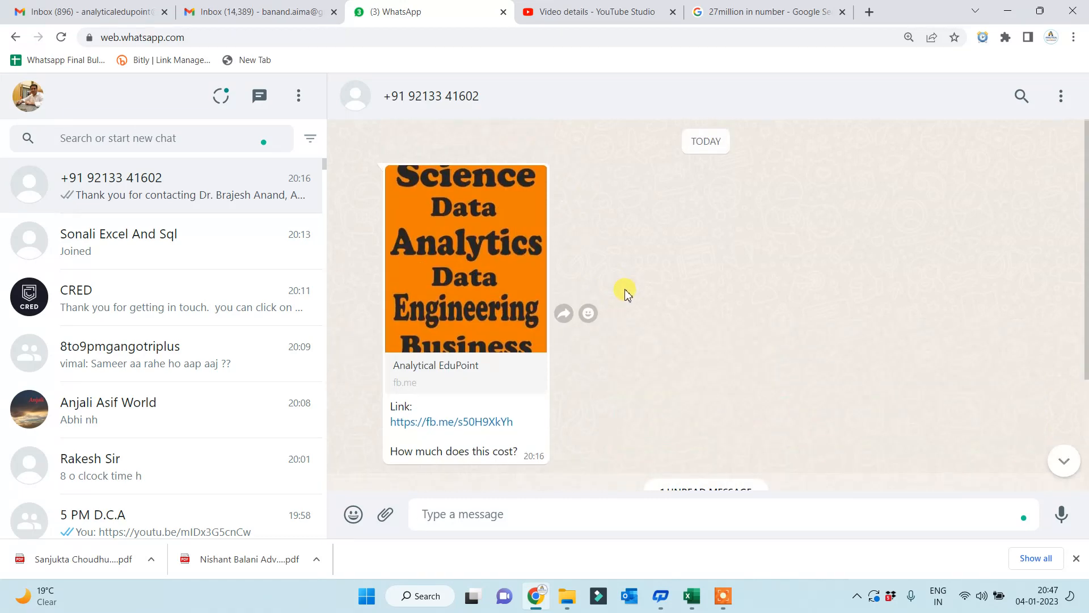
scroll(625, 292, "down", 3)
scroll(511, 368, "up", 3)
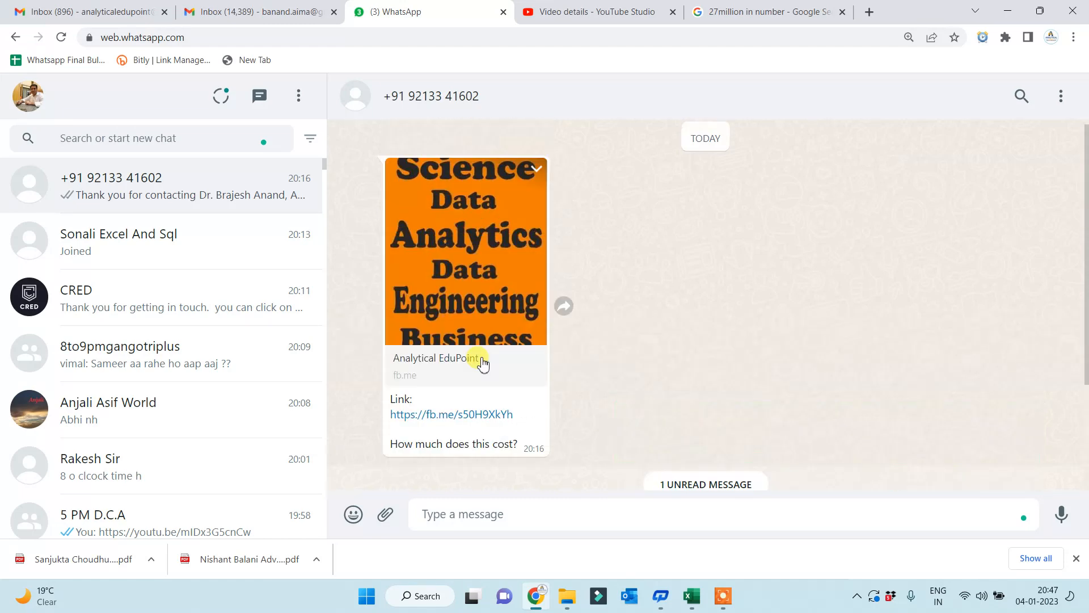
scroll(604, 298, "down", 3)
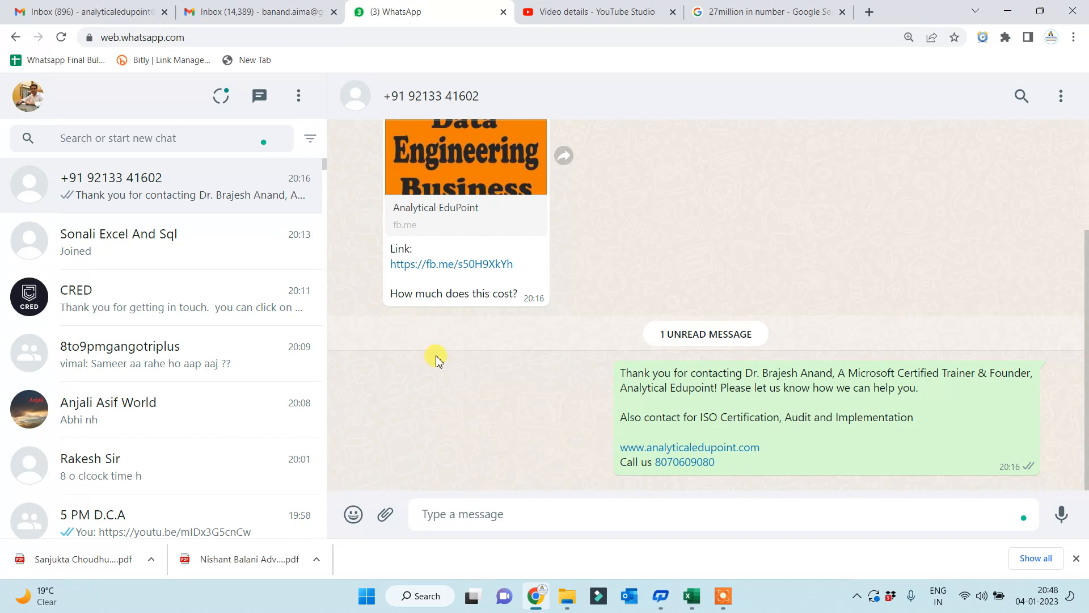
left_click(598, 21)
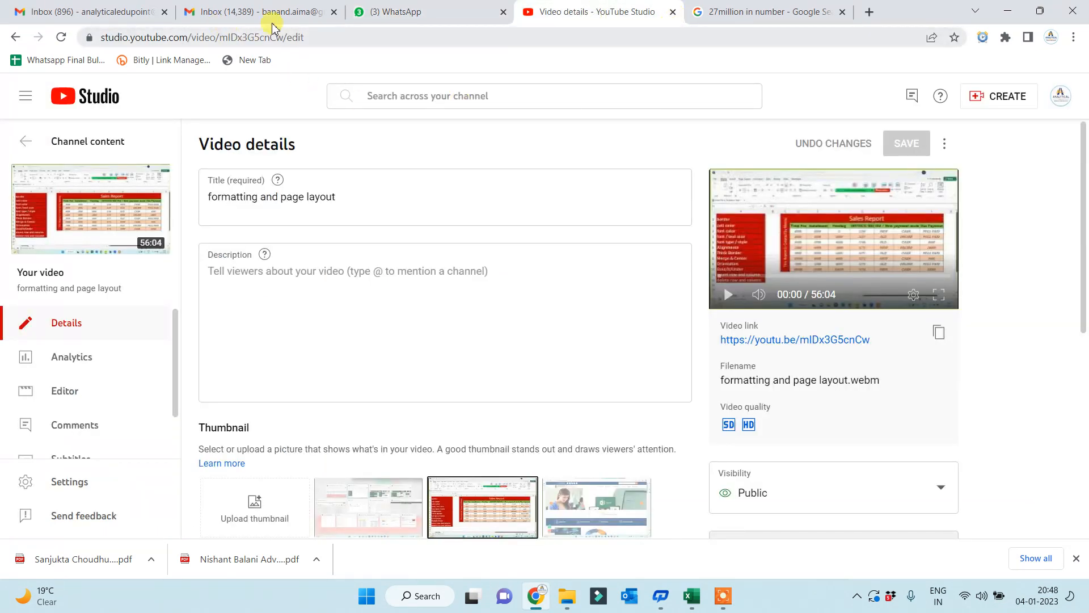
left_click(713, 12)
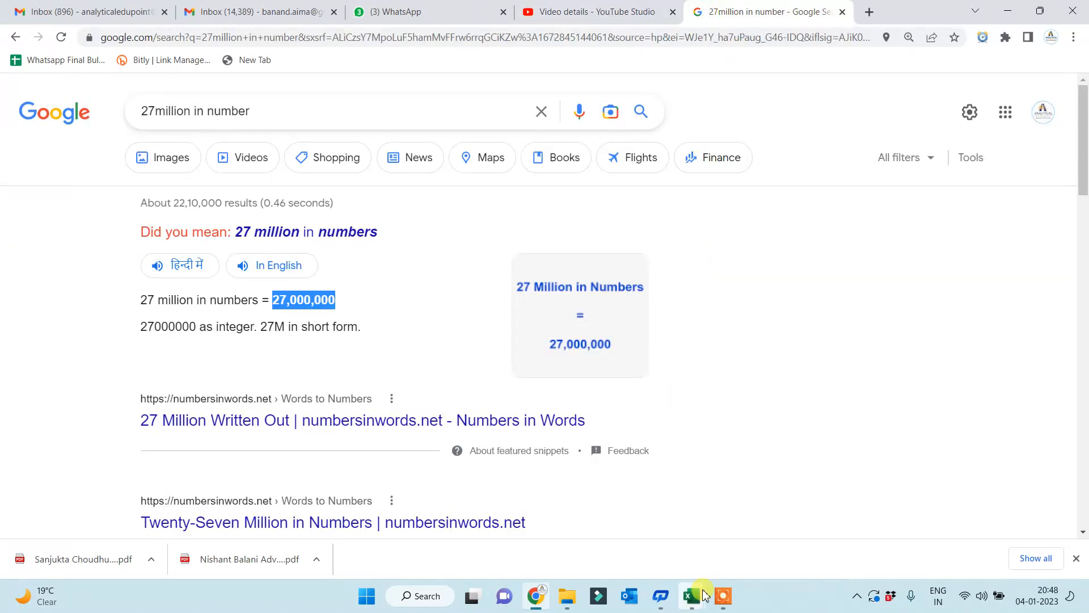
- Bring Book2 forward, delete the LARGE formula from I3, and move to J3
mouse_move(692, 596)
left_click(826, 547)
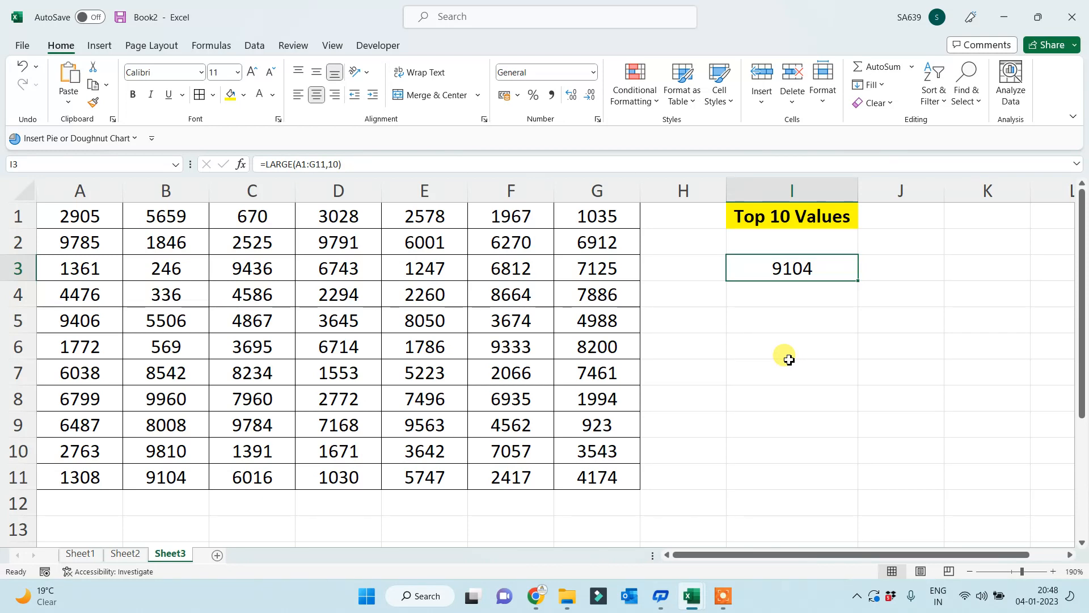
key("Delete")
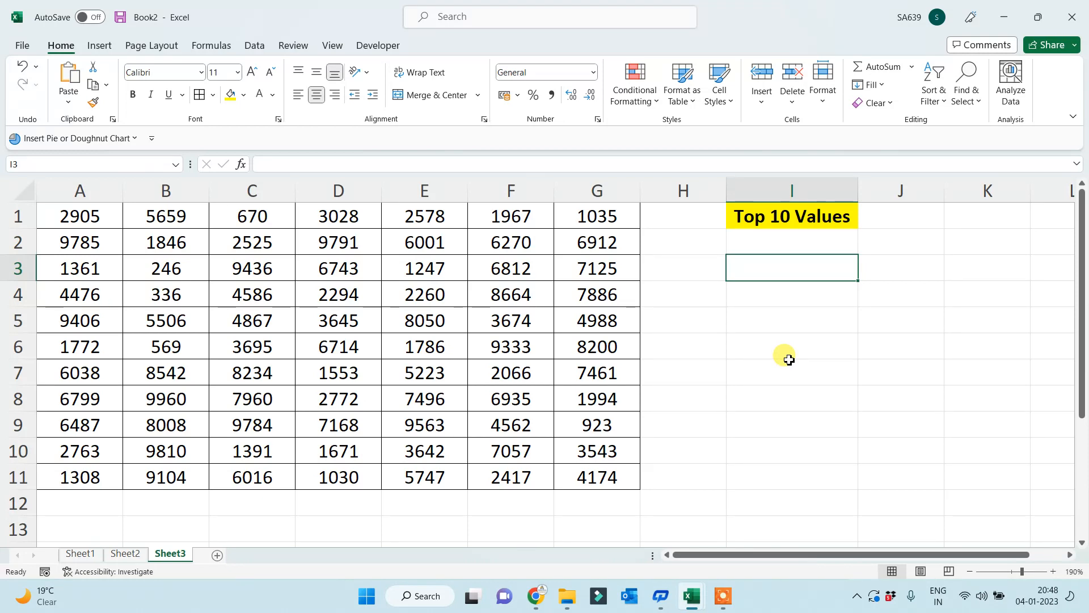
key("Right")
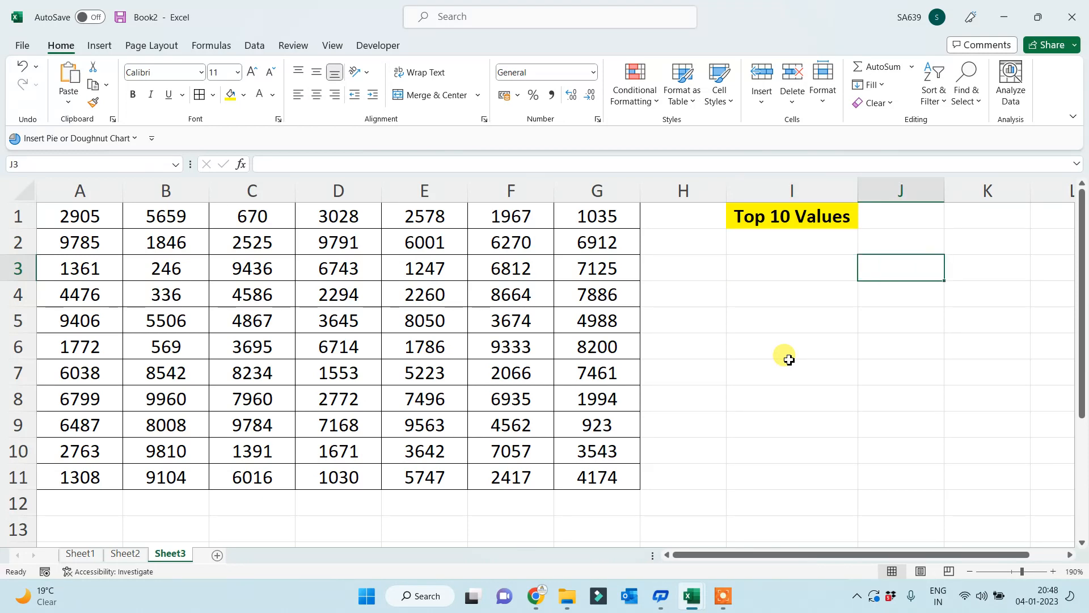
- Enter the ranks 1 through 10 down J3:J12
type("1")
key("Return")
type("2 3 ")
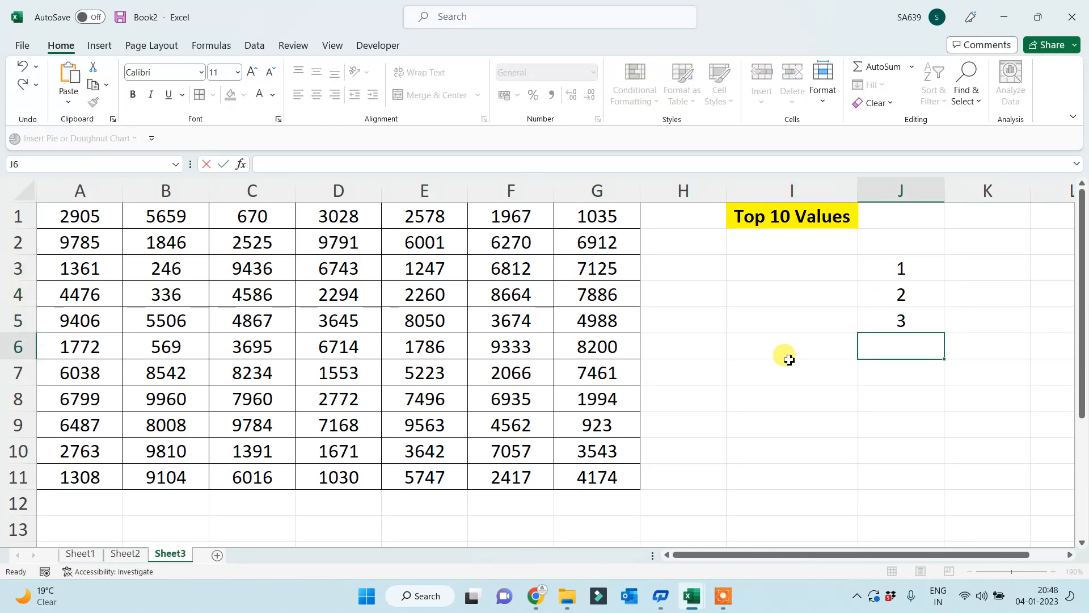
type("4 5 6 7")
key("Return")
type("8")
key("Return")
type("9")
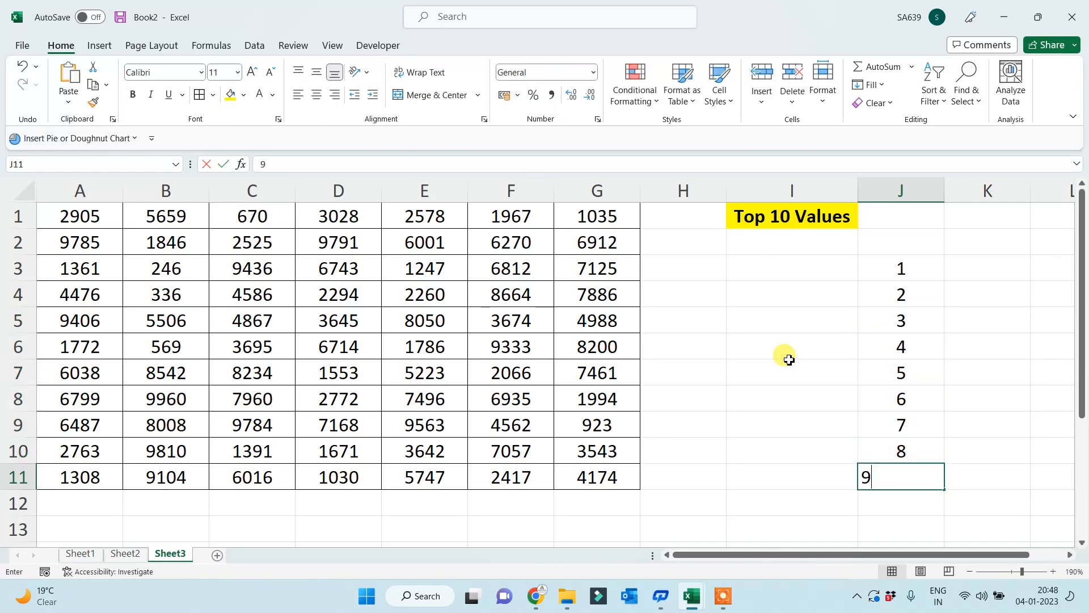
key("Return")
type("10")
key("Return")
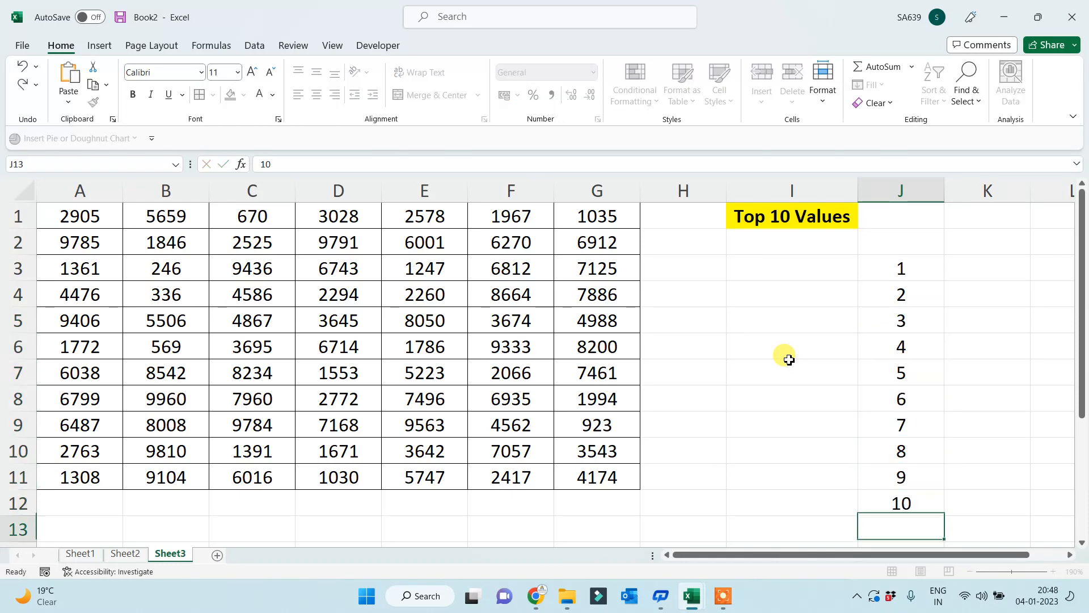
key("Up")
key("Up")
key("Up")
key("Up")
key("Up")
key("Up")
key("Up")
- Write =LARGE(A1:G11,J3) in I3 and fill it down to I12
key("Left")
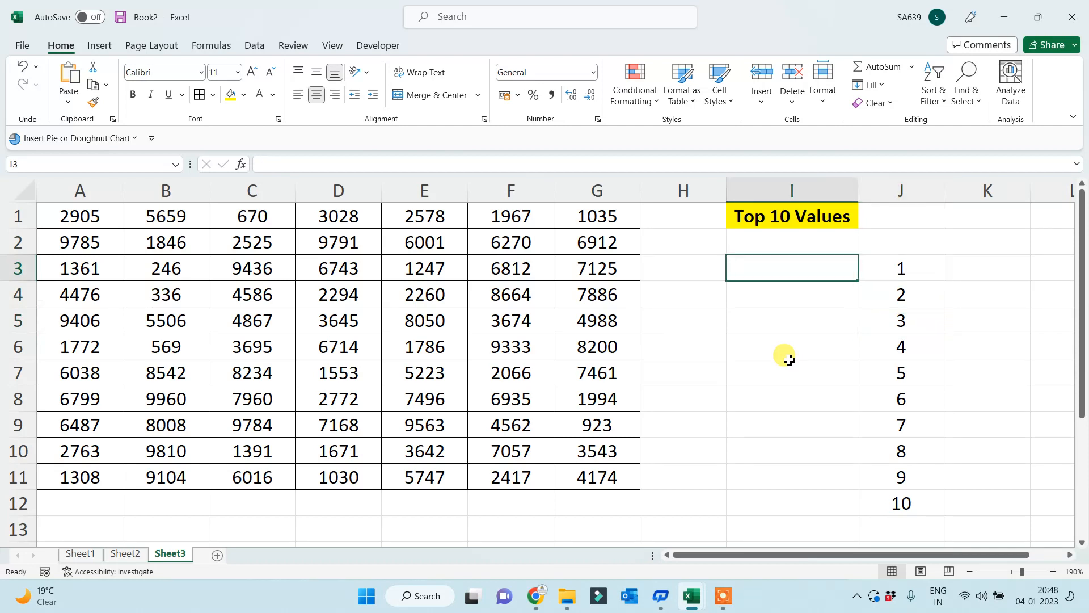
type("=laarge")
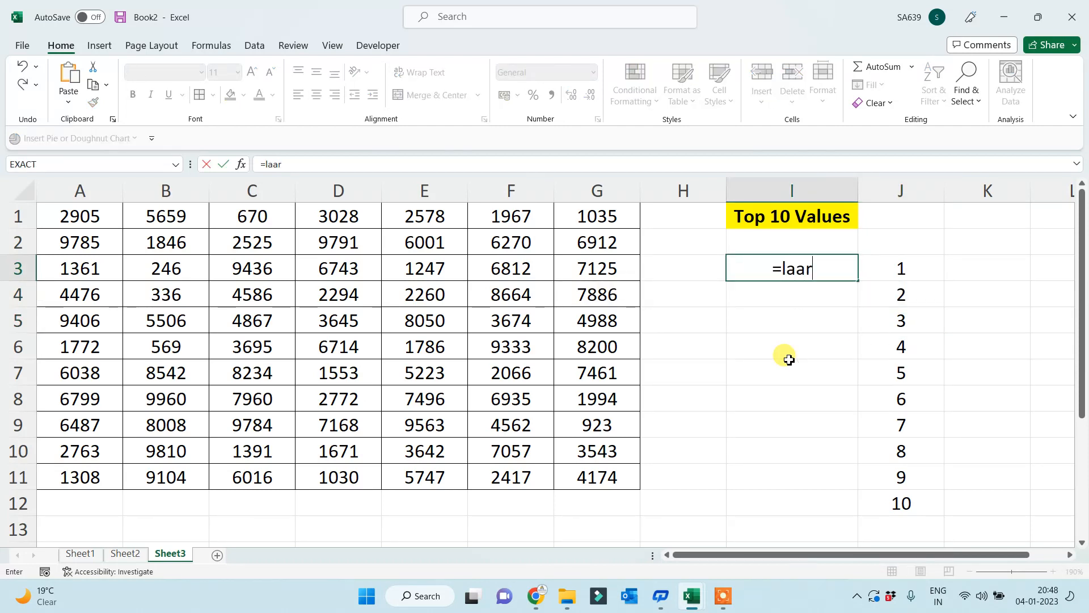
key("BackSpace")
key("BackSpace")
key("BackSpace")
key("BackSpace")
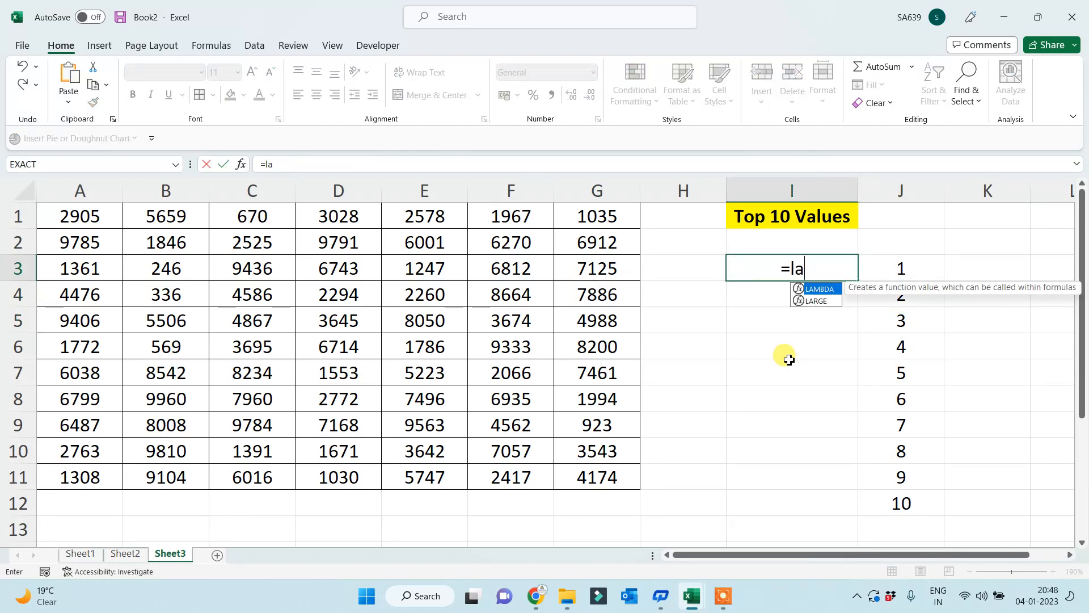
key("Down")
key("Tab")
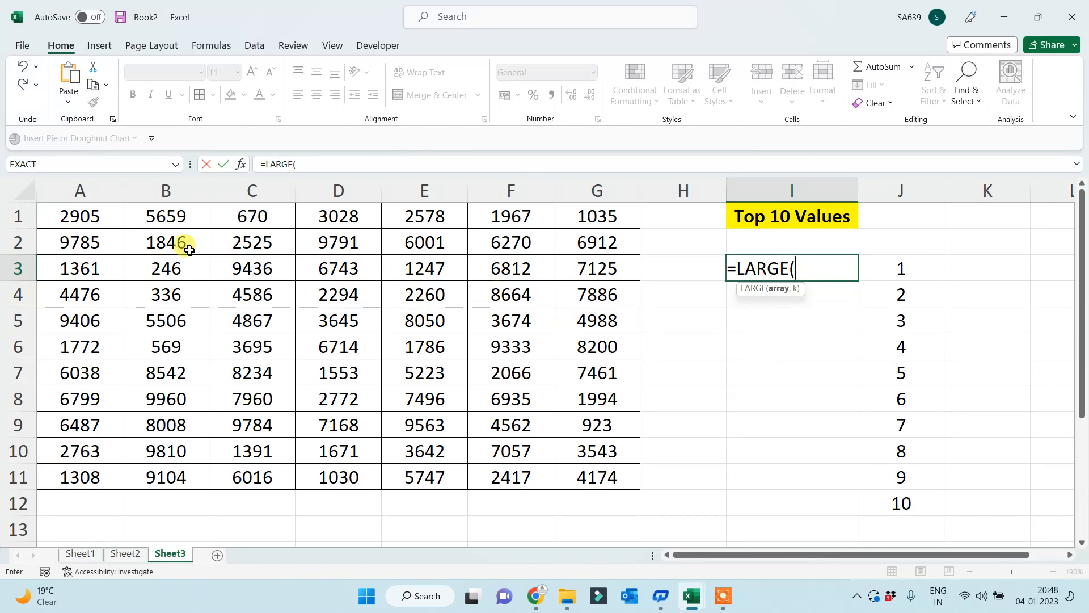
left_click_drag(108, 224, 580, 472)
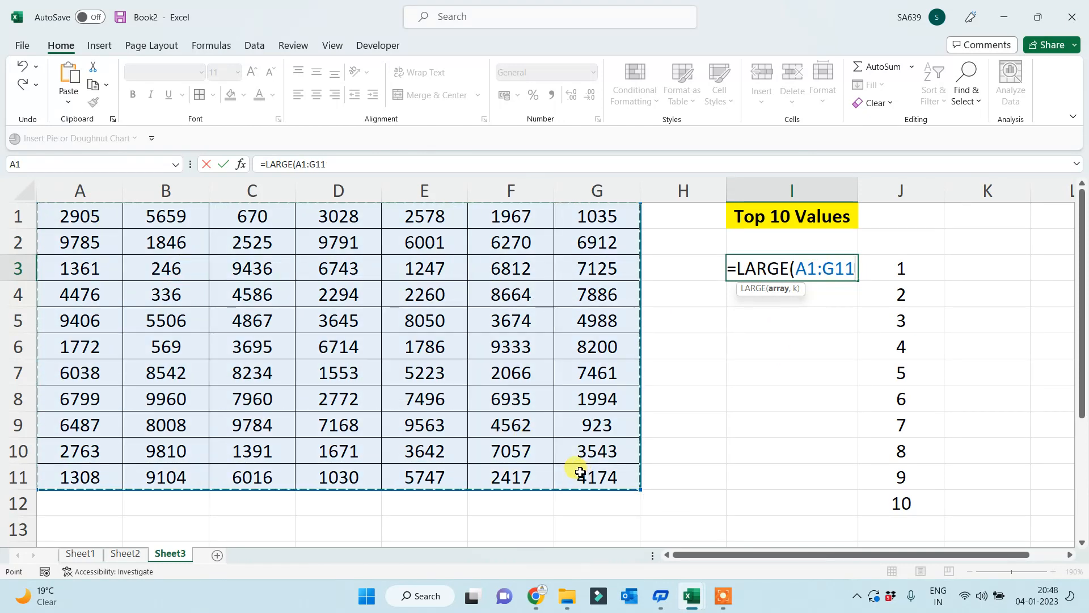
type(",")
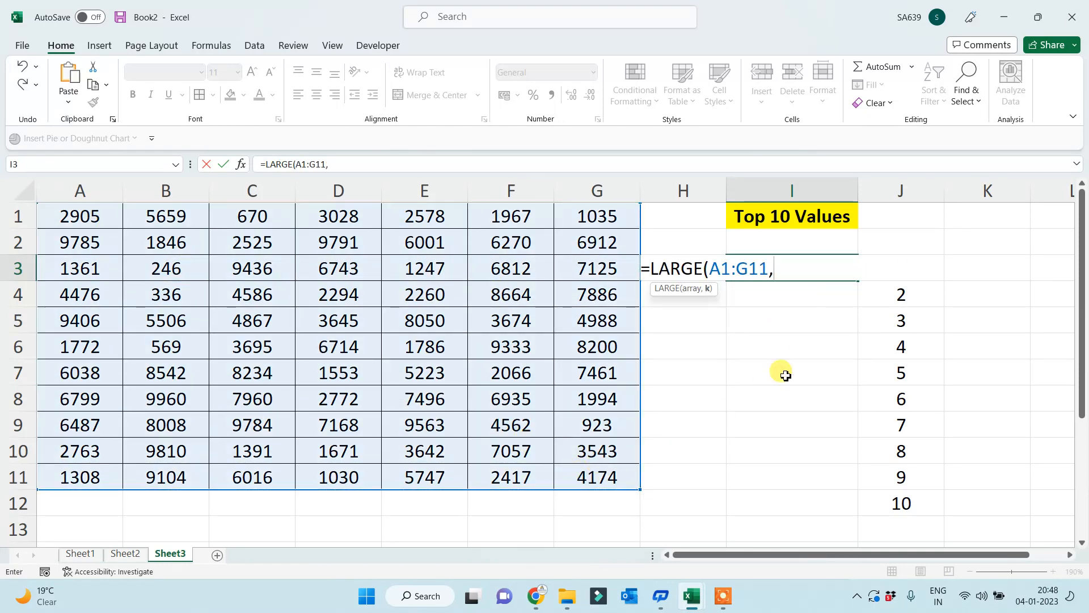
left_click(913, 306)
key("Up")
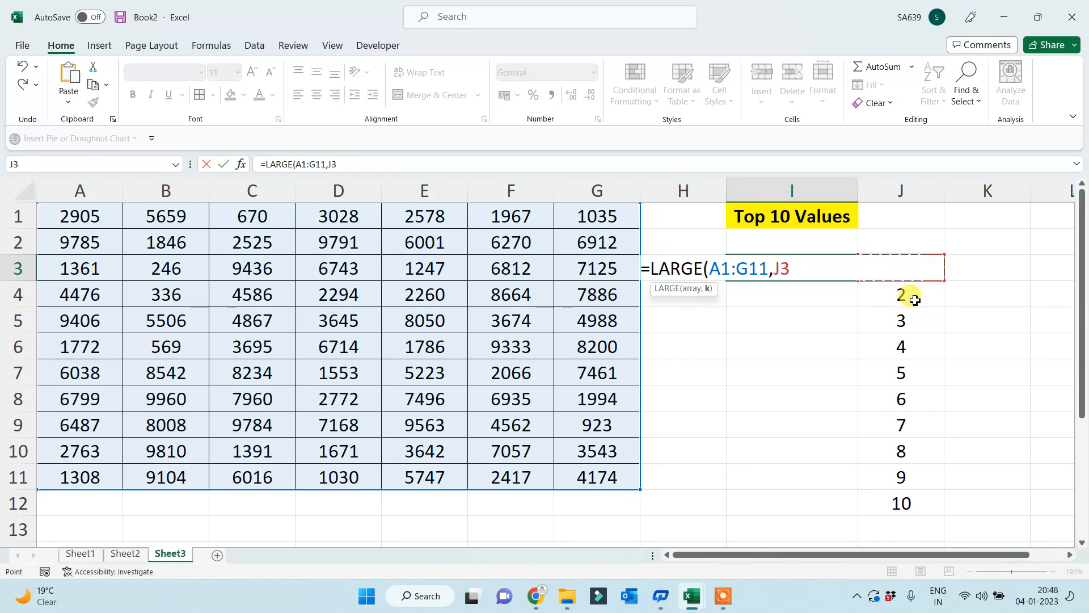
type(")")
key("Return")
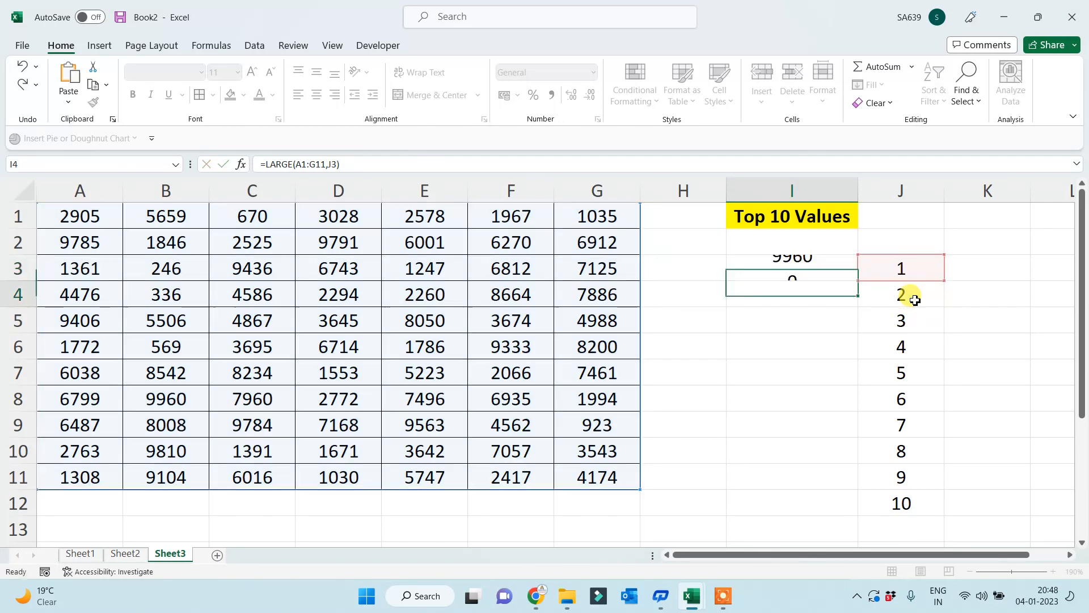
left_click(788, 264)
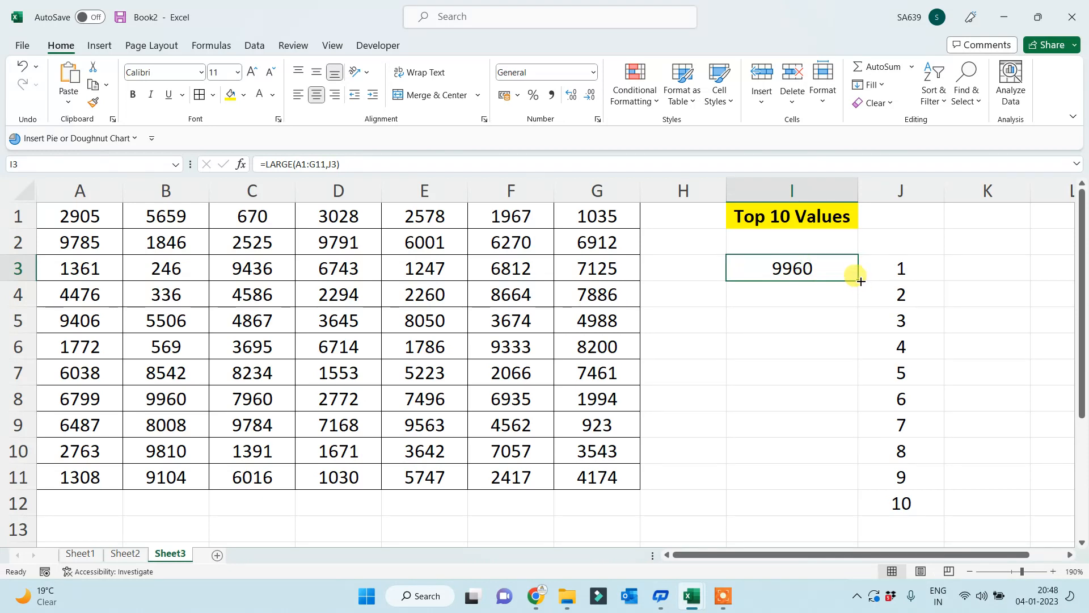
double_click(857, 281)
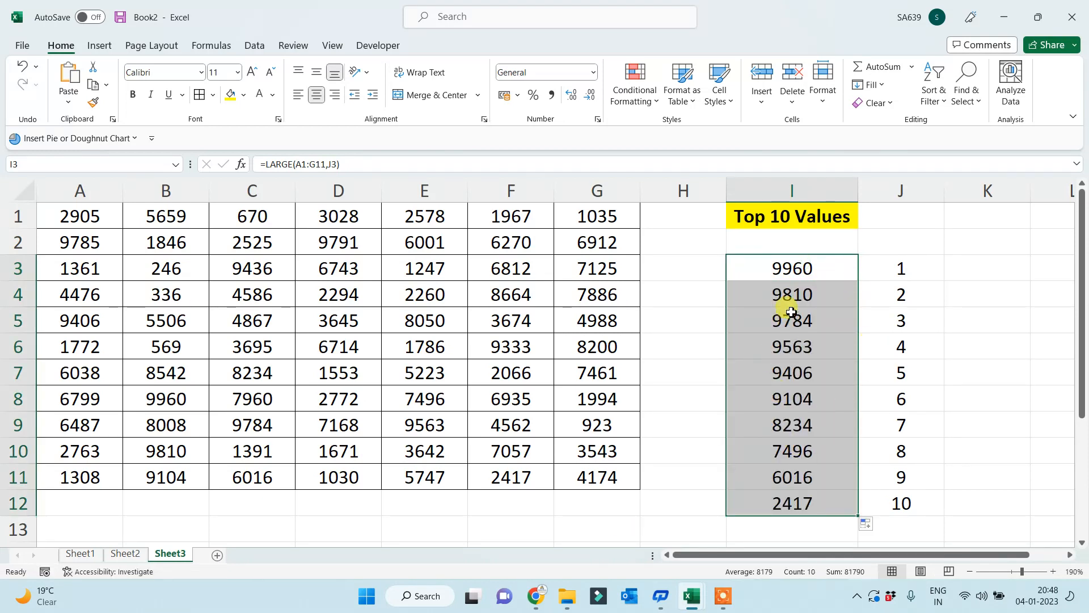
left_click(788, 276)
left_click(773, 292)
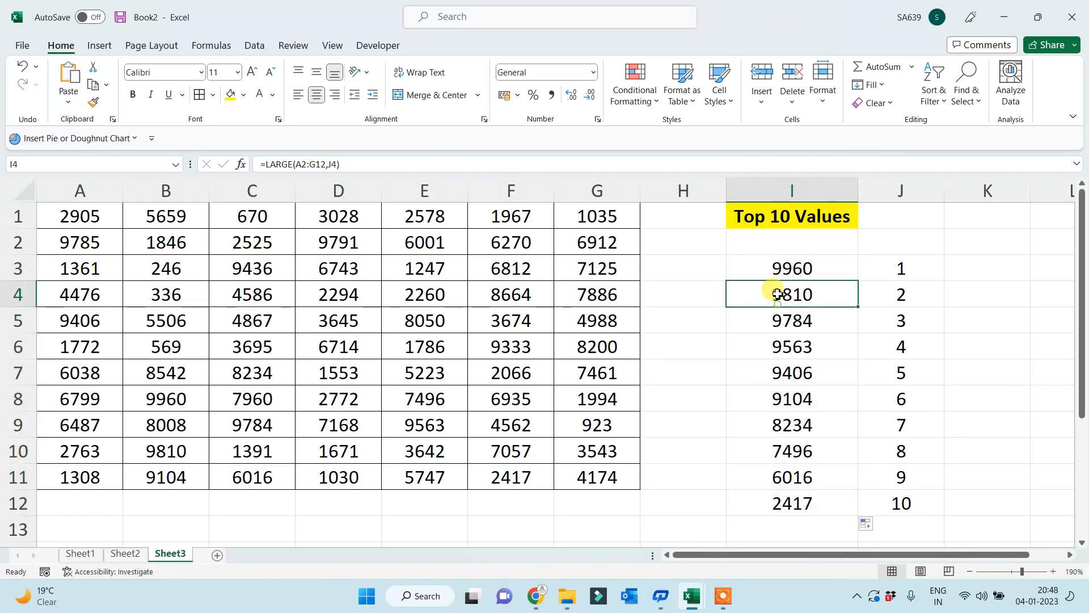
left_click_drag(769, 270, 885, 514)
left_click(663, 518)
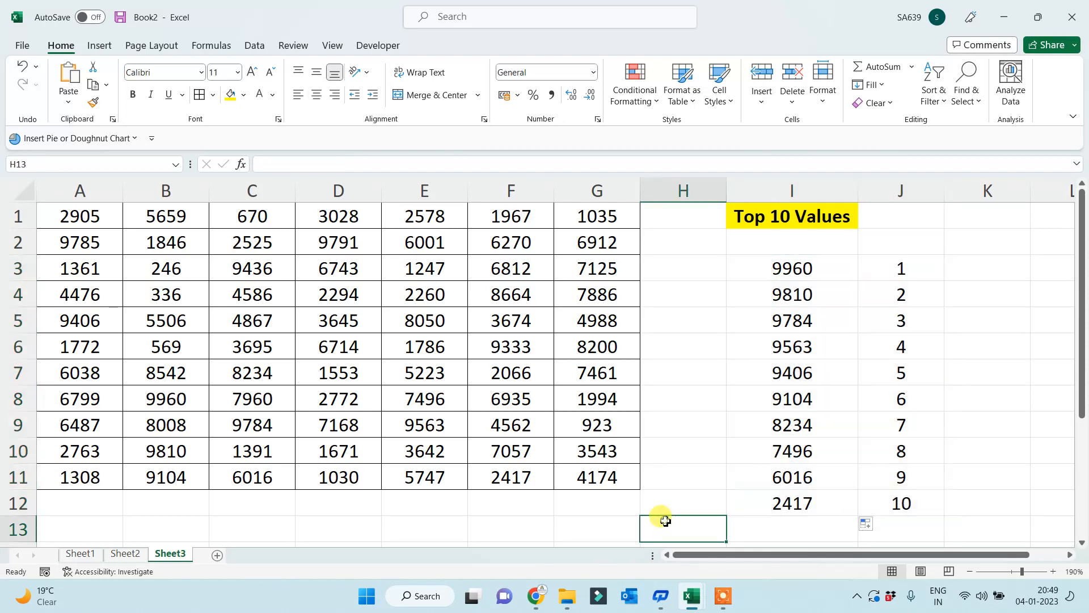
left_click(780, 504)
left_click_drag(691, 439, 690, 433)
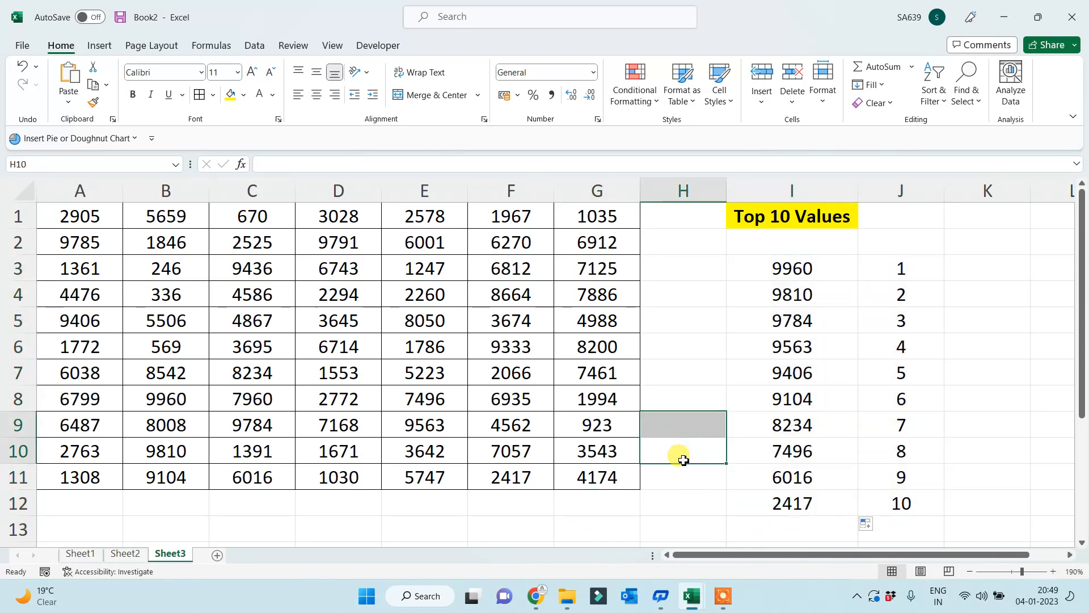
type("=large(")
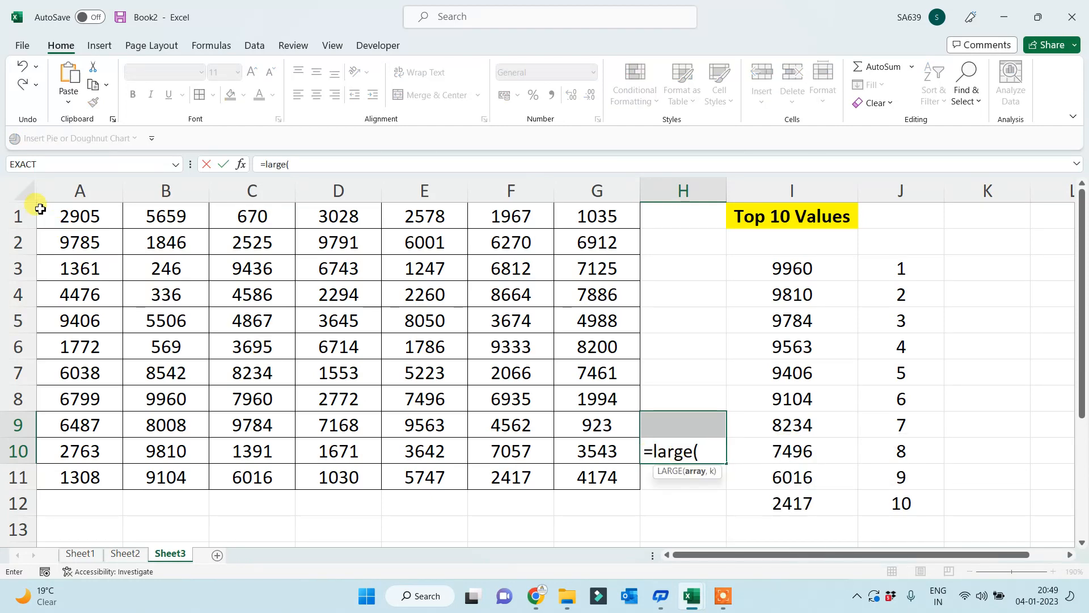
left_click_drag(39, 209, 583, 466)
type(",10)")
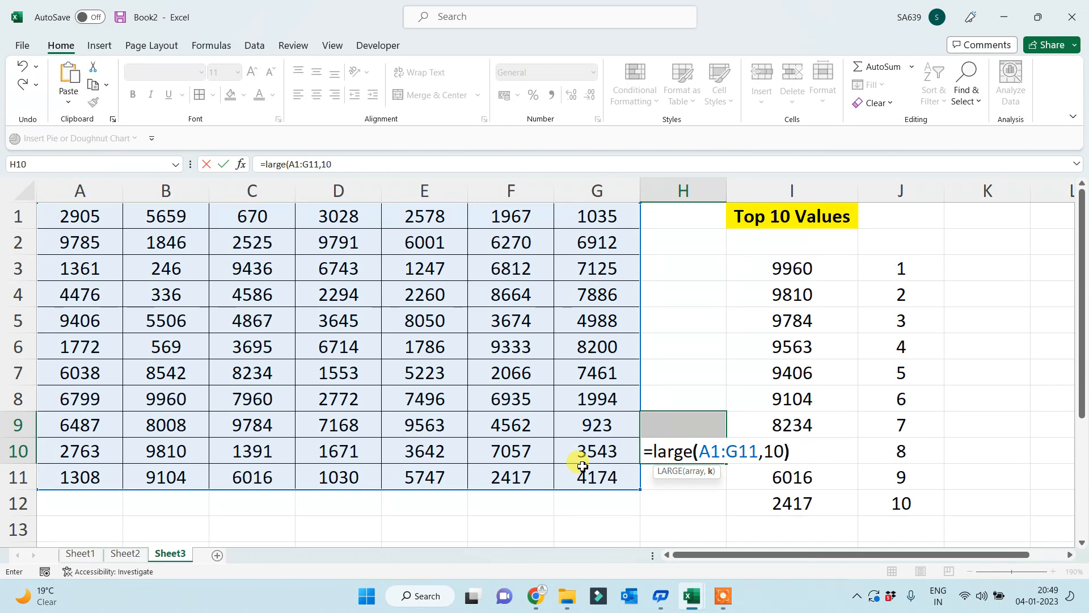
key("Return")
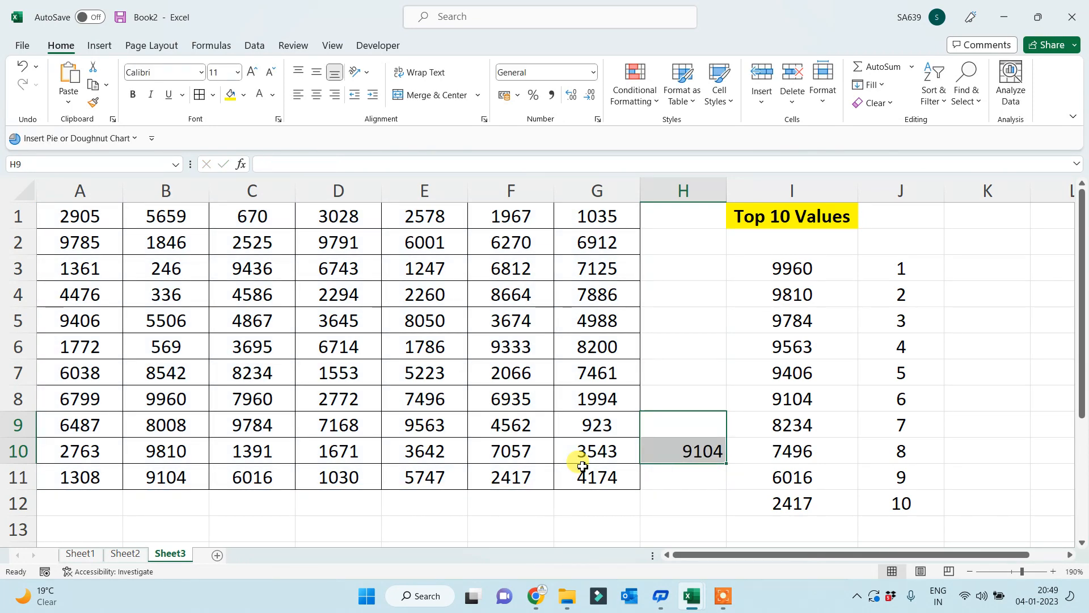
left_click(773, 397)
left_click(887, 397)
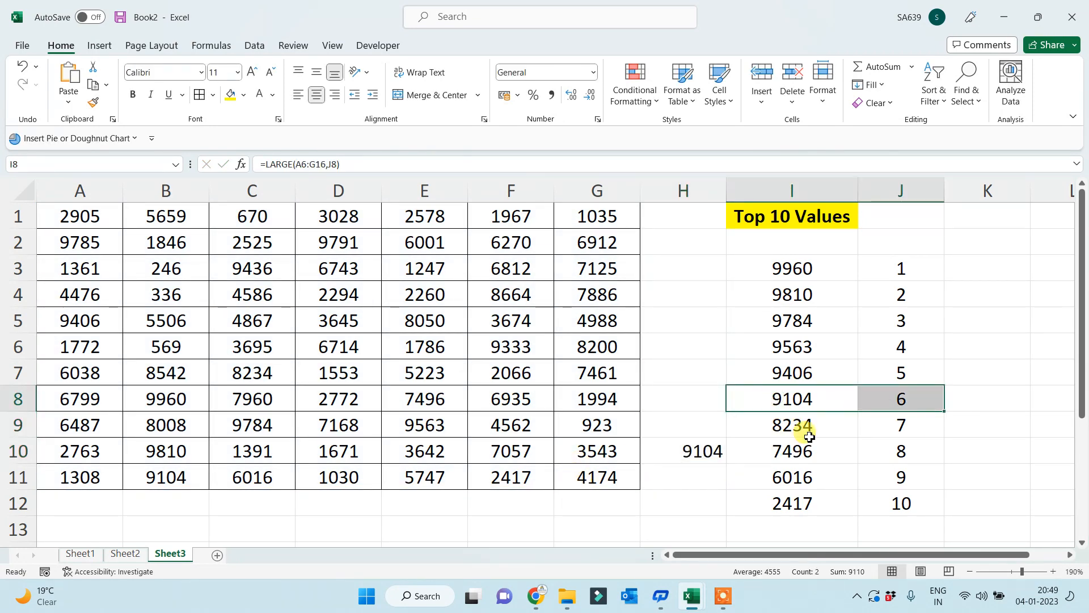
left_click(701, 457)
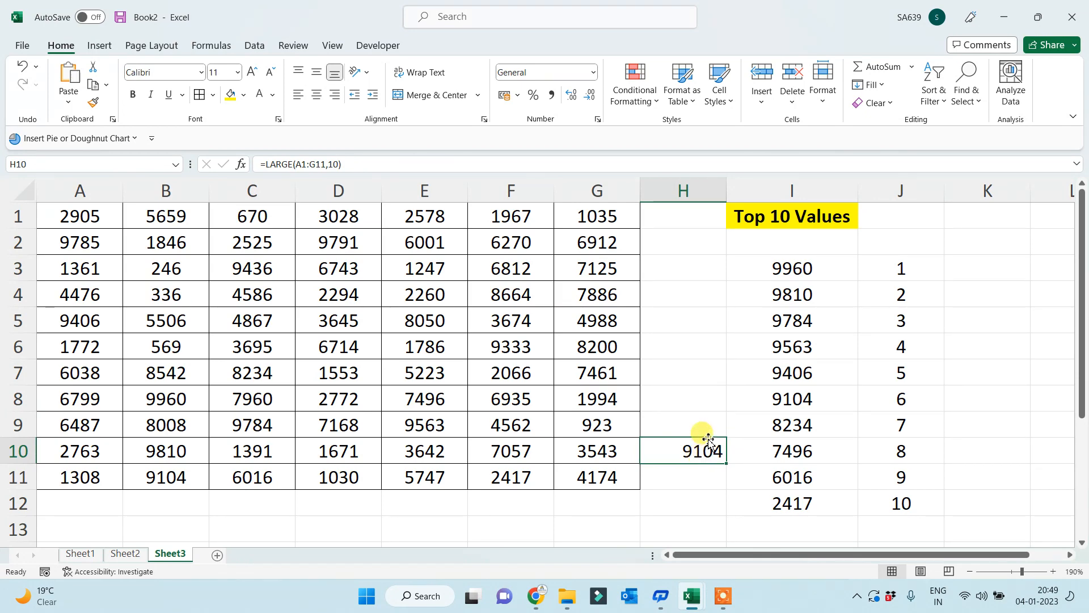
key("Delete")
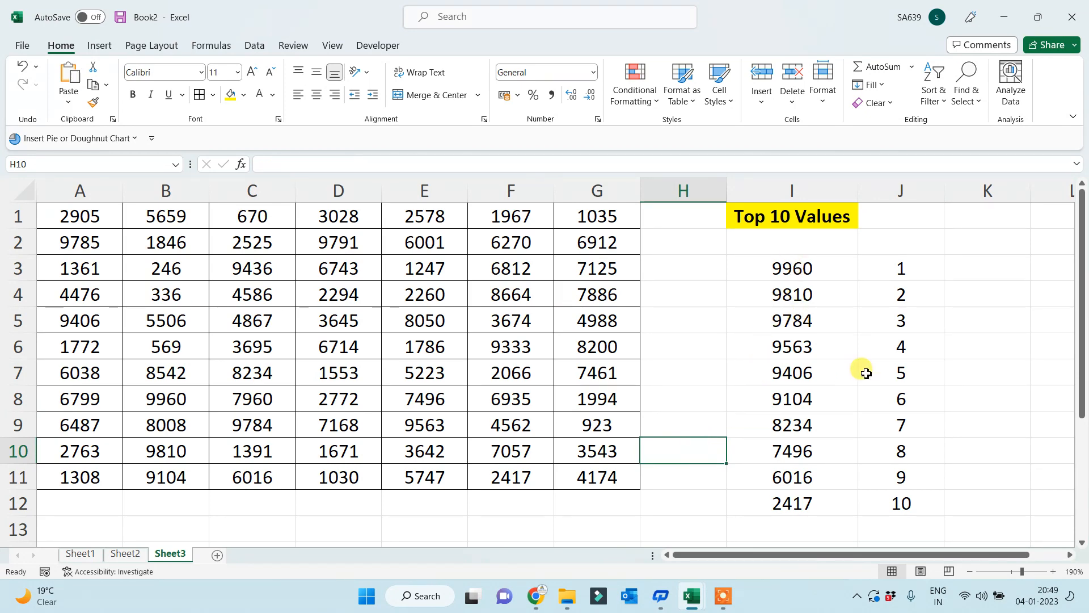
left_click(802, 347)
key("F2")
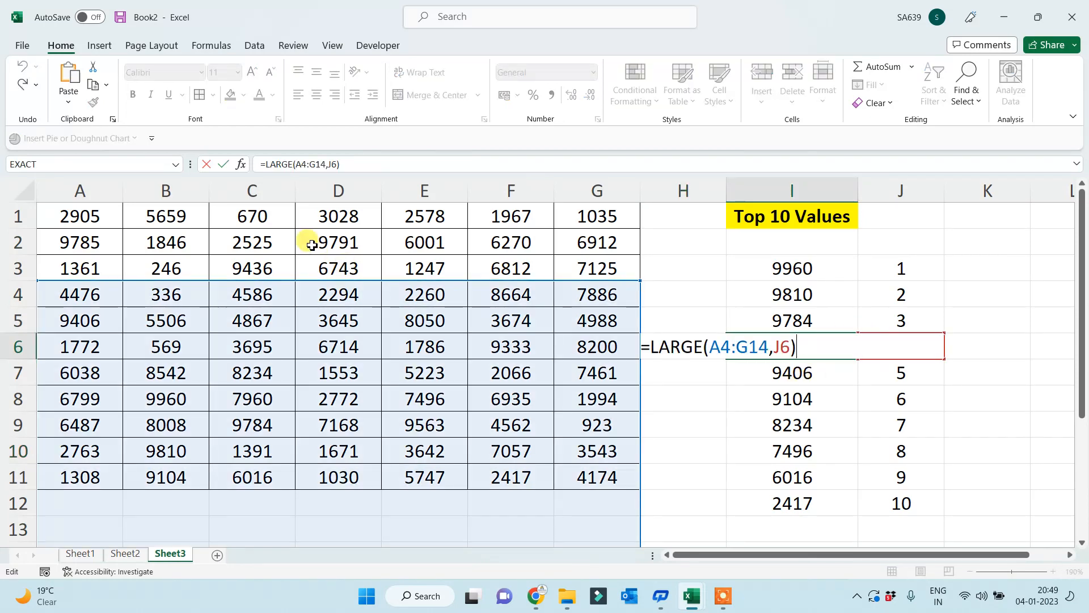
left_click(787, 407)
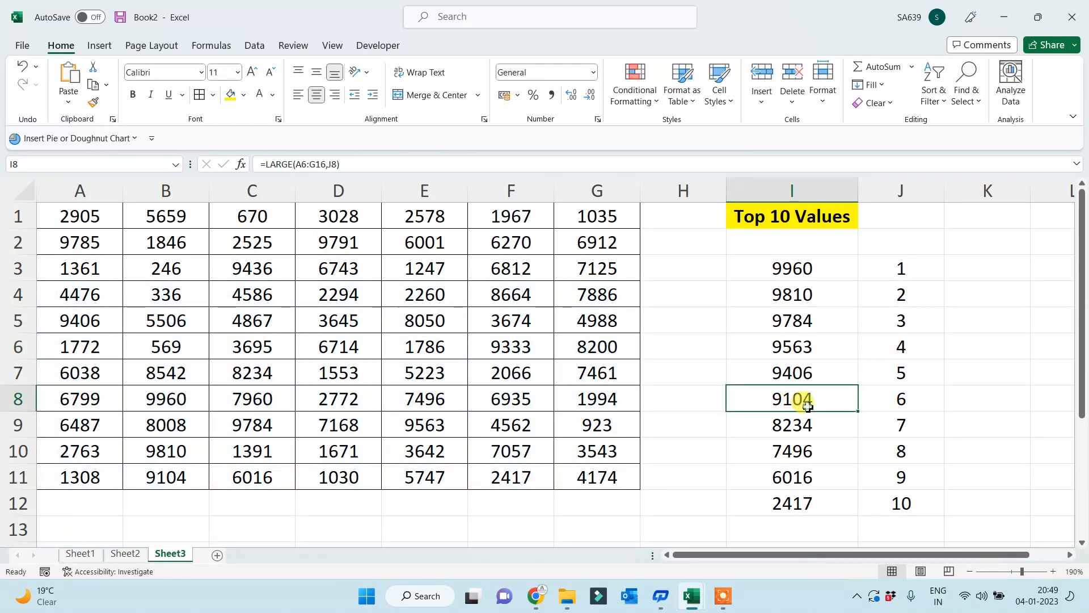
key("F2")
key("Escape")
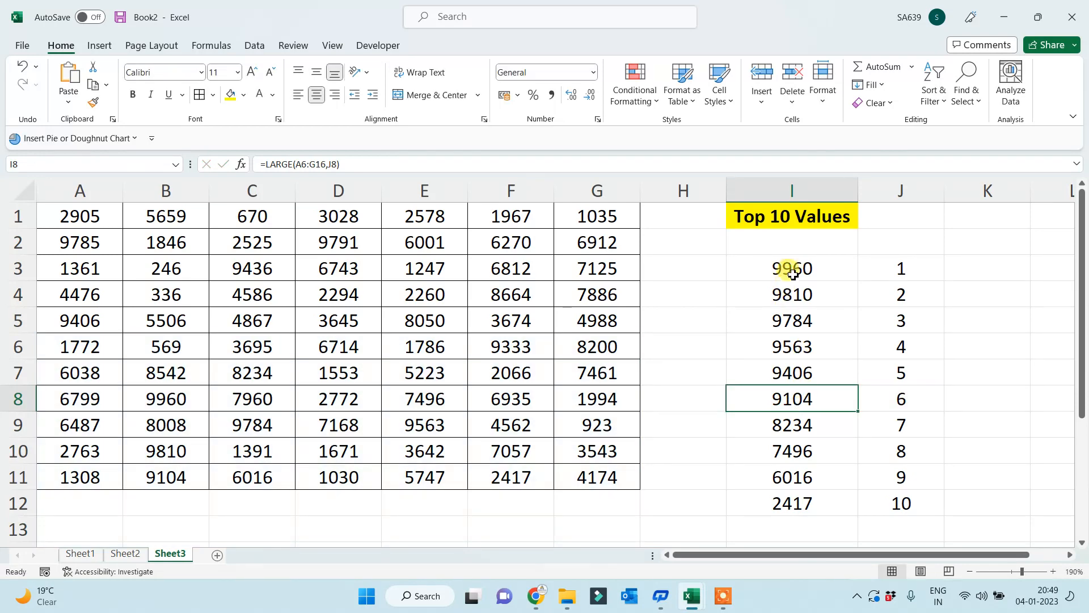
left_click(792, 271)
left_click_drag(295, 164, 328, 164)
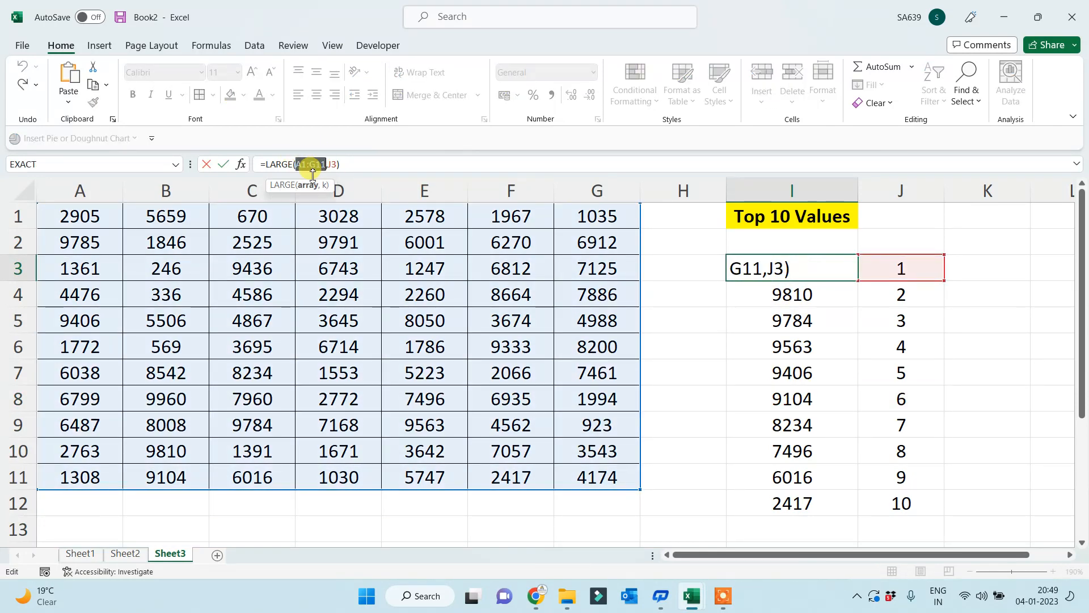
- Make I3's A1:G11 range absolute and fill the formula down to I12
key("F4")
key("Return")
left_click(840, 276)
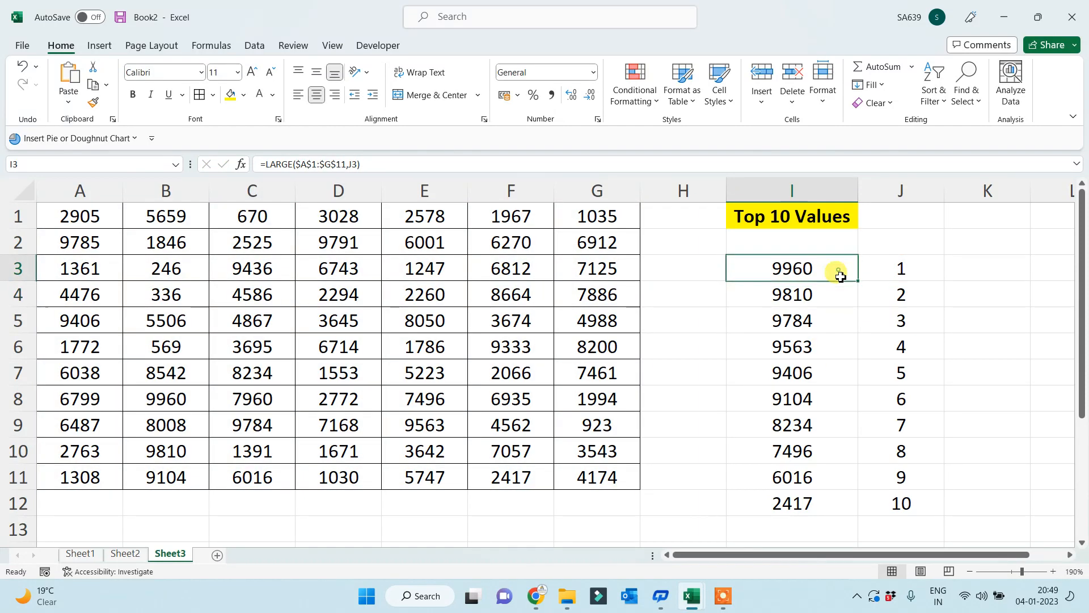
left_click_drag(856, 280, 834, 508)
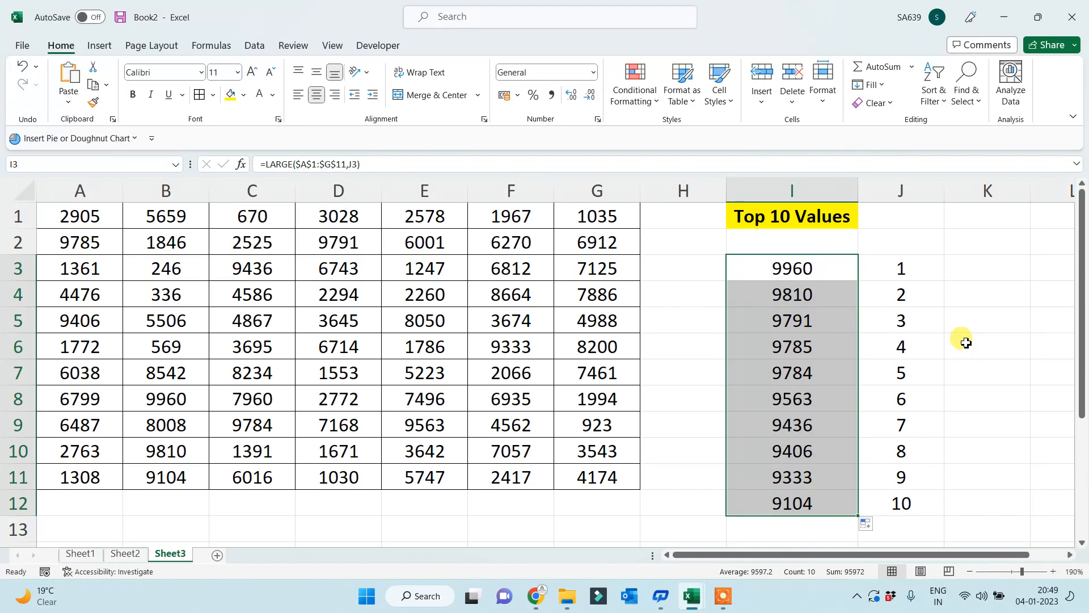
left_click_drag(797, 266, 803, 497)
- Delete the ranks in J3:J12 and the formulas in I4:I12, leaving I3 at #NUM!
left_click(904, 266)
left_click_drag(906, 268, 899, 503)
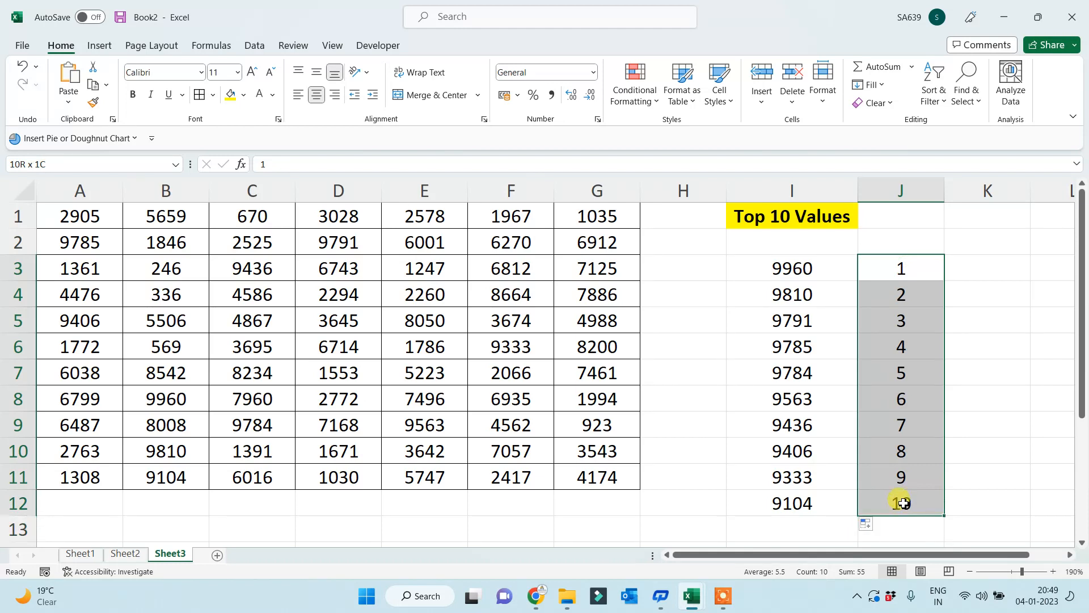
key("Delete")
left_click(797, 271)
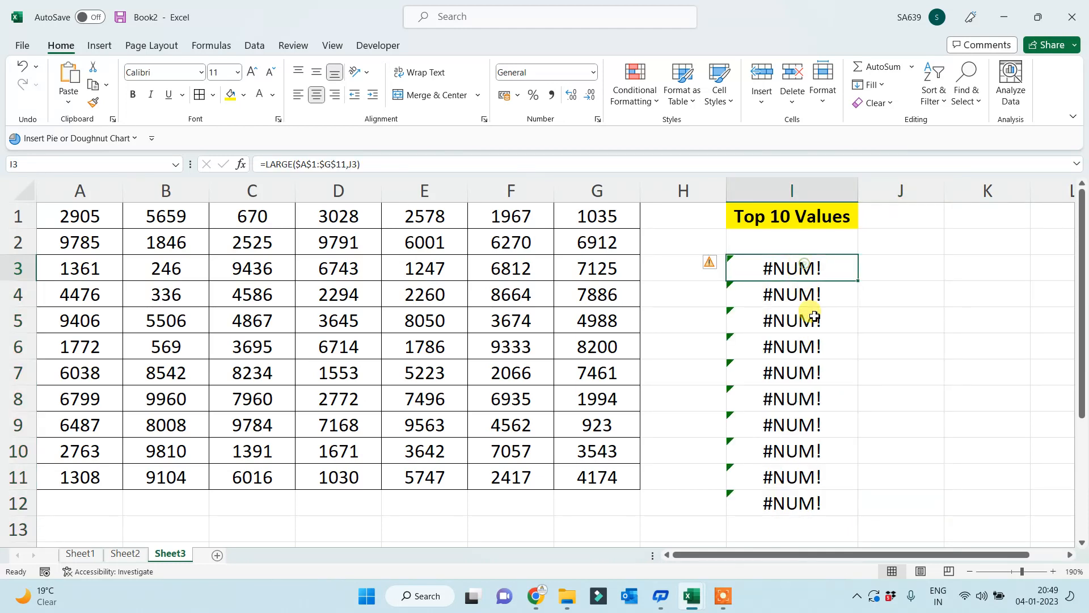
left_click_drag(809, 295, 793, 499)
key("Delete")
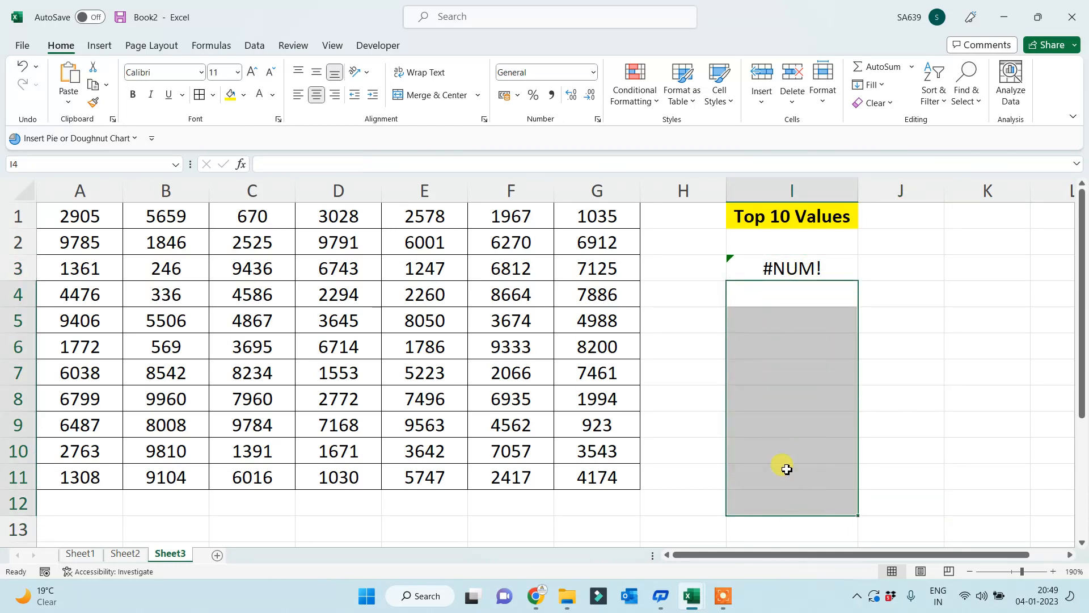
left_click(777, 270)
- Enter =ROW(A1) in K3 and fill it down to K12, counting 1 to 10
left_click(956, 277)
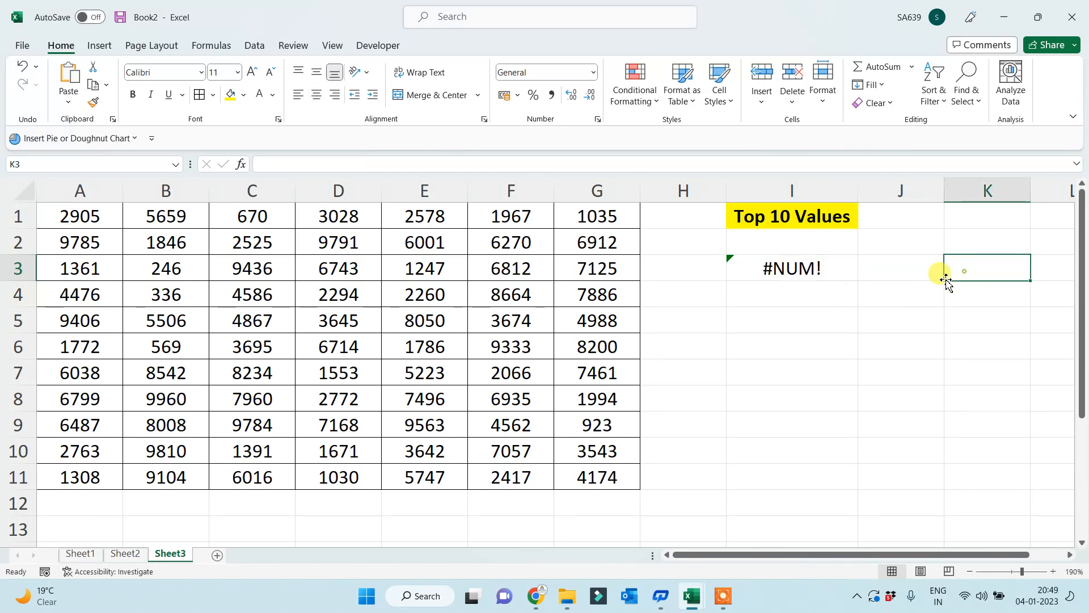
type("=R")
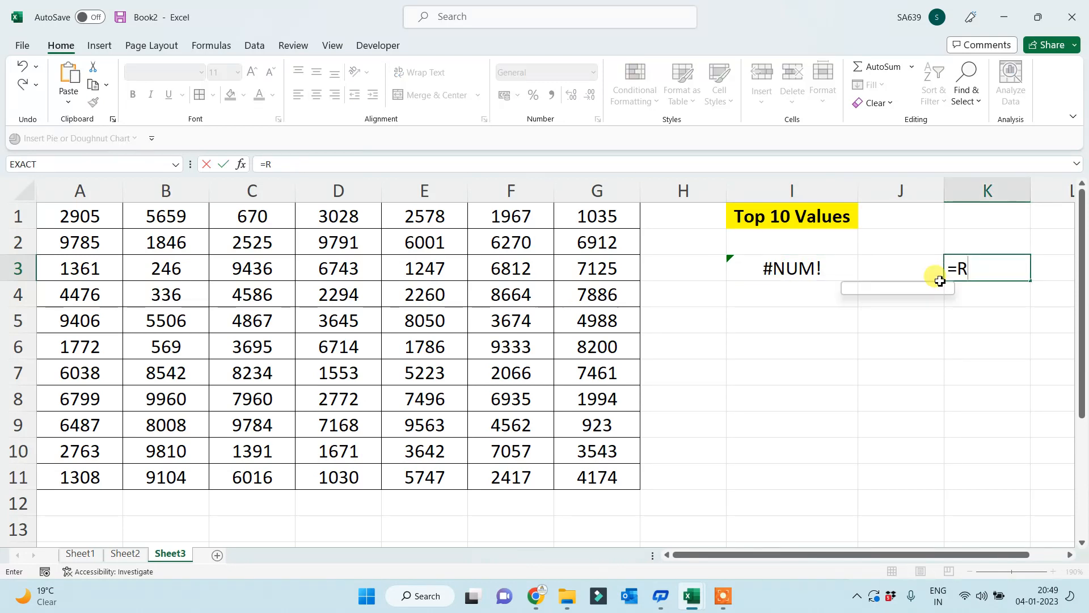
type("OW(A1)")
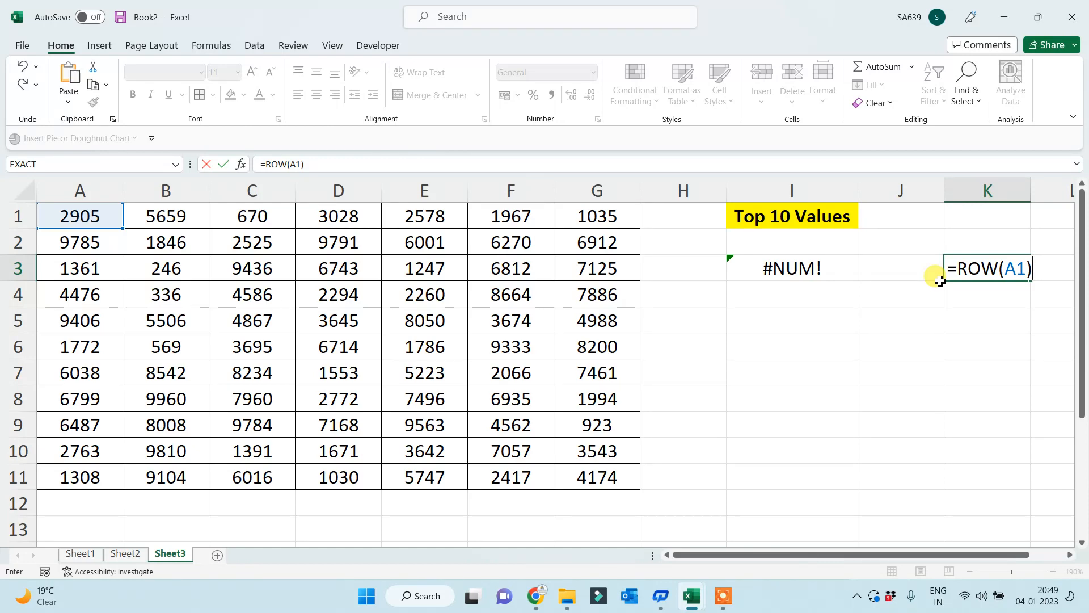
key("Return")
left_click(996, 265)
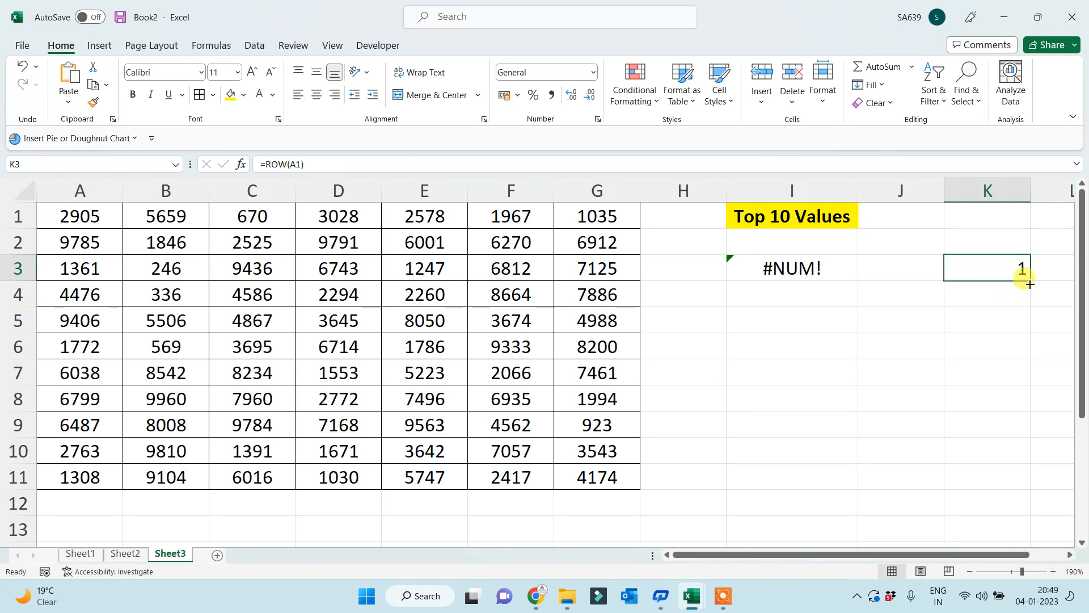
left_click_drag(1031, 282, 985, 505)
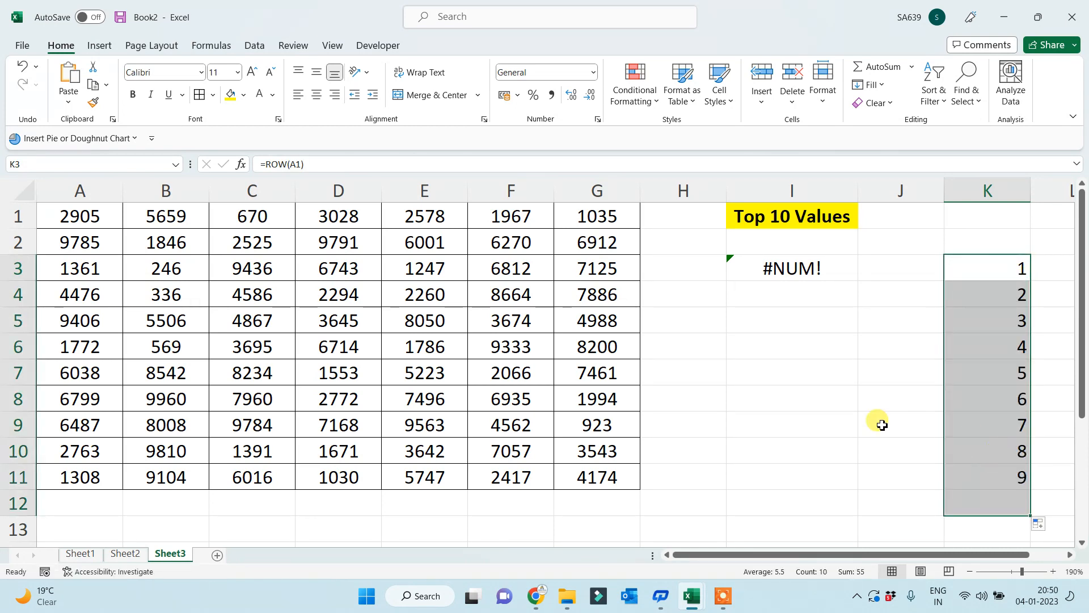
left_click(801, 264)
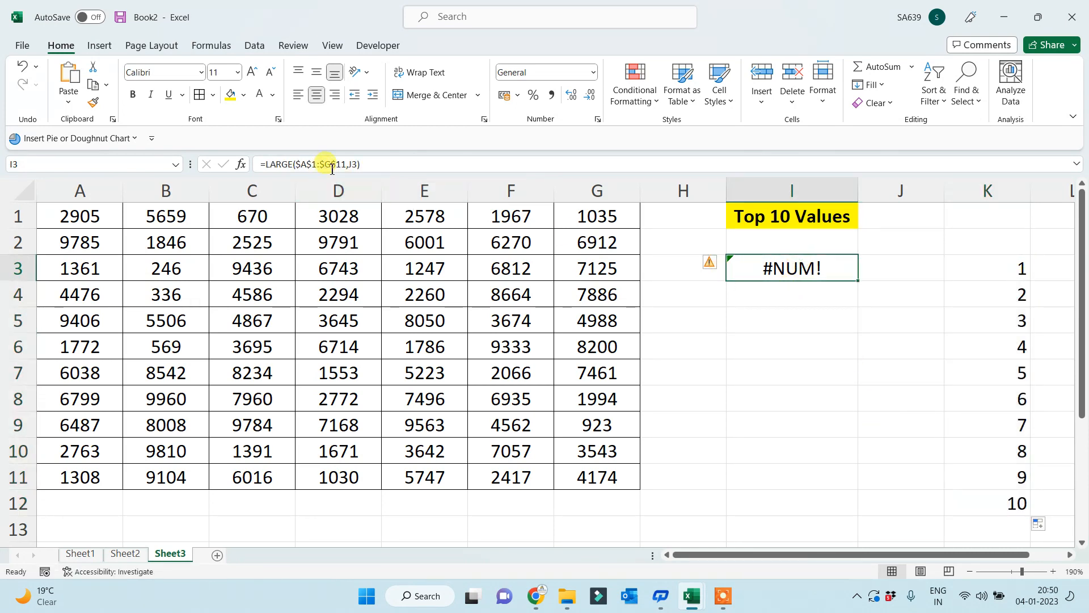
left_click(358, 163)
- Use ROW(A1) as I3's LARGE rank and fill down to I12, listing 9960 to 9104
key("BackSpace")
key("BackSpace")
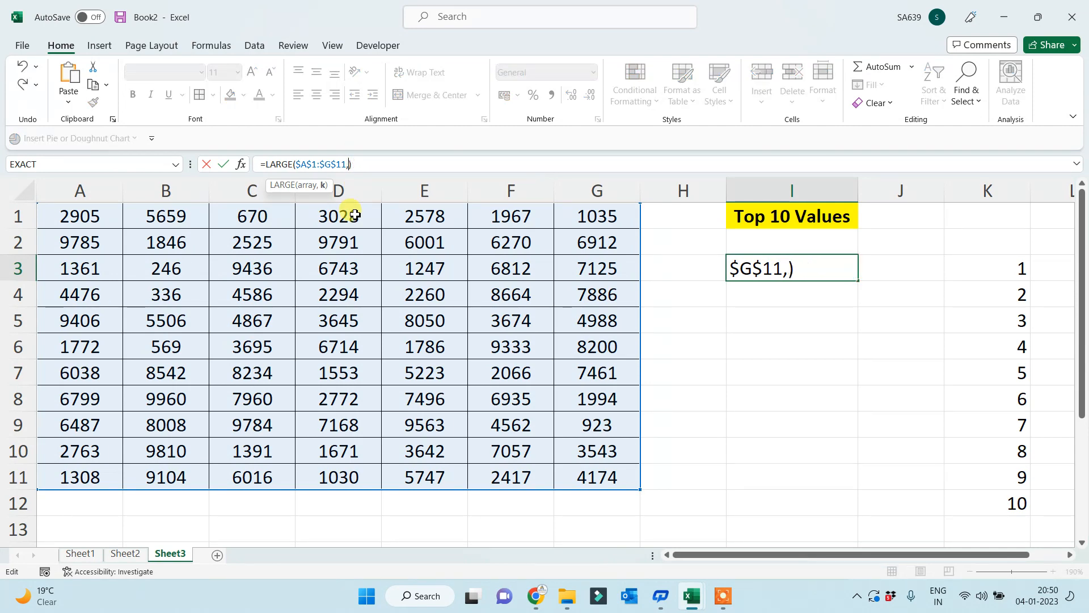
type("ROW(A1)")
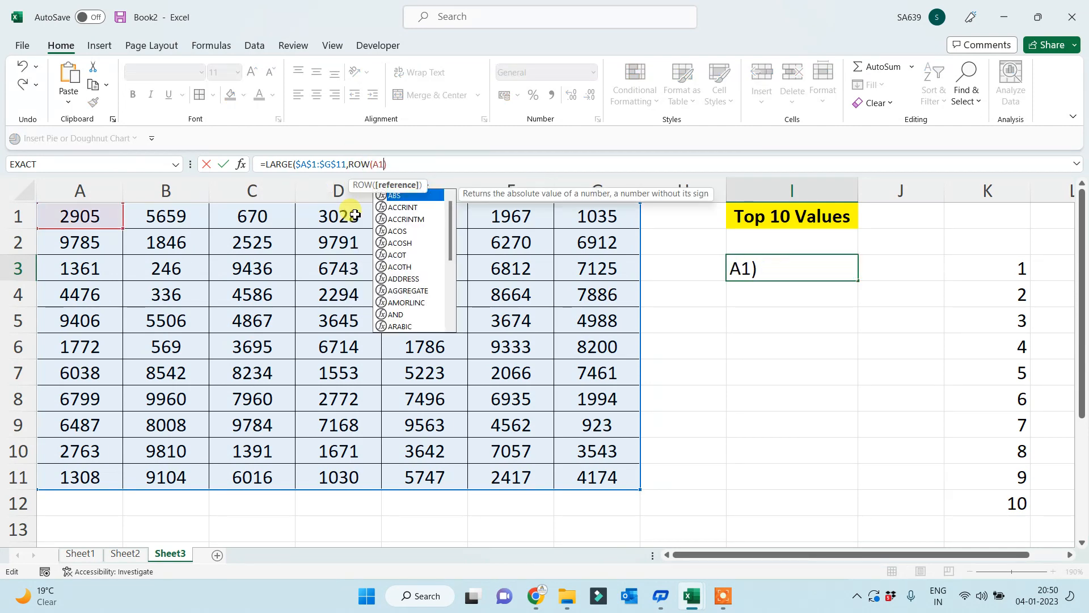
key("Return")
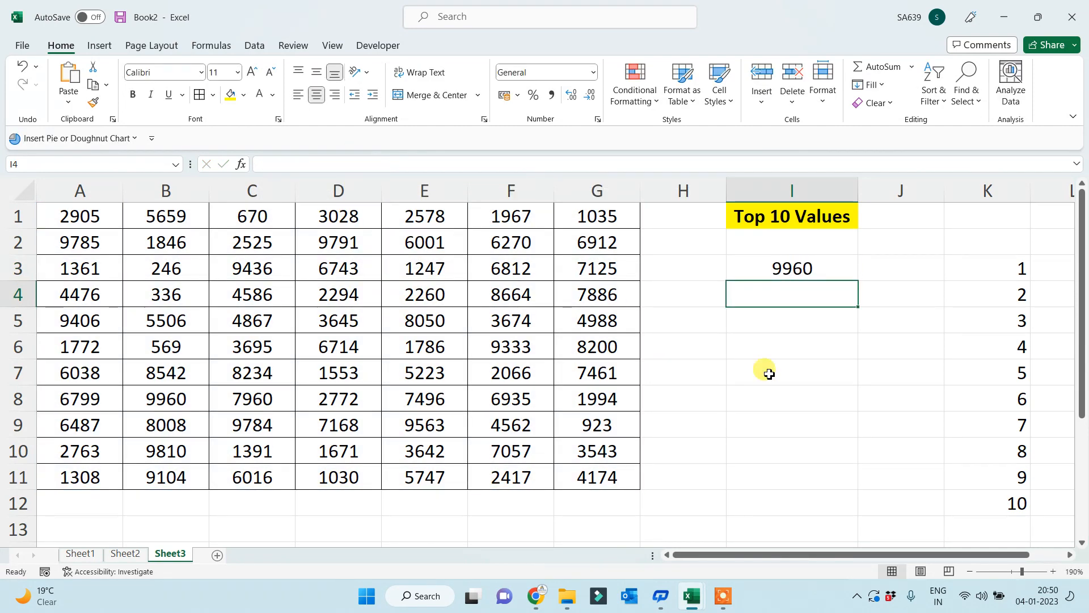
left_click(840, 270)
left_click_drag(856, 281, 833, 506)
- Clear the helper numbers 1–10 from K3:K12
left_click_drag(1023, 263, 985, 497)
key("Delete")
left_click(910, 386)
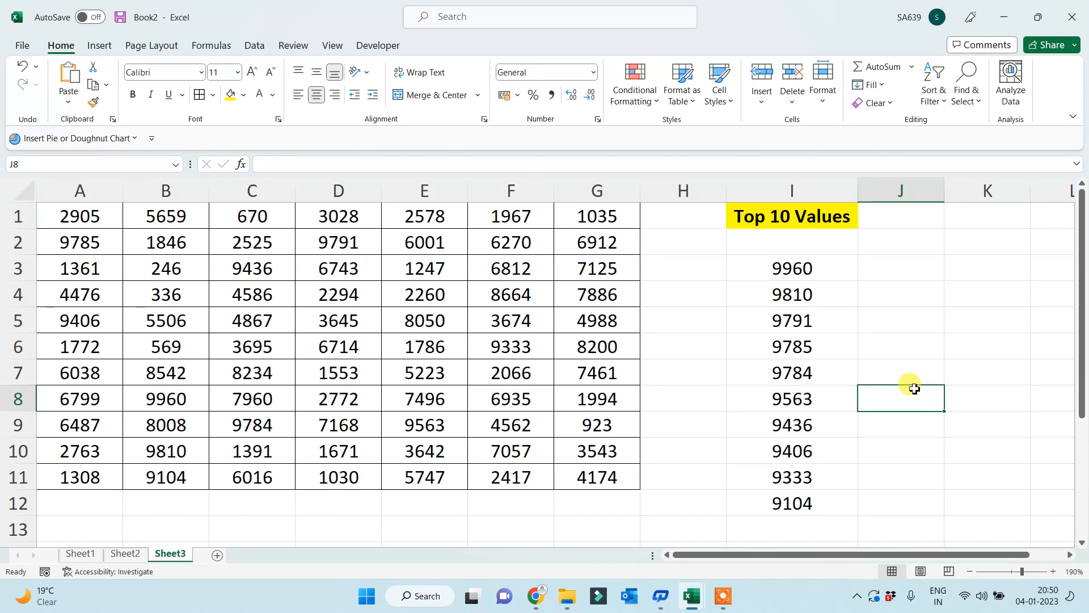
- Type =LARGE($A$1:$G$11,SEQUENCE(15,1,1,1)) into J3
left_click(880, 273)
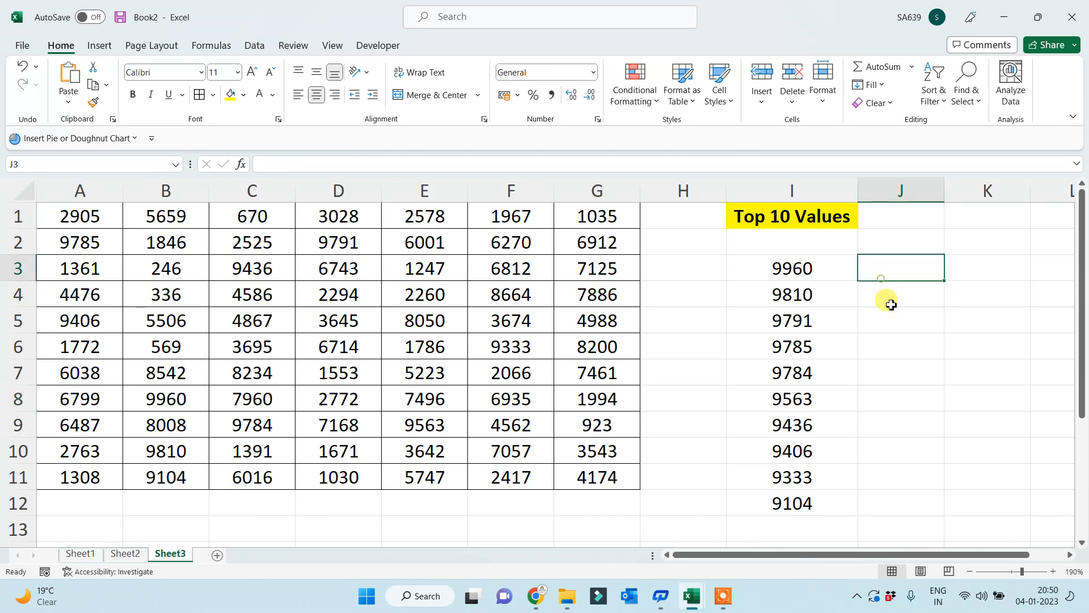
type("=")
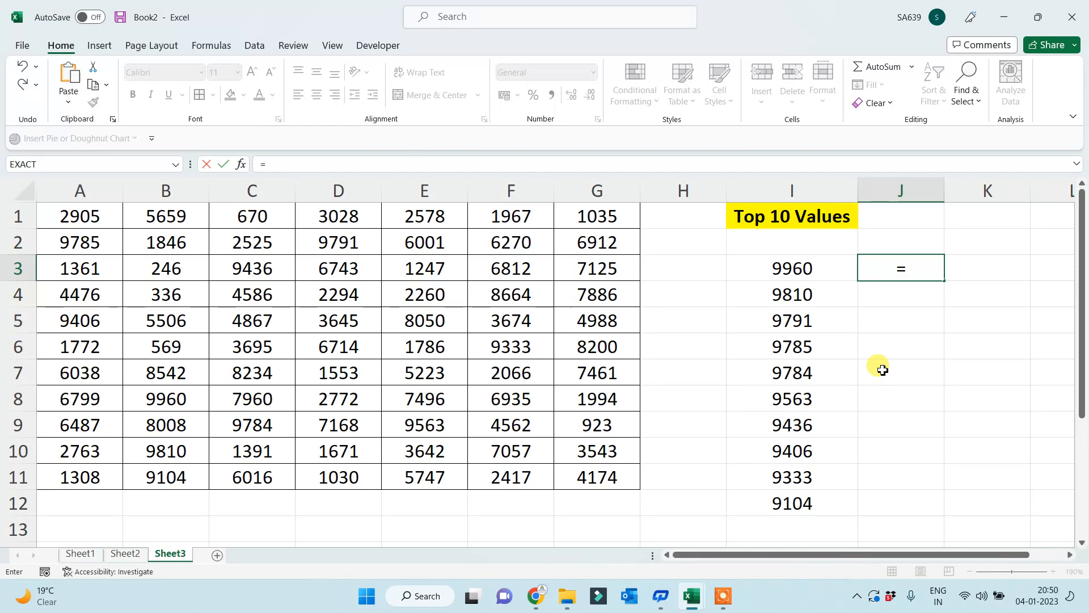
type("LARGE(")
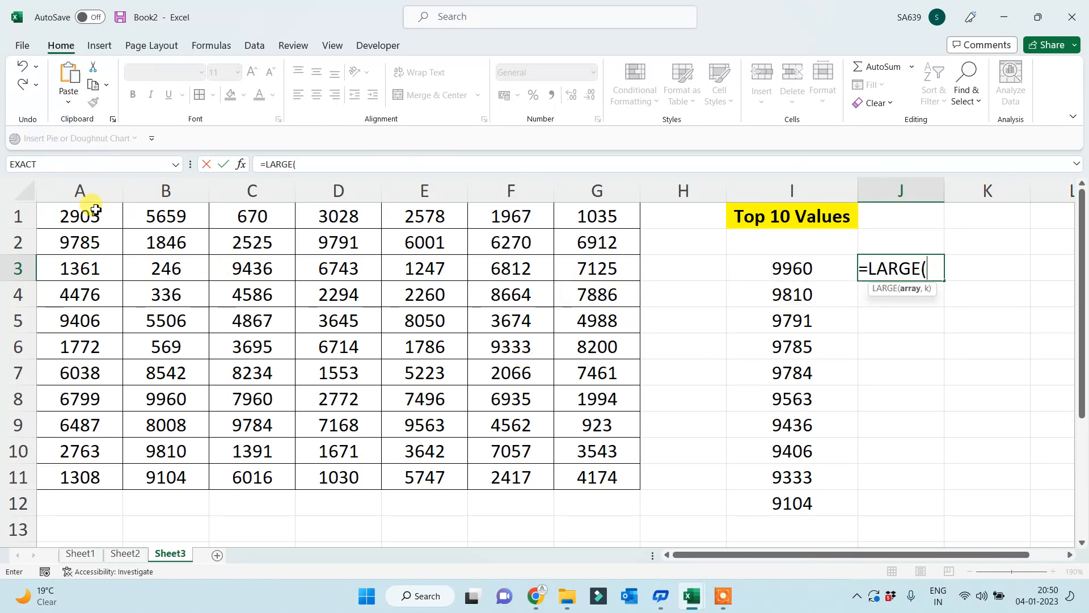
left_click_drag(90, 213, 574, 476)
type(",")
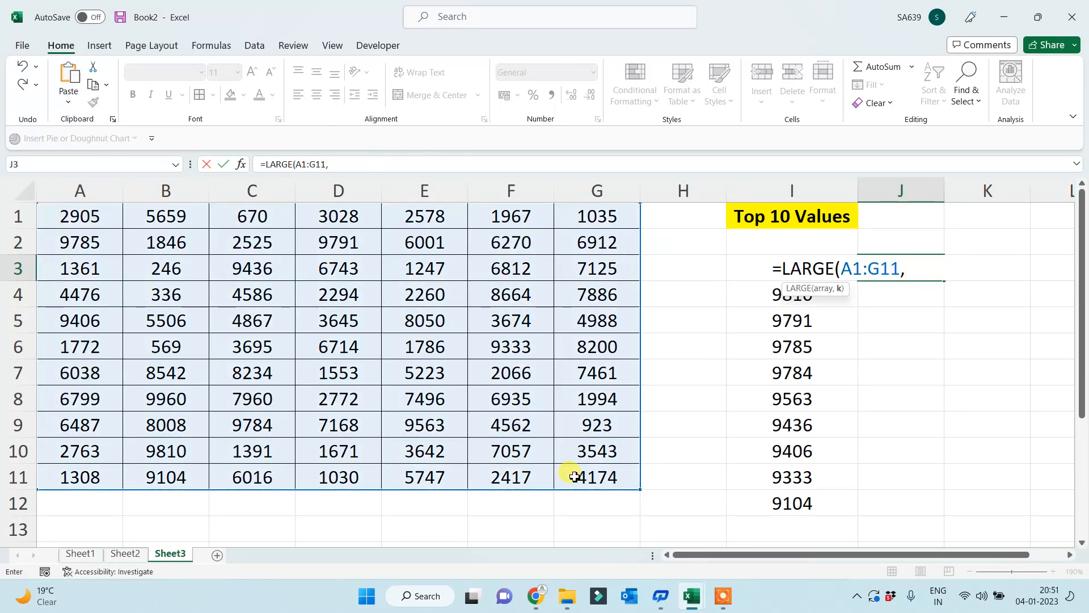
left_click_drag(845, 267, 901, 267)
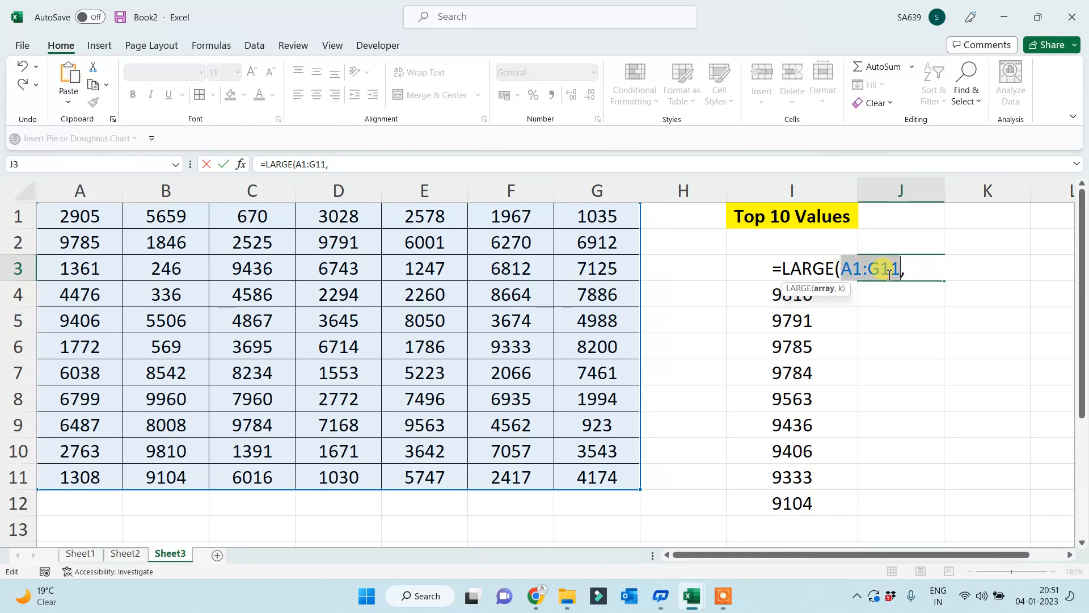
key("F4")
type(",")
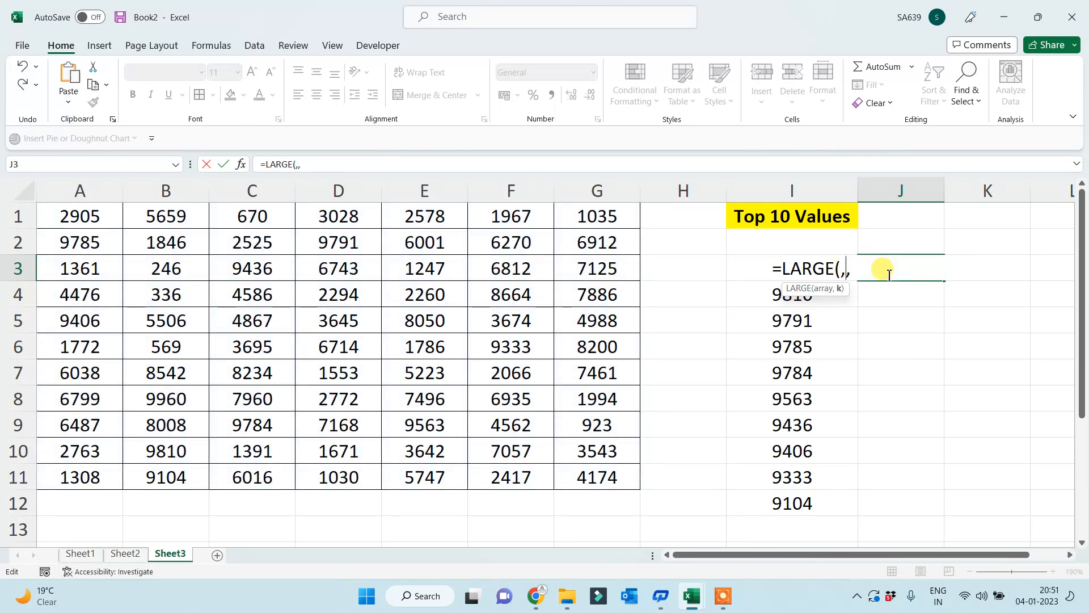
key("ctrl+z")
key("End")
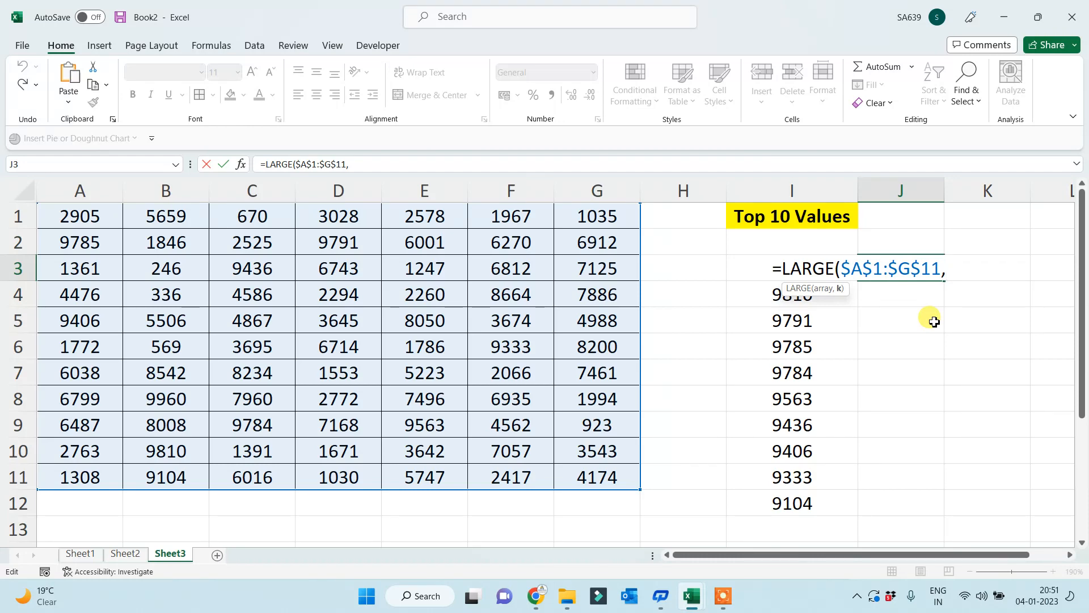
type("SEQ")
key("Tab")
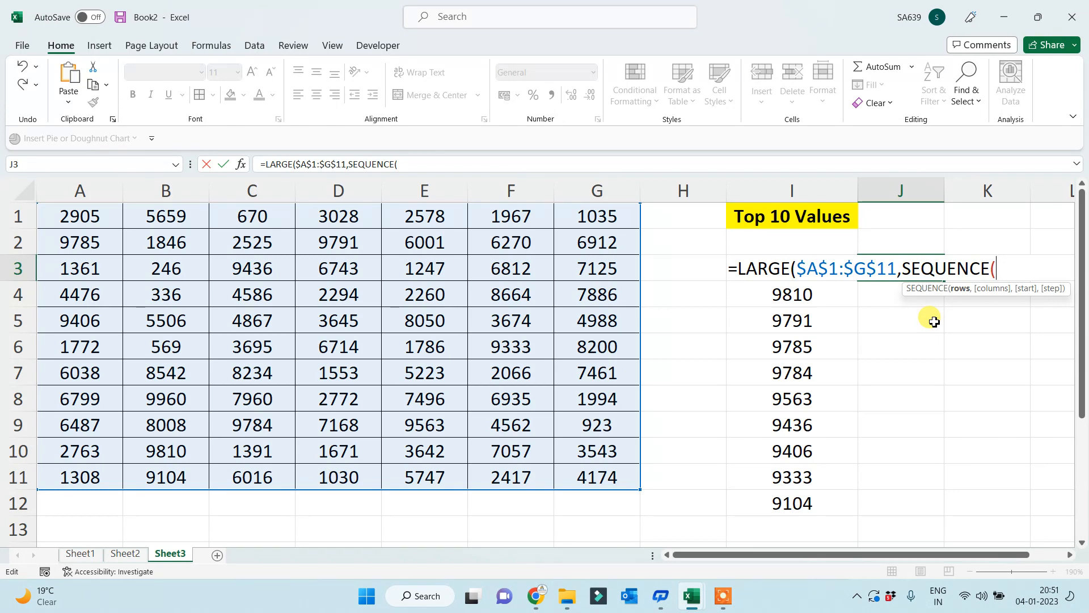
type("15,")
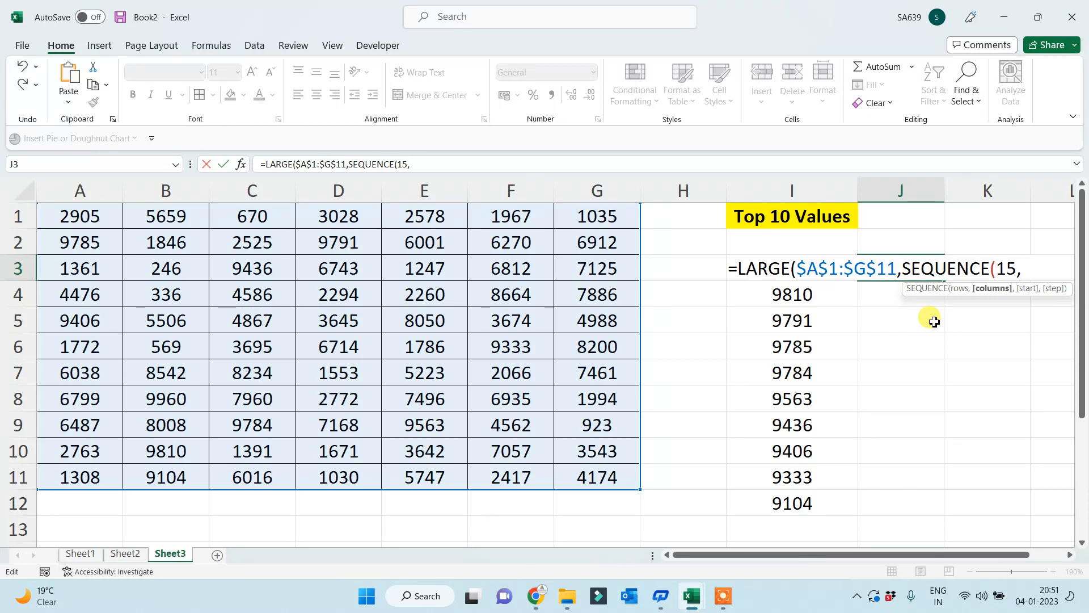
type("1,1,1)")
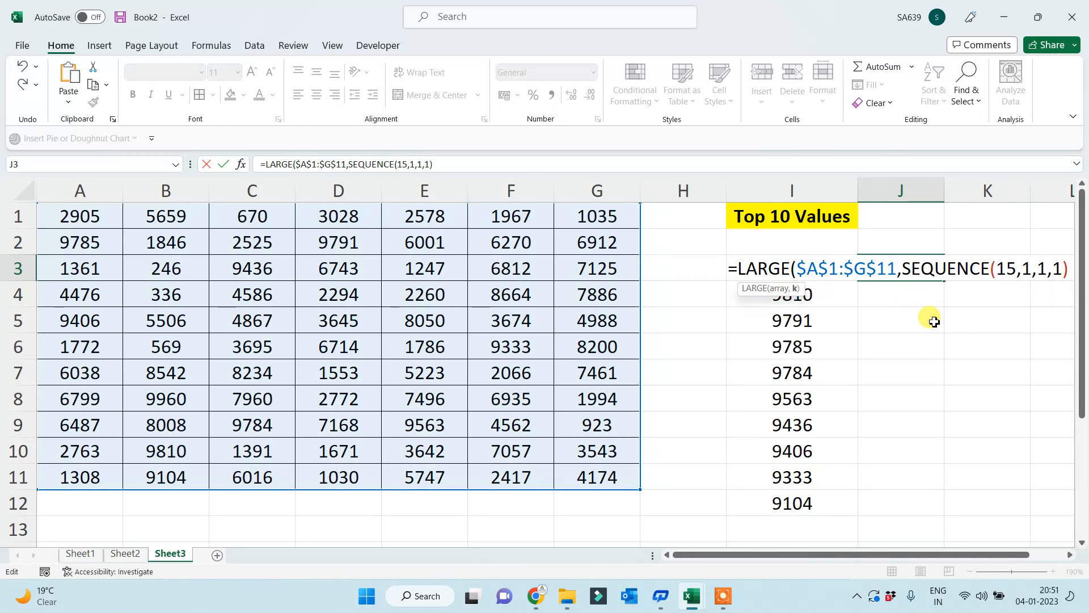
type(")")
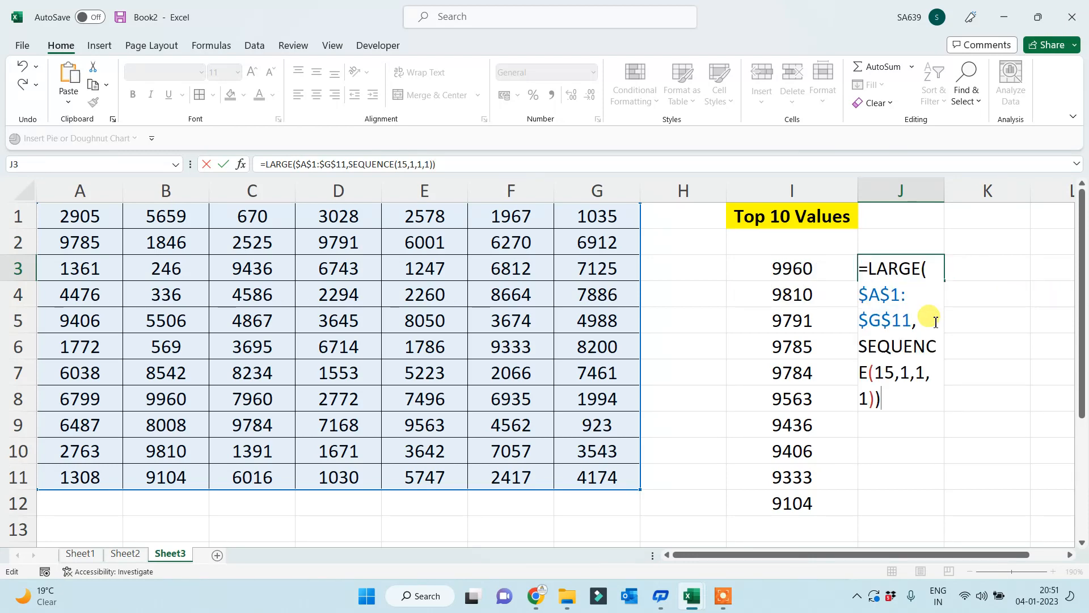
- Enter the J3 formula and check its 15 spilled values down column J
key("Return")
scroll(930, 375, "down", 3)
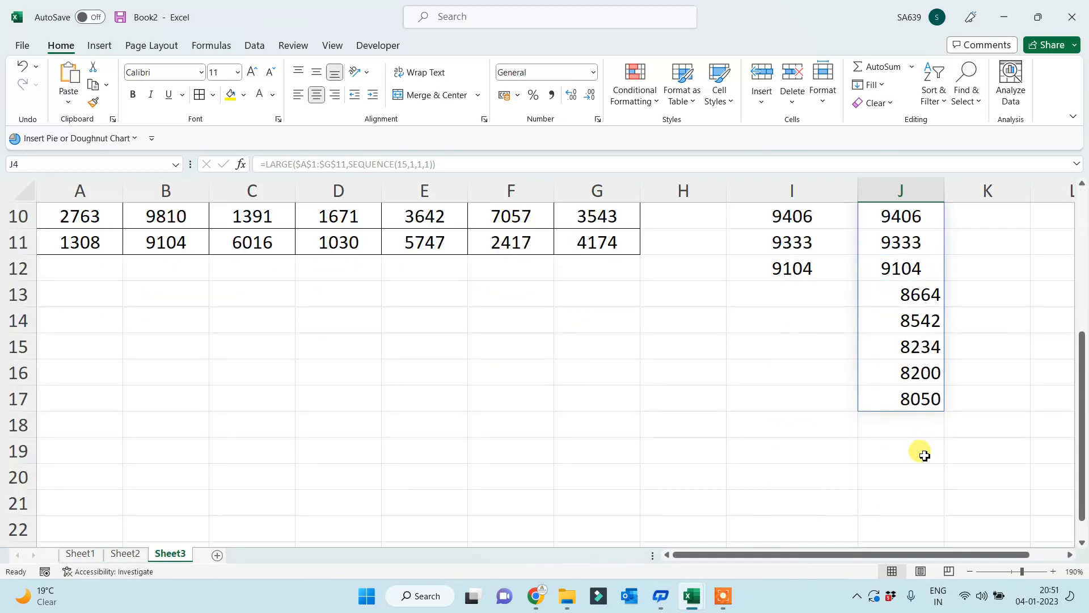
scroll(924, 431, "up", 3)
left_click(892, 251)
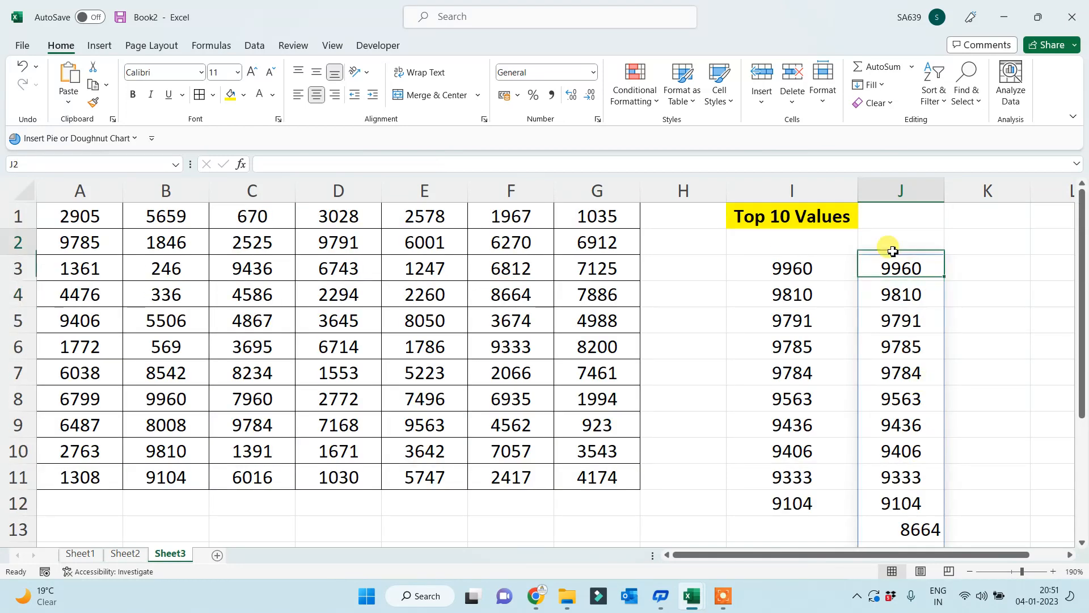
left_click(888, 505)
- Change the SEQUENCE count from 15 to 50 so J3 spills down to J52
left_click(903, 258)
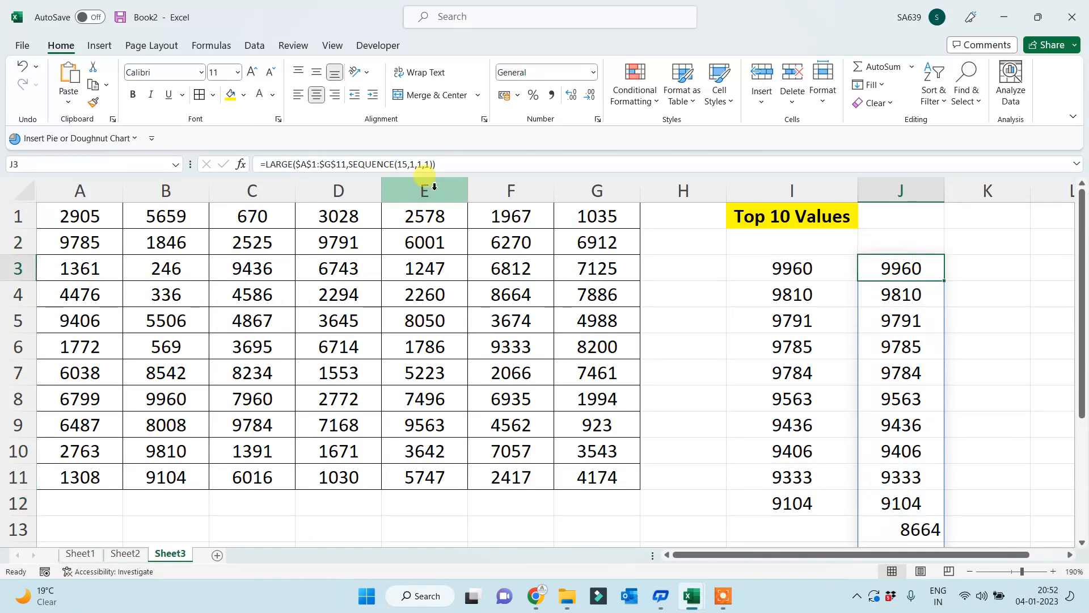
left_click(399, 164)
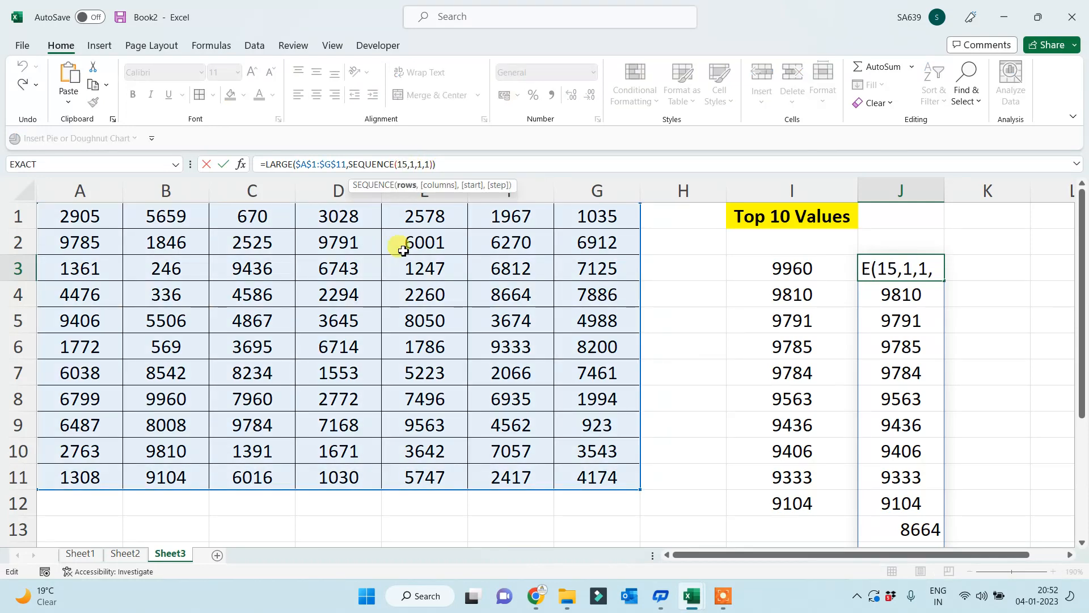
key("BackSpace")
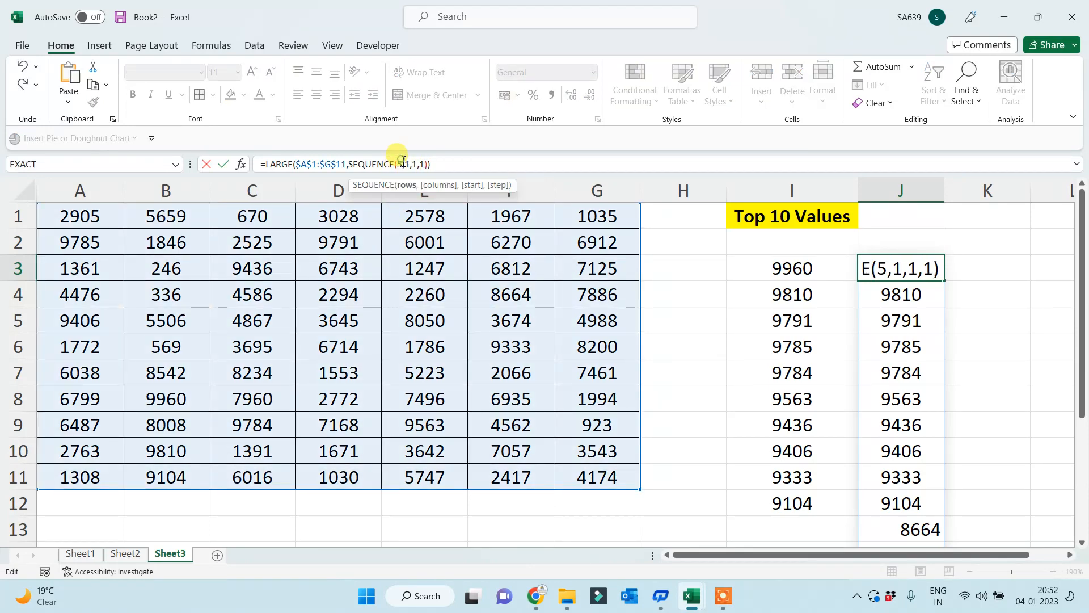
type("0")
key("Return")
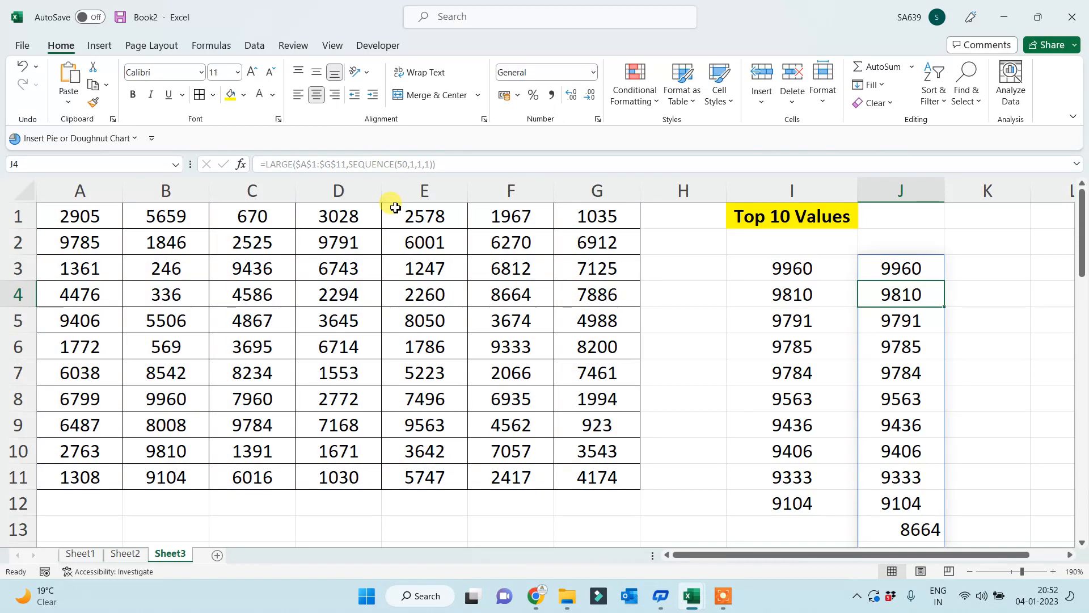
key("Down")
key("Down")
key("Down")
key("Down")
key("Down")
key("Down")
key("Down")
key("Down")
key("Down")
key("Down")
key("Down")
key("Down")
key("Down")
key("Down")
key("Down")
key("Down")
key("Down")
key("Down")
key("Down")
key("Down")
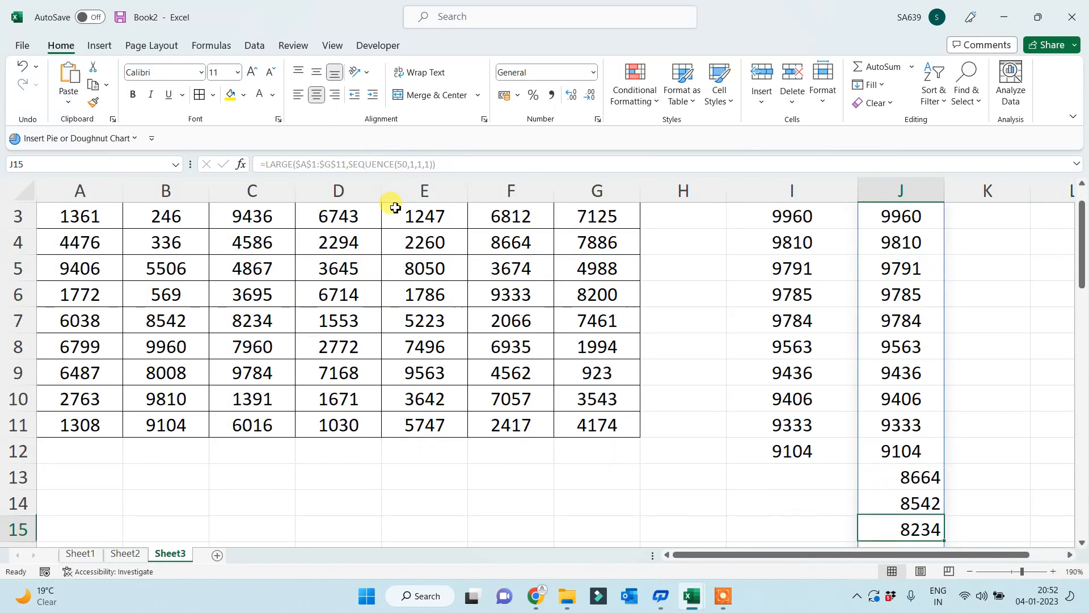
key("Up")
key("ctrl+Down")
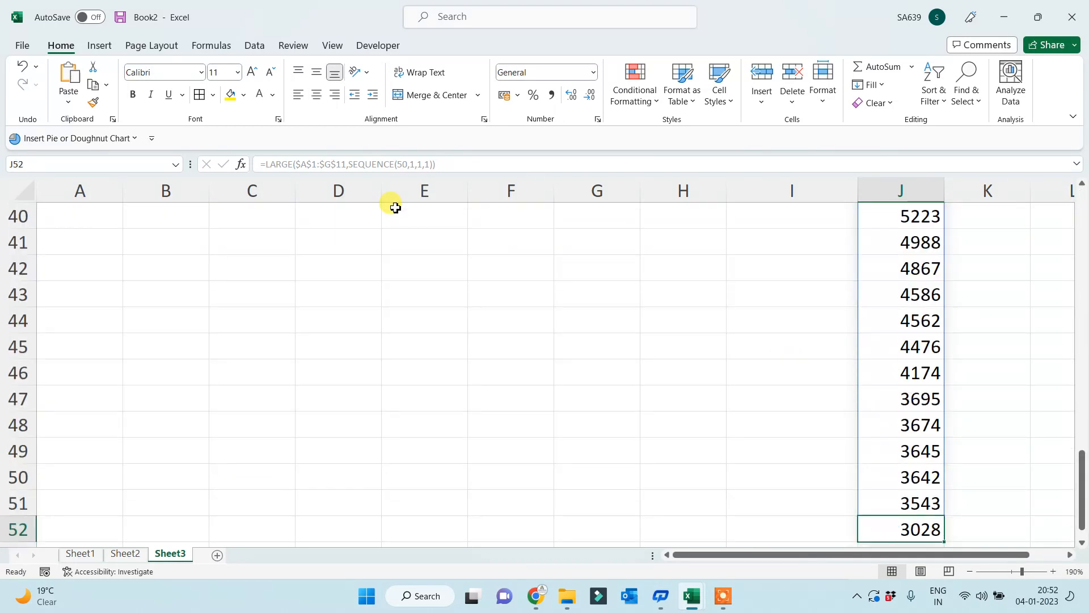
key("ctrl+Up")
key("Down")
key("Down")
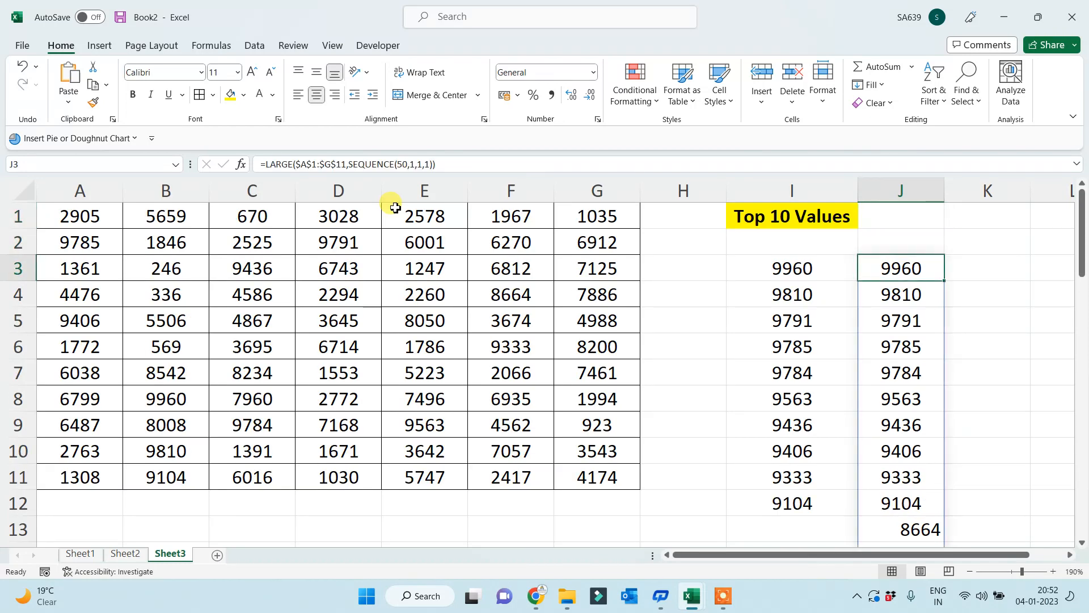
key("Left")
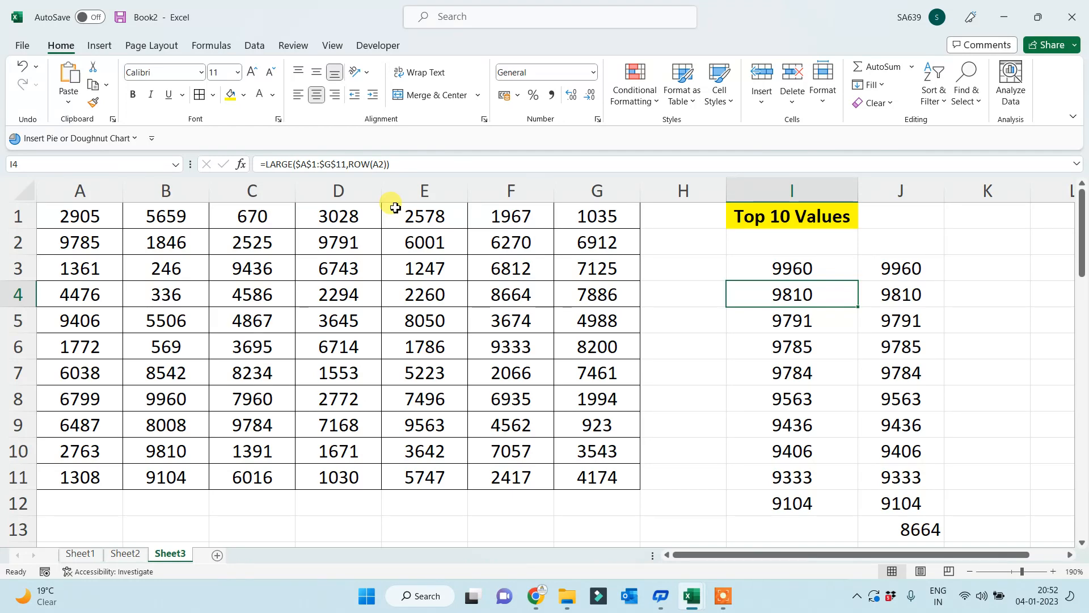
key("Up")
key("Up")
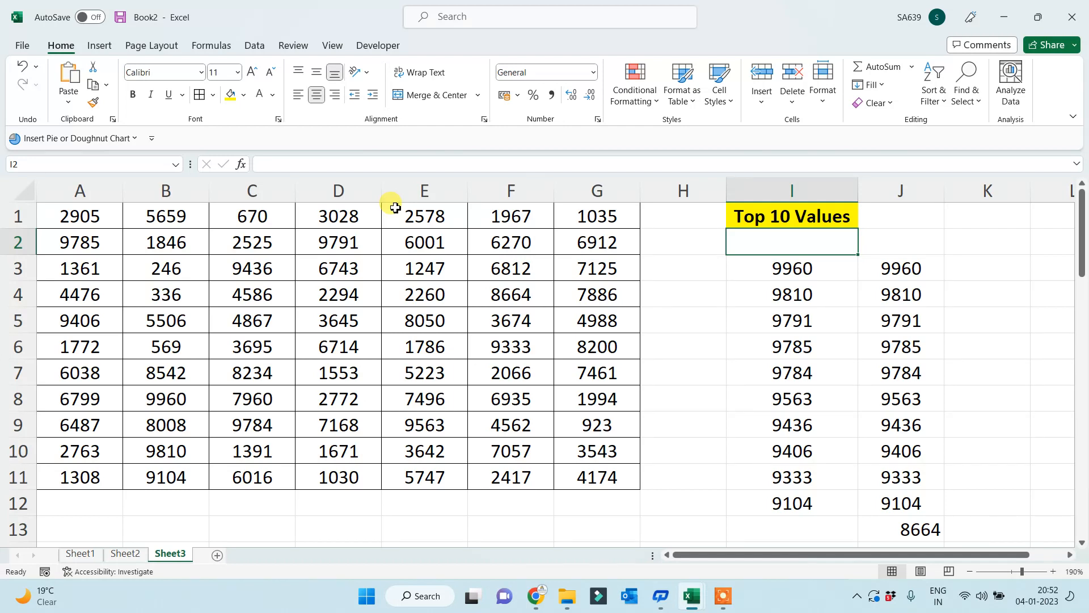
key("Down")
key("Down")
key("Down")
key("Down")
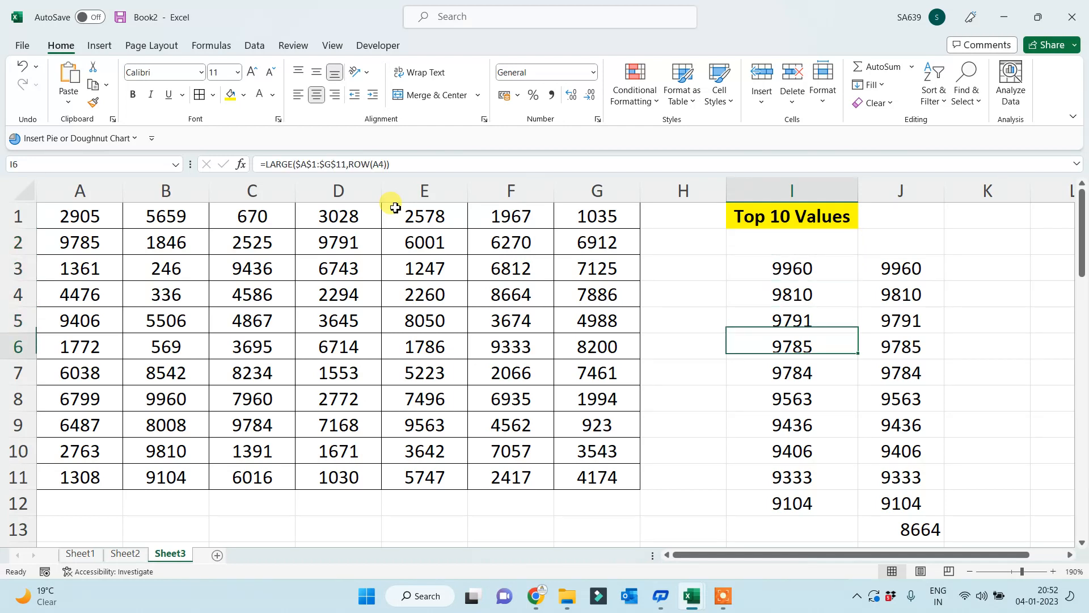
key("Down")
key("Up")
key("Up")
key("Up")
key("Up")
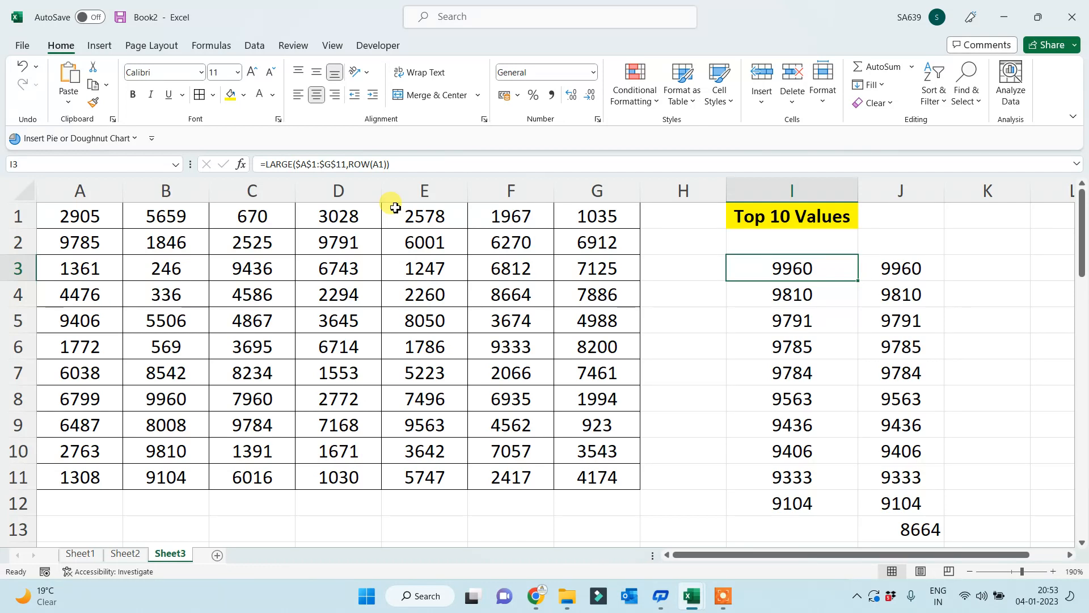
key("Right")
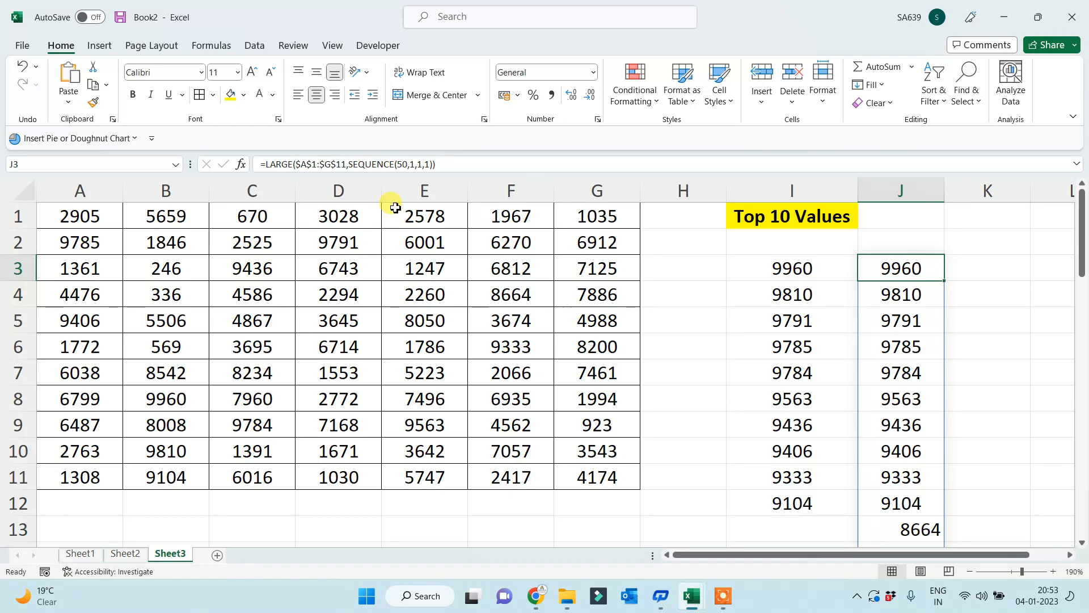
- On a new sheet, enter =SEQUENCE(1000000,1,1,1) in A1 and check the spill's last row
left_click(217, 554)
scroll(227, 423, "up", 5)
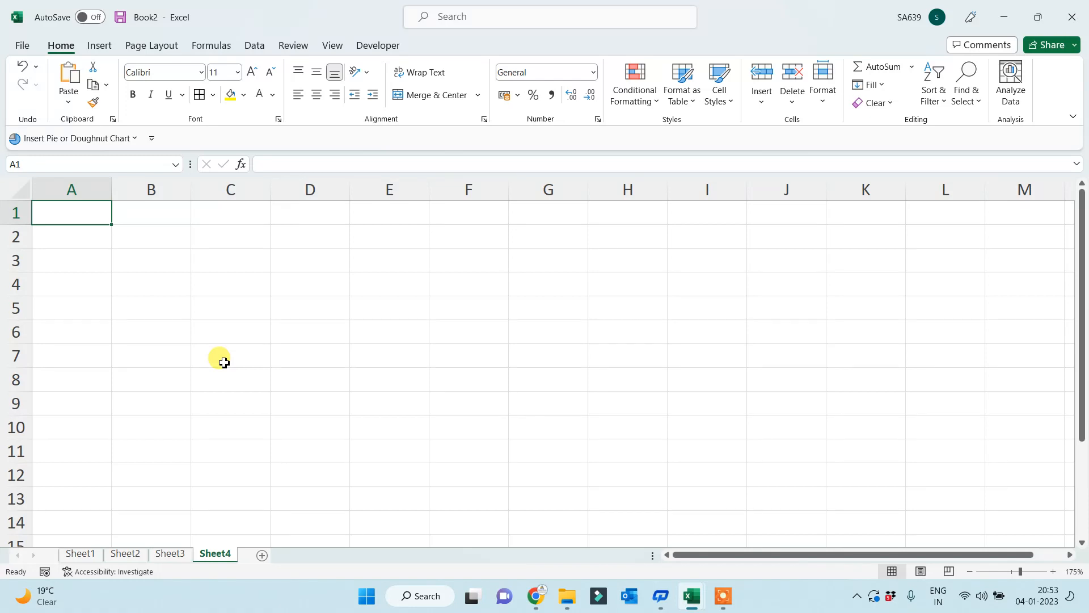
type("=SQR")
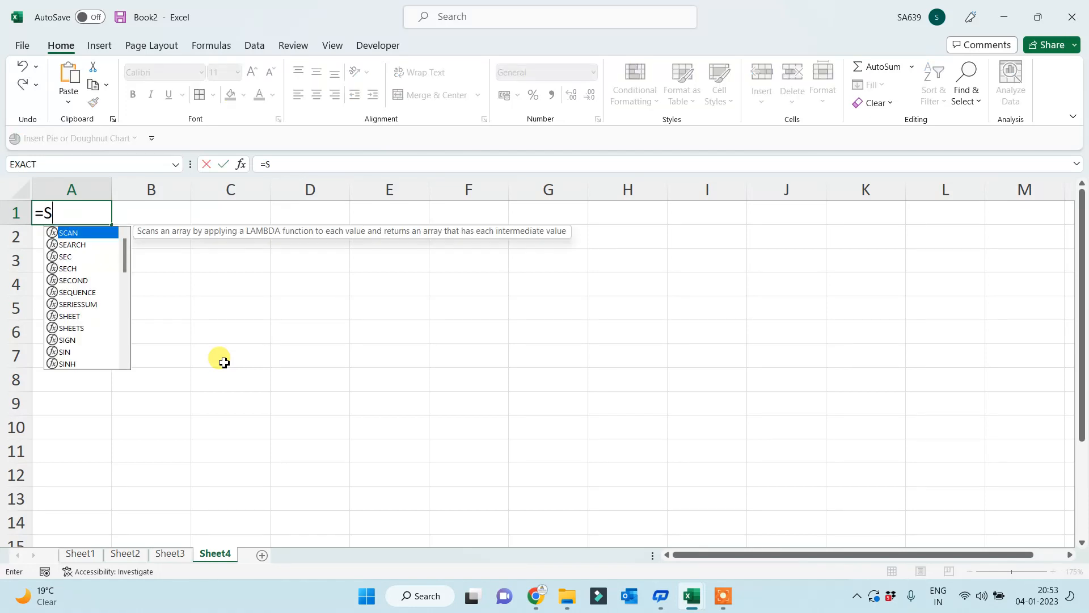
key("BackSpace")
key("BackSpace")
type("E")
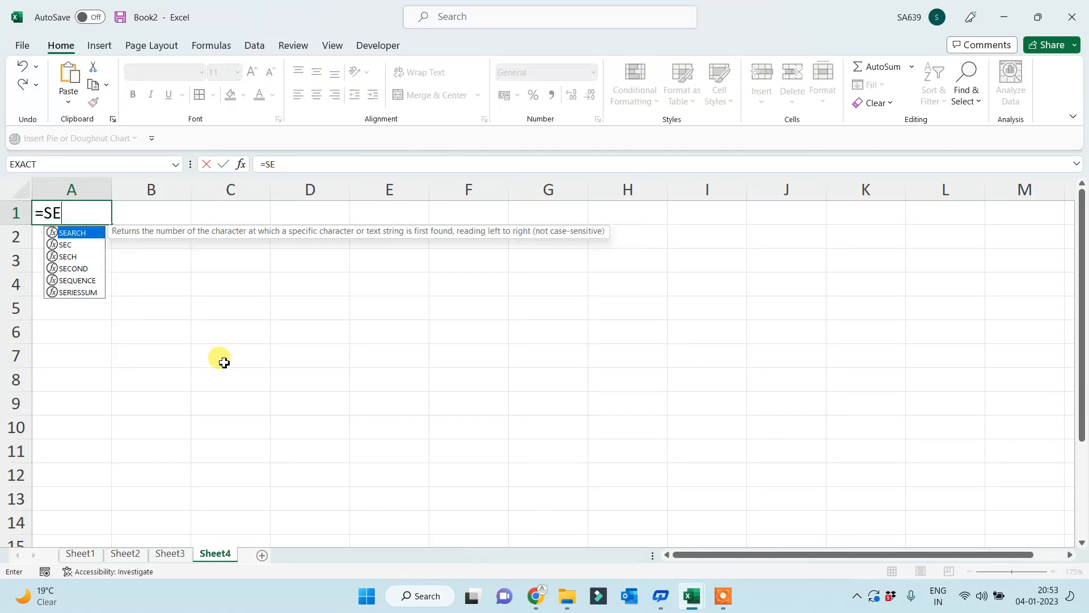
type("Q")
key("Tab")
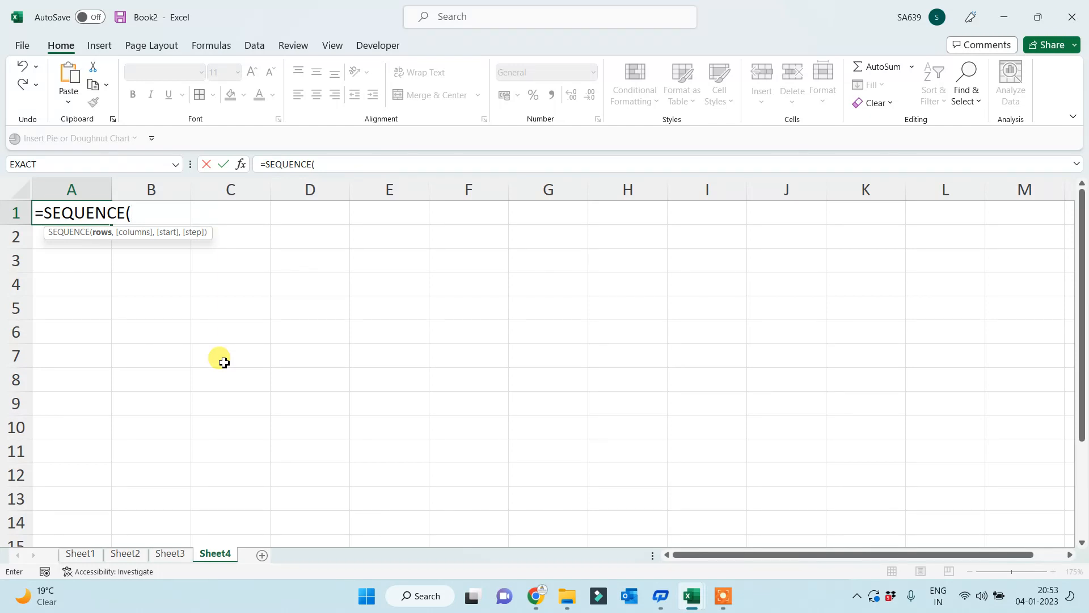
type("1000000")
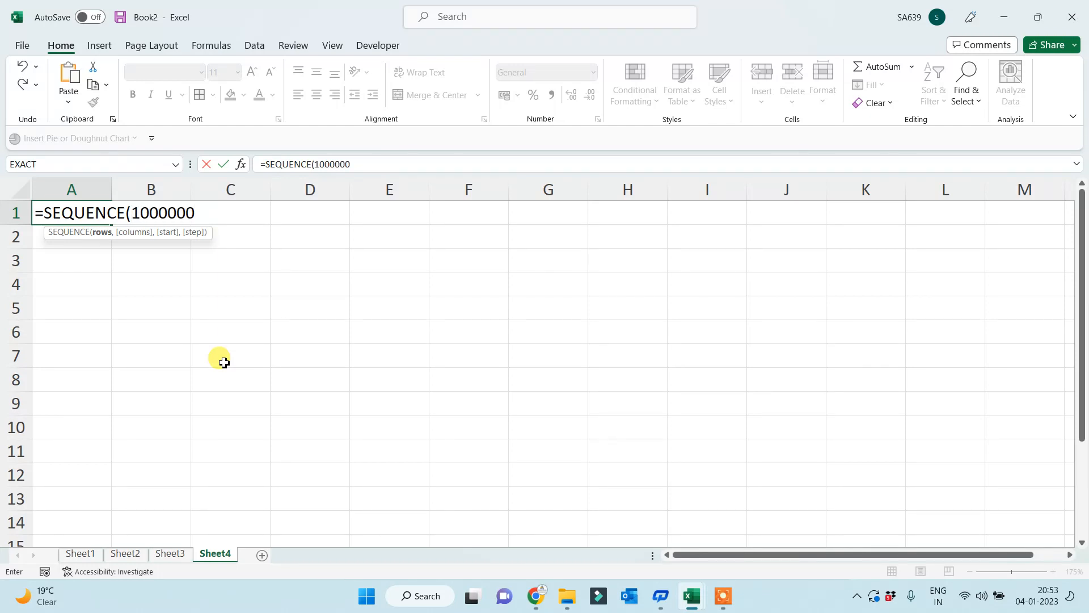
type(",")
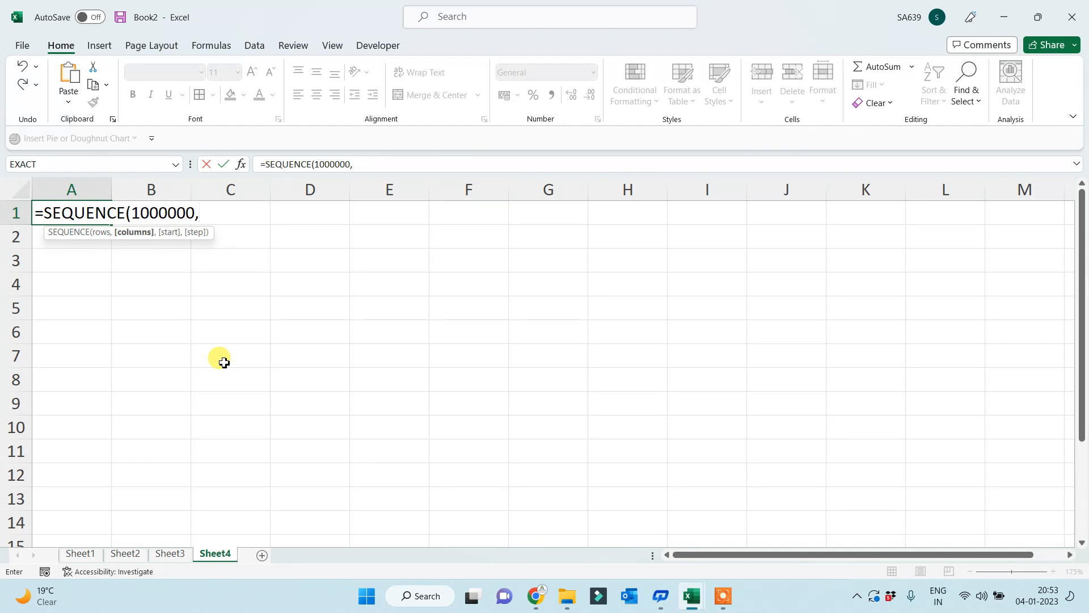
type("1,1,")
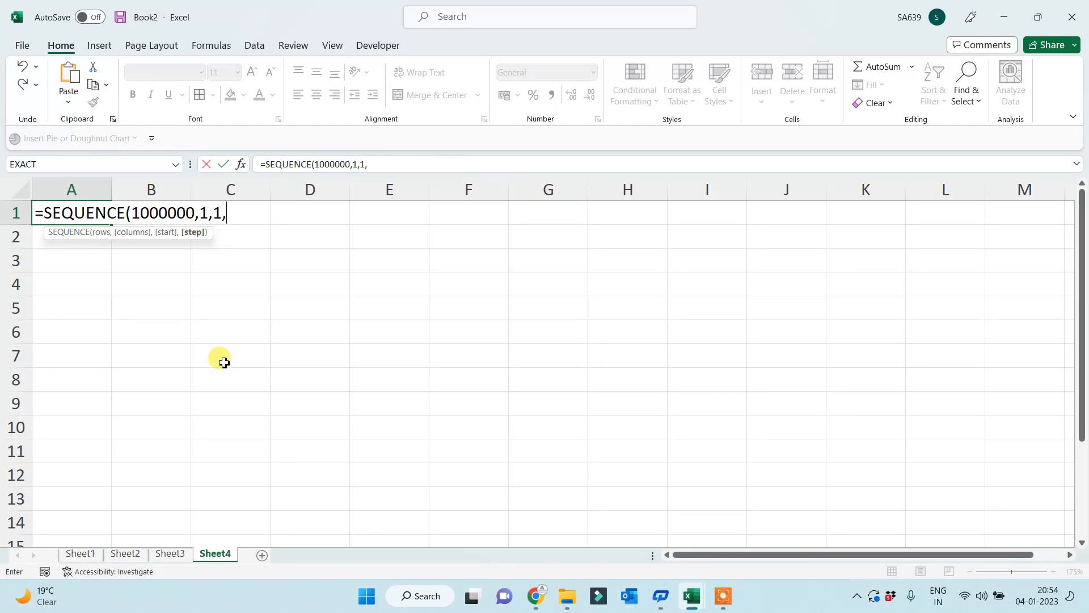
type("1)")
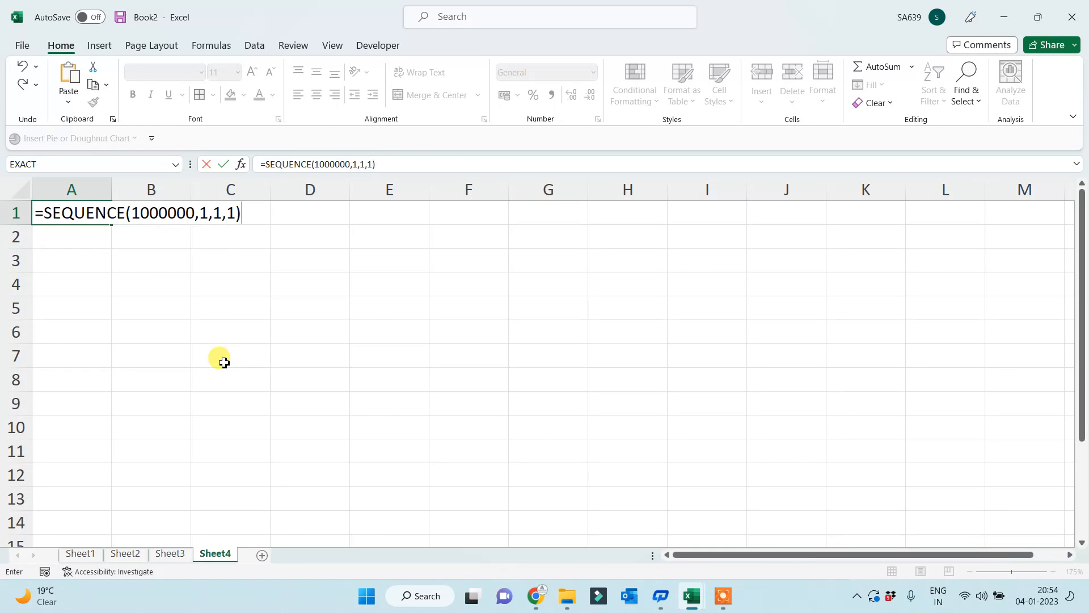
key("Return")
key("ctrl+Down")
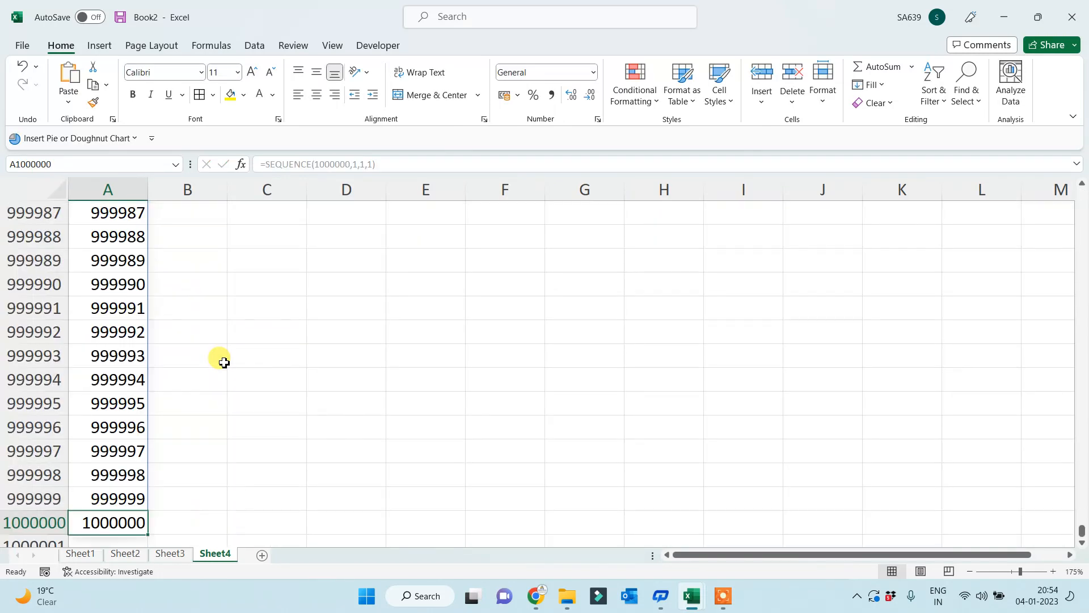
key("ctrl+Up")
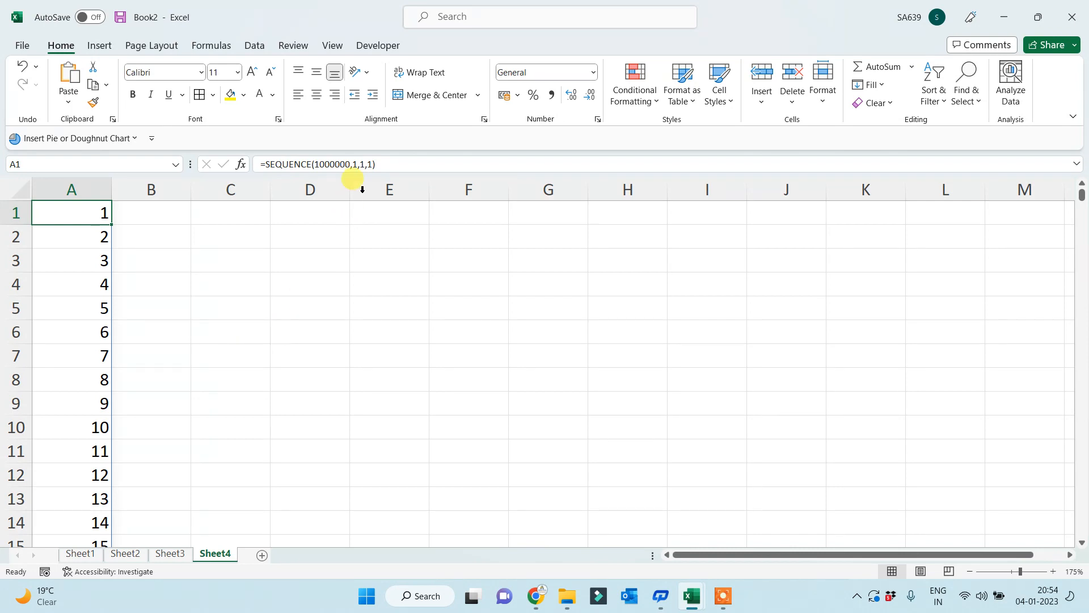
left_click(356, 164)
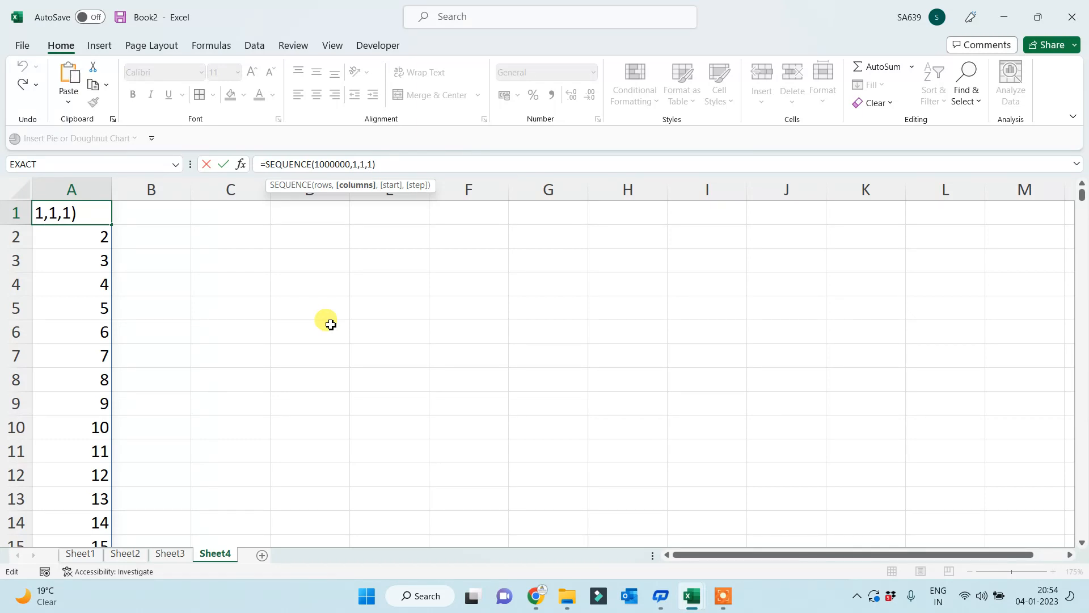
- Change the SEQUENCE columns argument to 10 and check row 1 spans A to J
type("0")
key("Return")
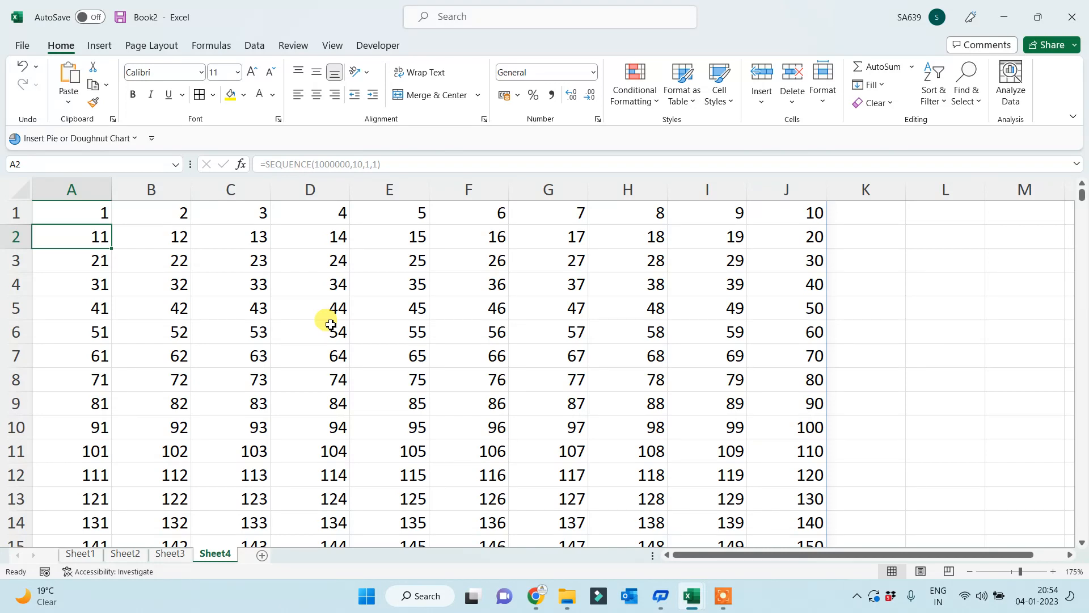
key("Up")
key("Right")
key("Right")
key("Right")
key("Right")
key("Right")
key("Right")
key("Right")
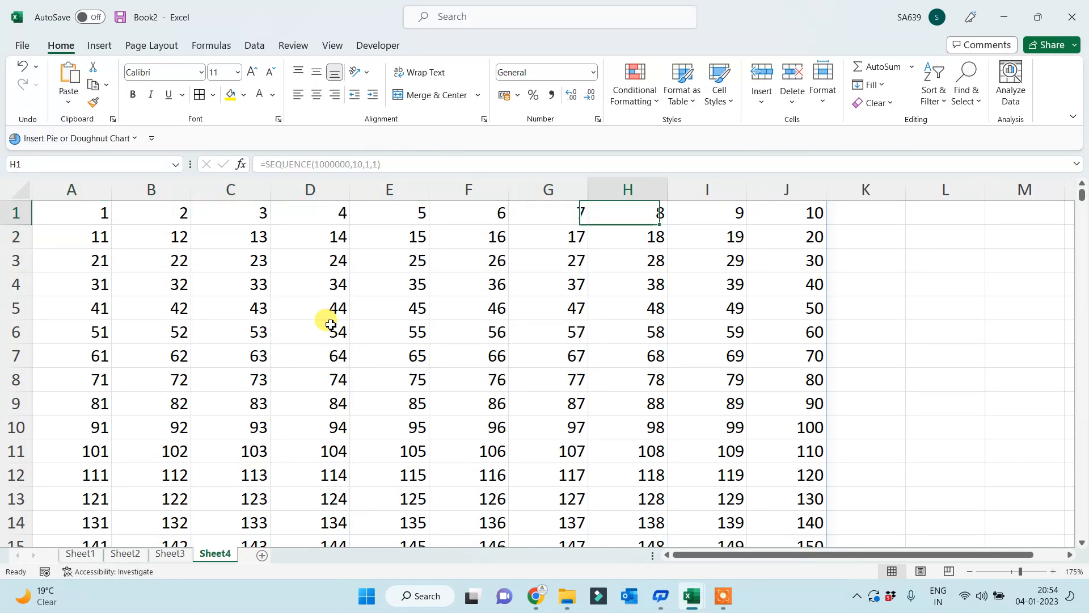
key("Right")
key("Right")
key("Left")
key("Left")
key("Home")
- Check that the block's last row ends at 10000000 in column J
key("Down")
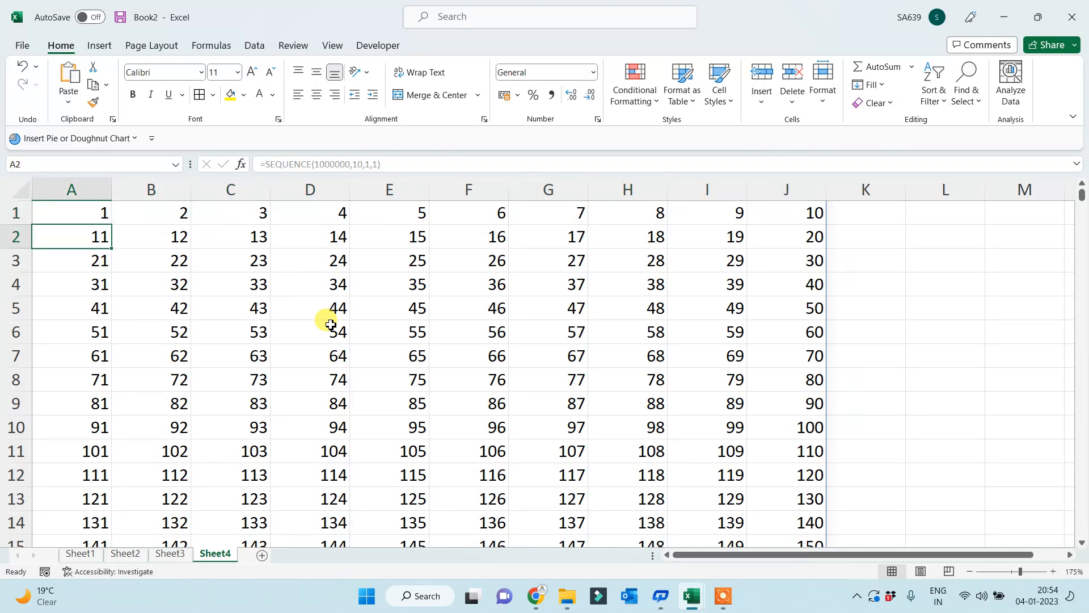
key("Right")
key("Right")
key("Right")
key("Left")
key("Home")
key("ctrl+Down")
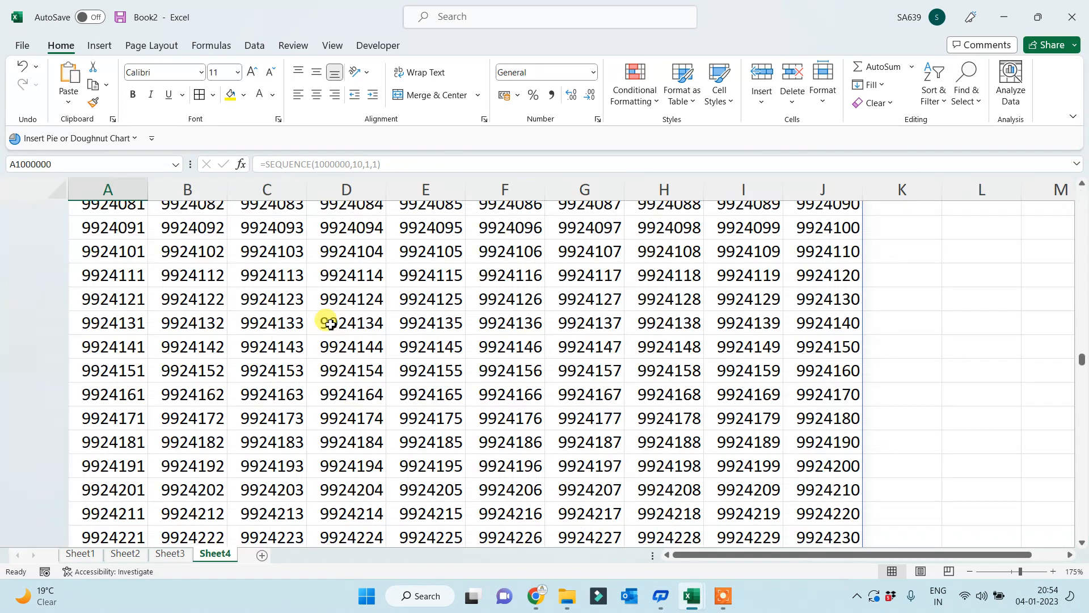
key("Right")
key("Right")
key("Right")
key("Right")
key("Right")
key("Right")
key("Right")
key("Right")
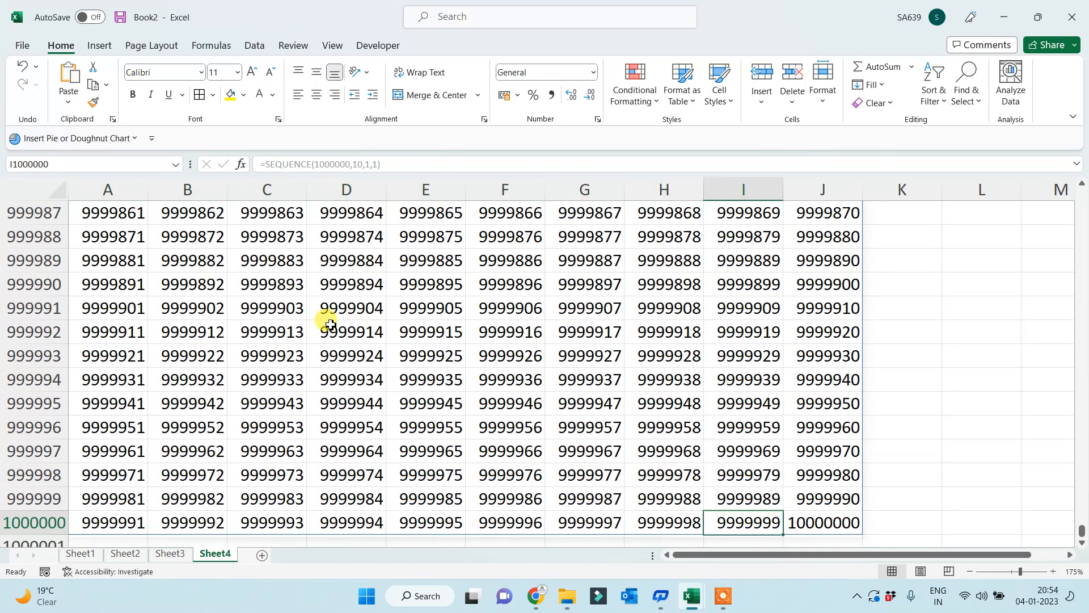
key("Right")
key("ctrl+Up")
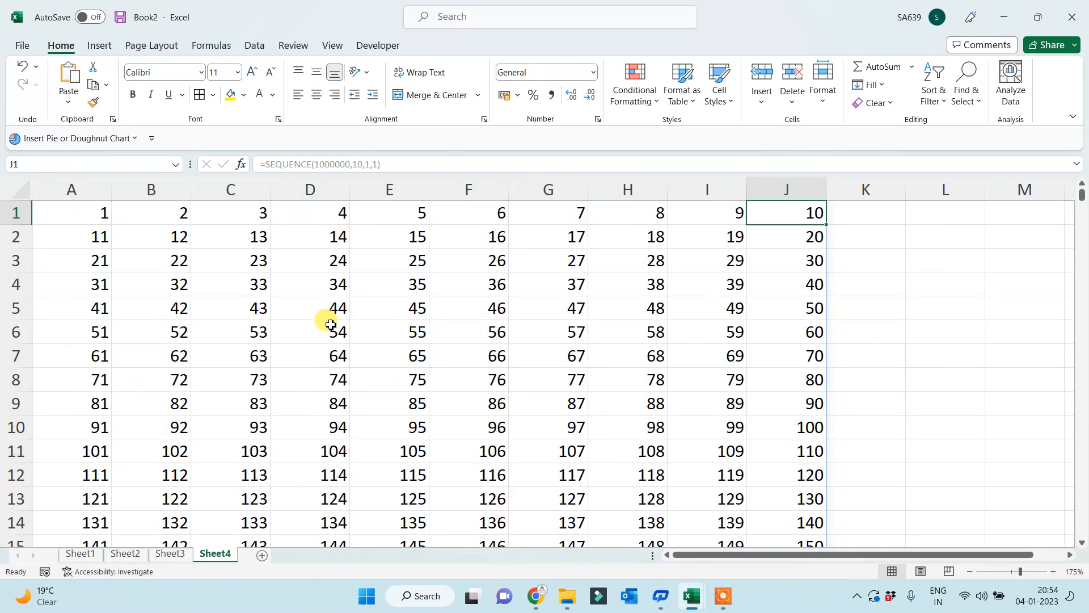
key("Left")
key("Left")
key("Home")
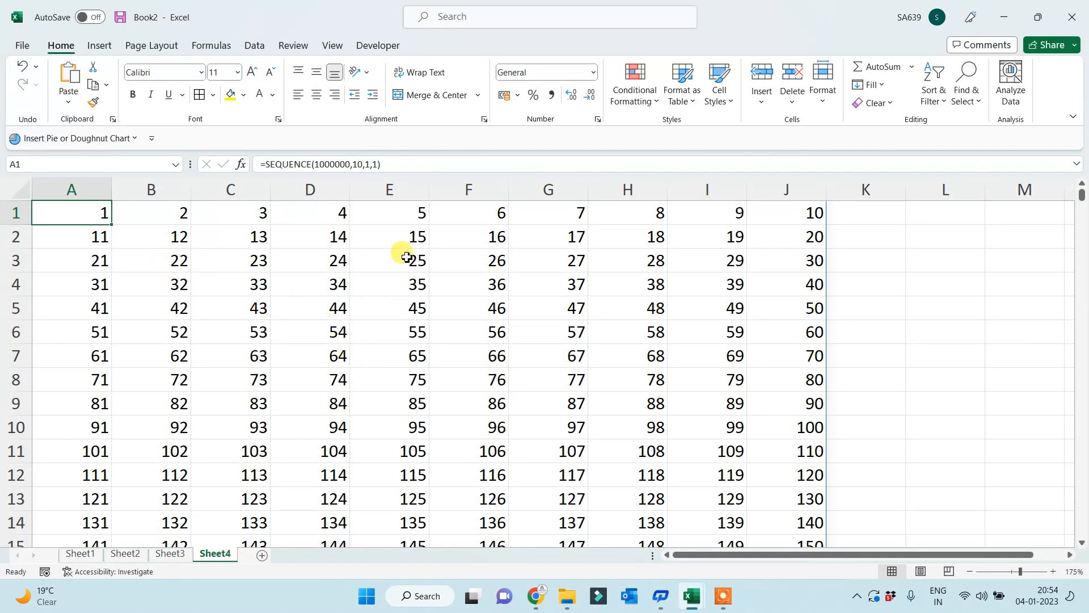
- Try =SEQUENCE(1000000,10,2,2) in A1, then undo back to =SEQUENCE(1000000,1,1,1)
left_click(367, 164)
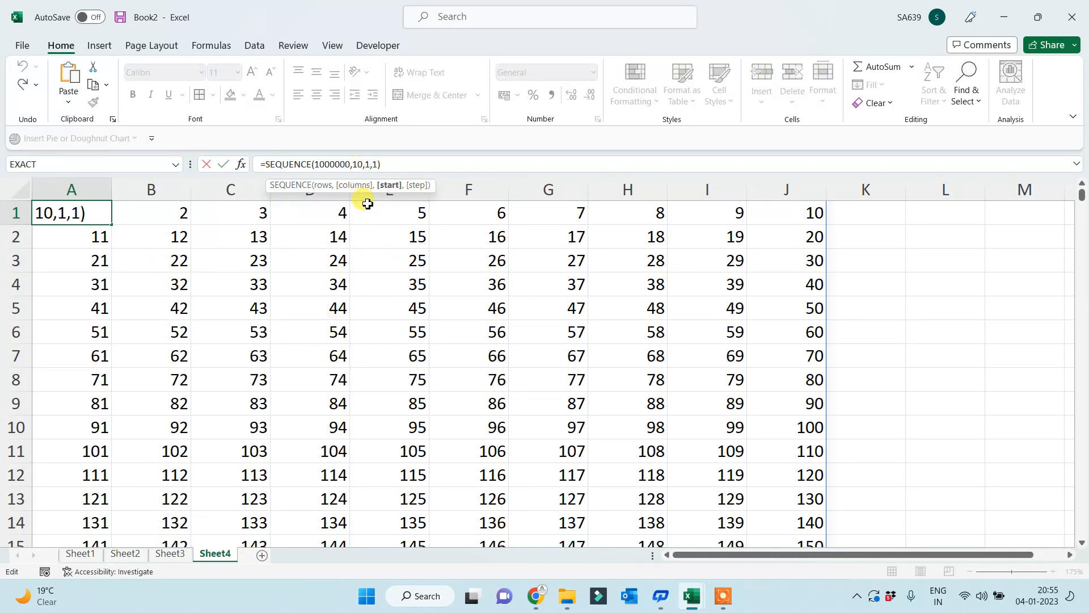
key("BackSpace")
type("2")
left_click(378, 165)
key("BackSpace")
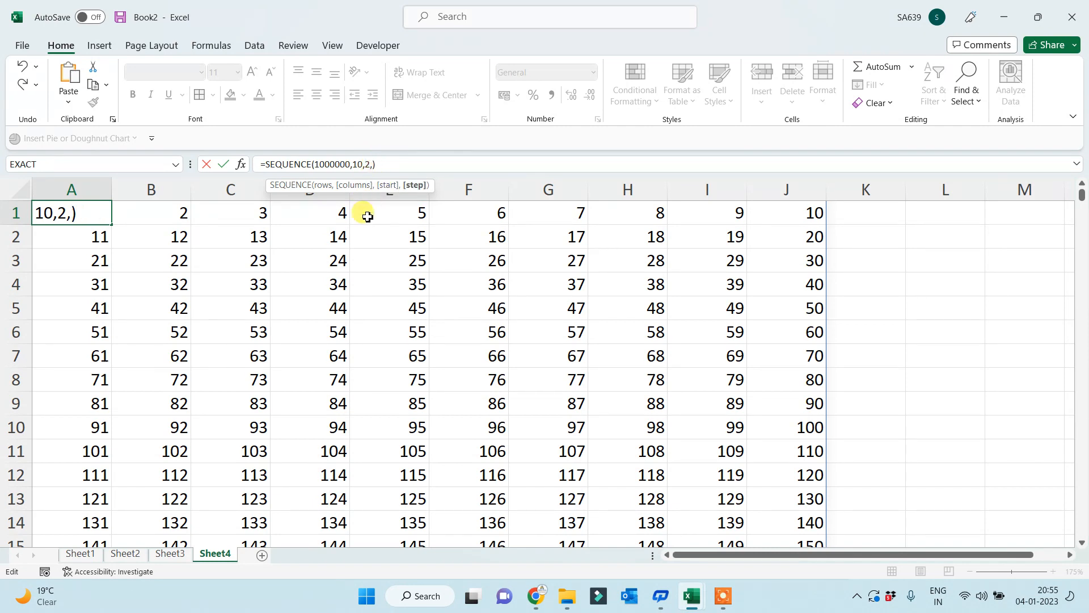
type("2")
key("Return")
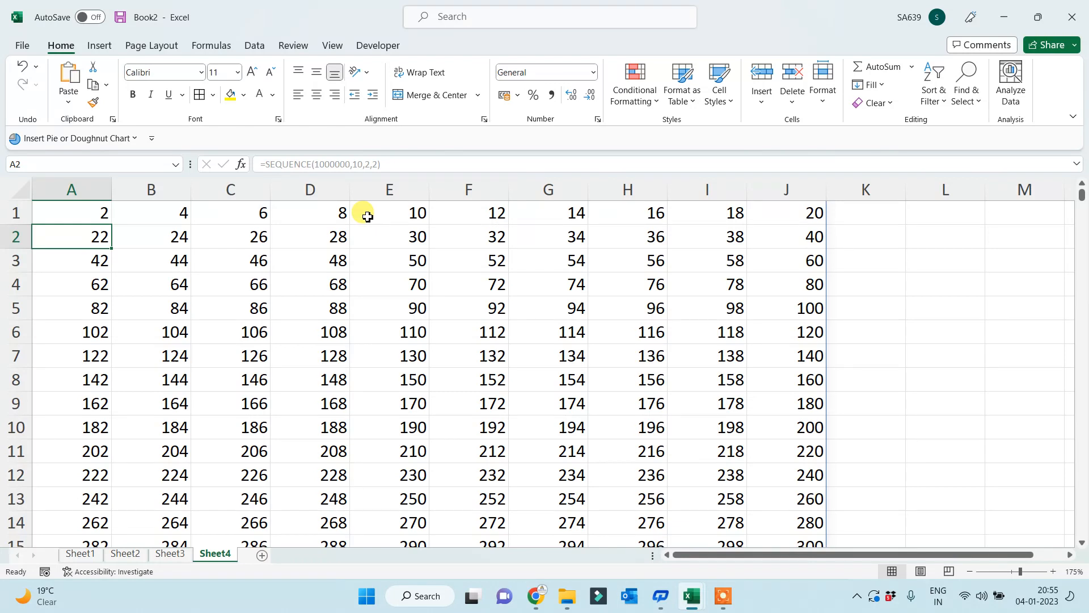
key("ctrl+z")
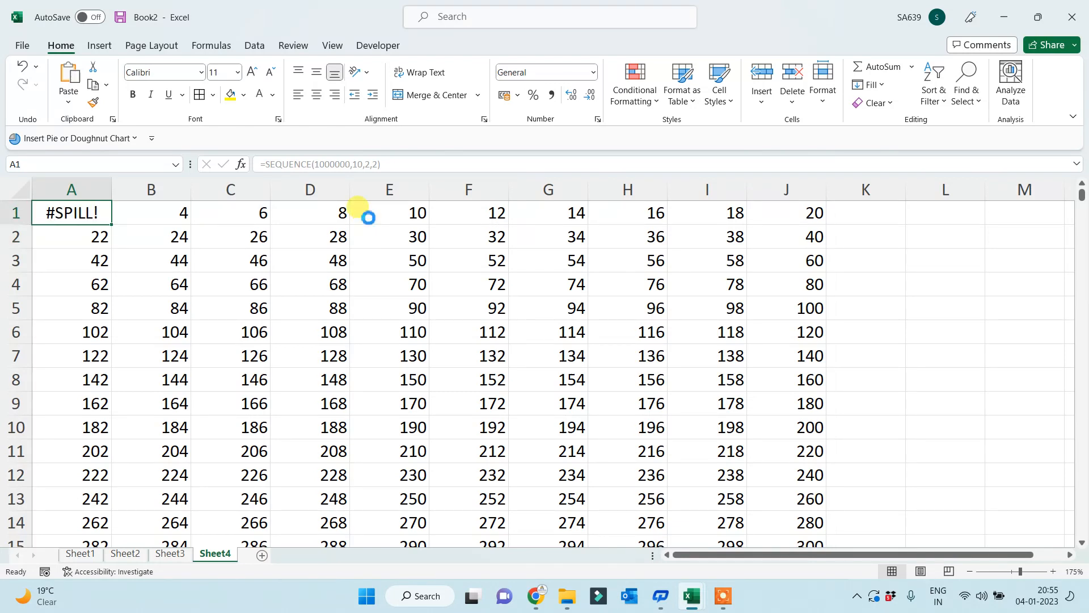
key("ctrl+z")
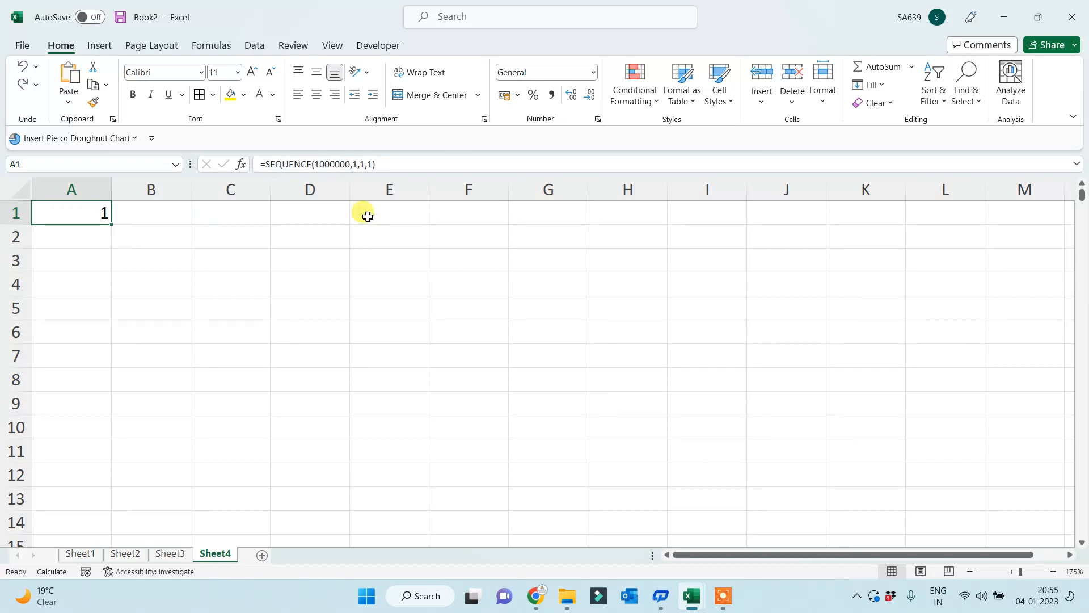
key("Down")
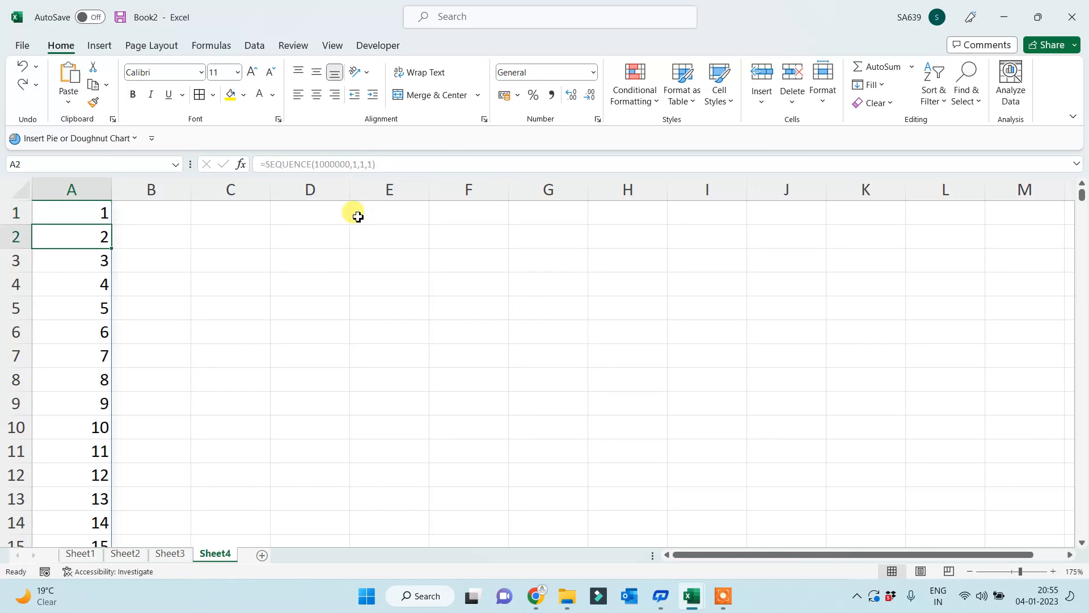
left_click(46, 214)
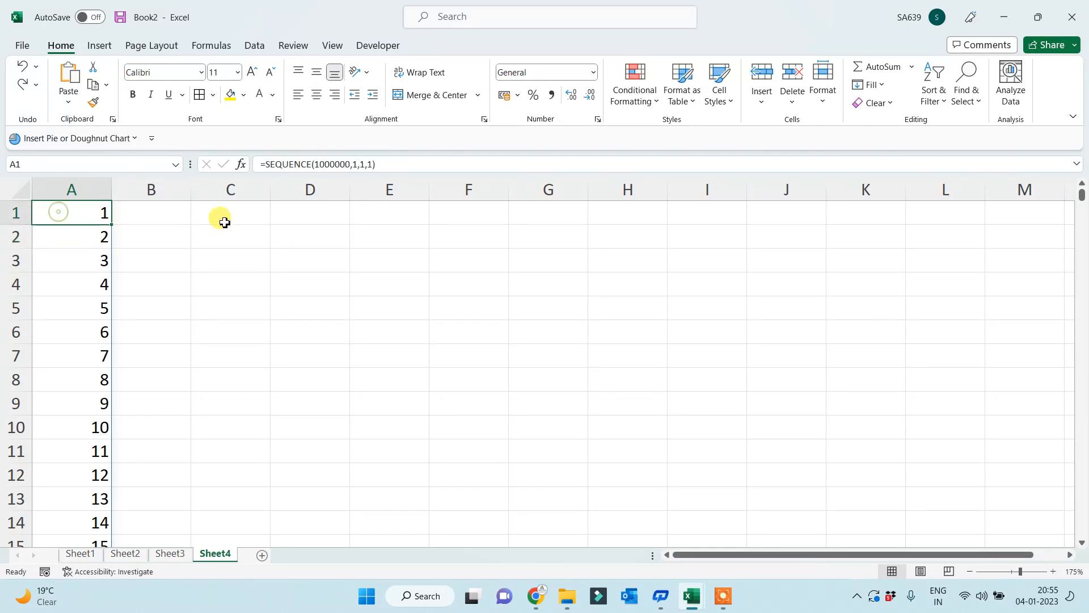
left_click(357, 164)
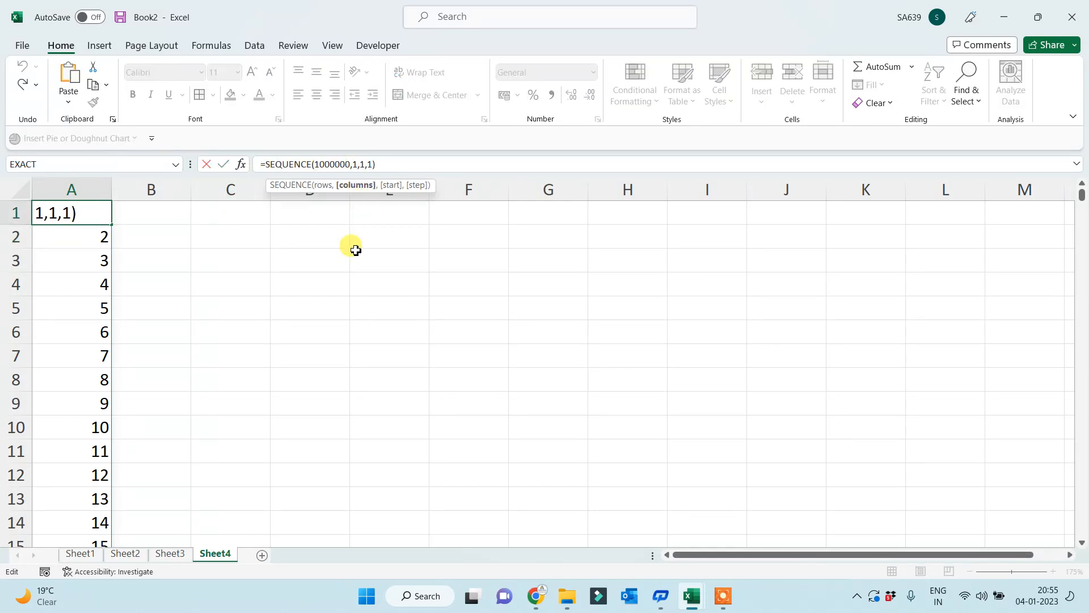
type("0")
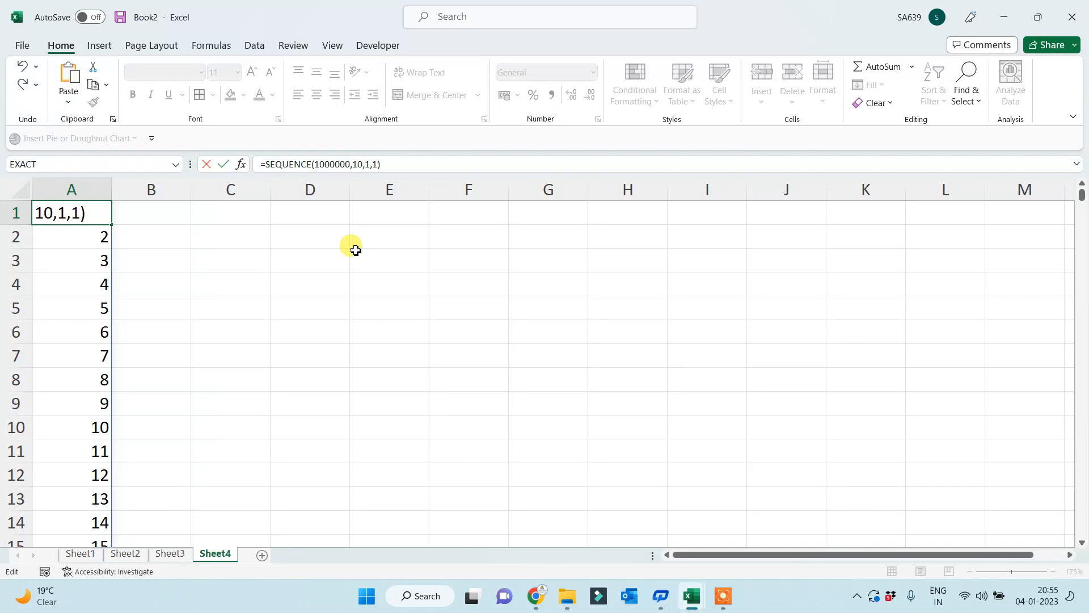
key("Return")
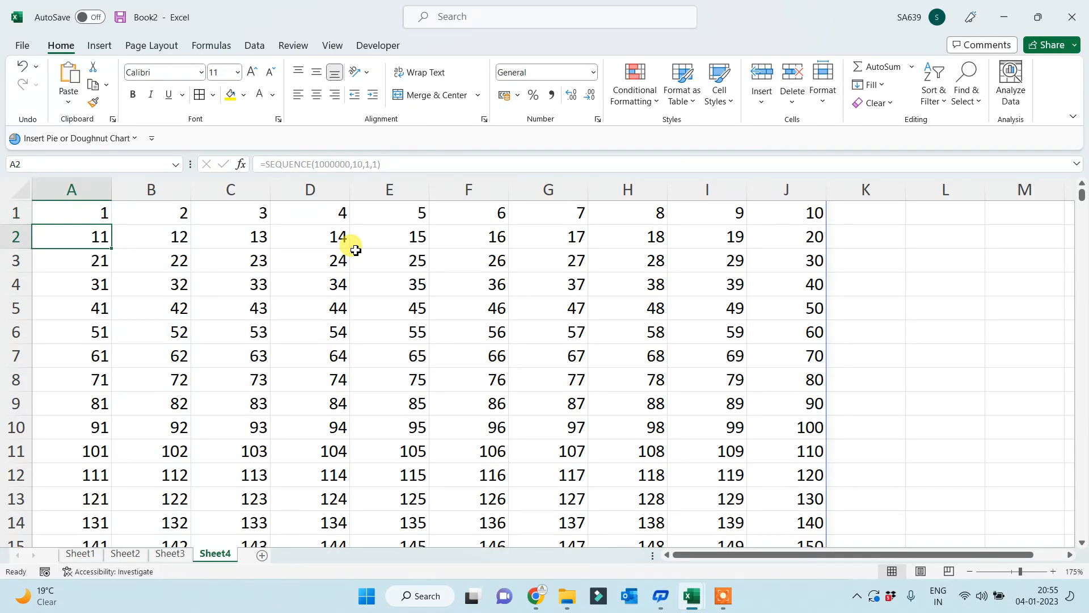
key("Up")
key("Right")
key("Right")
key("Right")
key("Right")
key("Right")
key("Right")
key("Right")
key("Right")
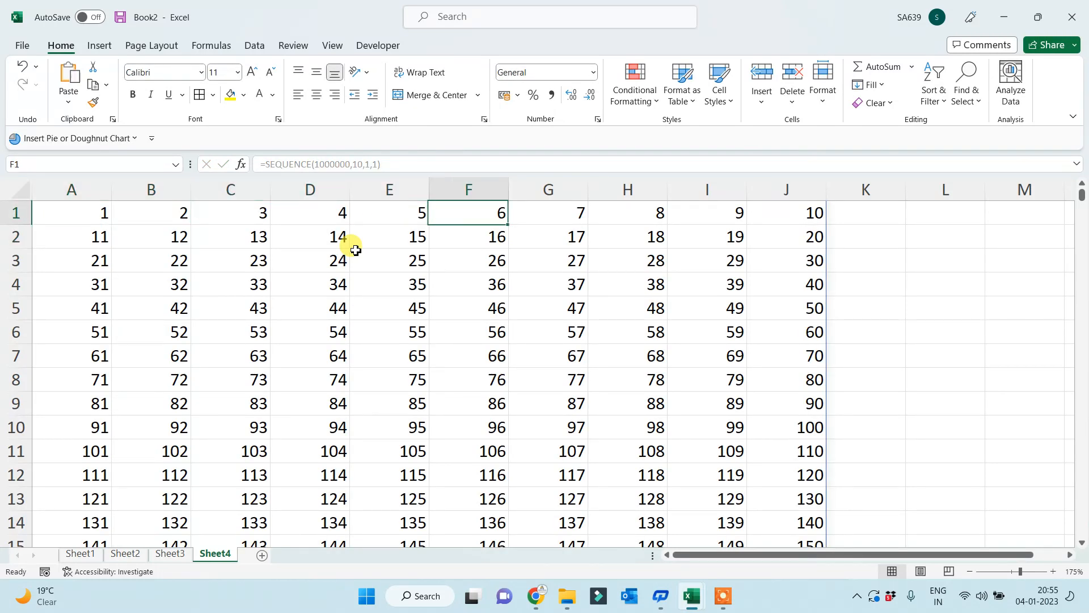
key("Right")
key("Left")
key("Left")
key("Left")
key("Left")
key("Left")
key("Left")
key("Left")
key("Left")
key("Left")
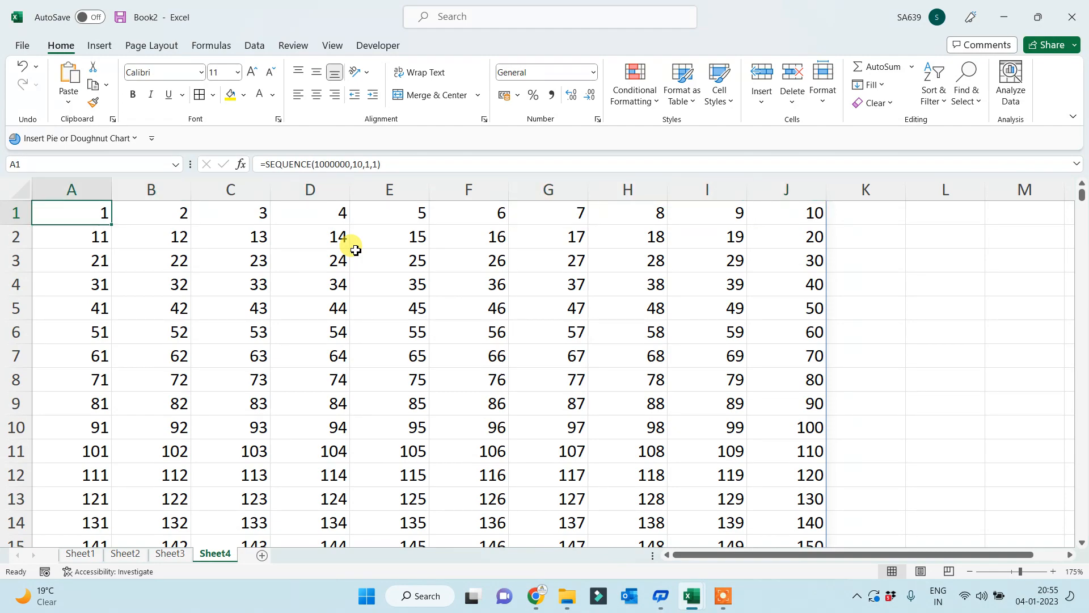
key("ctrl+Down")
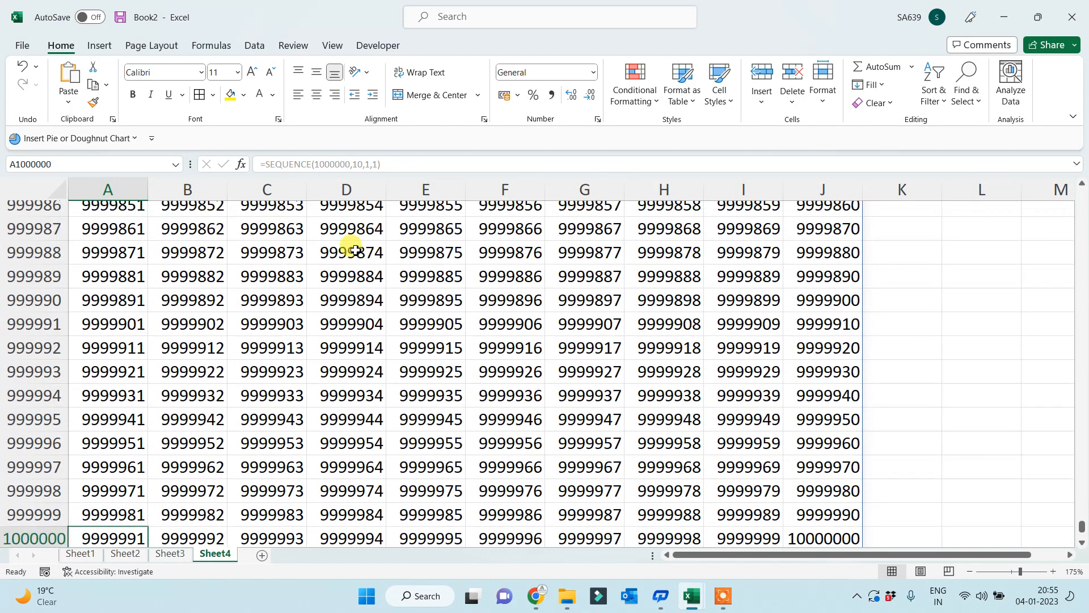
key("ctrl+Up")
key("Right")
key("ctrl+Down")
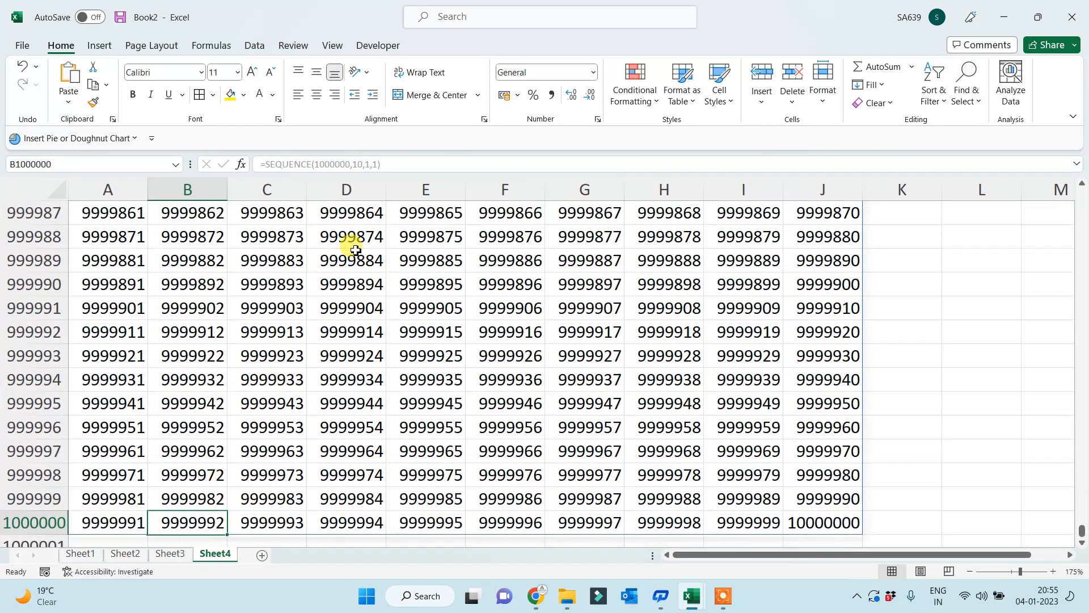
key("Up")
key("ctrl+Up")
key("Right")
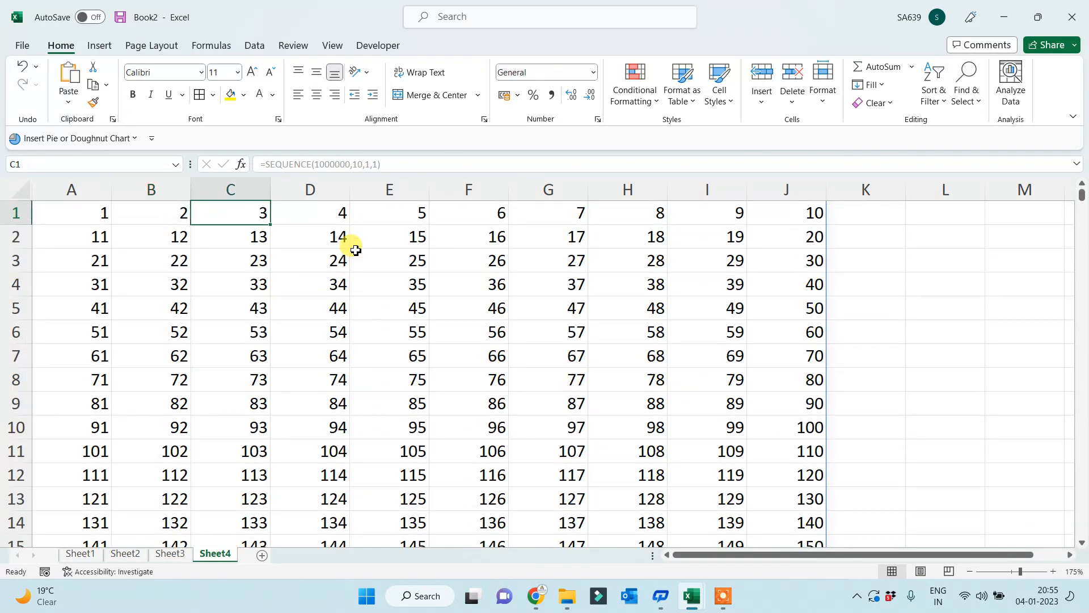
key("ctrl+Down")
key("ctrl+Up")
key("Left")
key("Left")
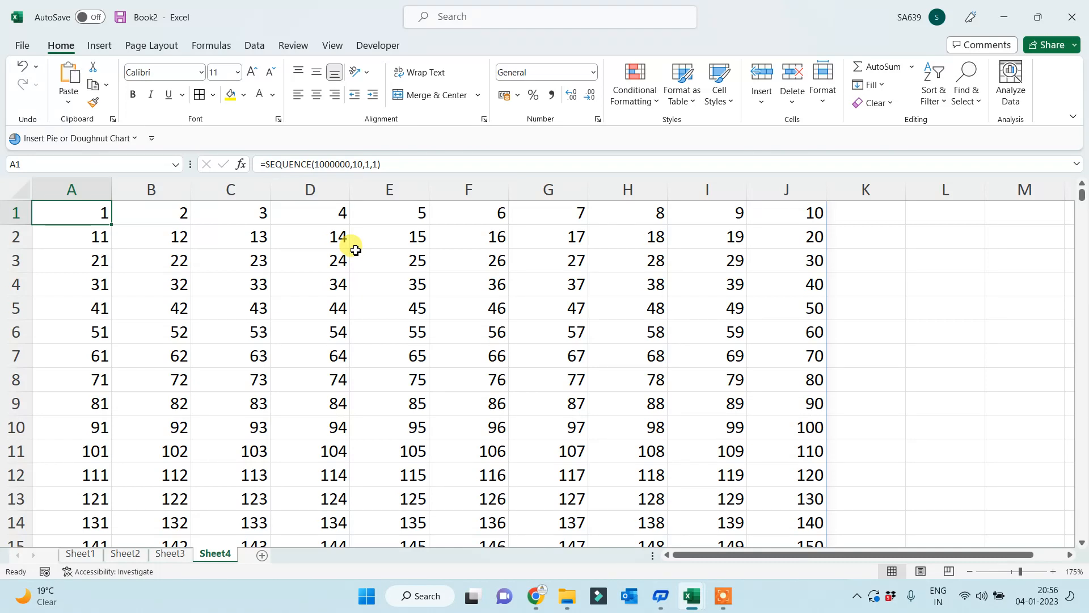
- Wrap A1's existing SEQUENCE formula in TRANSPOSE, which results in a #SPILL! error
left_click(263, 164)
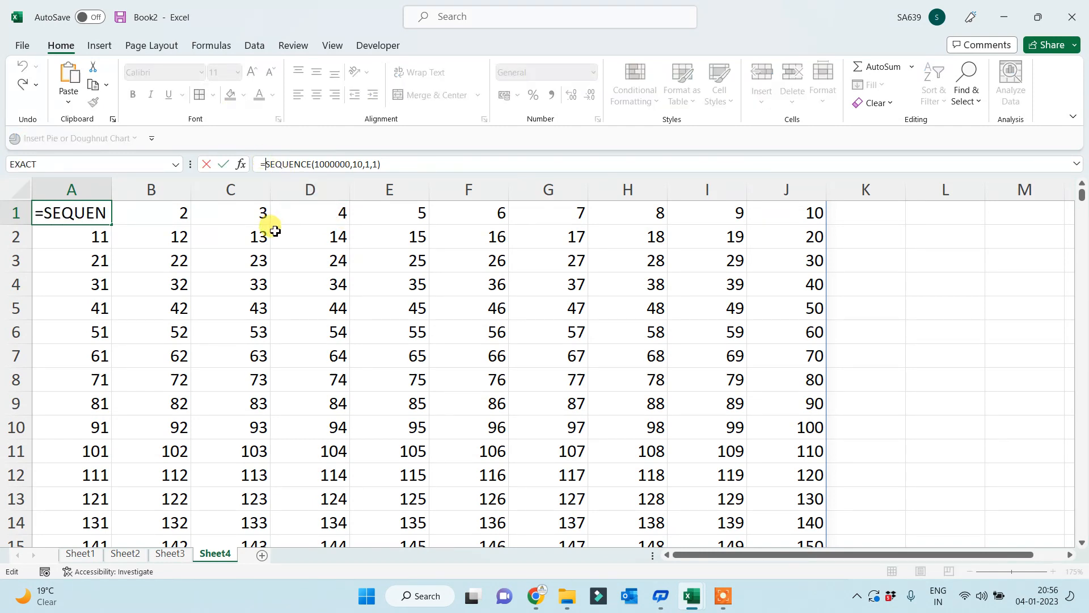
type("TR")
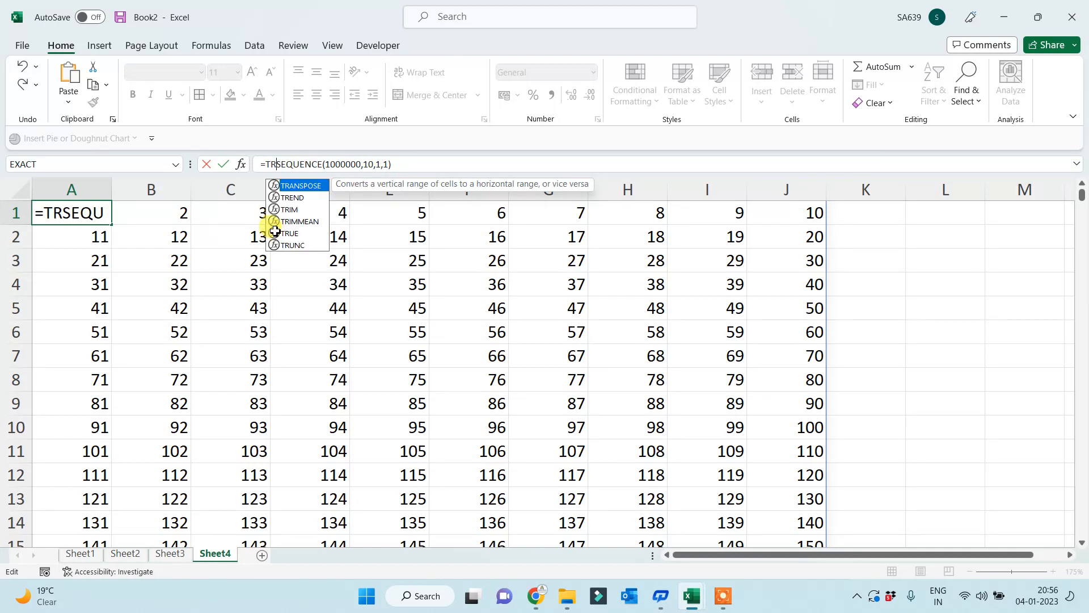
key("Tab")
left_click(454, 163)
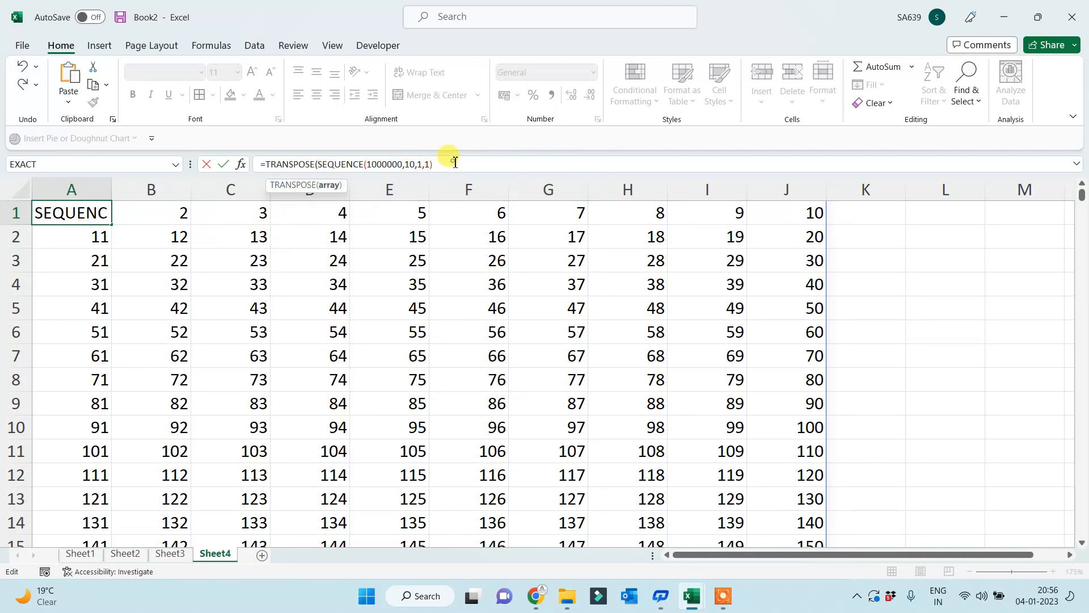
type(")")
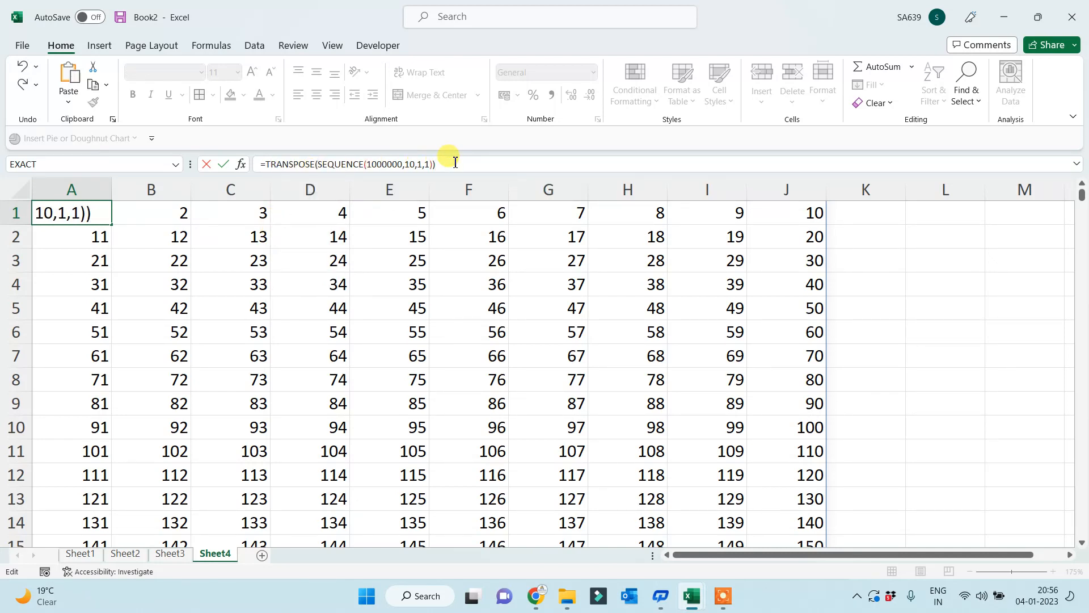
key("Return")
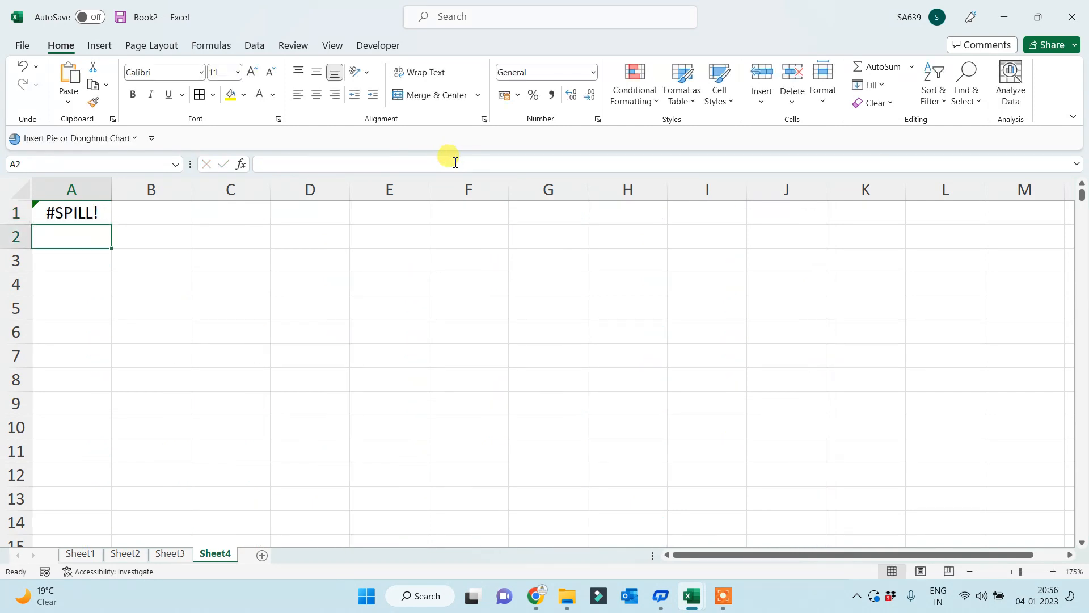
key("Up")
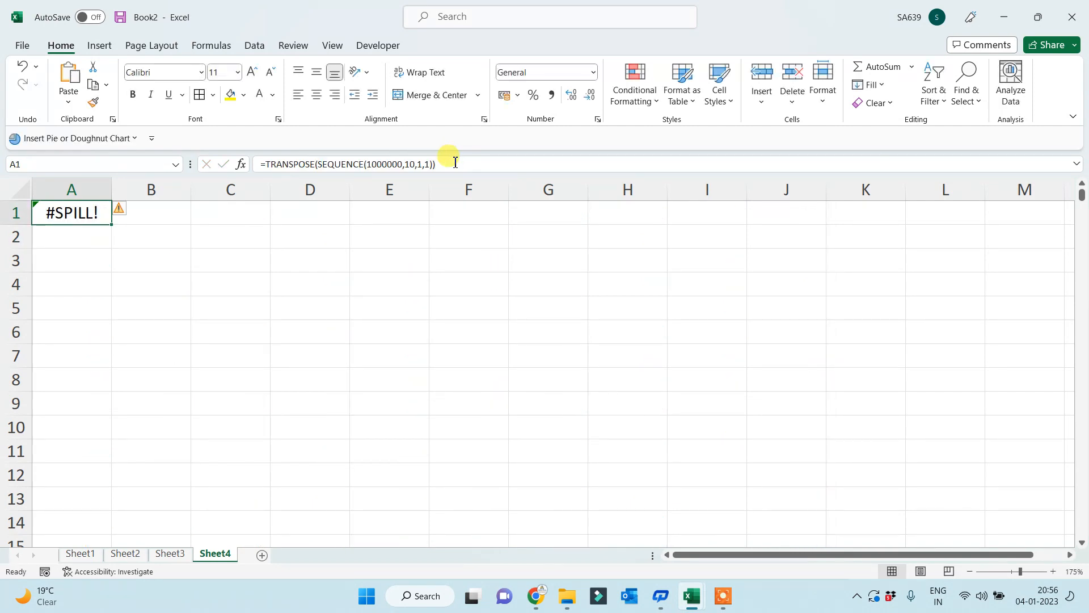
left_click(315, 164)
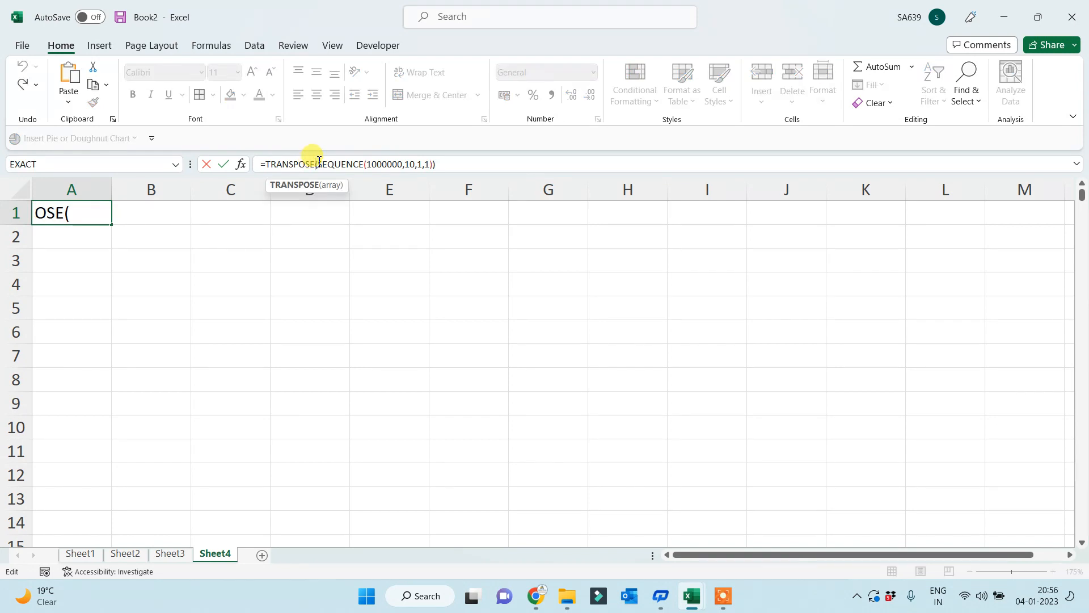
left_click(482, 163)
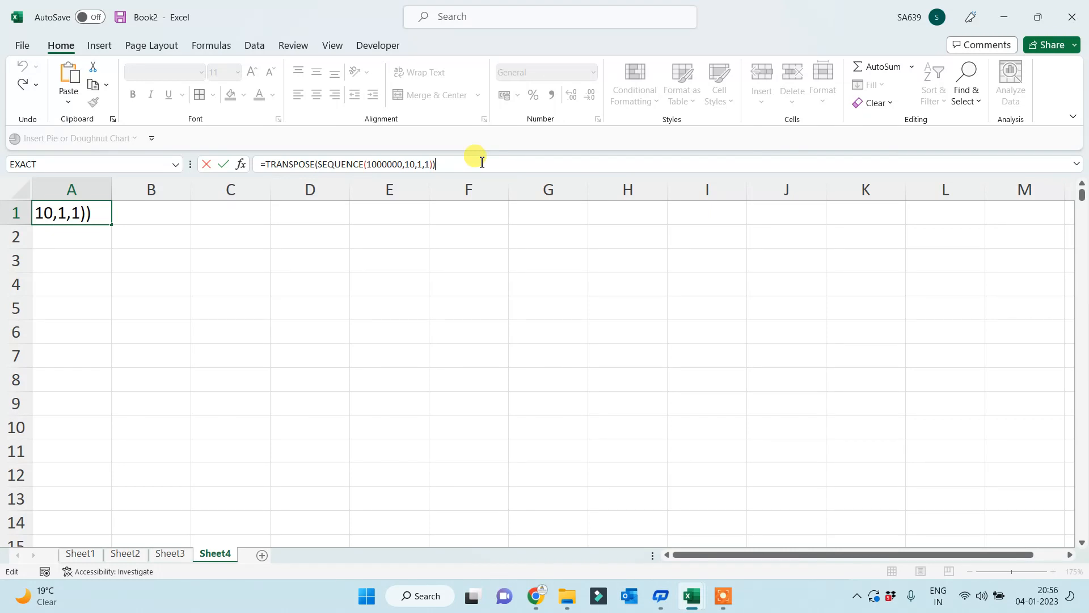
key("Return")
key("Up")
- Clear A1 and enter =TRANSPOSE(SEQUENCE(100,10,1,1)) in its place
key("Delete")
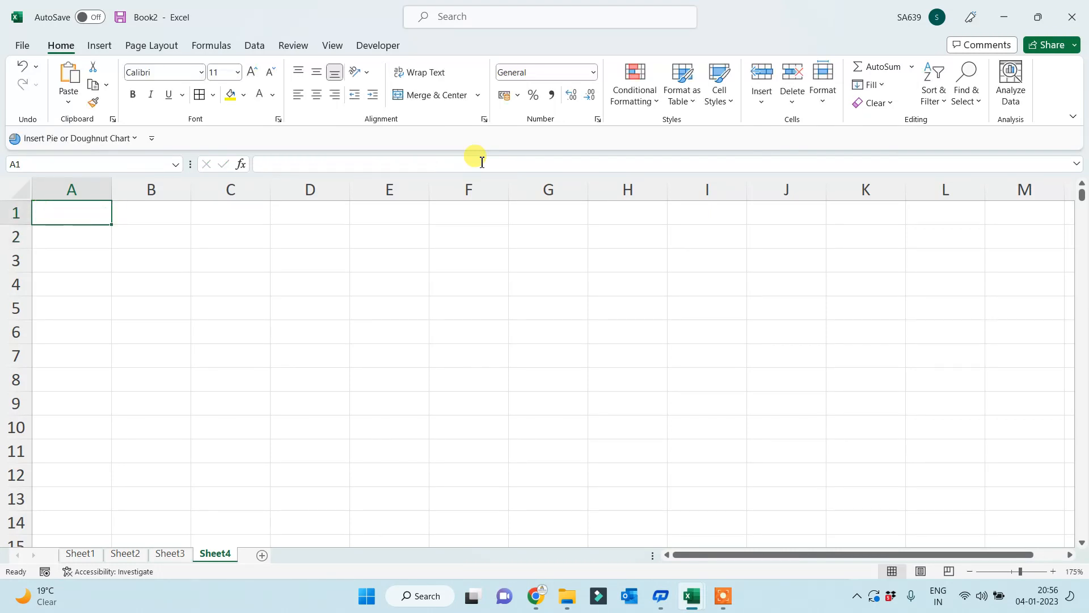
type("=TA")
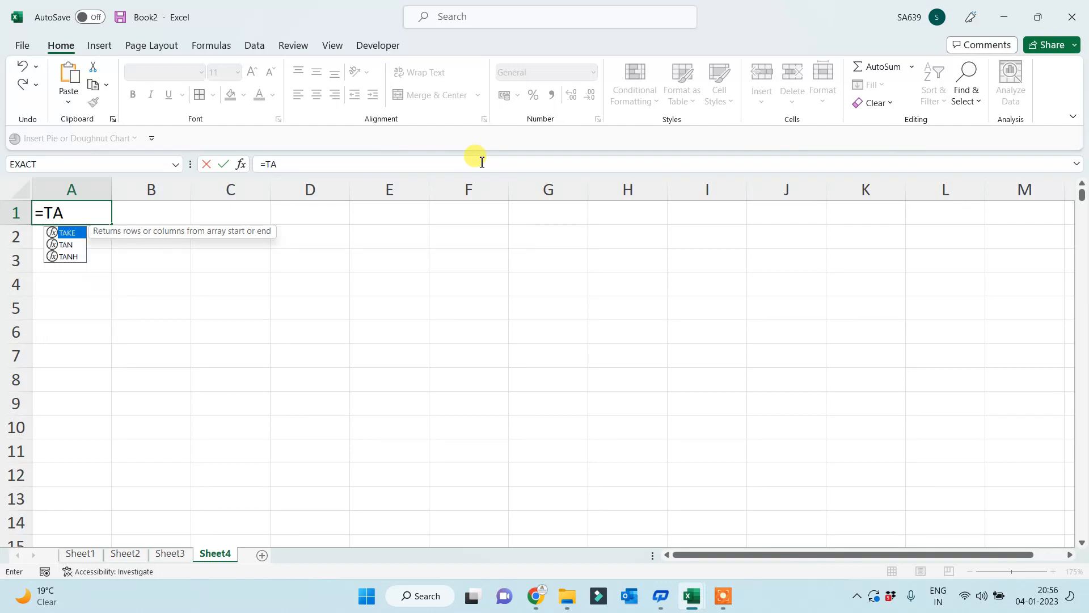
key("BackSpace")
type("R")
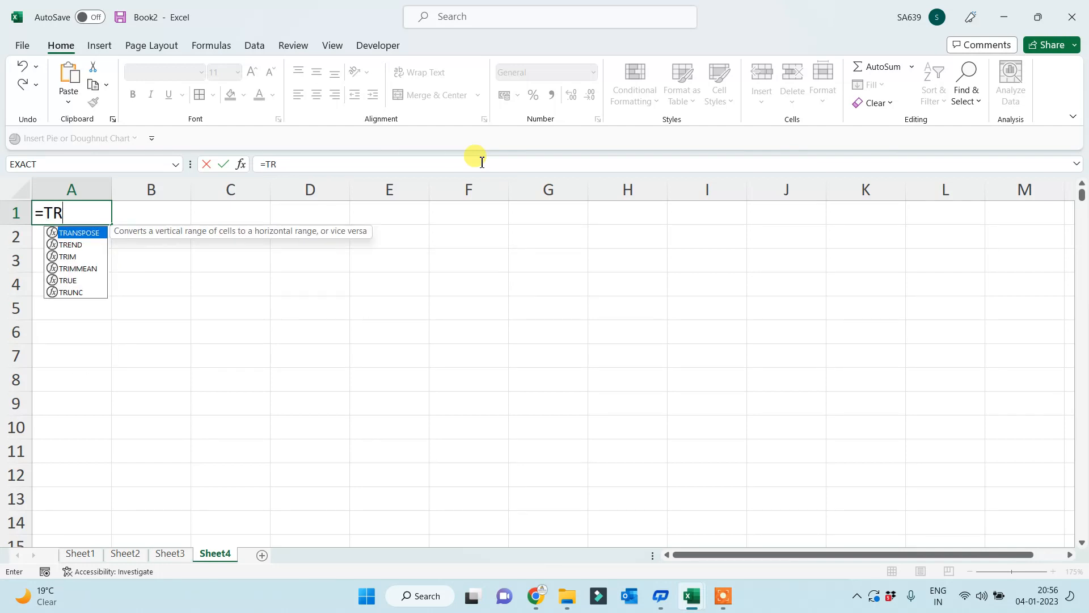
key("Tab")
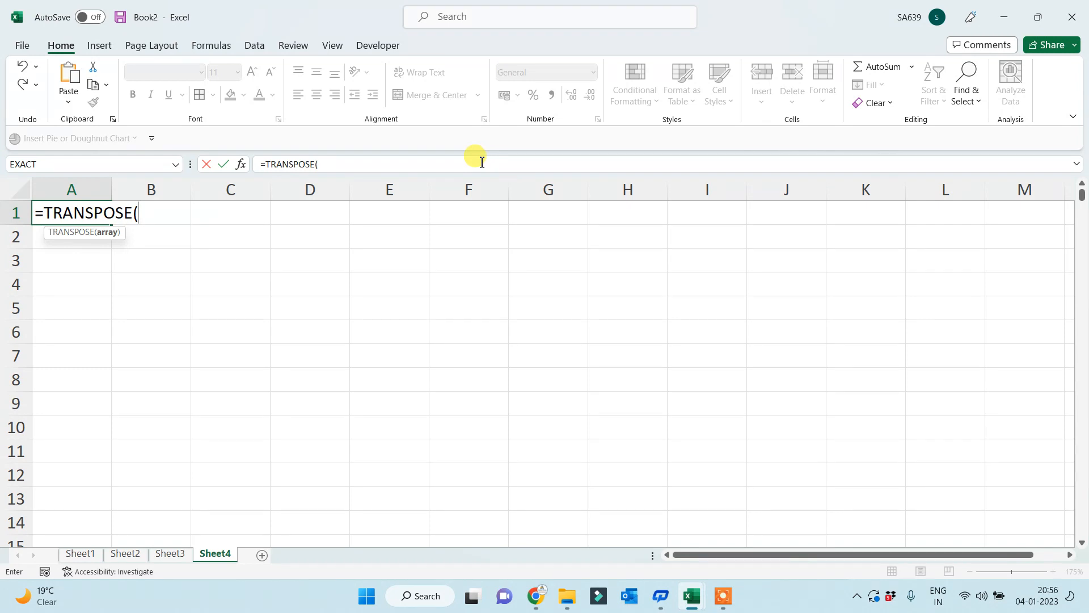
type("SQR")
key("BackSpace")
key("BackSpace")
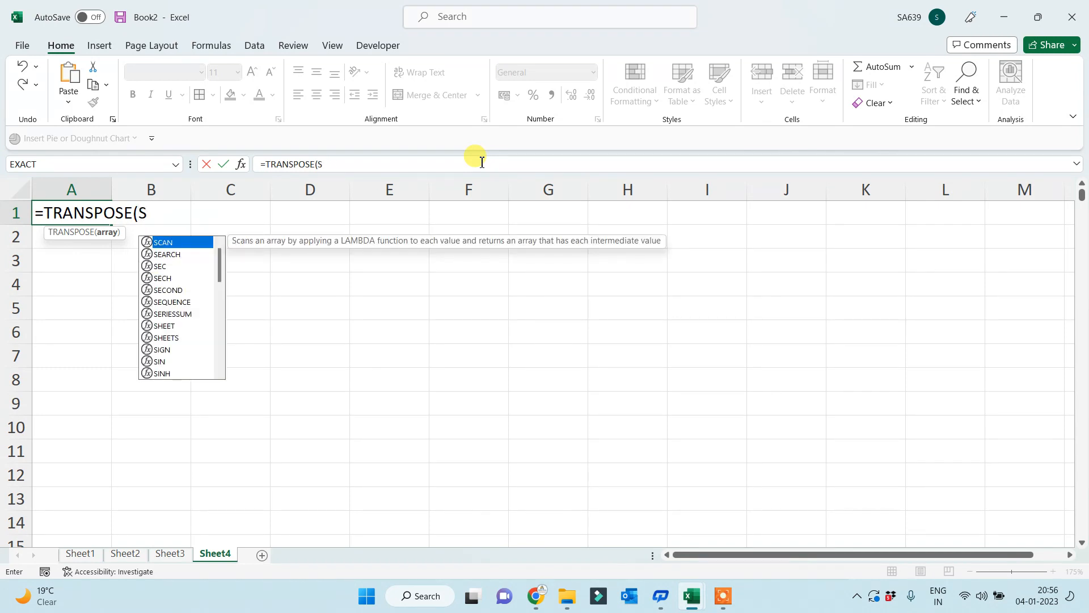
type("EQ")
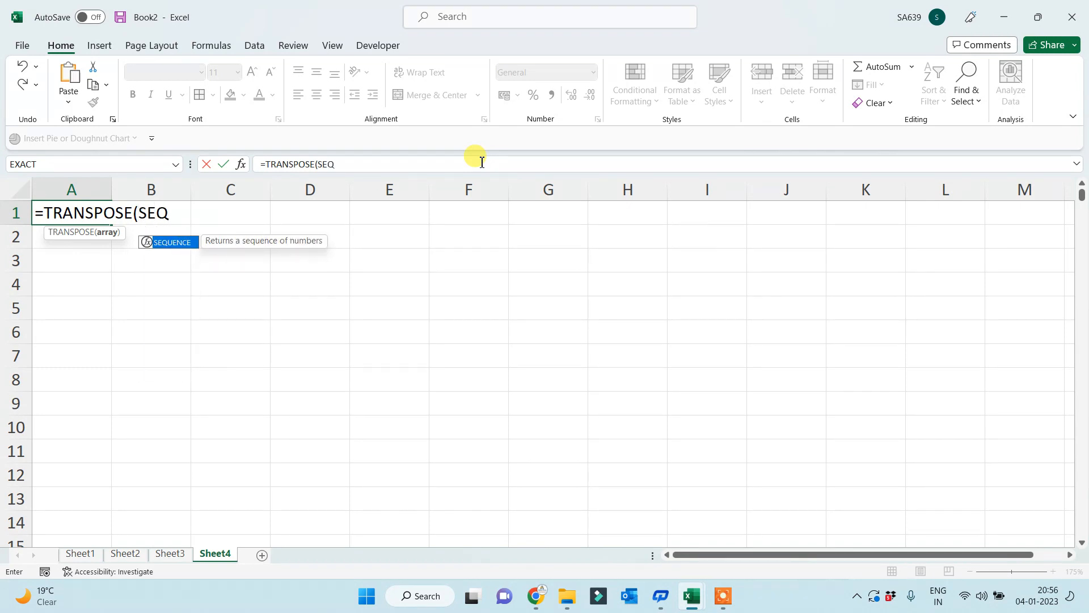
key("Tab")
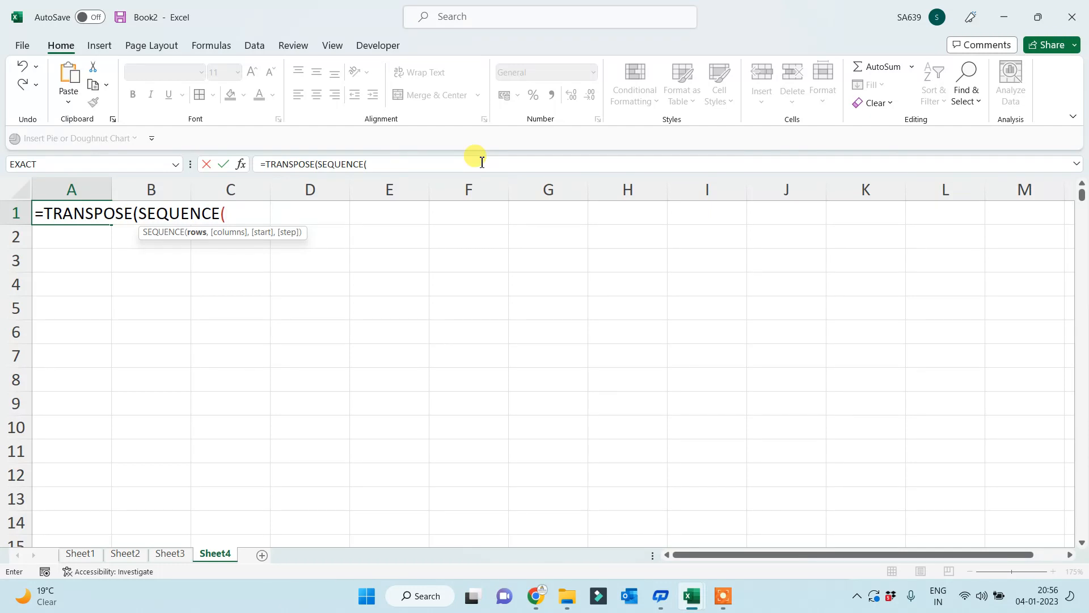
type("1000")
key("BackSpace")
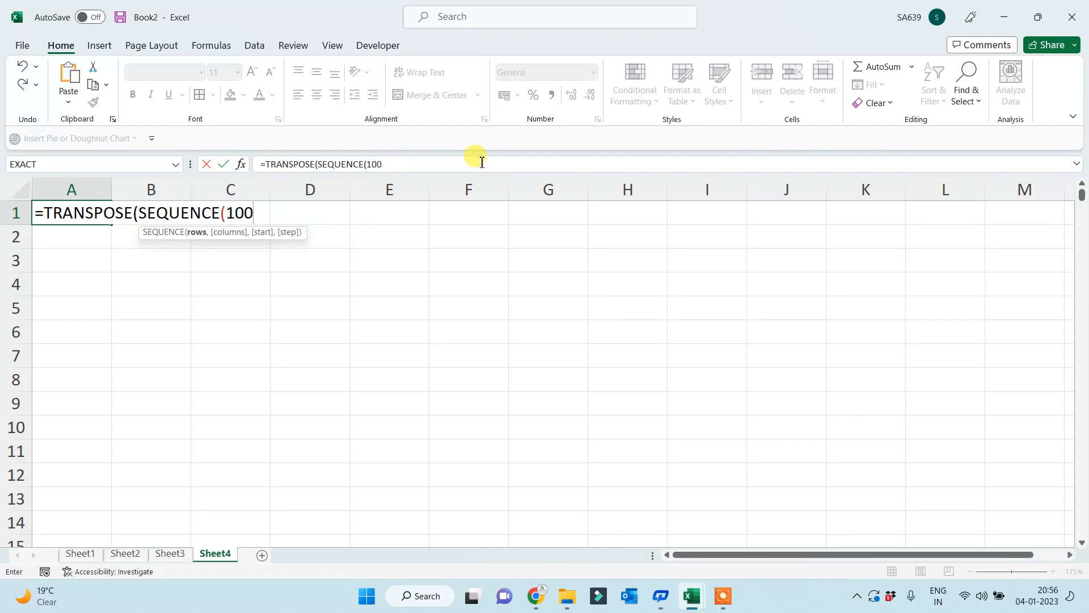
type(",")
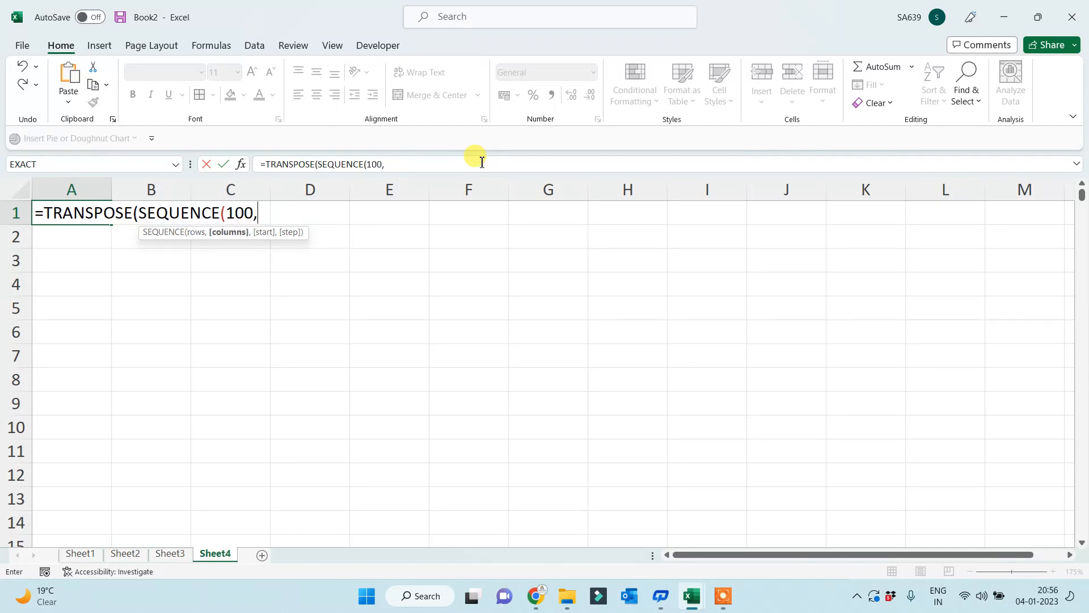
type("10,")
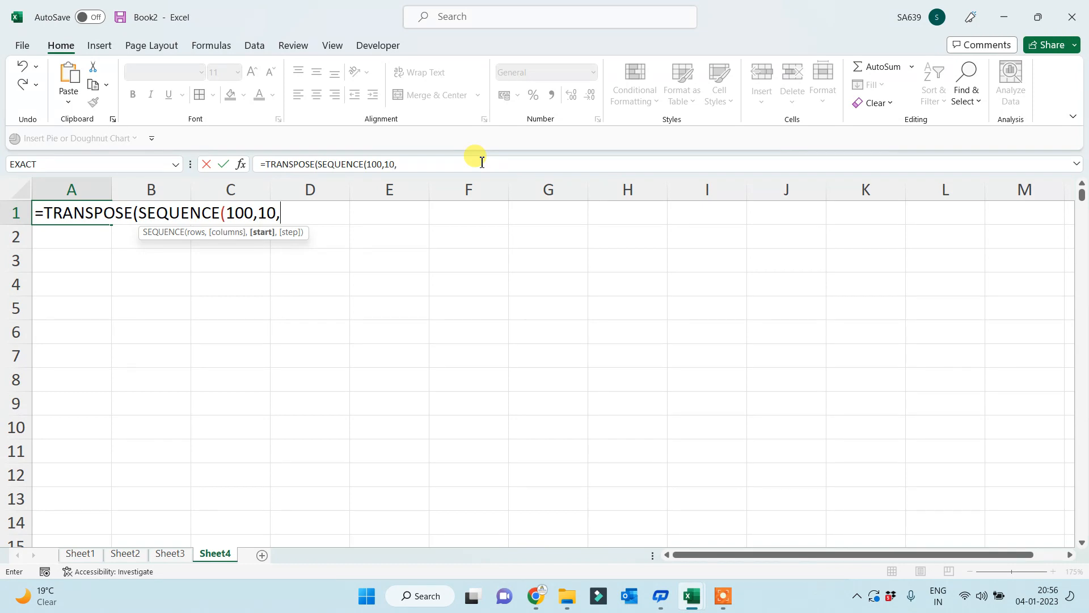
type("1,1)")
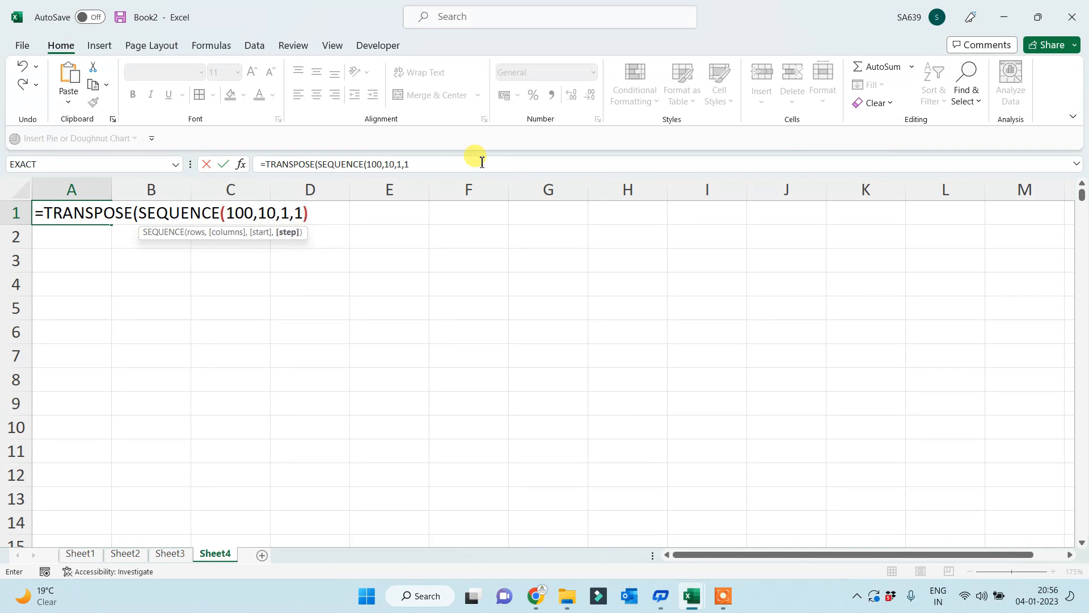
type(")")
key("Return")
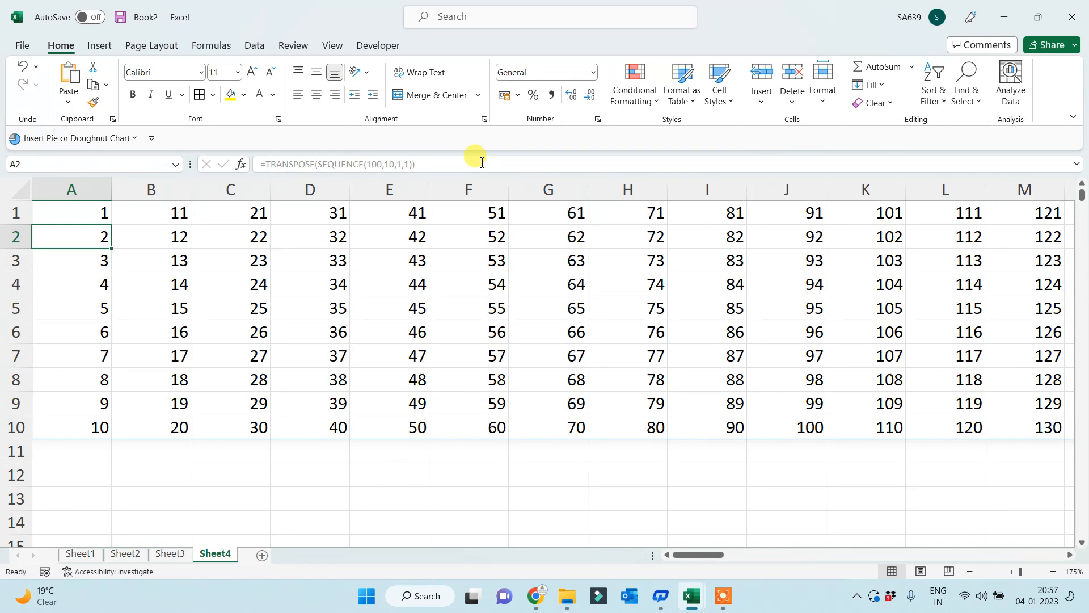
key("Up")
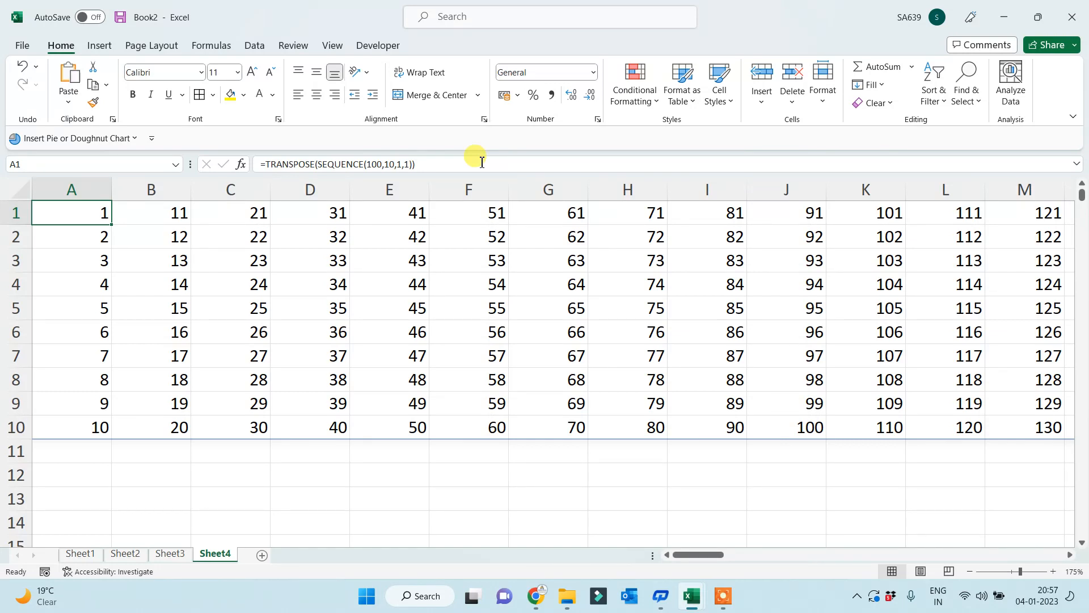
- Change A1's formula to =TRANSPOSE(SEQUENCE(10,10,1,1)), giving a 10-by-10 block of 1–100
left_click(374, 164)
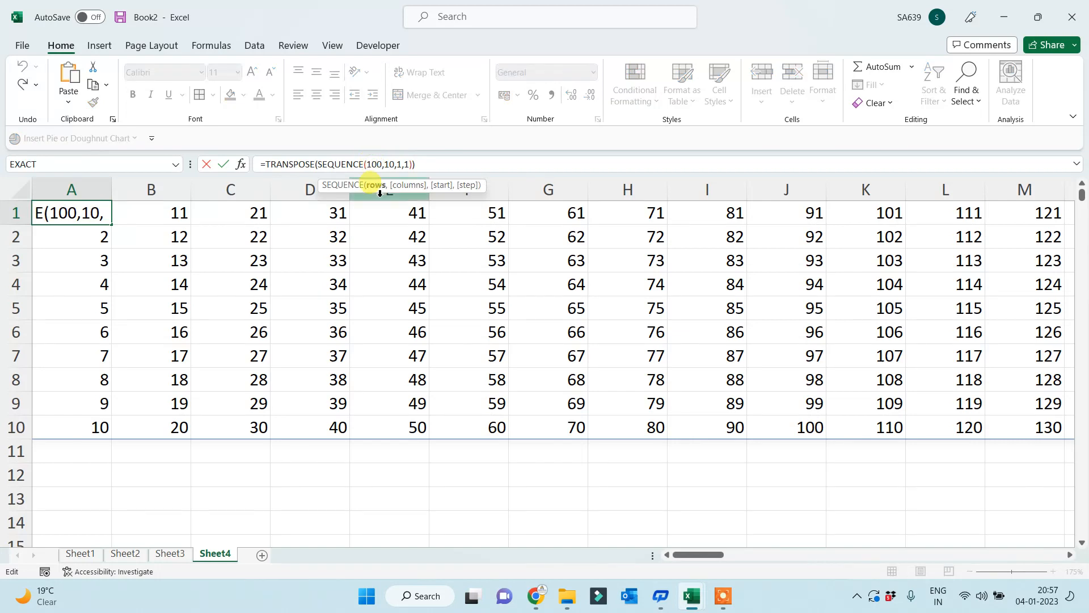
key("BackSpace")
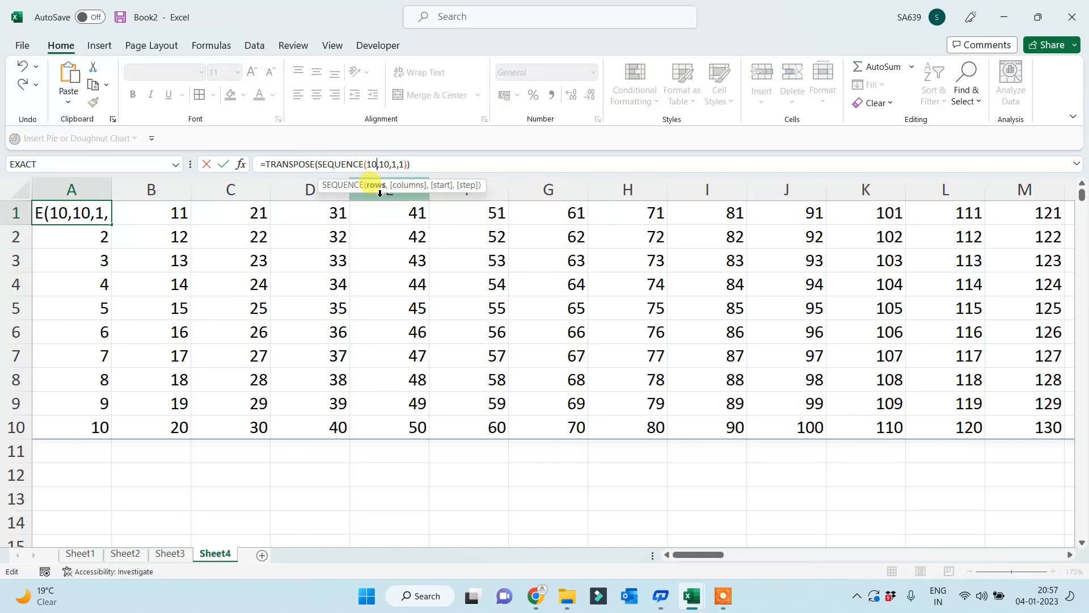
key("Return")
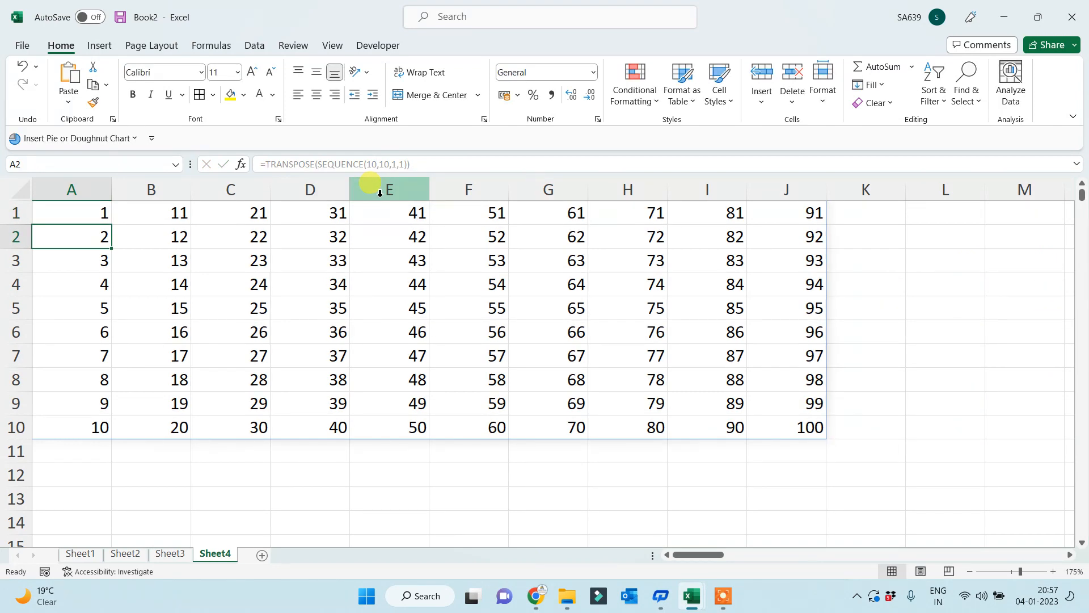
key("Up")
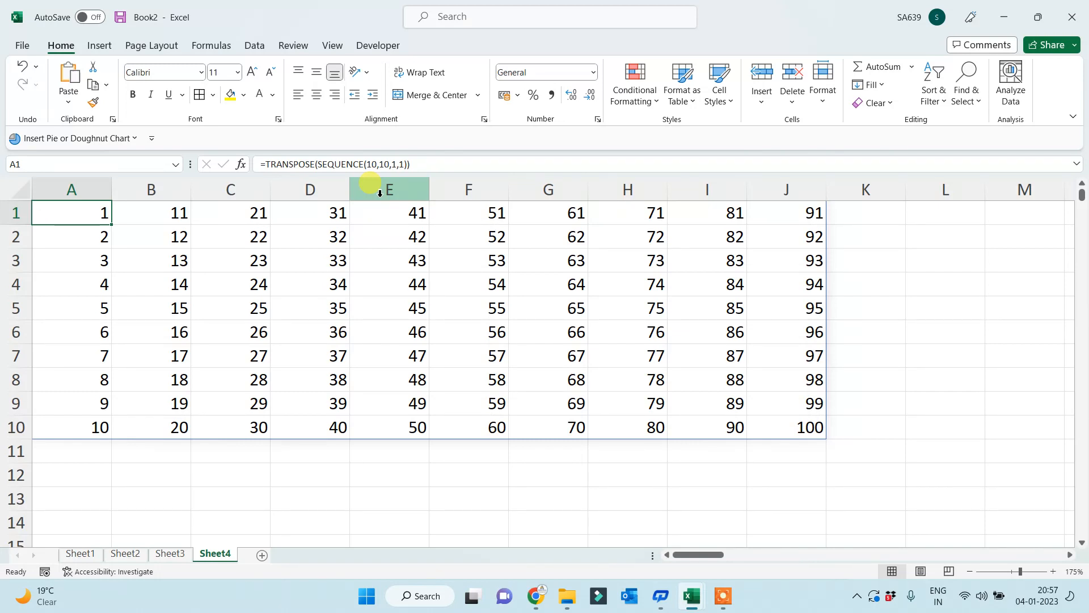
- Raise SEQUENCE's row count to 100000, then trim it to 10000 after the #SPILL! error
left_click(372, 164)
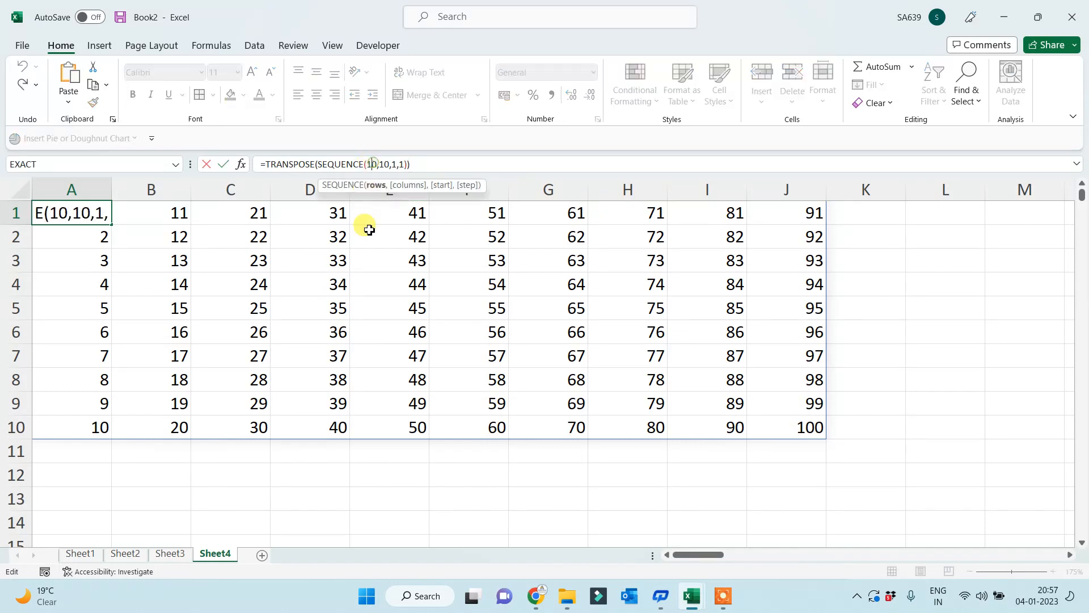
left_click(377, 164)
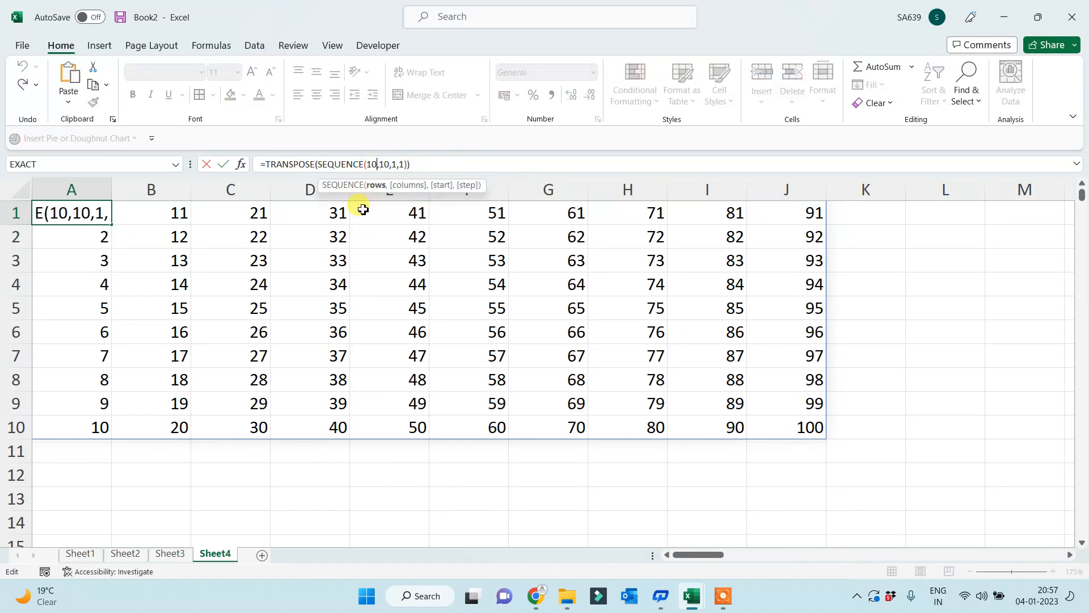
type("0000")
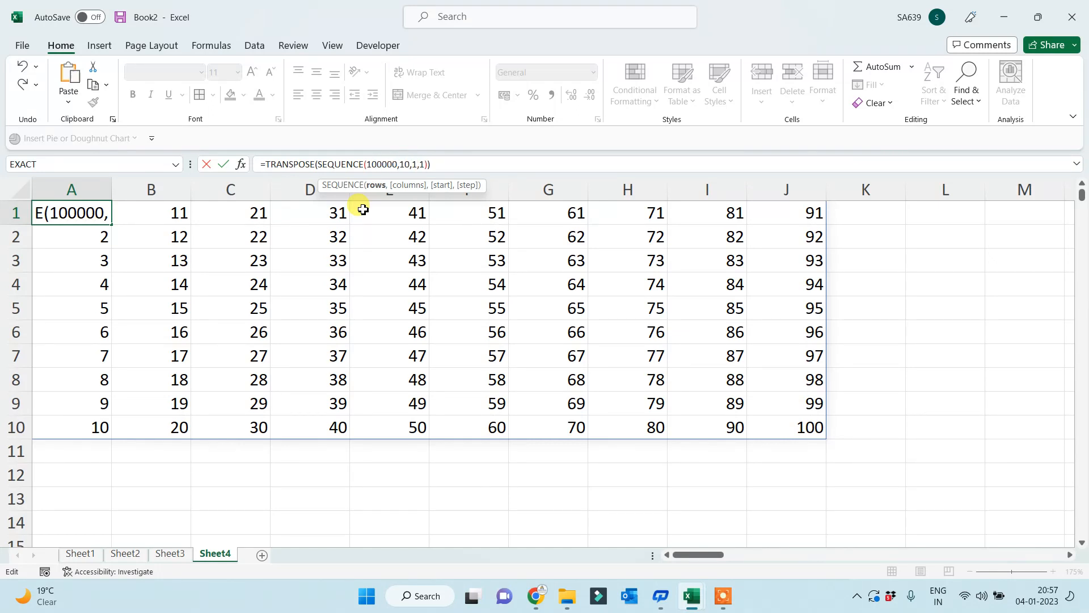
key("Return")
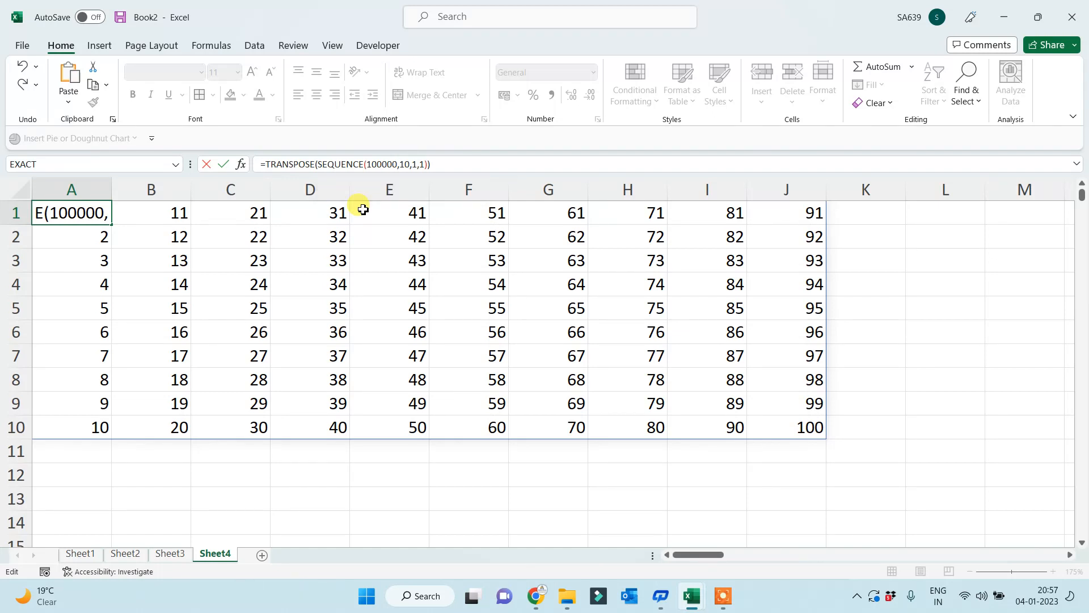
key("Up")
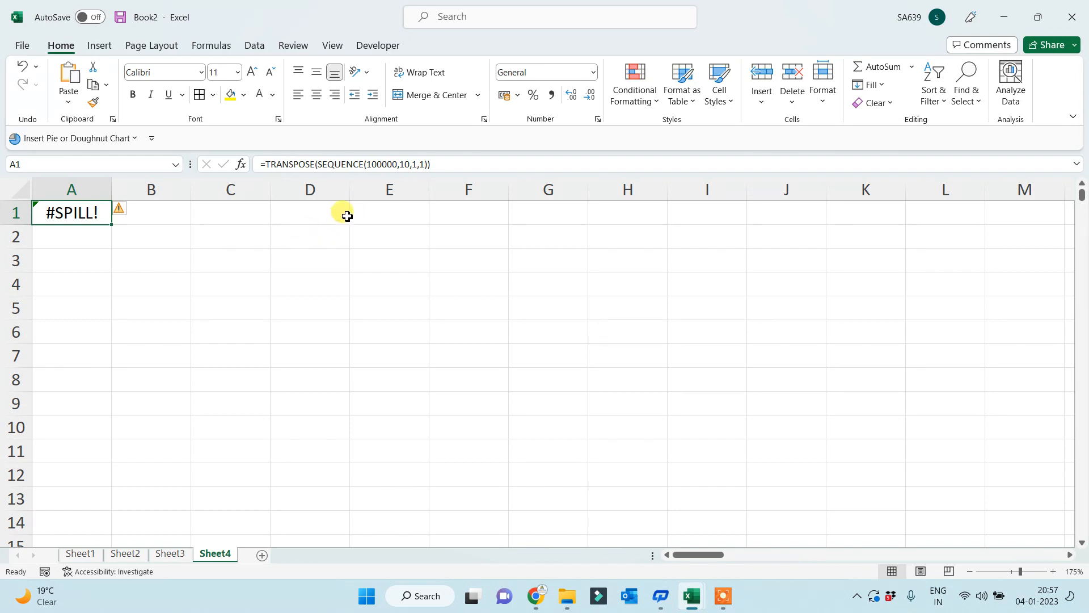
left_click(399, 164)
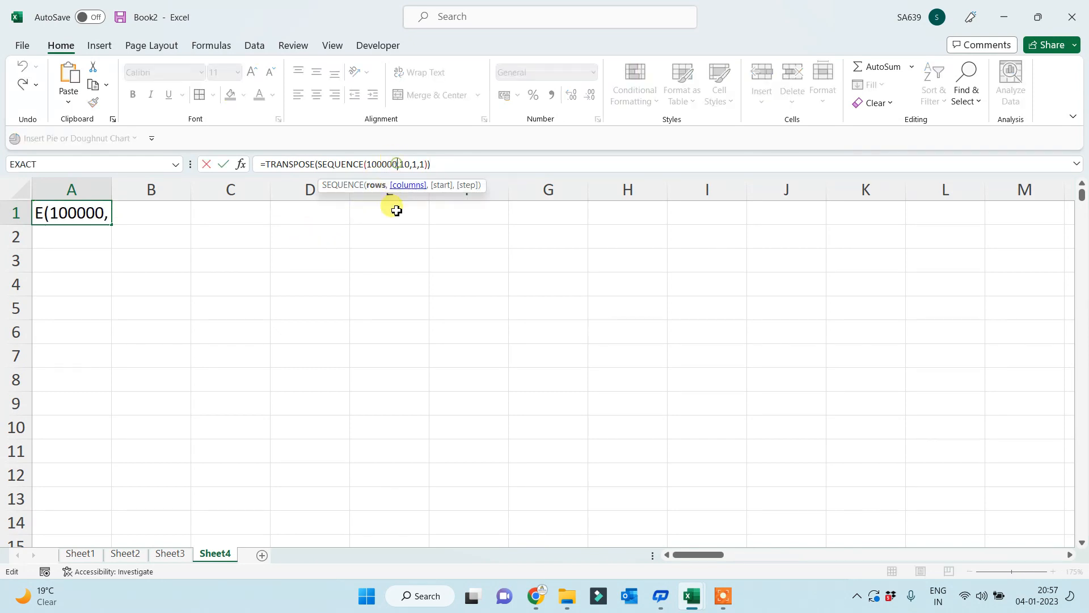
key("BackSpace")
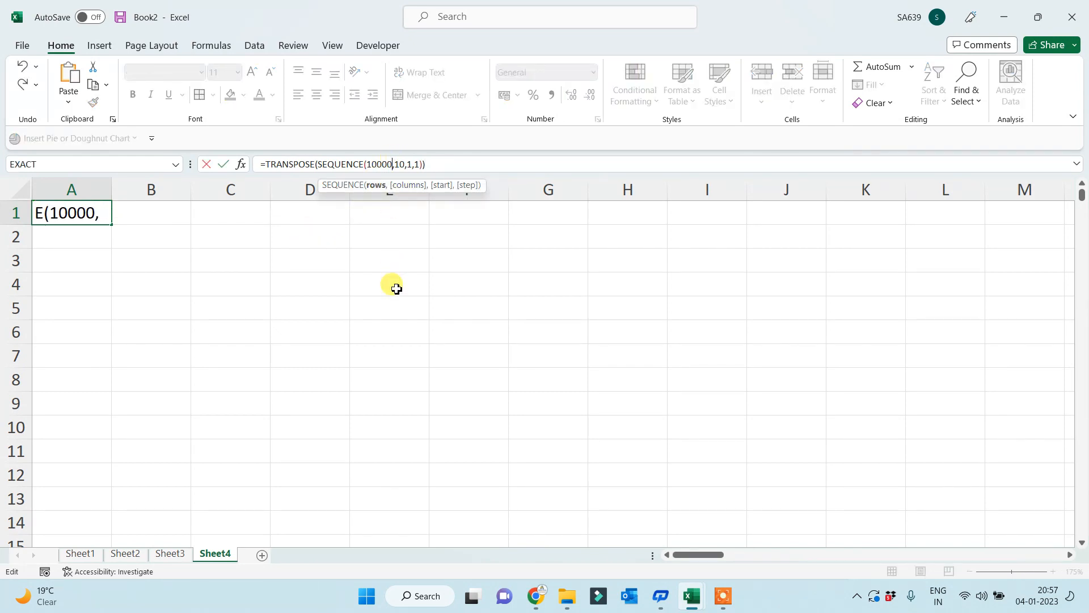
key("Return")
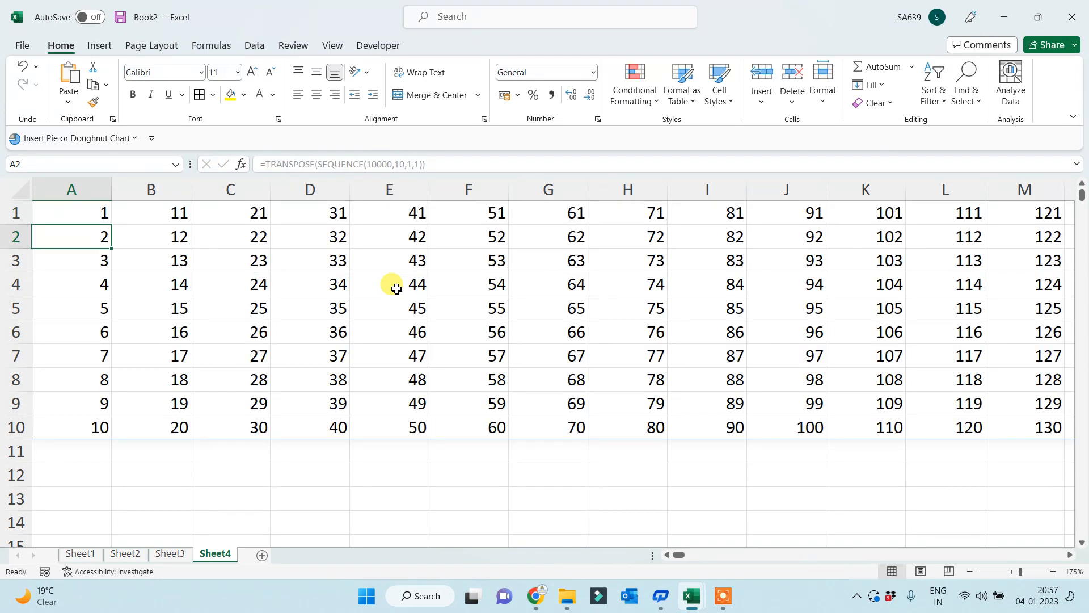
- Check where row 1 of the spill ends, return to A1, and reopen its formula
key("Up")
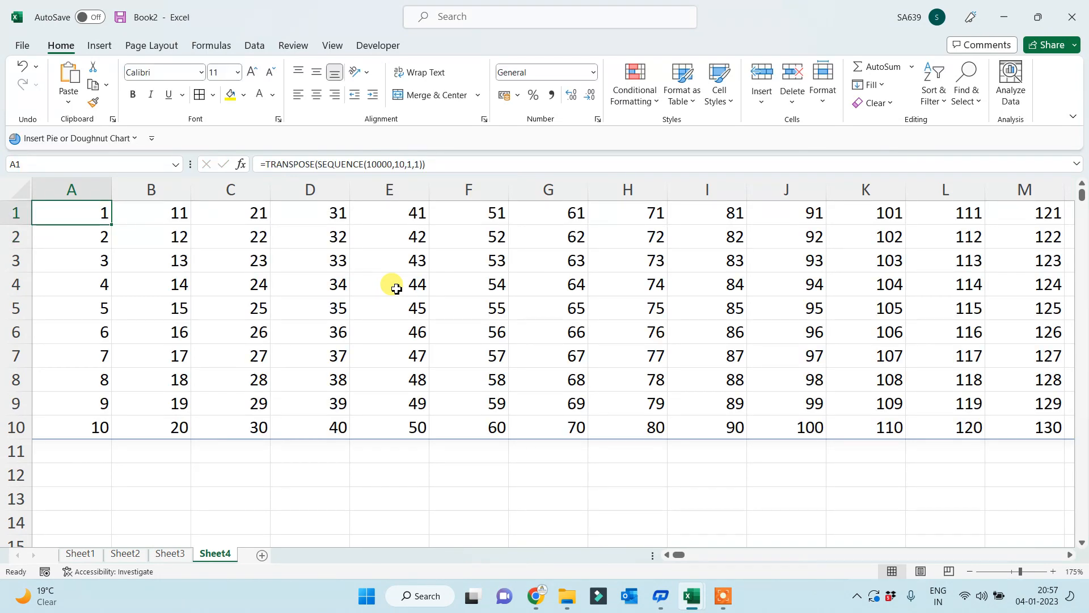
key("Right")
key("Right")
key("Right")
key("Right")
key("Right")
key("Right")
key("Right")
key("Right")
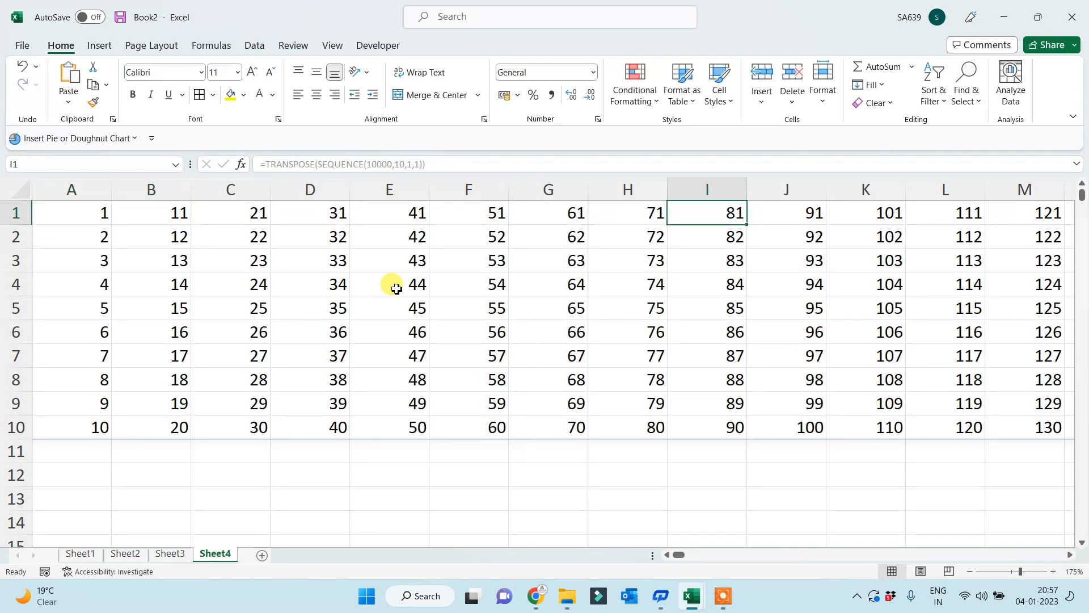
key("ctrl+Right")
key("Right")
key("Right")
key("Right")
key("Right")
key("Right")
key("Right")
key("Right")
key("Right")
key("Right")
key("Right")
key("Right")
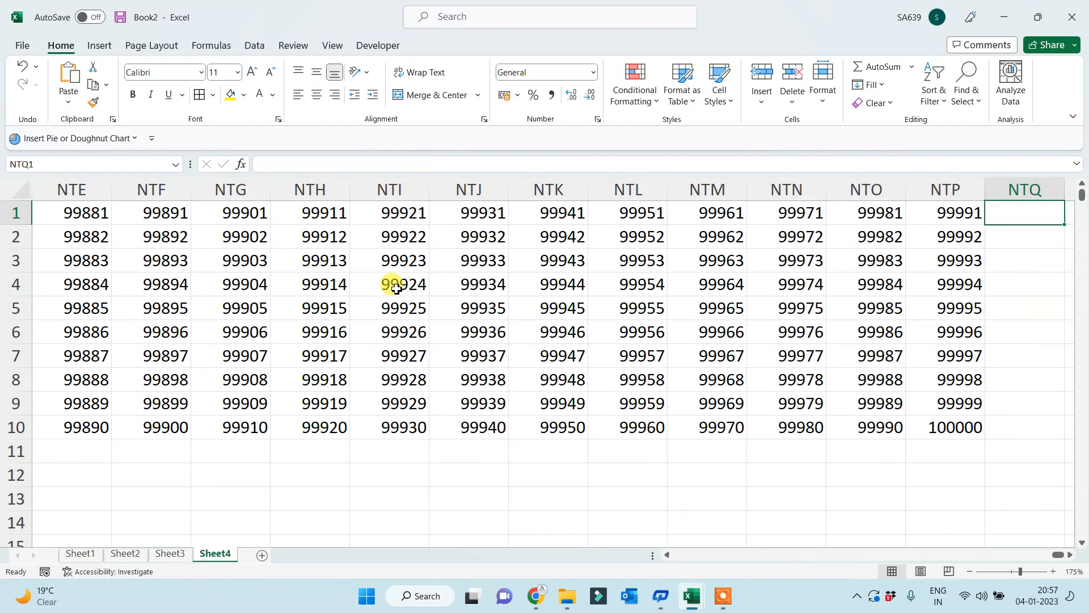
key("ctrl+Right")
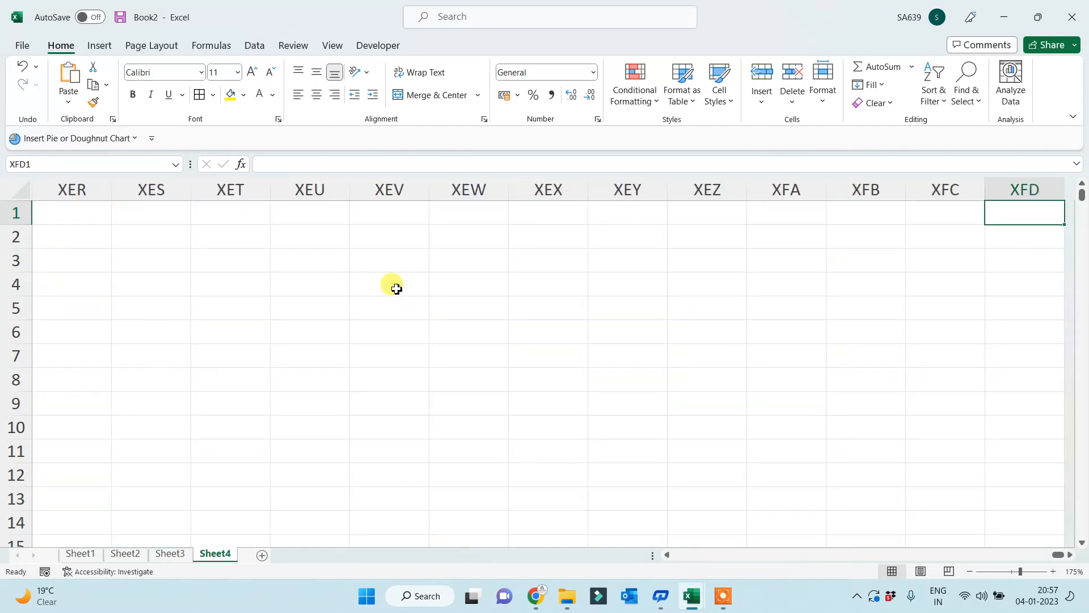
key("ctrl+Left")
key("Left")
key("Left")
key("Left")
key("Left")
key("Left")
key("Left")
key("Left")
key("Left")
key("Left")
key("Left")
key("Left")
key("Left")
key("Left")
key("Left")
key("Left")
key("Left")
key("Left")
key("Left")
key("Left")
key("Left")
key("Left")
key("Left")
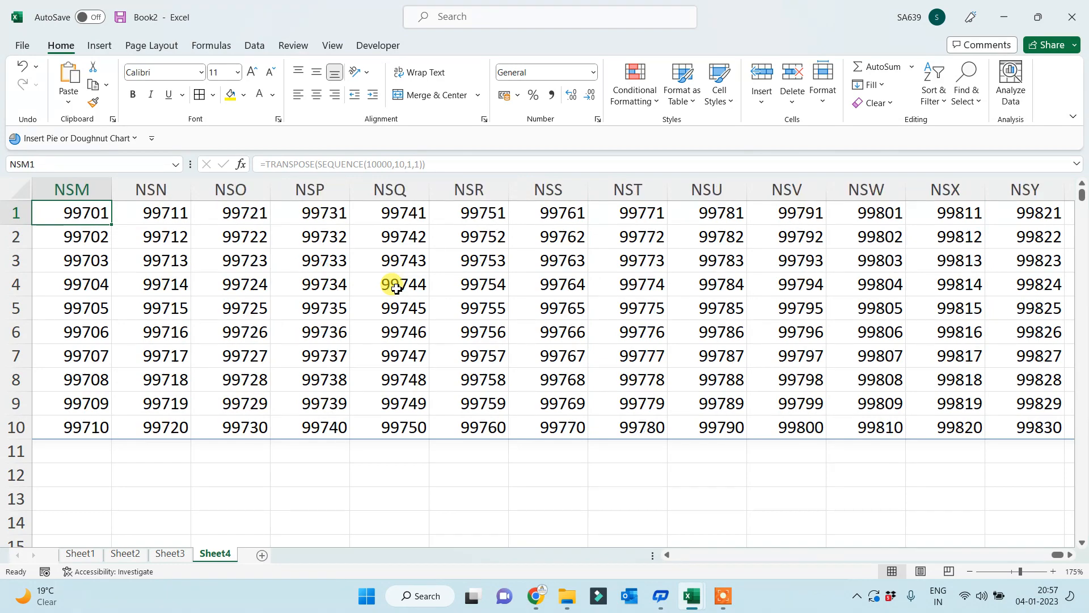
key("Left")
key("Left")
key("Left")
key("Left")
key("Left")
key("Left")
key("Left")
key("ctrl+Left")
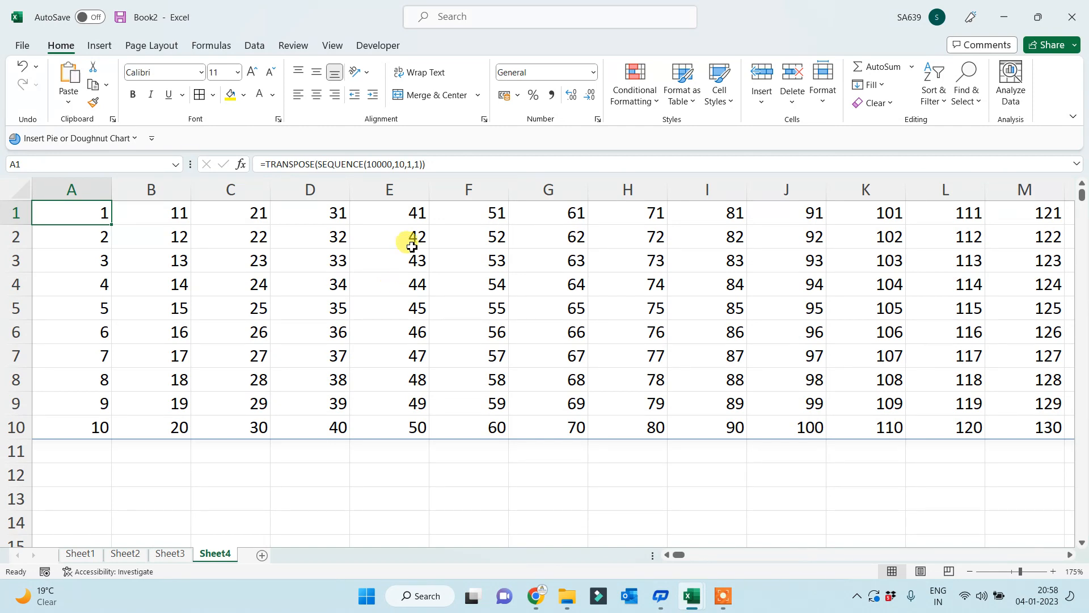
left_click(403, 163)
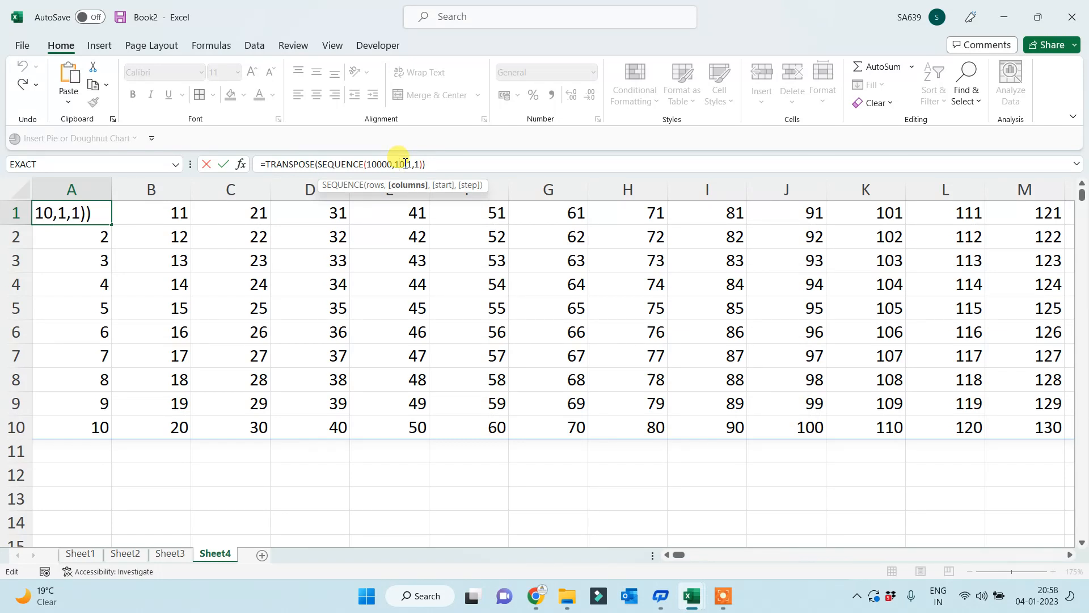
- Change A1's formula to =TRANSPOSE(SEQUENCE(10,100000,1,1))
key("BackSpace")
key("BackSpace")
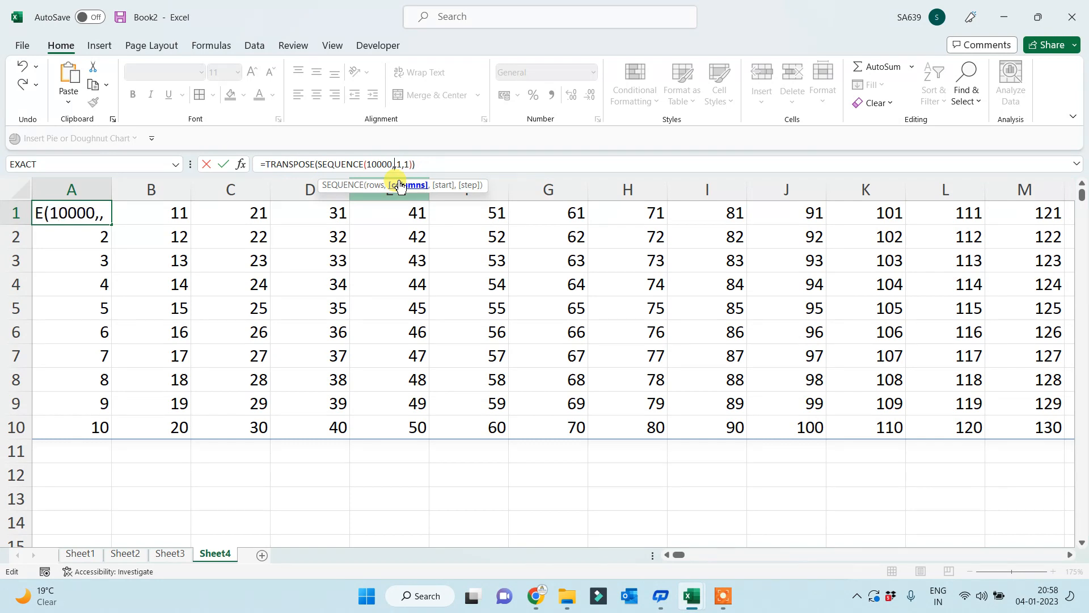
type("10000")
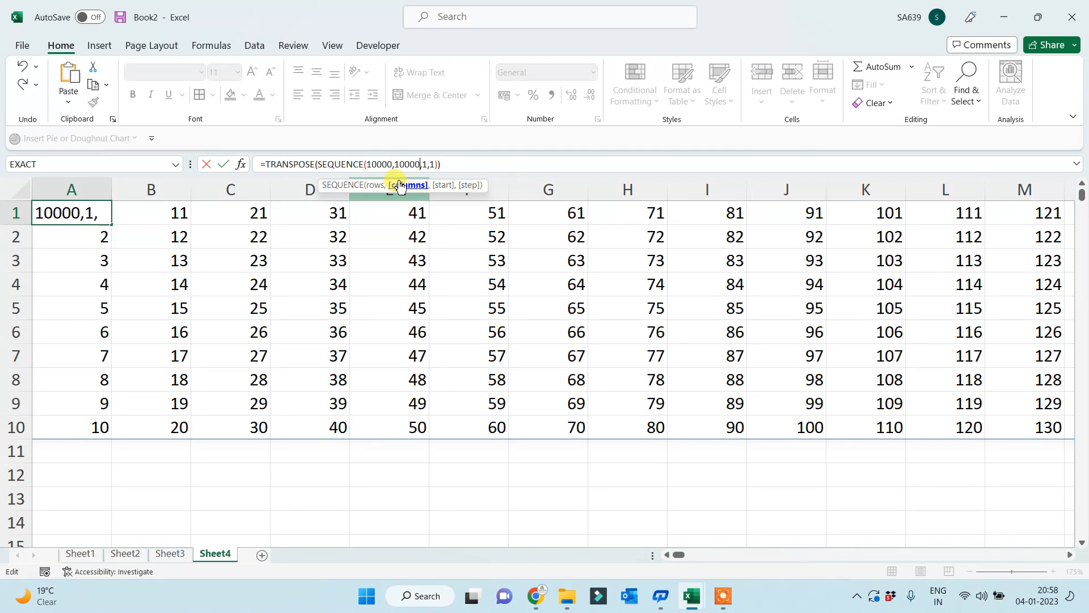
type("0")
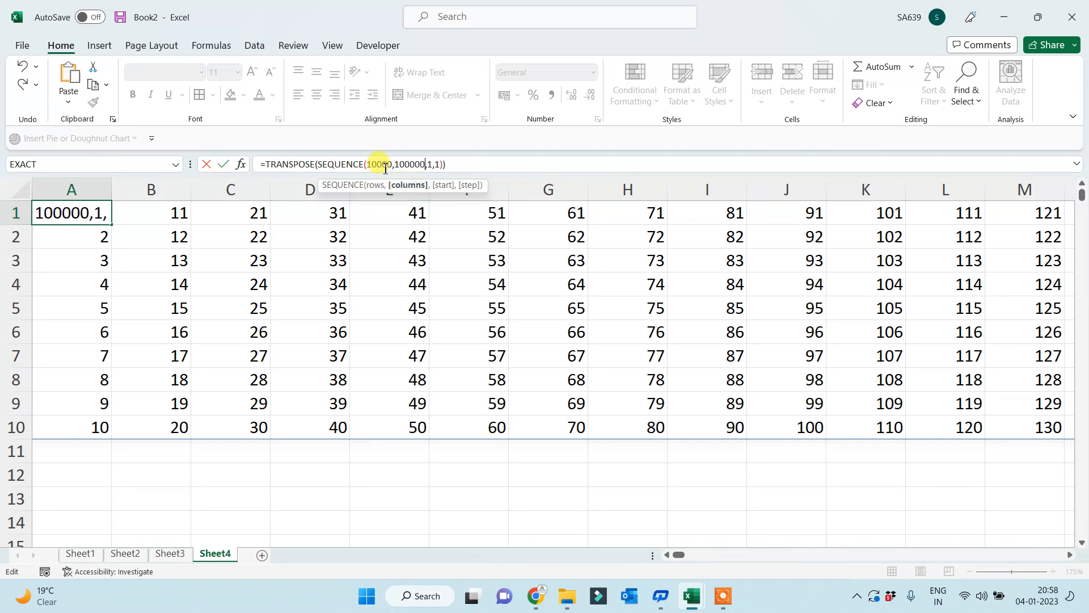
left_click(380, 164)
key("BackSpace")
key("BackSpace")
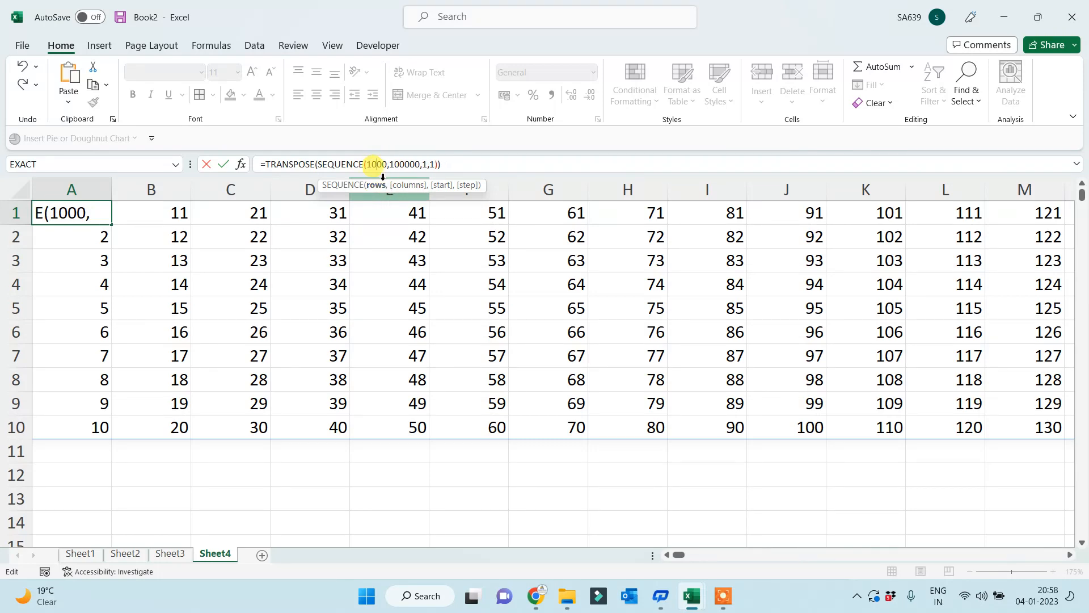
key("BackSpace")
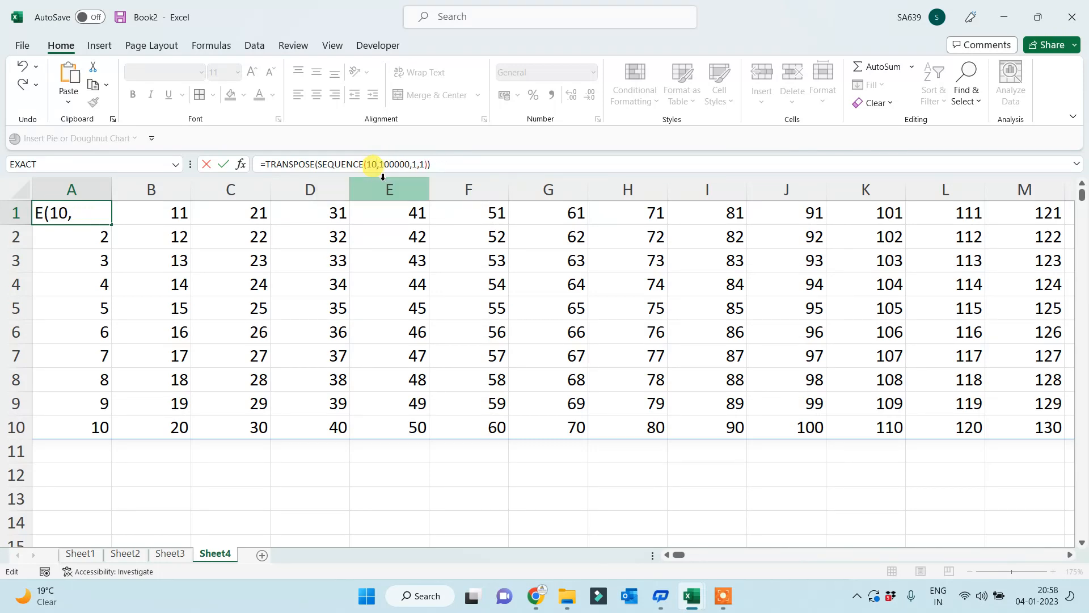
key("Return")
key("Up")
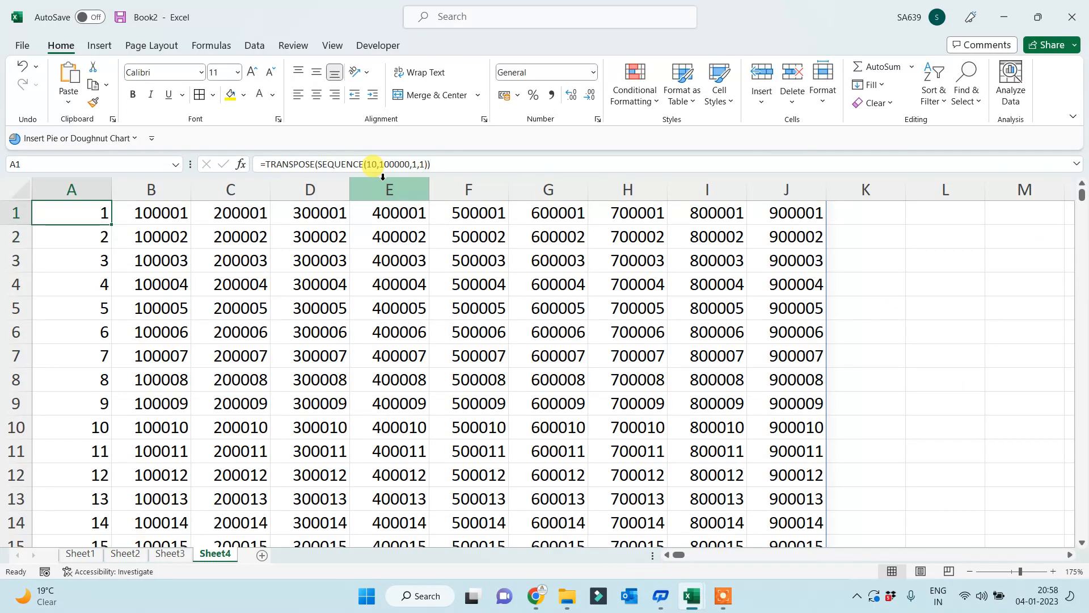
- Jump to the bottom and top of columns A, B and C to check their values
key("ctrl+Down")
key("ctrl+Up")
key("Right")
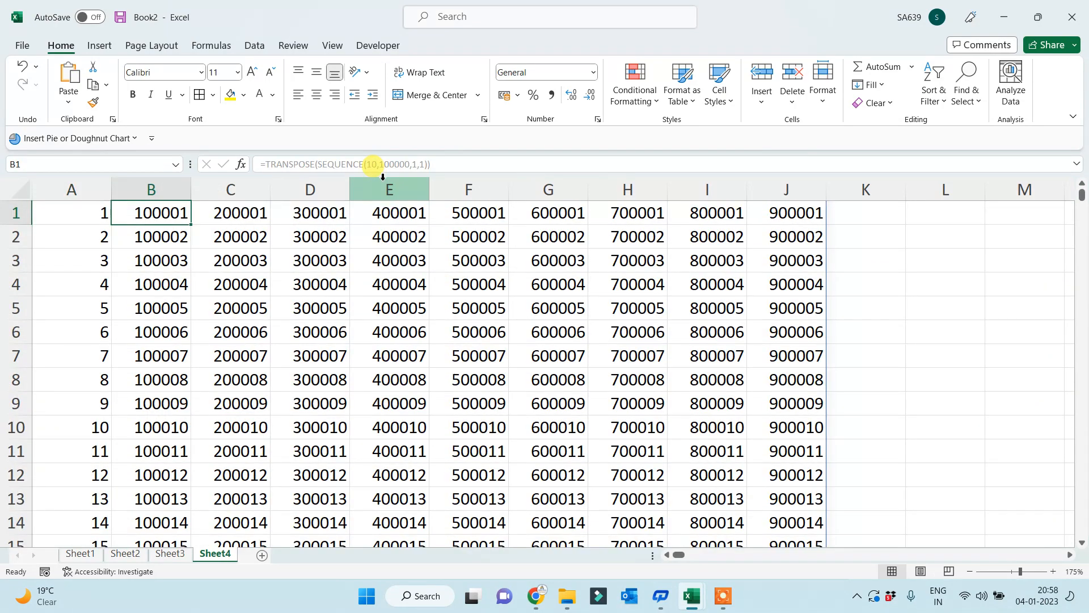
key("ctrl+Down")
key("ctrl+Up")
key("Right")
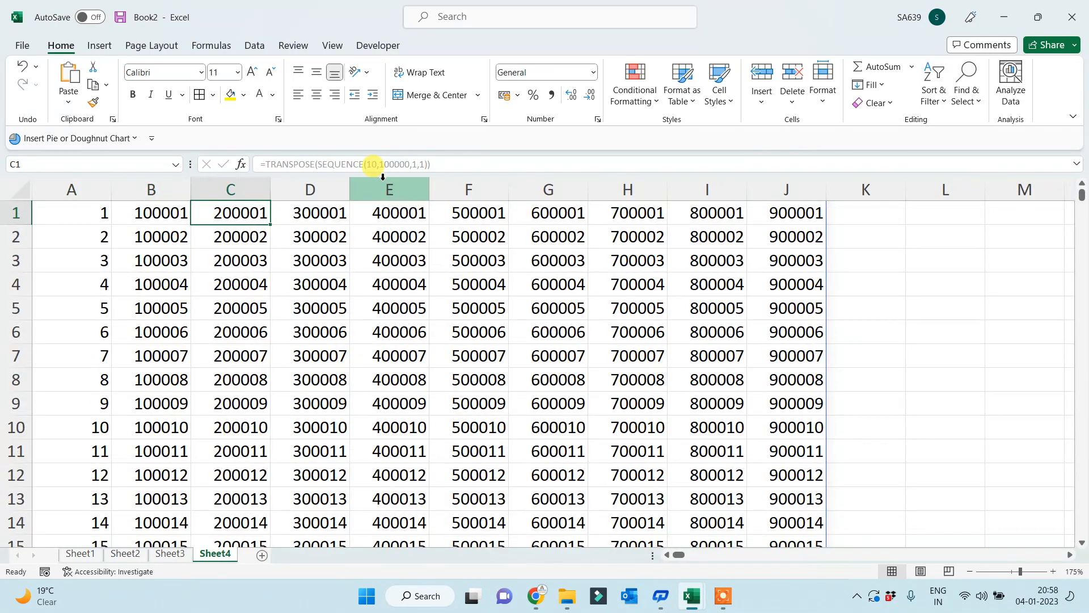
key("ctrl+Down")
key("ctrl+Up")
left_click(723, 595)
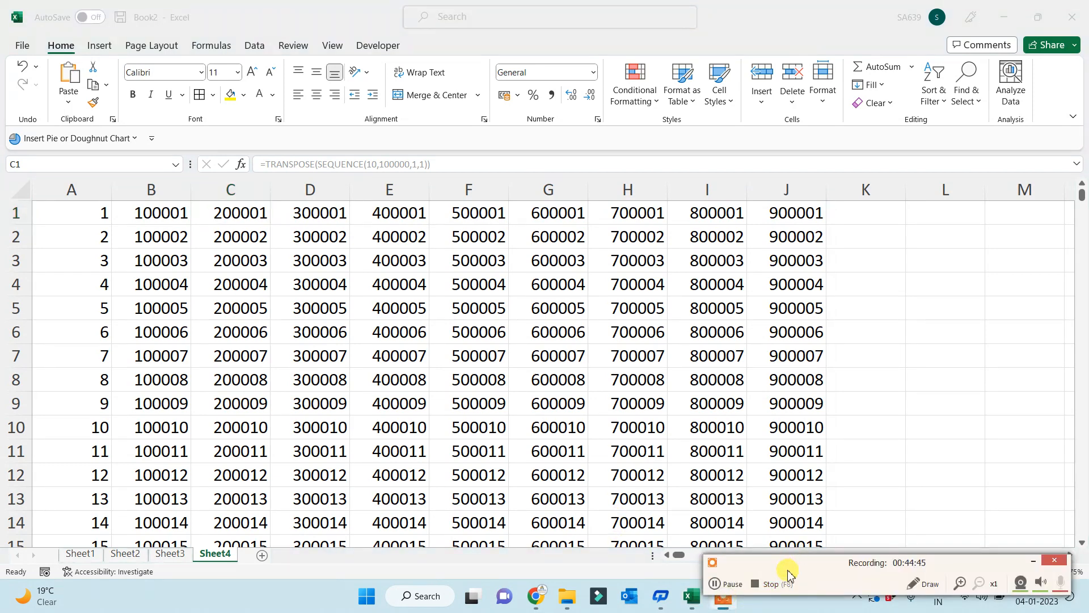